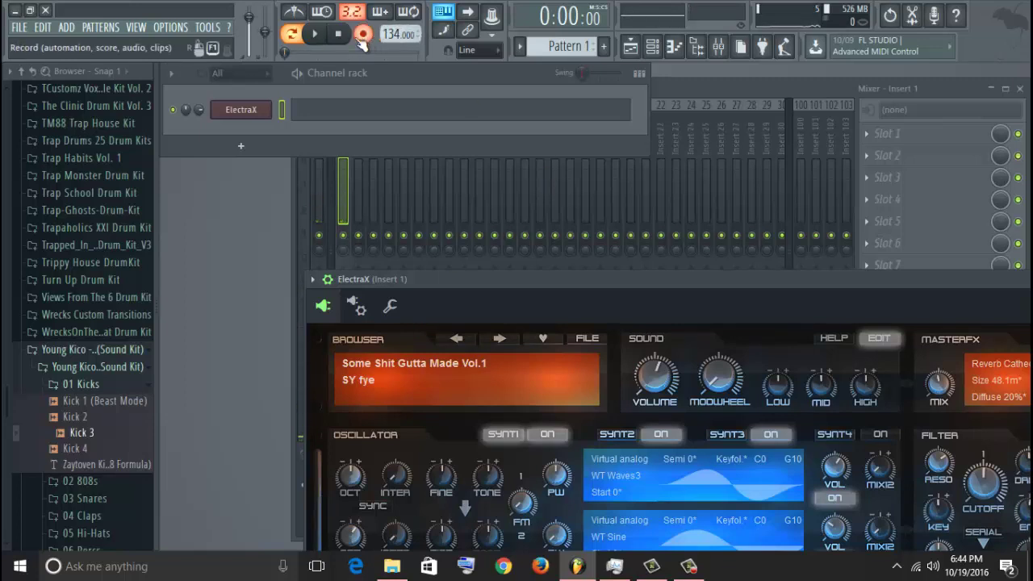
- Record a trial ElectraX melody take into Pattern 1, play it back and open its notes in the piano roll
{"action": "left_click", "coordinate": [327, 35]}
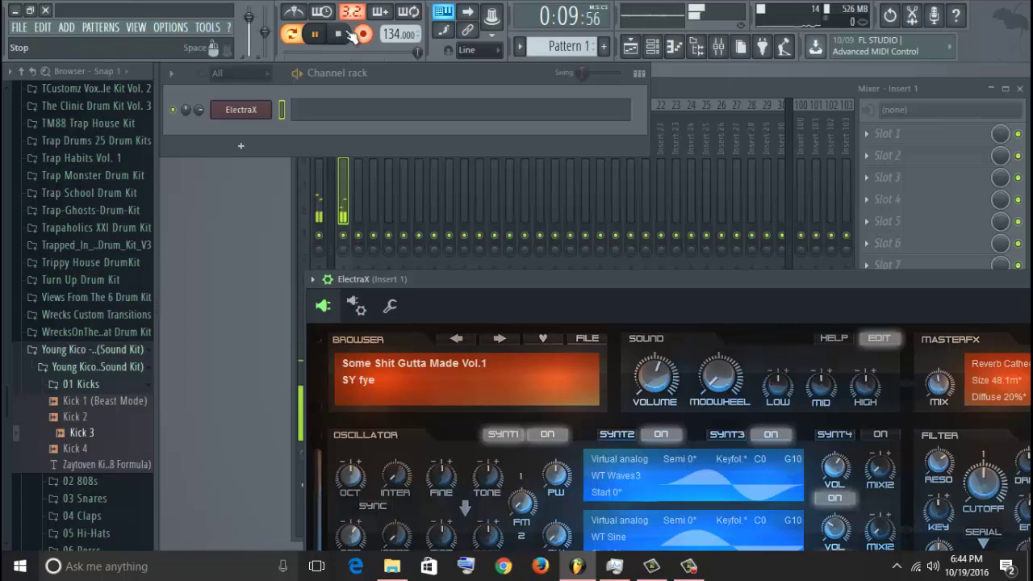
{"action": "left_click", "coordinate": [349, 34]}
{"action": "key", "text": "space"}
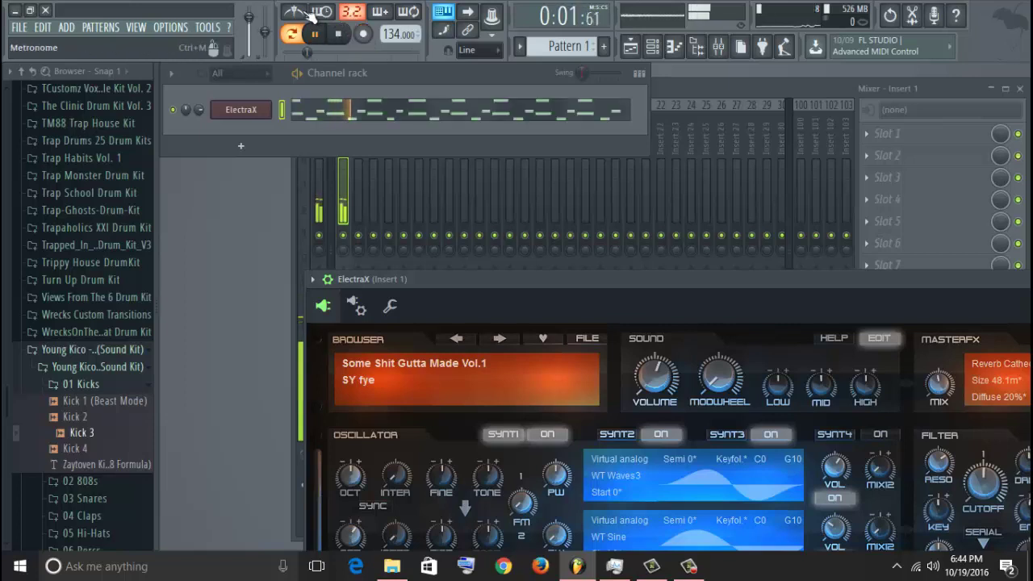
{"action": "left_click", "coordinate": [352, 117]}
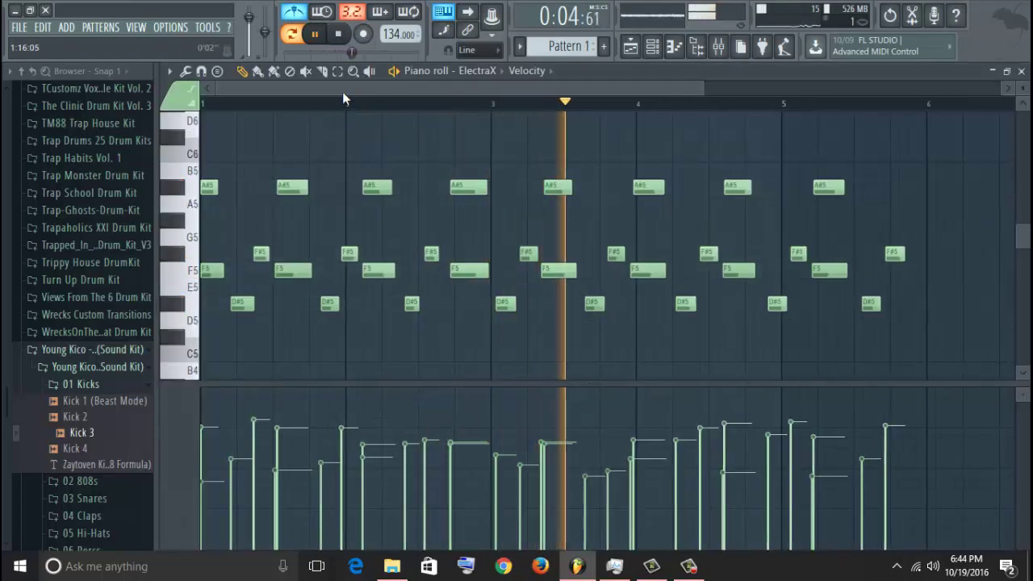
- Quantize all notes of the trial ElectraX take, audition them briefly and delete the whole take
{"action": "key", "text": "ctrl+a"}
{"action": "key", "text": "ctrl+q"}
{"action": "key", "text": "space"}
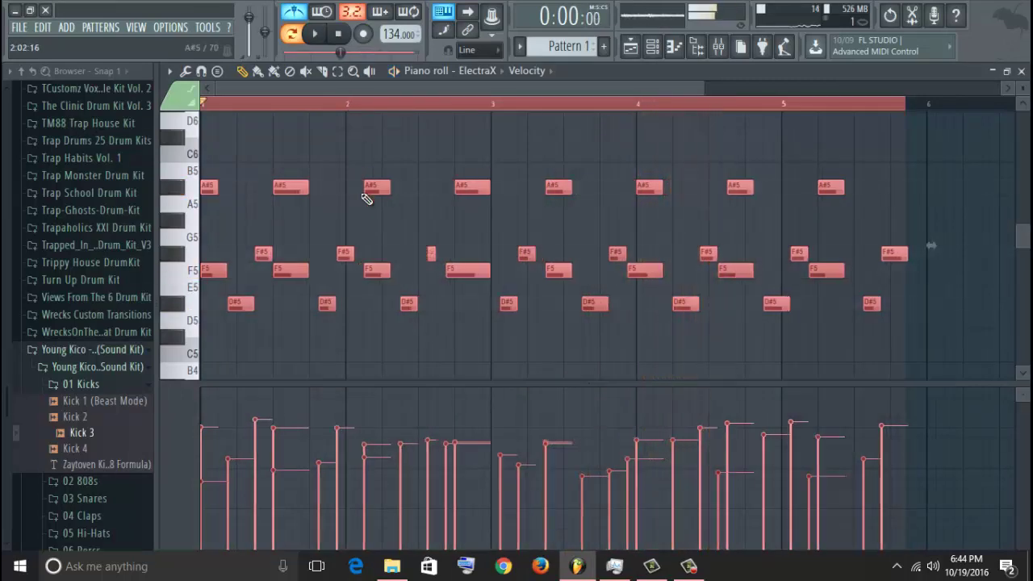
{"action": "key", "text": "space"}
{"action": "key", "text": "space"}
{"action": "key", "text": "Delete"}
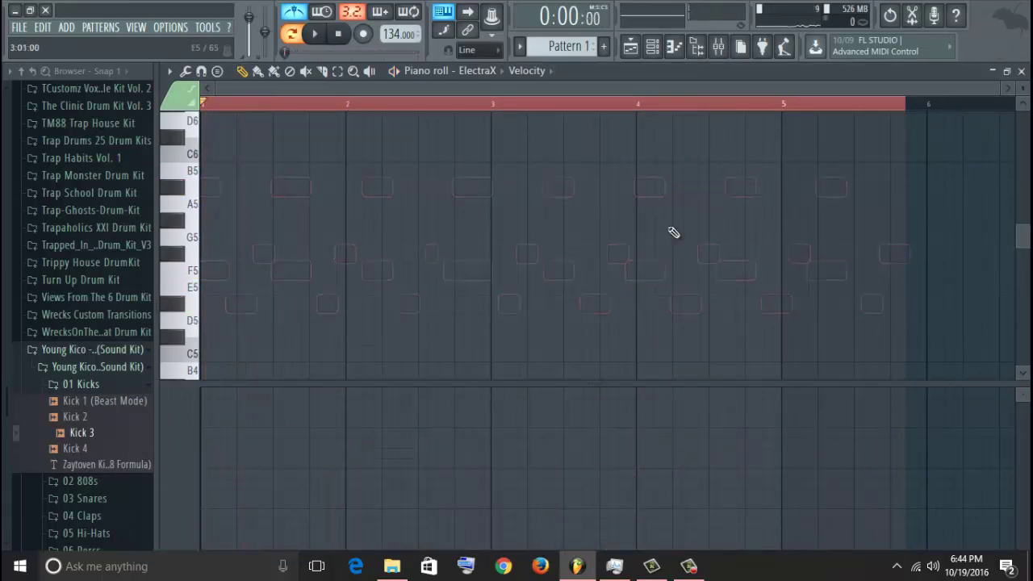
- Record a fresh ElectraX melody take into Pattern 1 and open its notes in the piano roll
{"action": "left_click", "coordinate": [1021, 71]}
{"action": "left_click", "coordinate": [363, 33]}
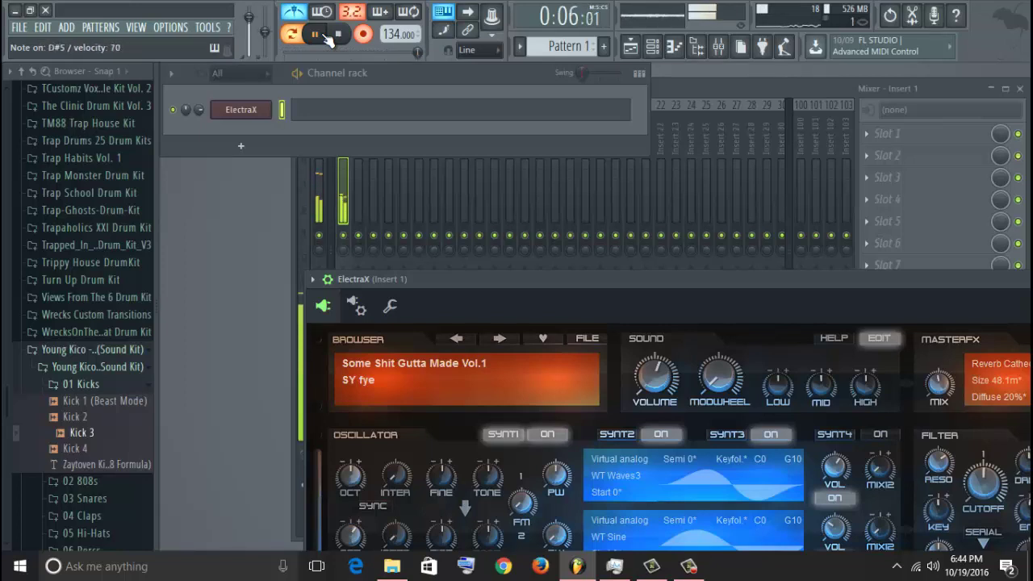
{"action": "left_click", "coordinate": [329, 36]}
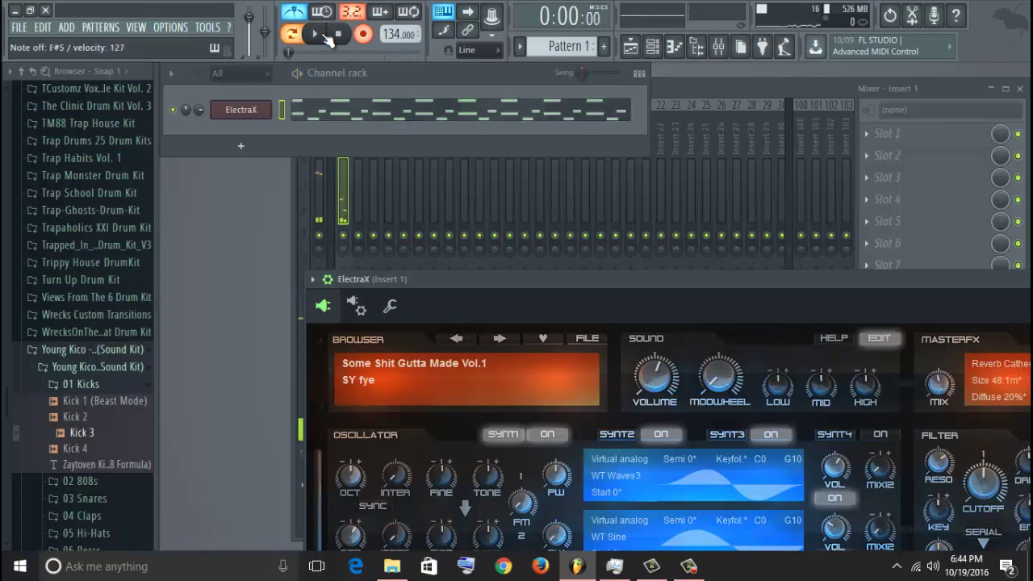
{"action": "left_click", "coordinate": [367, 107]}
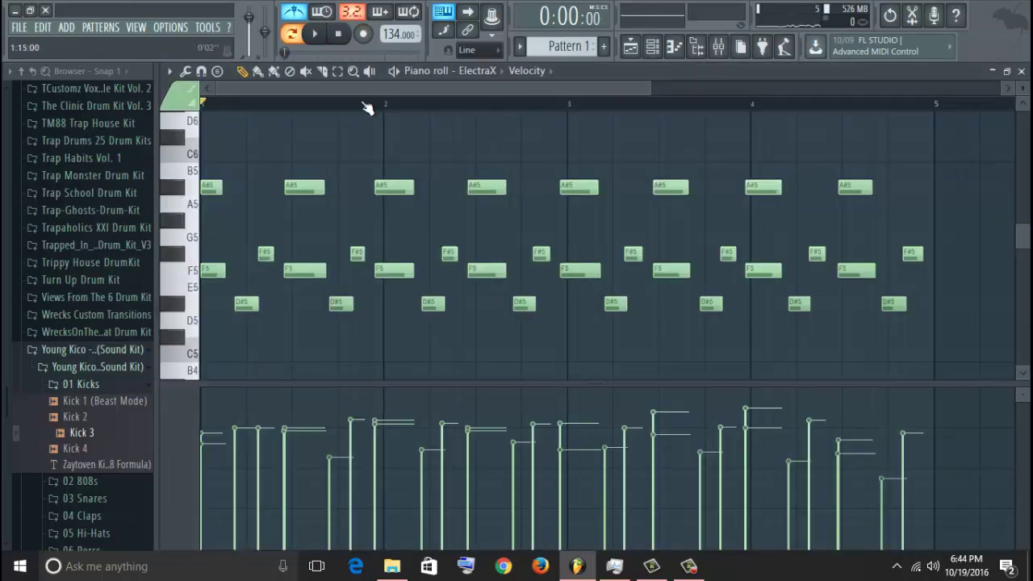
- Quantize all notes of the new ElectraX take and play back its opening bar
{"action": "scroll", "coordinate": [367, 107], "scroll_direction": "down", "scroll_amount": 2}
{"action": "key", "text": "ctrl+a"}
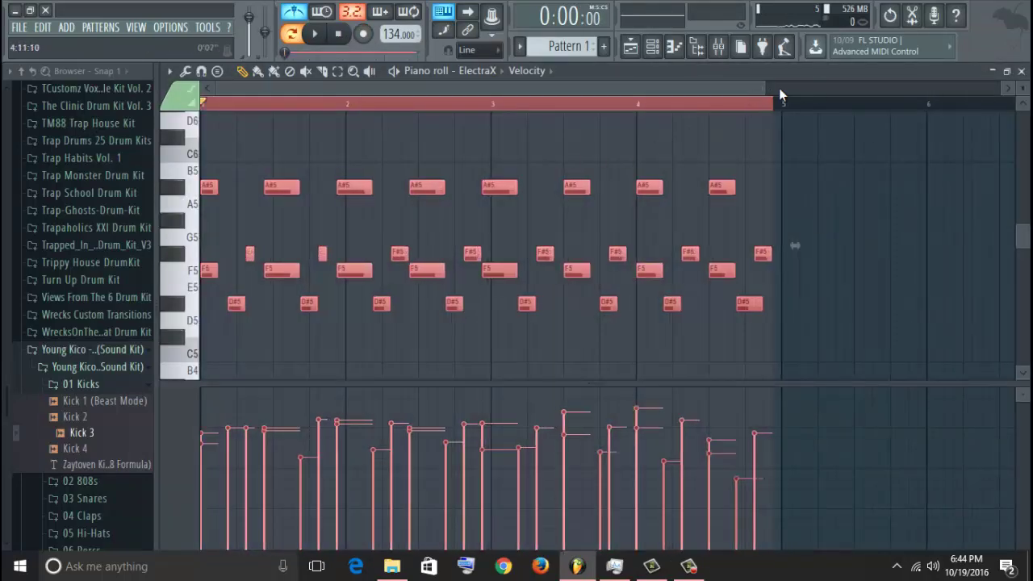
{"action": "left_click_drag", "start_coordinate": [767, 90], "coordinate": [369, 90]}
{"action": "left_click", "coordinate": [336, 336]}
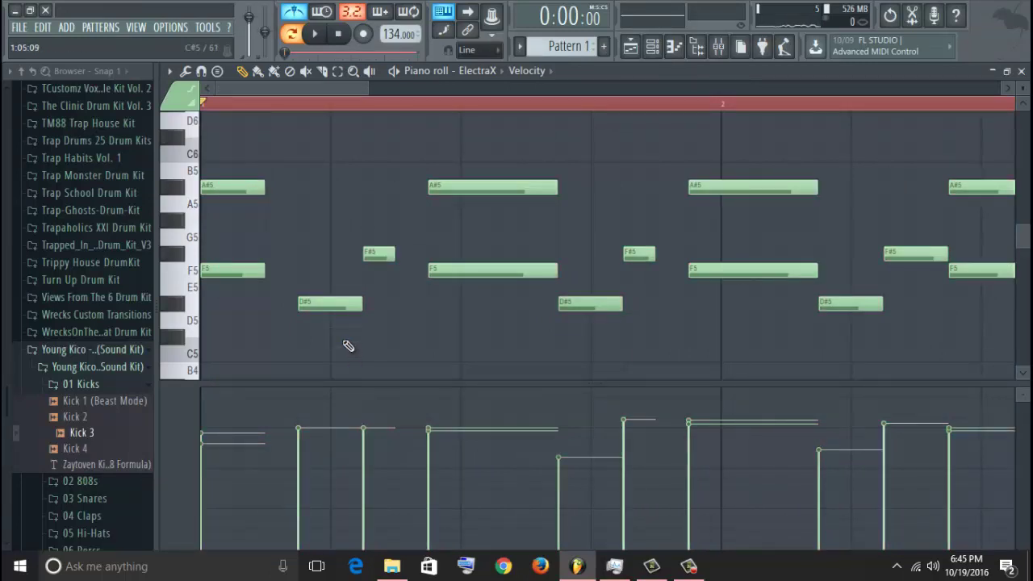
{"action": "key", "text": "space"}
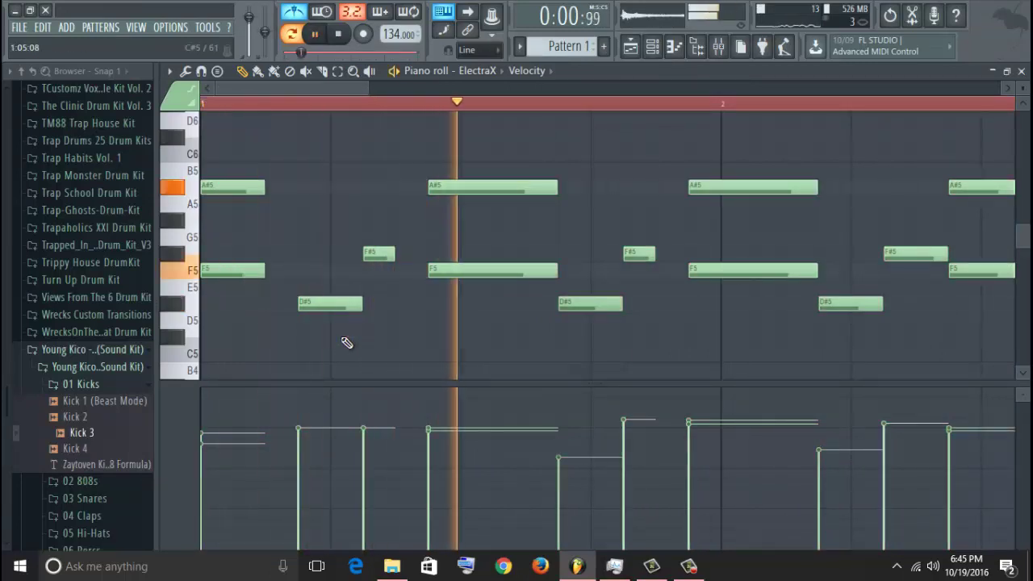
{"action": "key", "text": "space"}
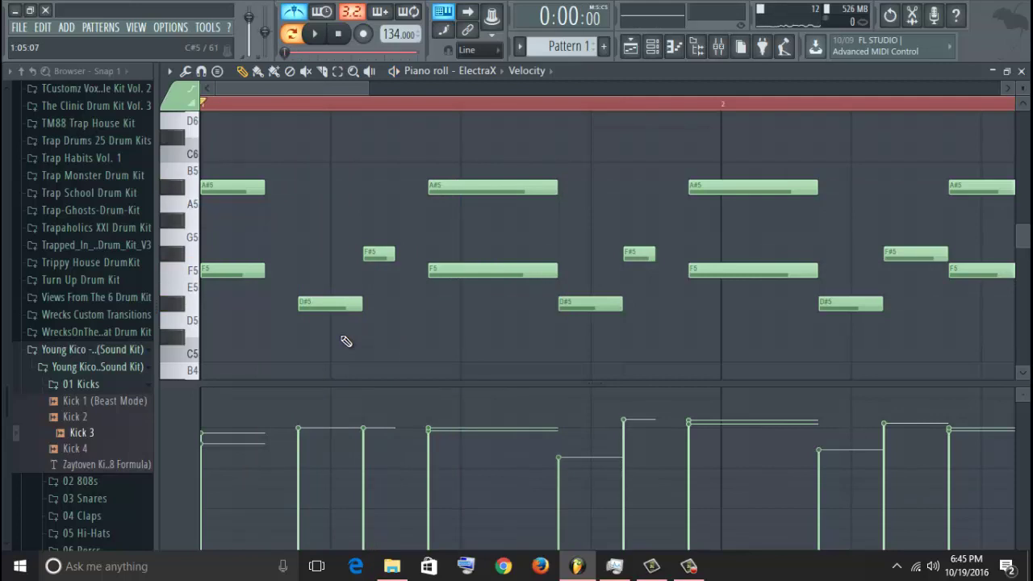
- Shift all ElectraX notes one step later, move the first A#5/F5 chord back to the start of bar 1 and play
{"action": "key", "text": "ctrl+a"}
{"action": "left_click_drag", "start_coordinate": [344, 308], "coordinate": [354, 303]}
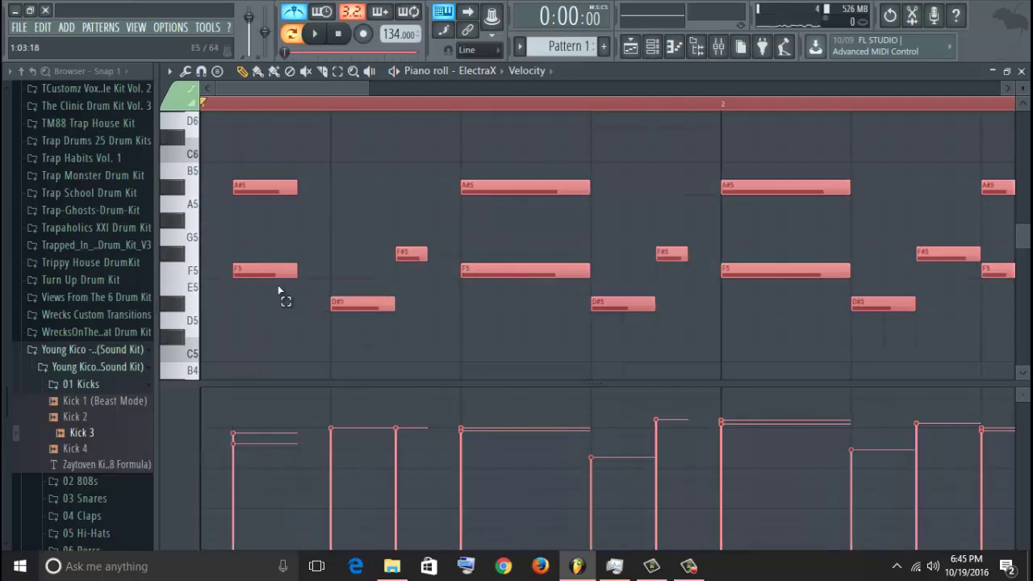
{"action": "left_click_drag", "start_coordinate": [279, 290], "coordinate": [243, 187]}
{"action": "key", "text": "space"}
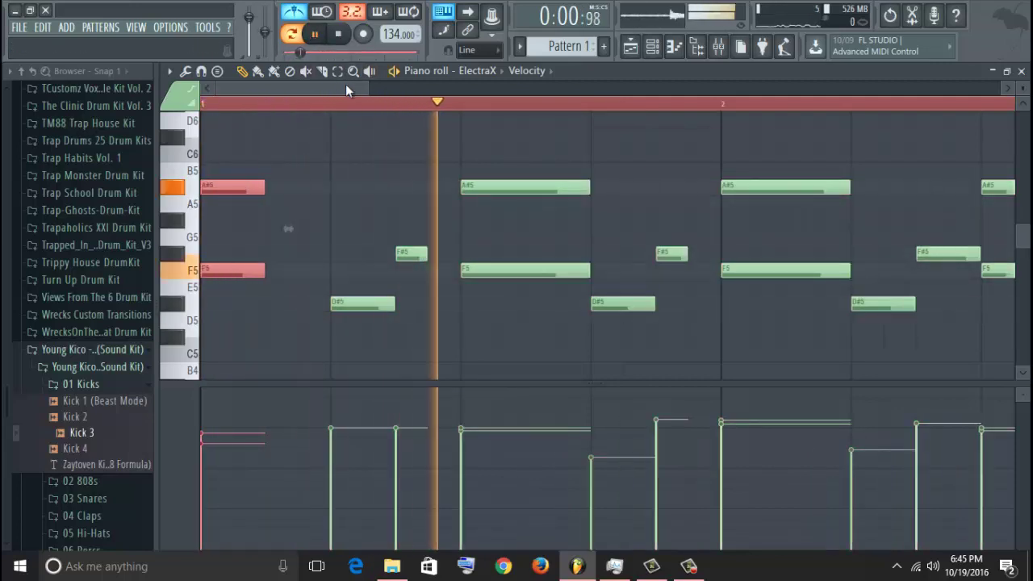
- Move the A#5/F5 chord in the second half of bar 3 and the D#5 note following it one step earlier
{"action": "left_click_drag", "start_coordinate": [368, 88], "coordinate": [626, 110]}
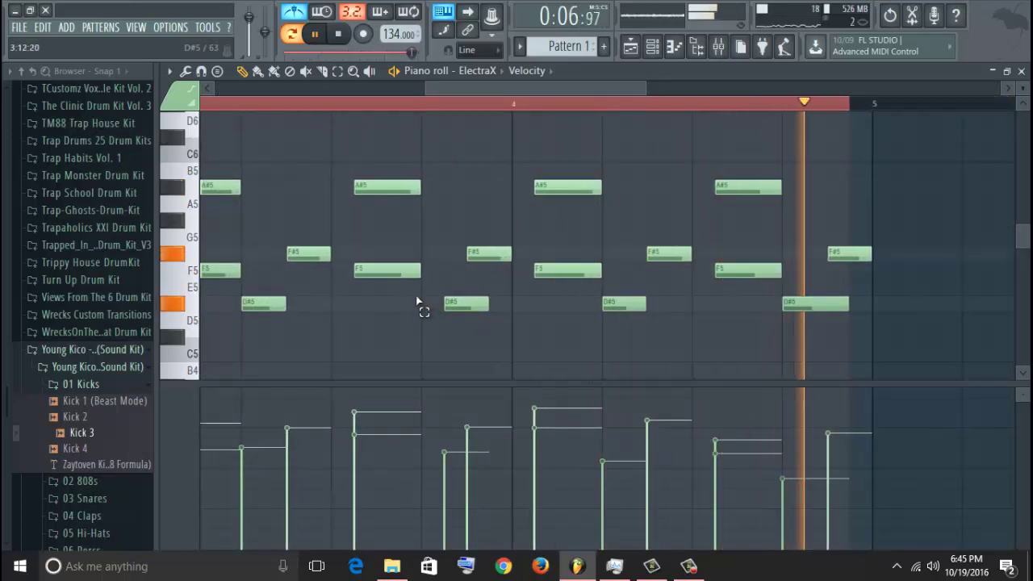
{"action": "left_click_drag", "start_coordinate": [417, 310], "coordinate": [394, 185]}
{"action": "key", "text": "shift+Left"}
{"action": "left_click", "coordinate": [465, 298]}
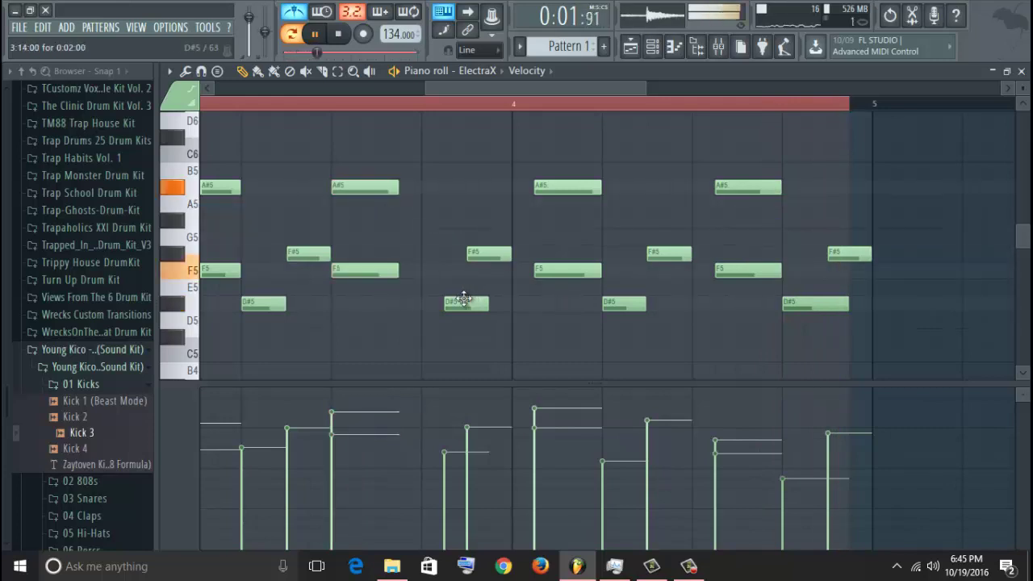
{"action": "left_click_drag", "start_coordinate": [464, 298], "coordinate": [441, 299]}
- Move the last two A#5/F5 chords one step earlier, to the start and middle of bar 4, and review the melody
{"action": "left_click_drag", "start_coordinate": [551, 300], "coordinate": [557, 176]}
{"action": "key", "text": "shift+Left"}
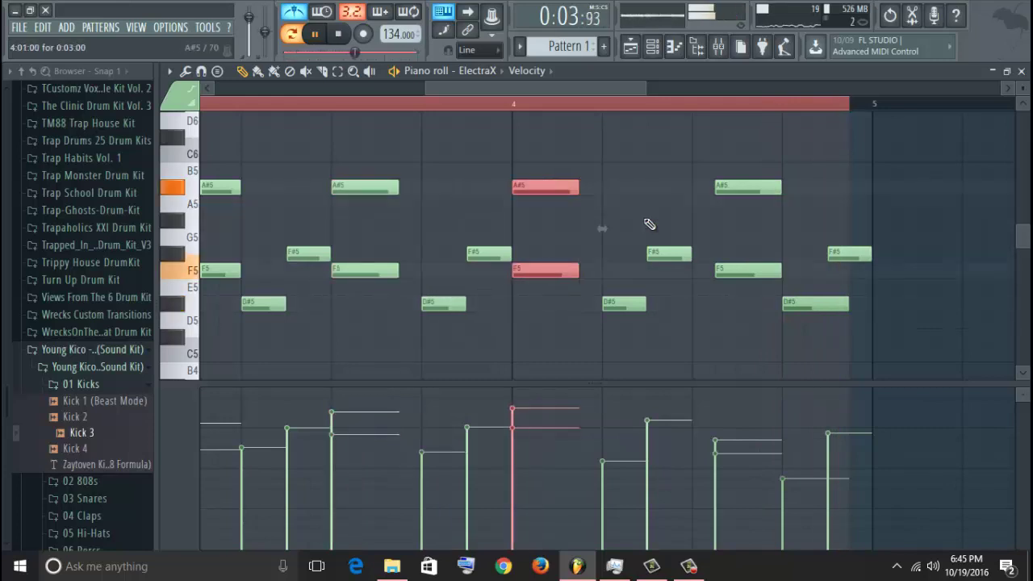
{"action": "left_click_drag", "start_coordinate": [743, 293], "coordinate": [746, 177]}
{"action": "key", "text": "shift+Left"}
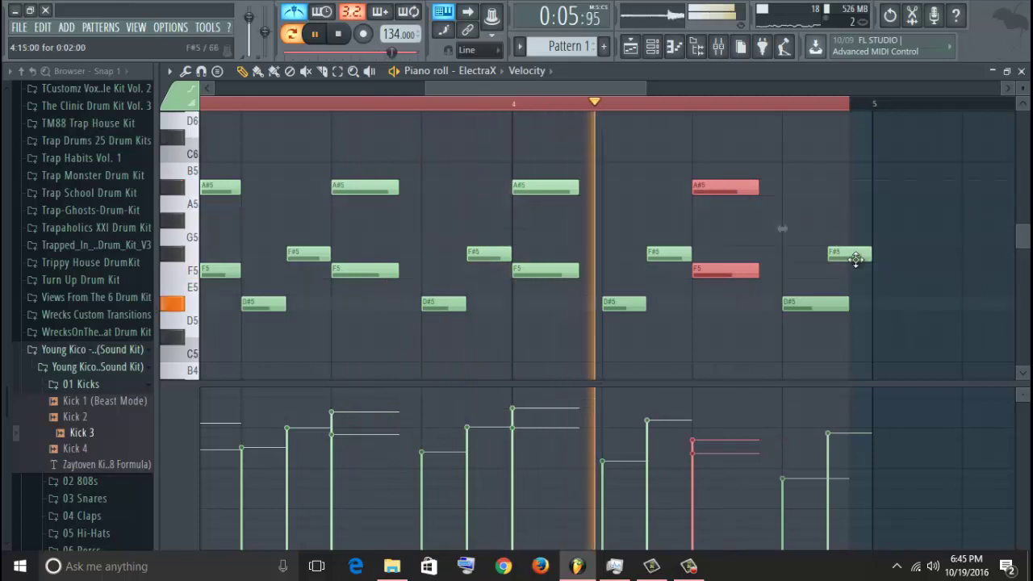
{"action": "key", "text": "F7"}
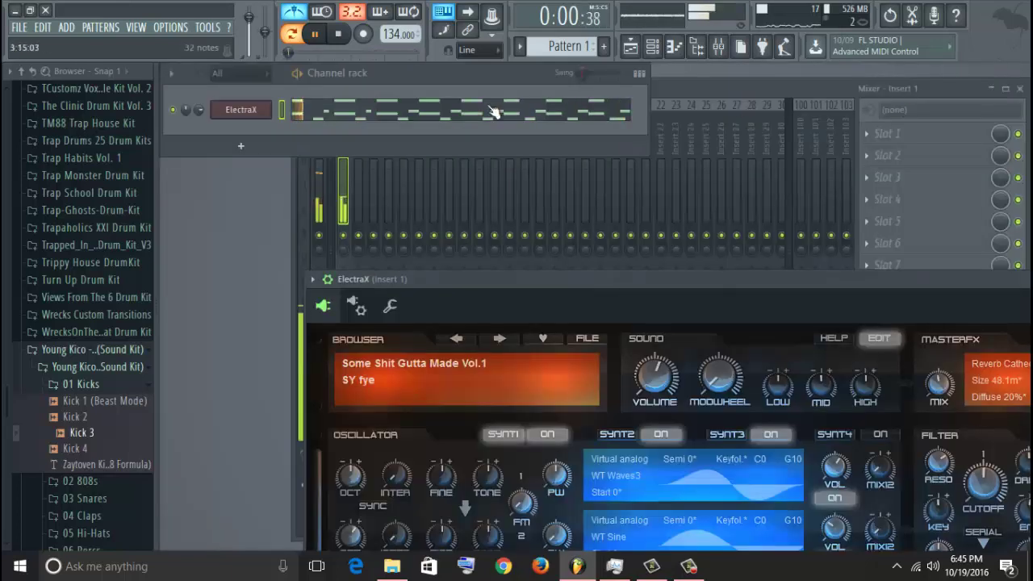
{"action": "left_click", "coordinate": [629, 119]}
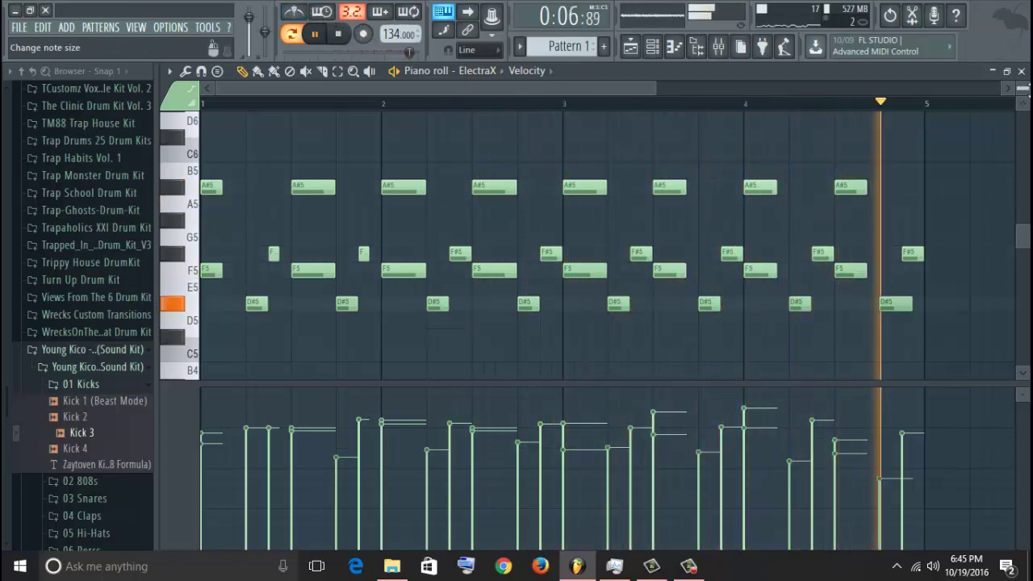
{"action": "key", "text": "F7"}
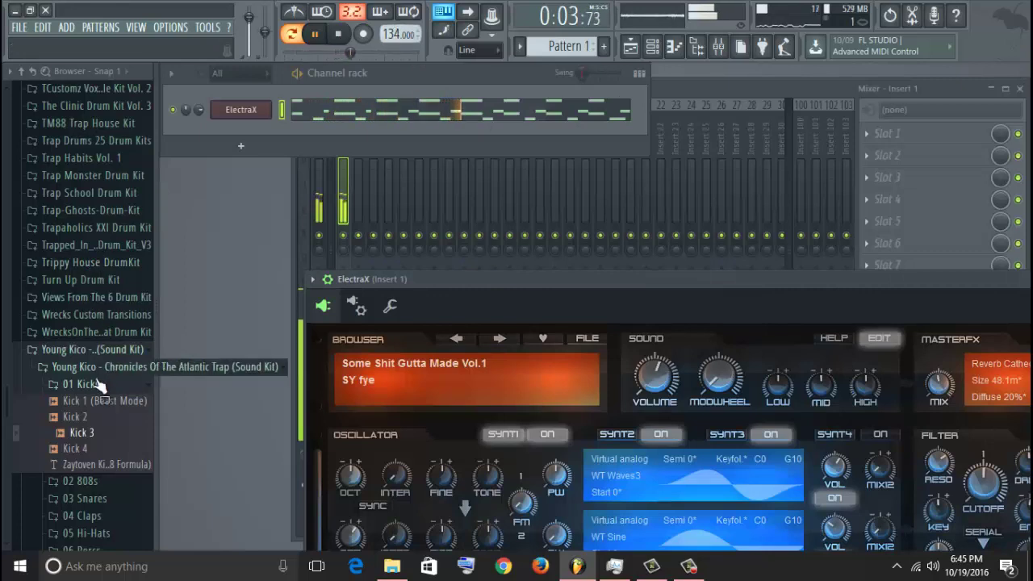
- Load __808 MAFIA CLAP from the TM88 Trap House Kit's CLAPS & SNARES folder as a new channel and normalize it
{"action": "left_click", "coordinate": [101, 350]}
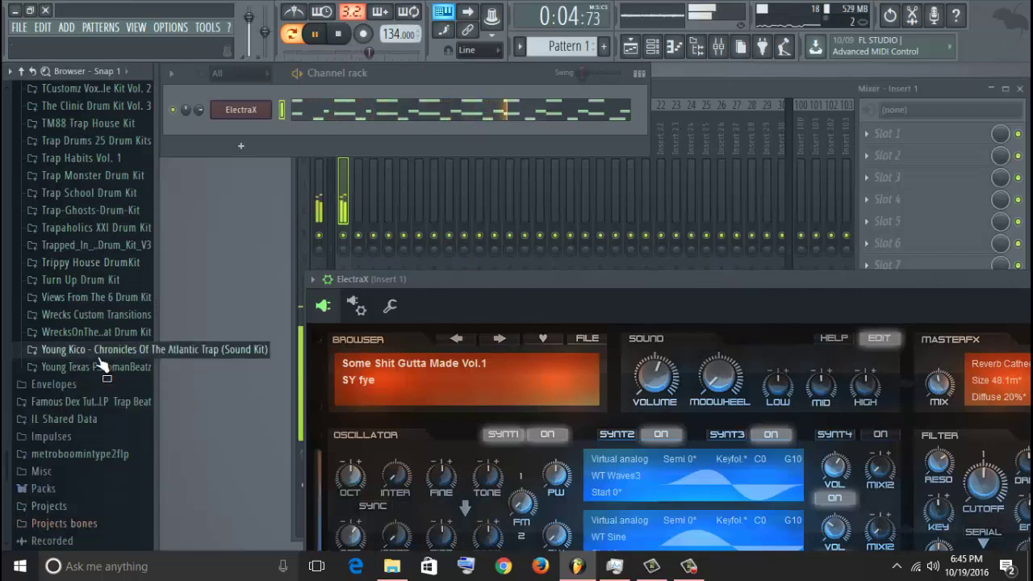
{"action": "left_click", "coordinate": [113, 125]}
{"action": "left_click", "coordinate": [101, 142]}
{"action": "left_click", "coordinate": [93, 175]}
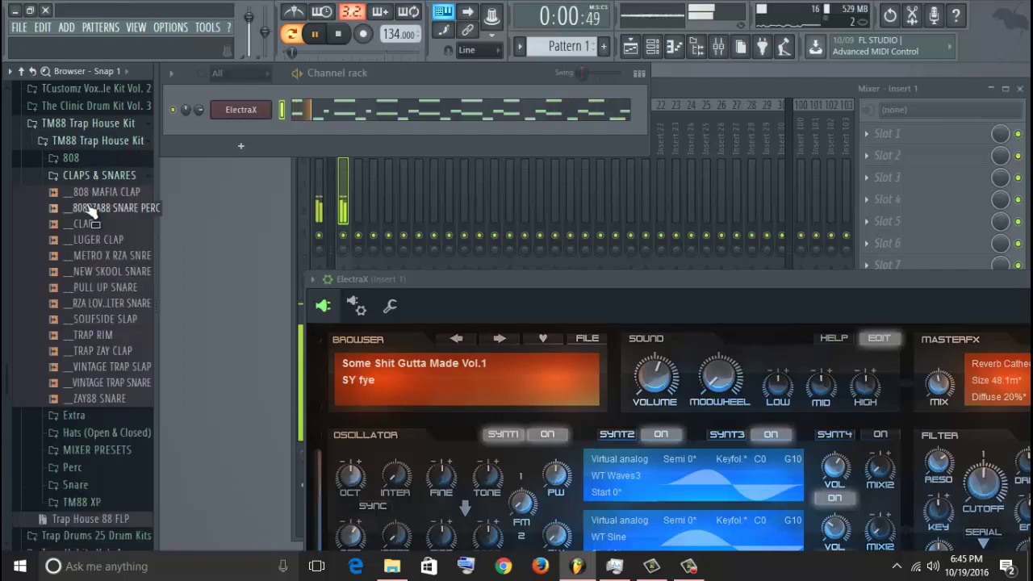
{"action": "left_click", "coordinate": [101, 193]}
{"action": "left_click_drag", "start_coordinate": [94, 206], "coordinate": [245, 127]}
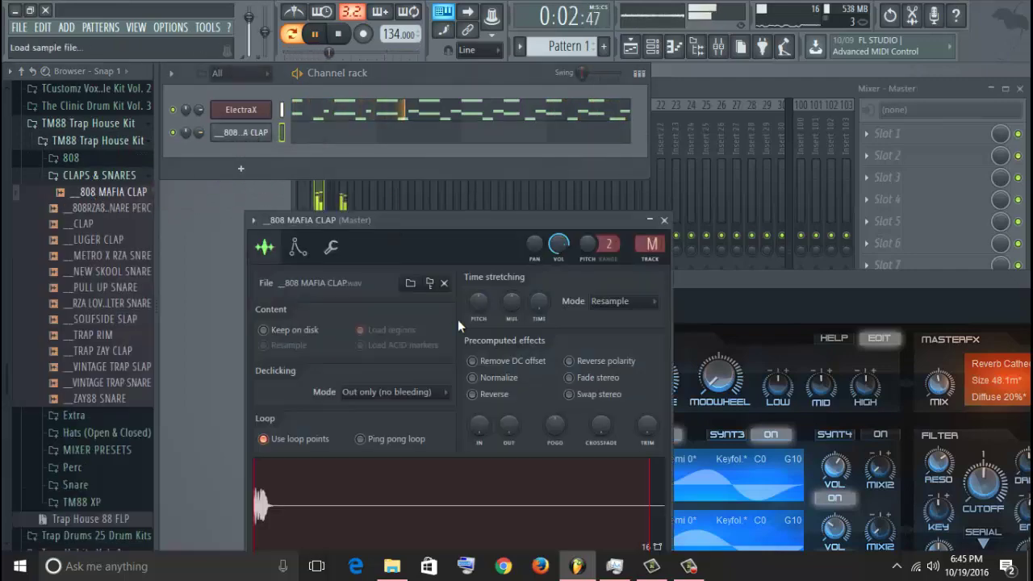
{"action": "left_click", "coordinate": [501, 380]}
- Stop playback and place a C5 clap note in the middle of each of bars 1 to 4 on the 808 MAFIA CLAP channel
{"action": "key", "text": "space"}
{"action": "left_click", "coordinate": [347, 143]}
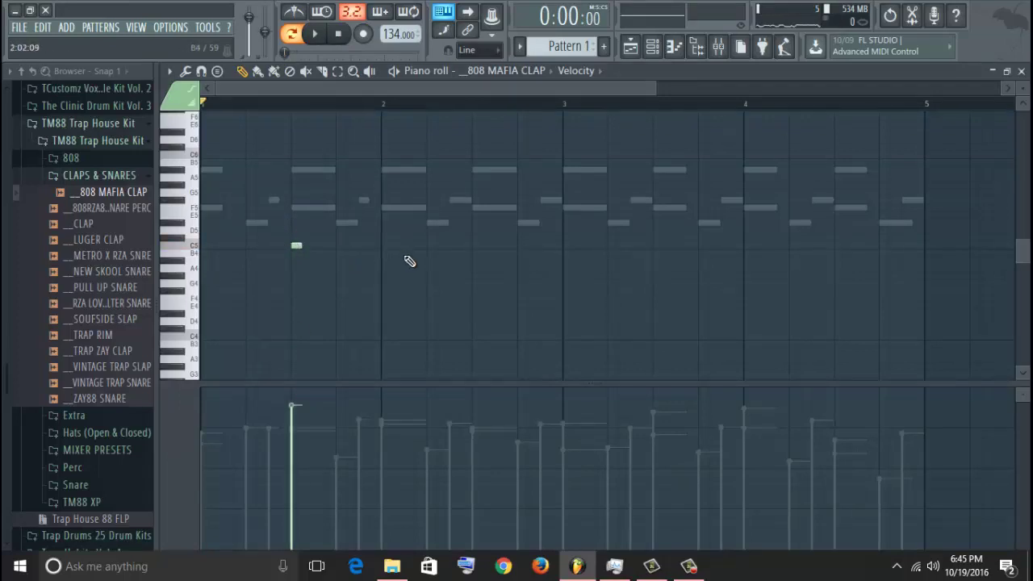
{"action": "left_click", "coordinate": [658, 245]}
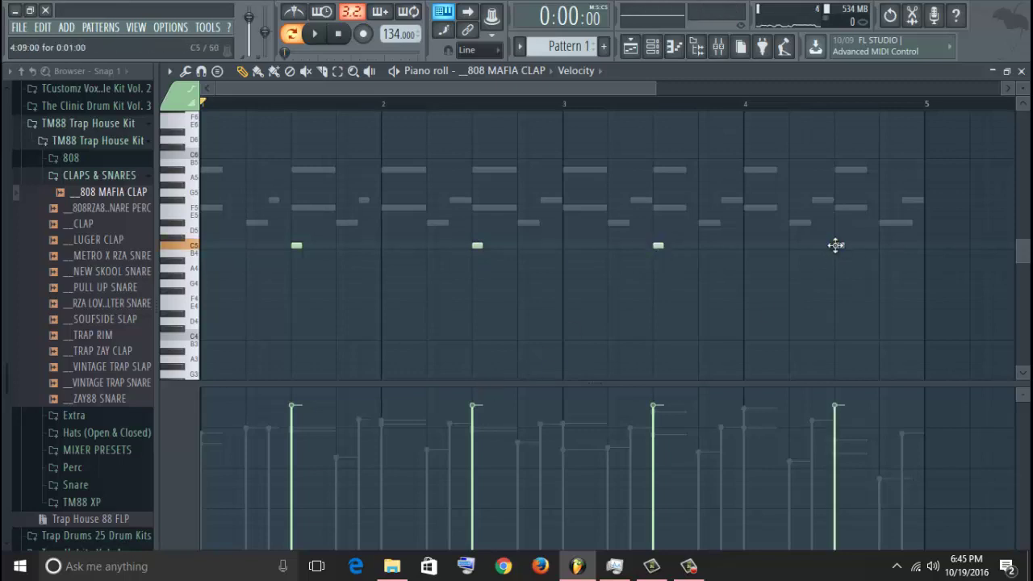
{"action": "left_click", "coordinate": [1022, 72]}
- Duplicate the four-bar ElectraX melody into bars 5 to 8
{"action": "left_click", "coordinate": [420, 111]}
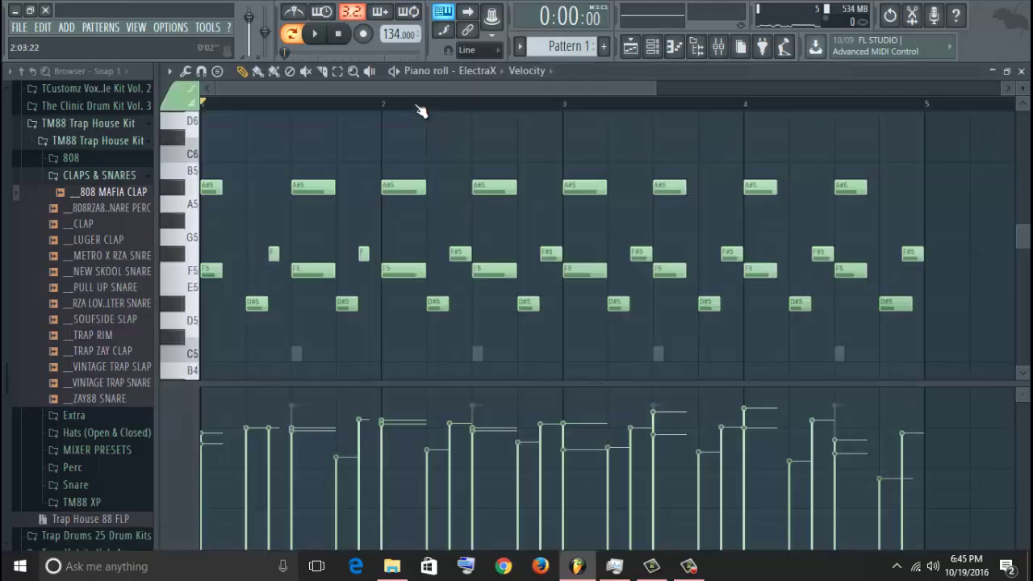
{"action": "key", "text": "ctrl+a"}
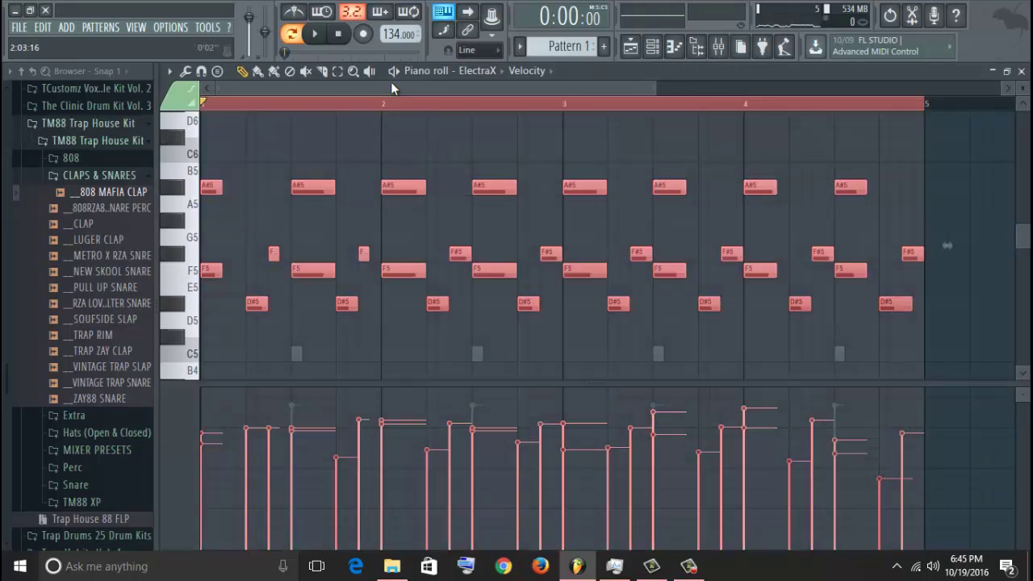
{"action": "left_click_drag", "start_coordinate": [392, 85], "coordinate": [938, 84]}
{"action": "key", "text": "ctrl+b"}
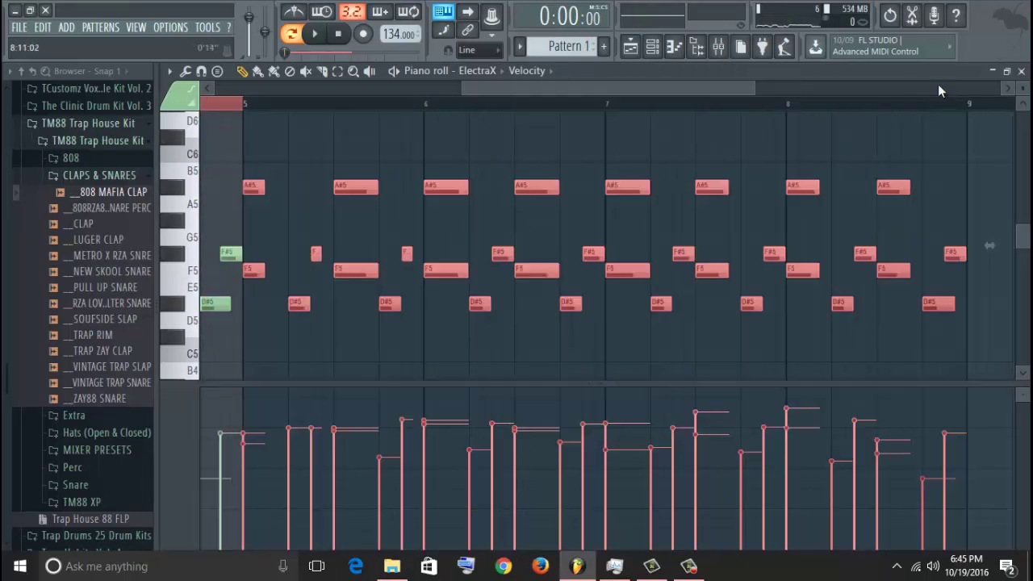
{"action": "left_click", "coordinate": [1022, 72]}
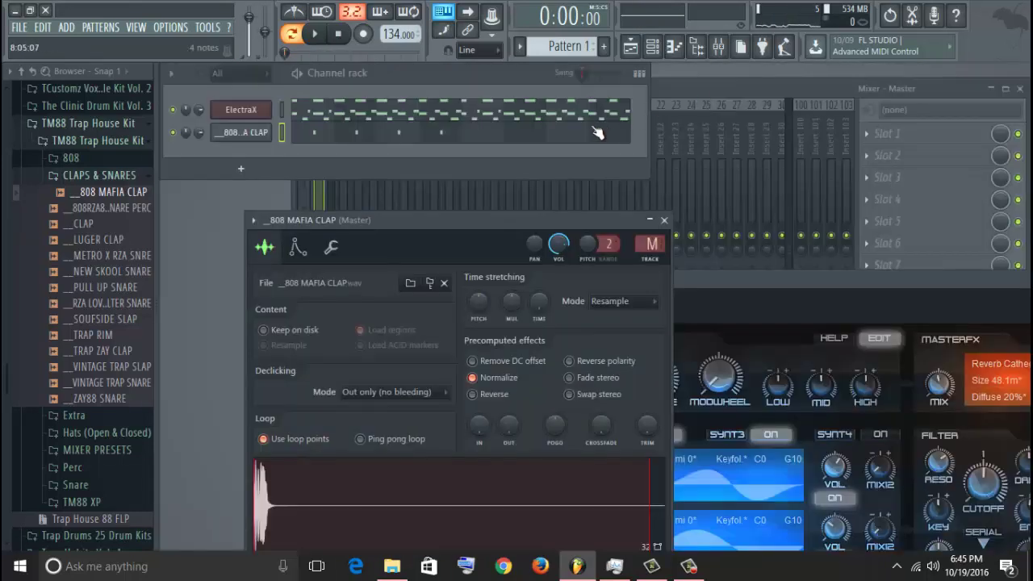
- Copy the four 808 MAFIA CLAP notes into bars 5 to 8
{"action": "left_click", "coordinate": [592, 134]}
{"action": "left_click_drag", "start_coordinate": [510, 108], "coordinate": [737, 120]}
{"action": "key", "text": "ctrl+v"}
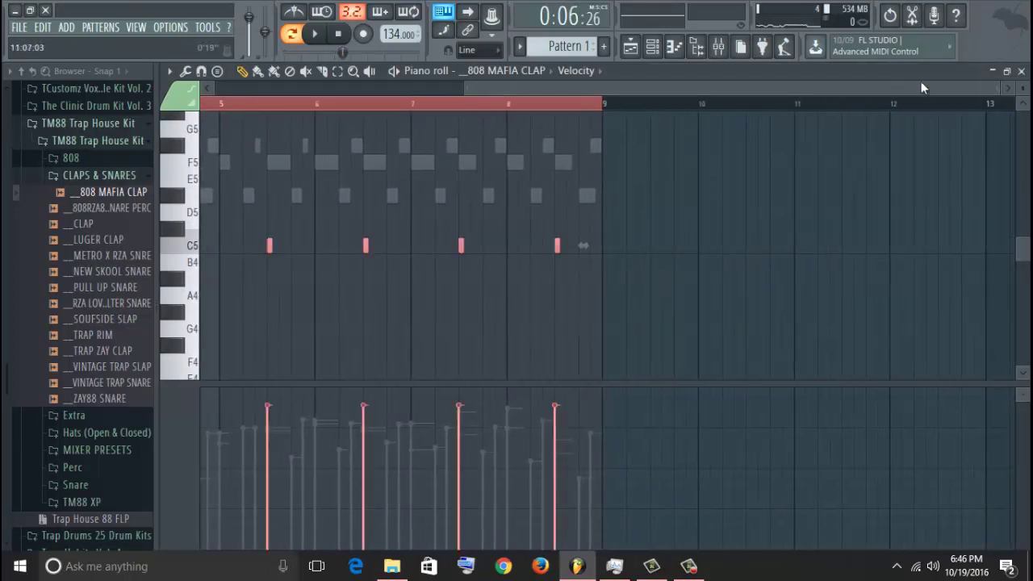
{"action": "left_click", "coordinate": [1022, 71]}
- Transpose all ElectraX melody notes up one octave and close the piano roll
{"action": "left_click", "coordinate": [363, 117]}
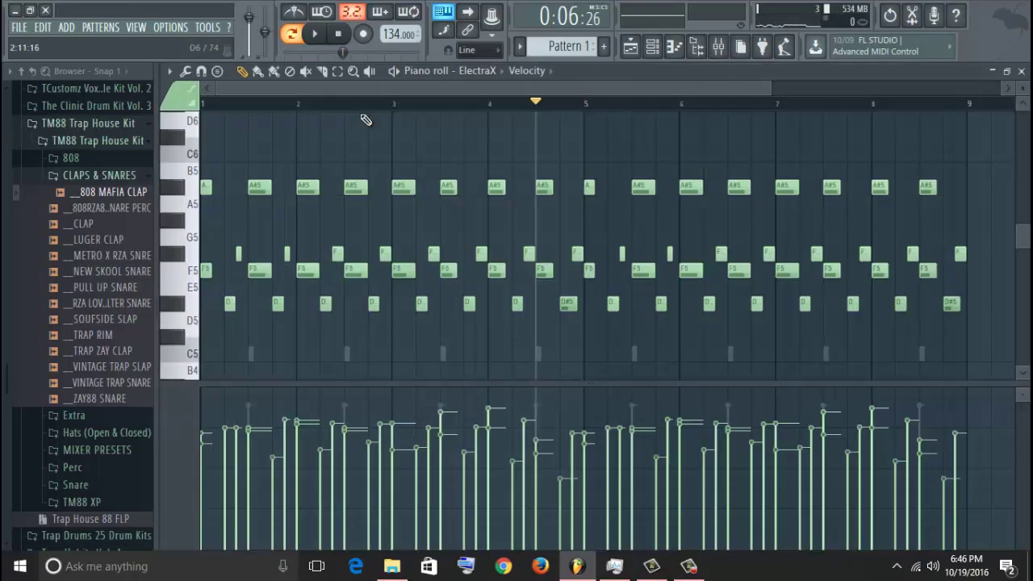
{"action": "key", "text": "ctrl+Up"}
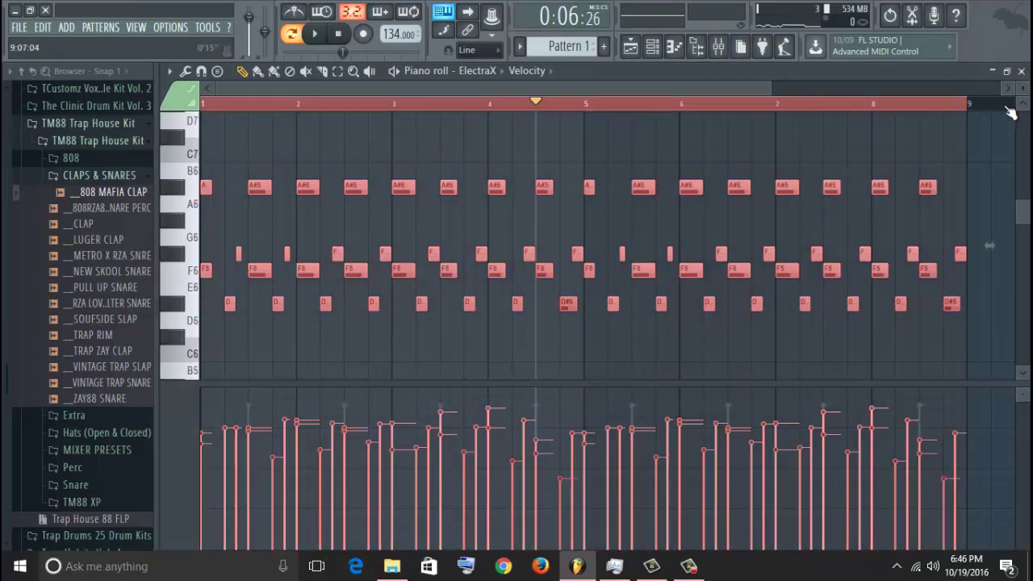
{"action": "left_click", "coordinate": [1022, 71]}
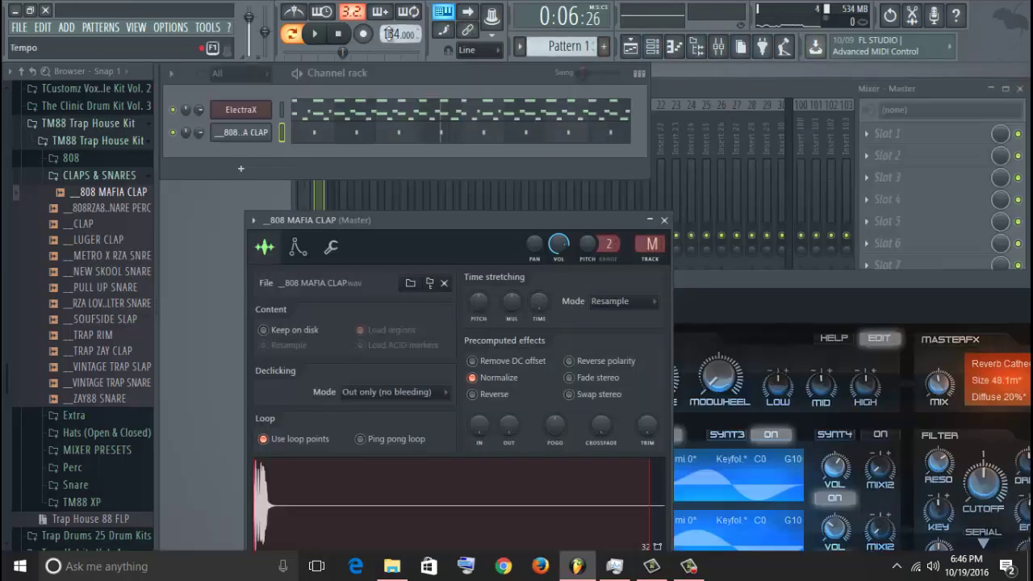
- Set the project tempo to 151 BPM and select the ElectraX channel
{"action": "left_click", "coordinate": [282, 110]}
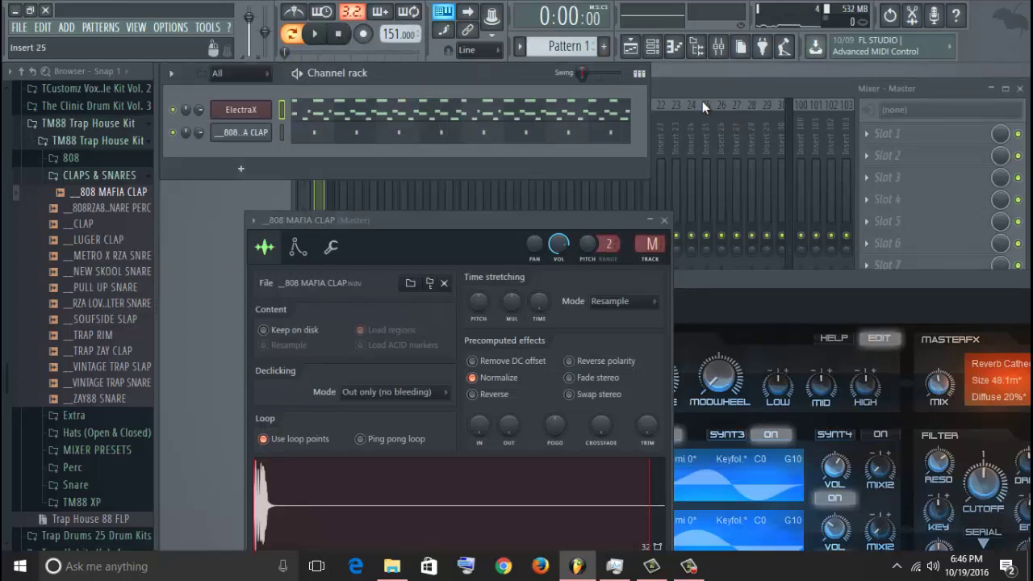
- Route the ElectraX and 808 MAFIA CLAP channels to consecutive mixer tracks starting from Insert 1
{"action": "left_click", "coordinate": [695, 92]}
{"action": "left_click", "coordinate": [284, 114]}
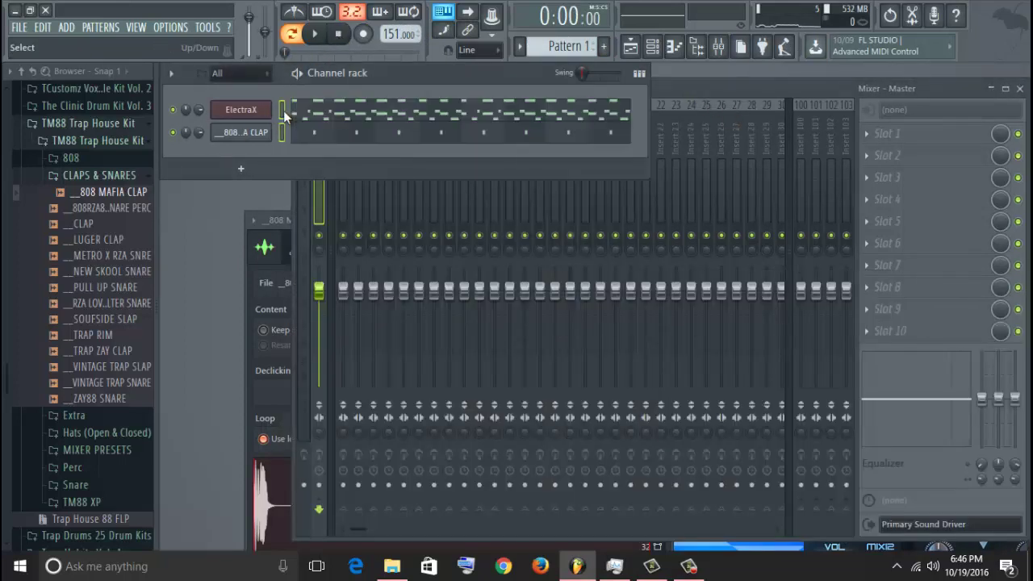
{"action": "left_click", "coordinate": [666, 104]}
{"action": "left_click", "coordinate": [343, 163]}
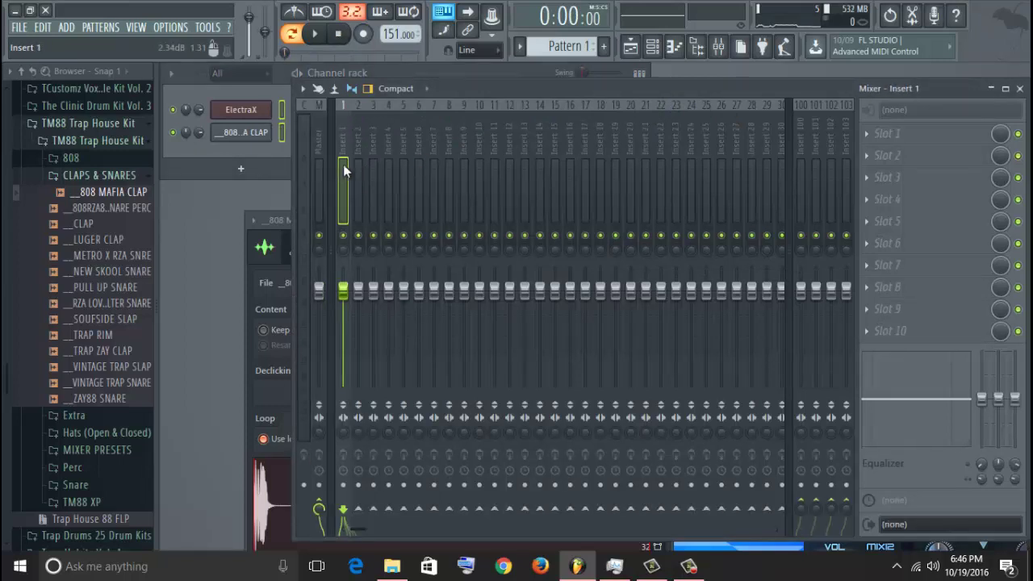
{"action": "right_click", "coordinate": [343, 164]}
{"action": "mouse_move", "coordinate": [426, 188]}
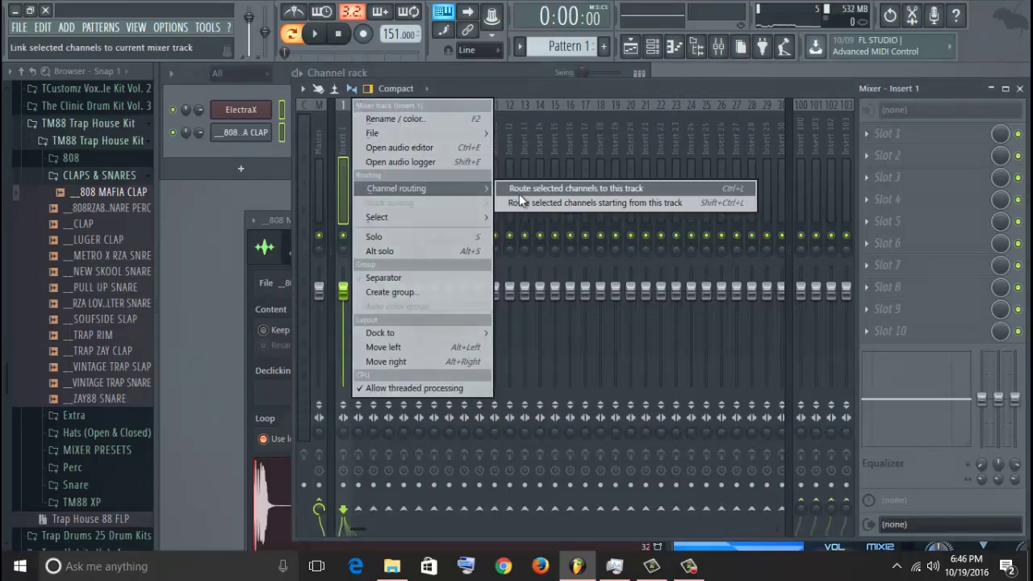
{"action": "left_click", "coordinate": [522, 201]}
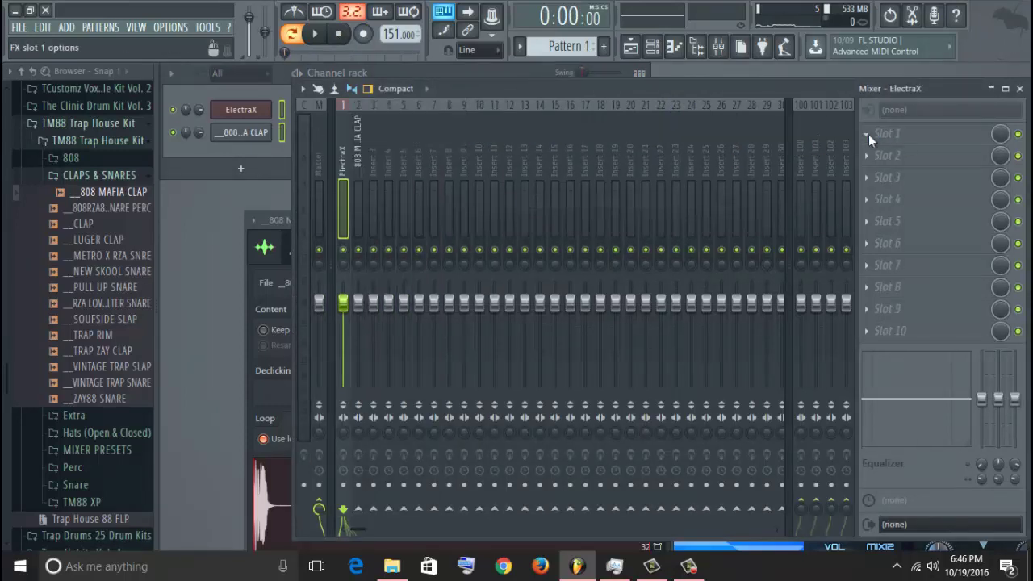
- Add Gross Beat to the ElectraX mixer track, load its Momentary preset with 1/2 Speed and start playback
{"action": "left_click", "coordinate": [869, 134]}
{"action": "left_click", "coordinate": [832, 358]}
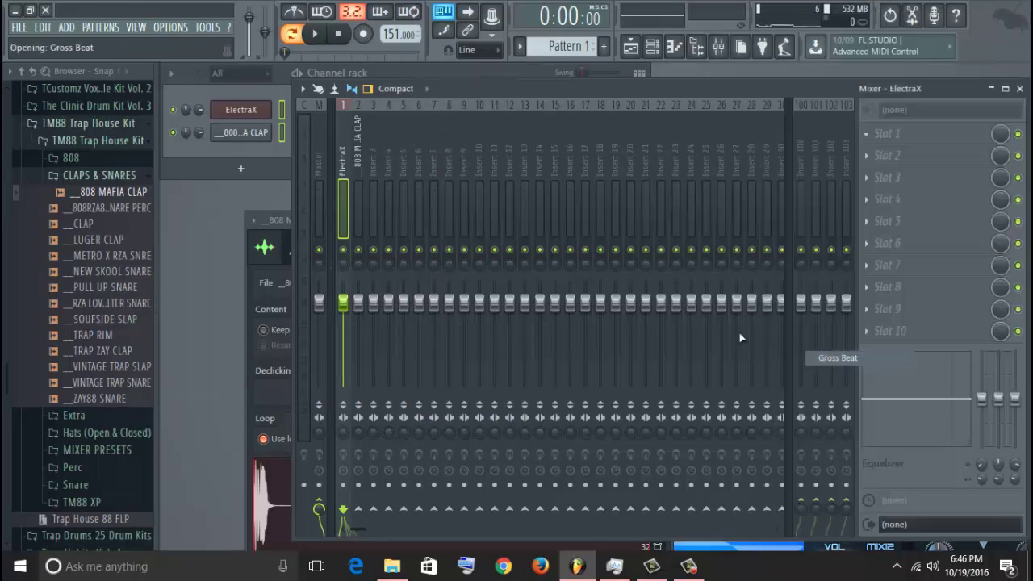
{"action": "left_click", "coordinate": [816, 221]}
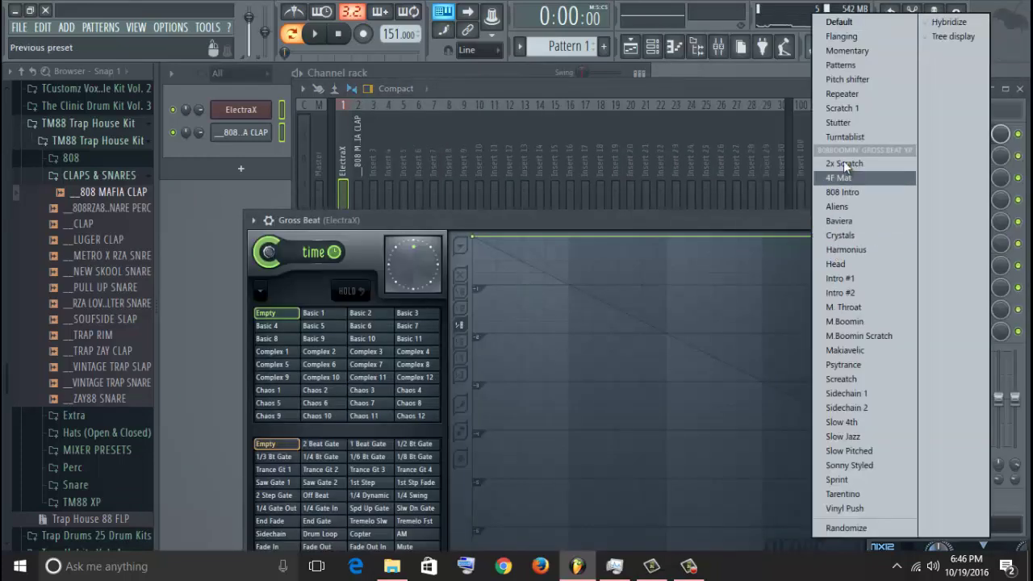
{"action": "left_click", "coordinate": [858, 54]}
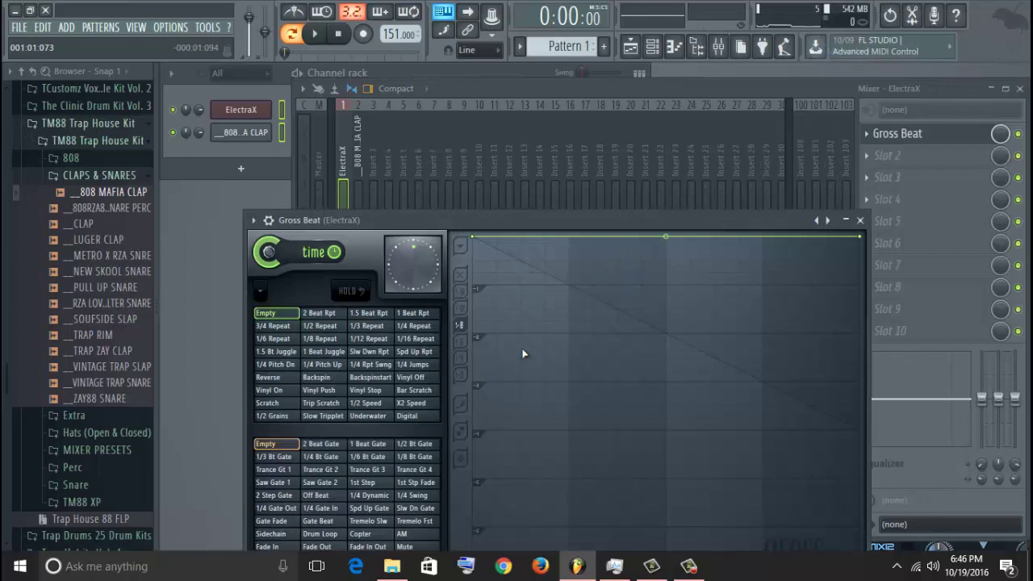
{"action": "left_click", "coordinate": [389, 404]}
{"action": "key", "text": "space"}
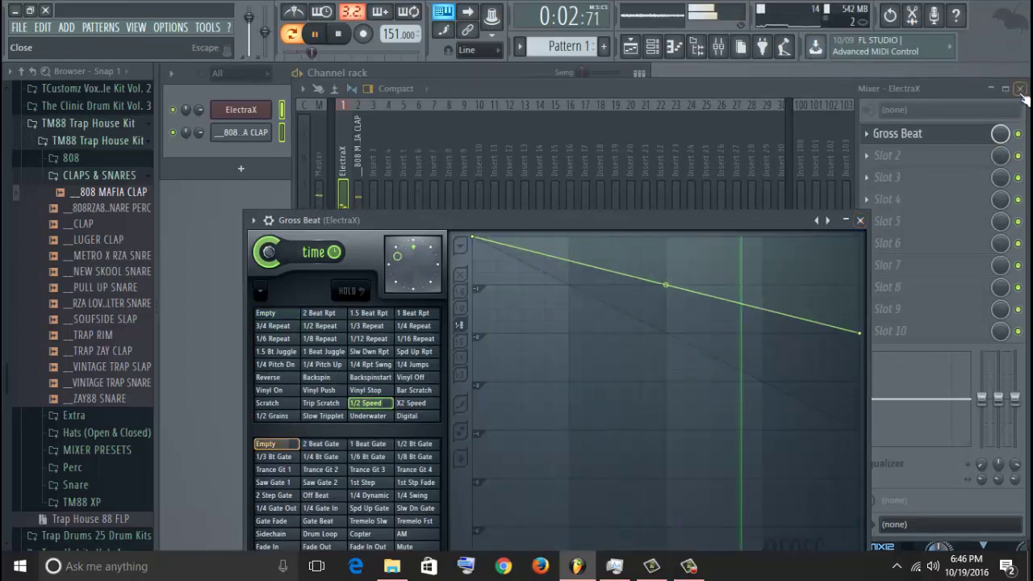
- Add Fruity Parametric EQ 2 after Gross Beat, cut the ElectraX lows steeply with band 1, and close the EQ and mixer
{"action": "left_click", "coordinate": [877, 157]}
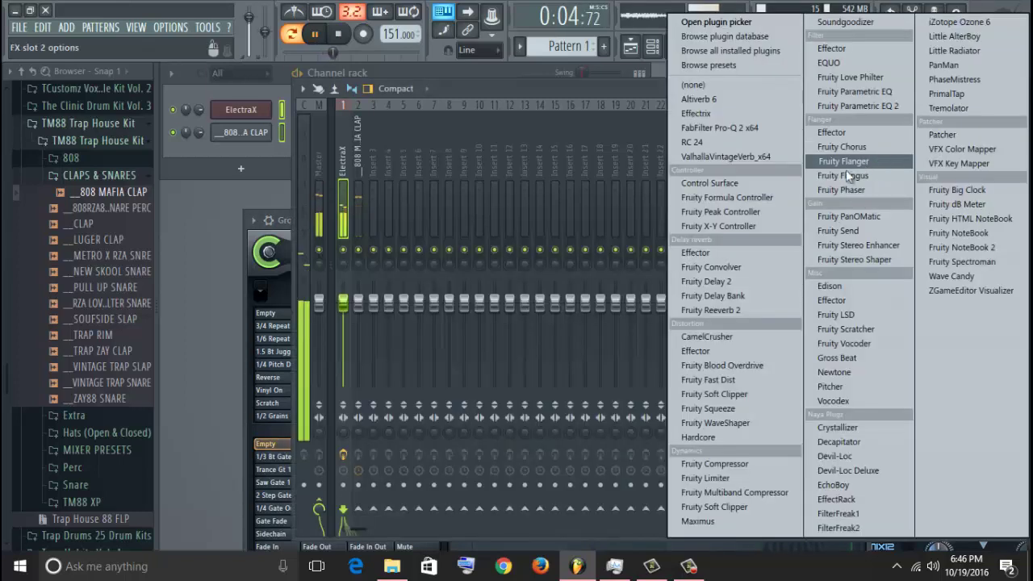
{"action": "left_click", "coordinate": [862, 106]}
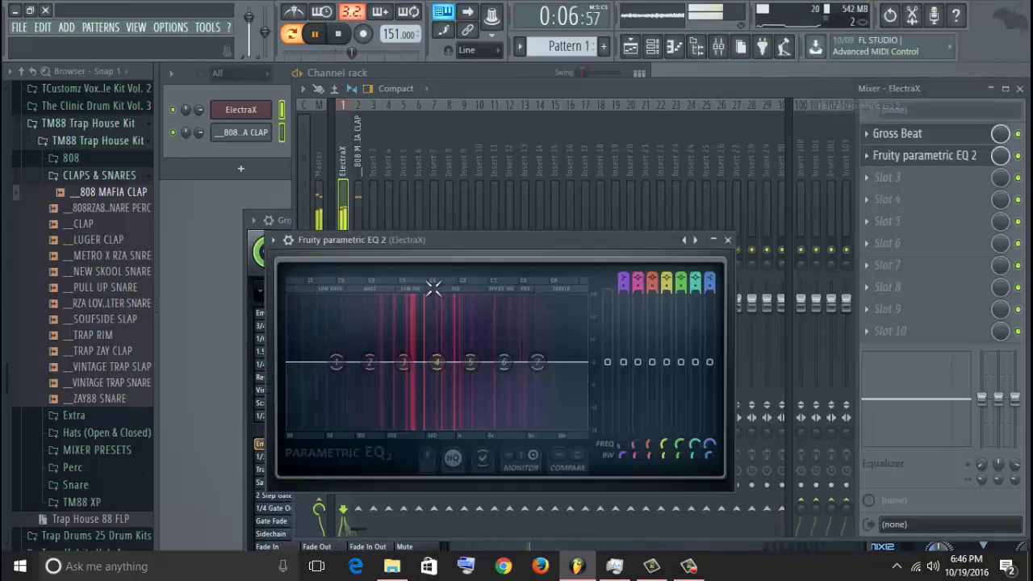
{"action": "left_click_drag", "start_coordinate": [347, 362], "coordinate": [386, 427]}
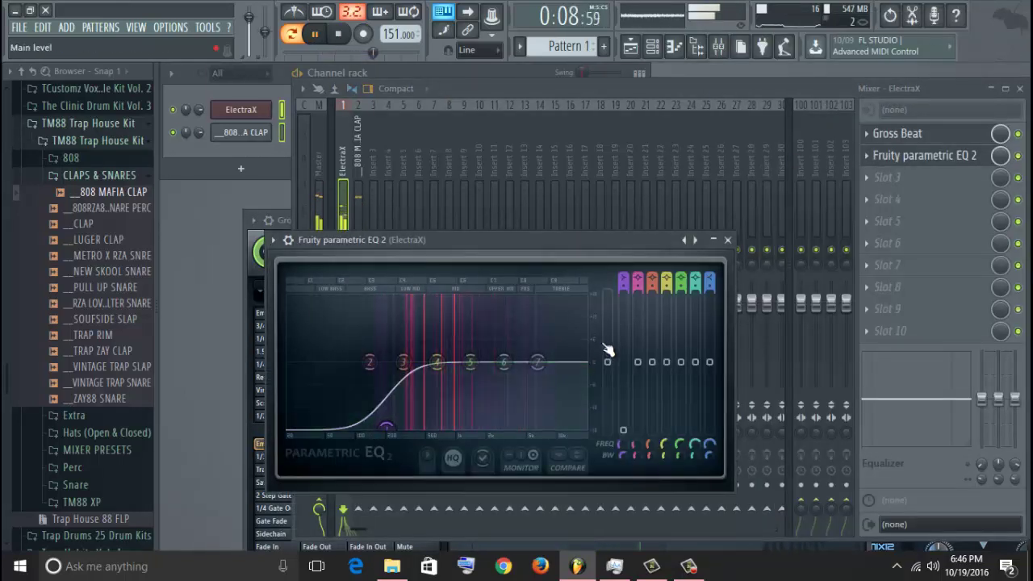
{"action": "scroll", "coordinate": [386, 426], "scroll_direction": "up", "scroll_amount": 3}
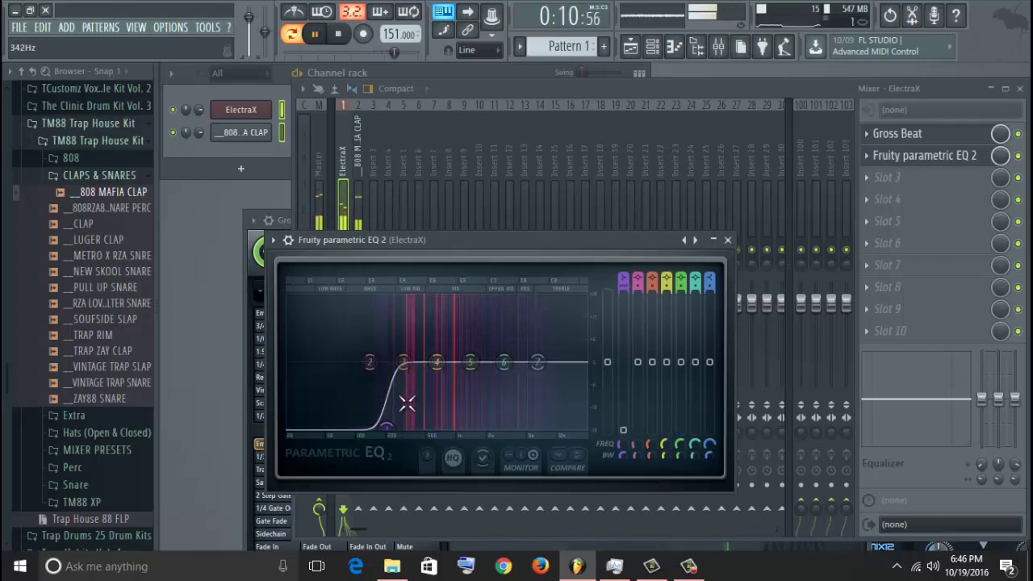
{"action": "left_click", "coordinate": [727, 239]}
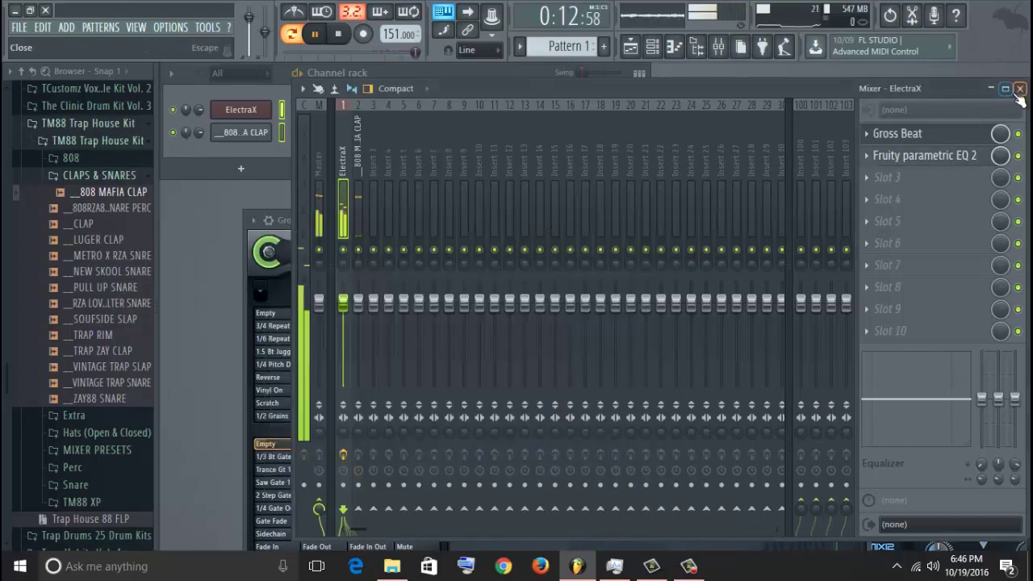
{"action": "left_click", "coordinate": [1020, 88]}
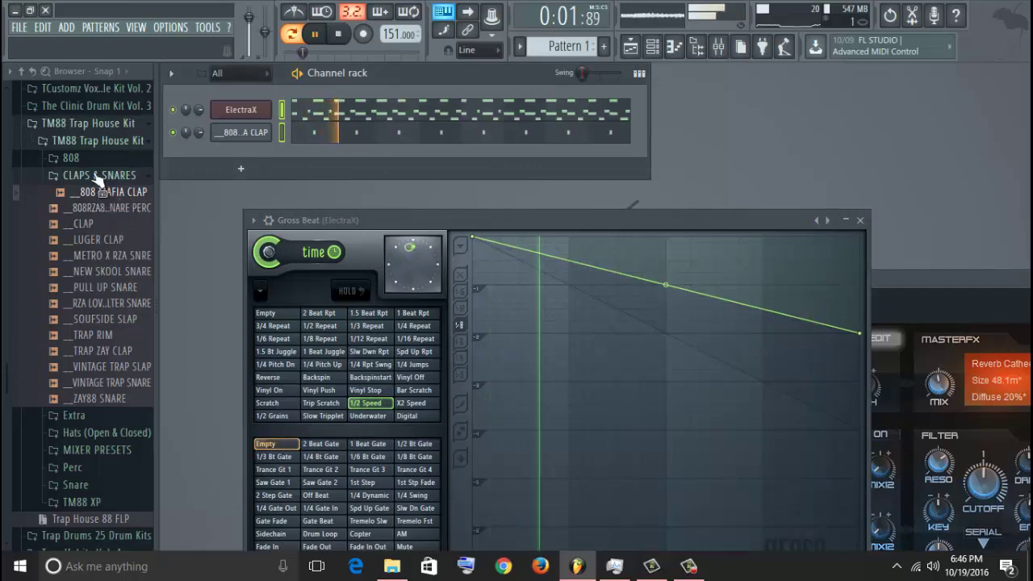
- Add the 808 Mafia - 808 sample from the 808 folder as a new channel and set it to cut itself
{"action": "left_click", "coordinate": [93, 160]}
{"action": "left_click_drag", "start_coordinate": [103, 175], "coordinate": [234, 154]}
{"action": "right_click", "coordinate": [234, 154]}
{"action": "left_click", "coordinate": [279, 169]}
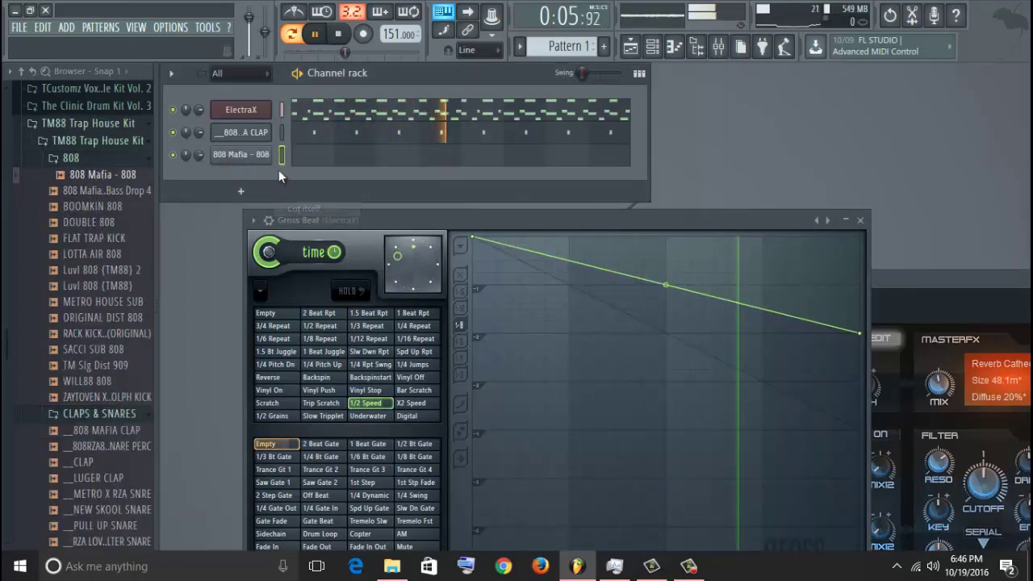
- Normalize the 808 Mafia - 808 sample and set its root note to D5
{"action": "left_click", "coordinate": [267, 160]}
{"action": "left_click", "coordinate": [491, 397]}
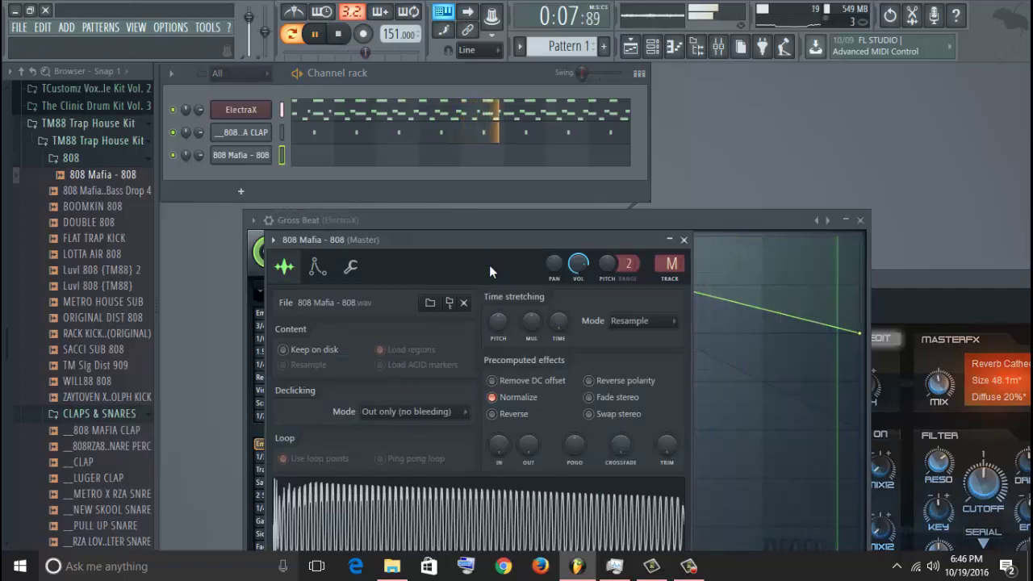
{"action": "left_click_drag", "start_coordinate": [490, 239], "coordinate": [494, 167]}
{"action": "left_click", "coordinate": [353, 196]}
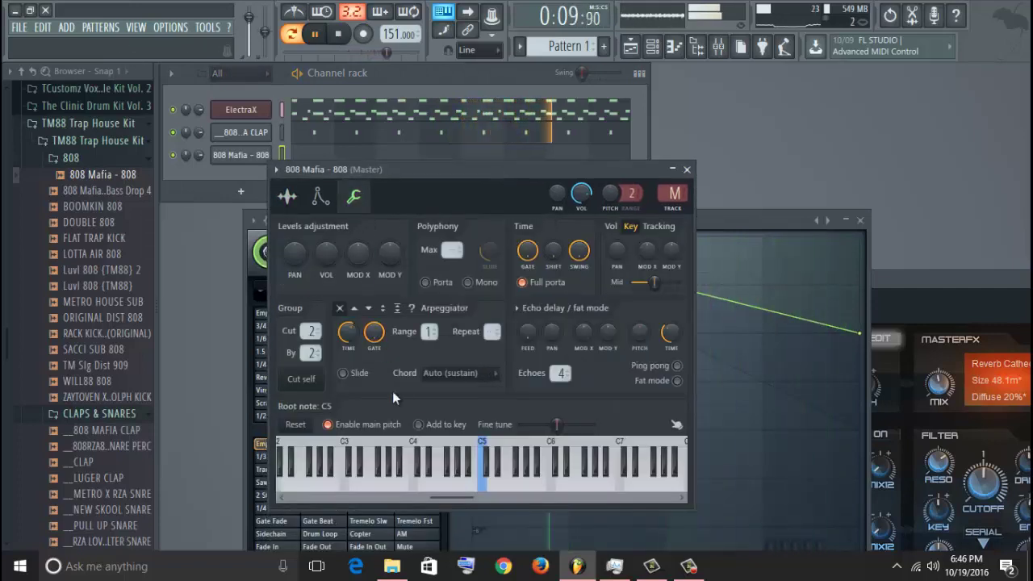
{"action": "left_click", "coordinate": [491, 481]}
- Open the 808's piano roll and place bar 1 notes D#5, A#4, D#5 and a final D#5 near the bar's end
{"action": "left_click", "coordinate": [335, 155]}
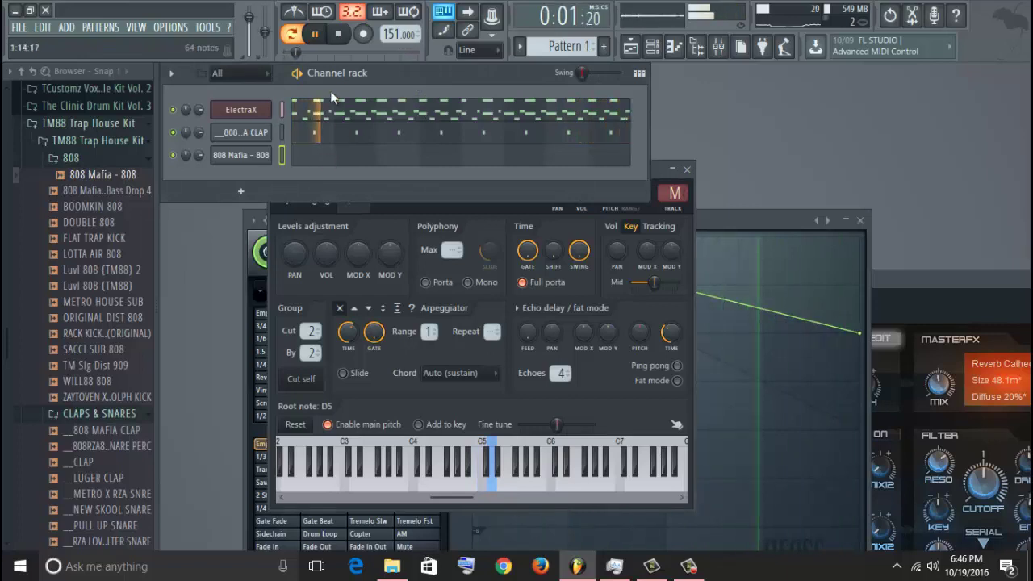
{"action": "left_click", "coordinate": [325, 162]}
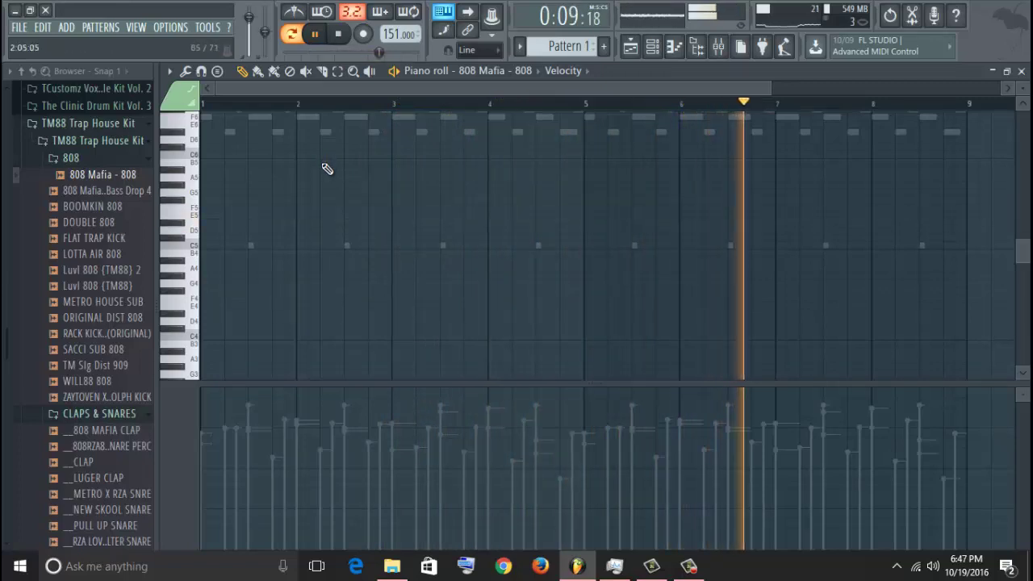
{"action": "scroll", "coordinate": [327, 166], "scroll_direction": "up", "scroll_amount": 2}
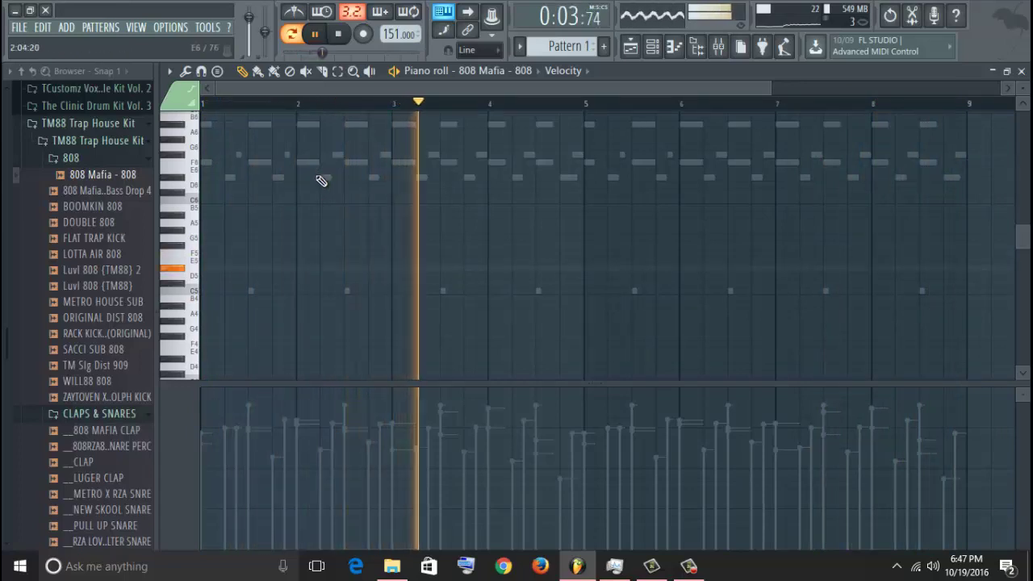
{"action": "scroll", "coordinate": [218, 258], "scroll_direction": "up", "scroll_amount": 2}
{"action": "scroll", "coordinate": [214, 270], "scroll_direction": "up", "scroll_amount": 1}
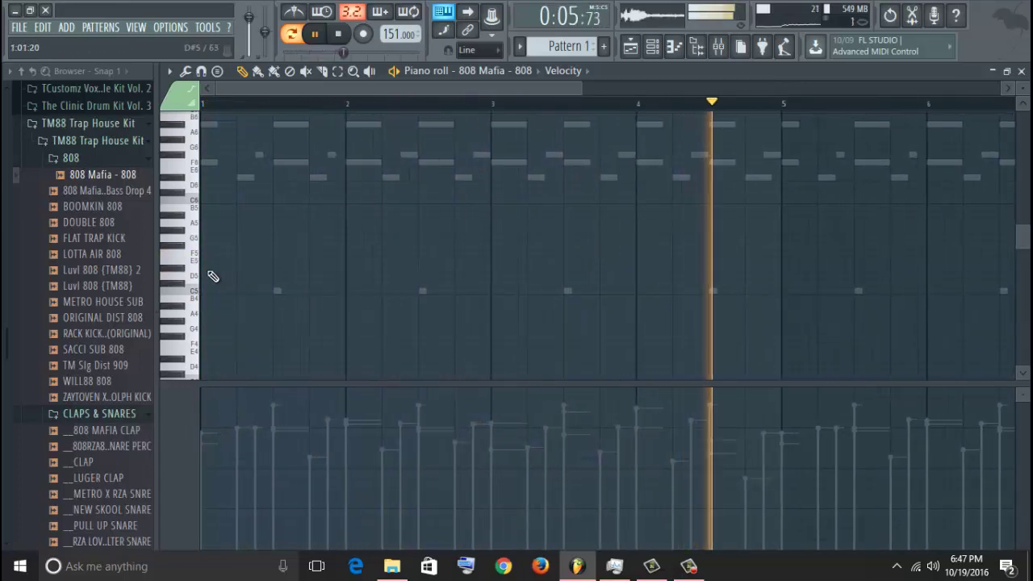
{"action": "left_click", "coordinate": [204, 268]}
{"action": "left_click", "coordinate": [203, 420]}
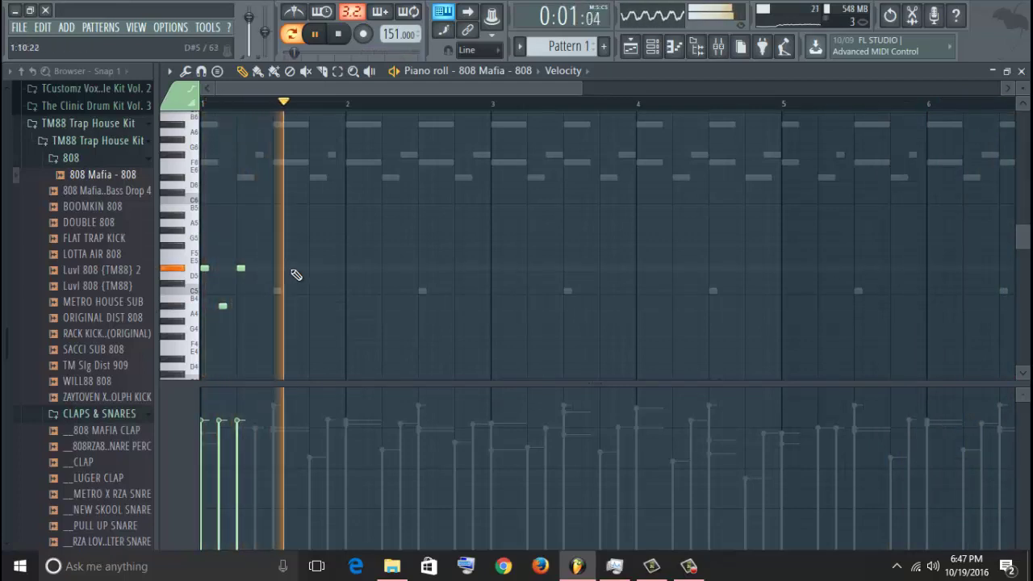
{"action": "left_click", "coordinate": [295, 269]}
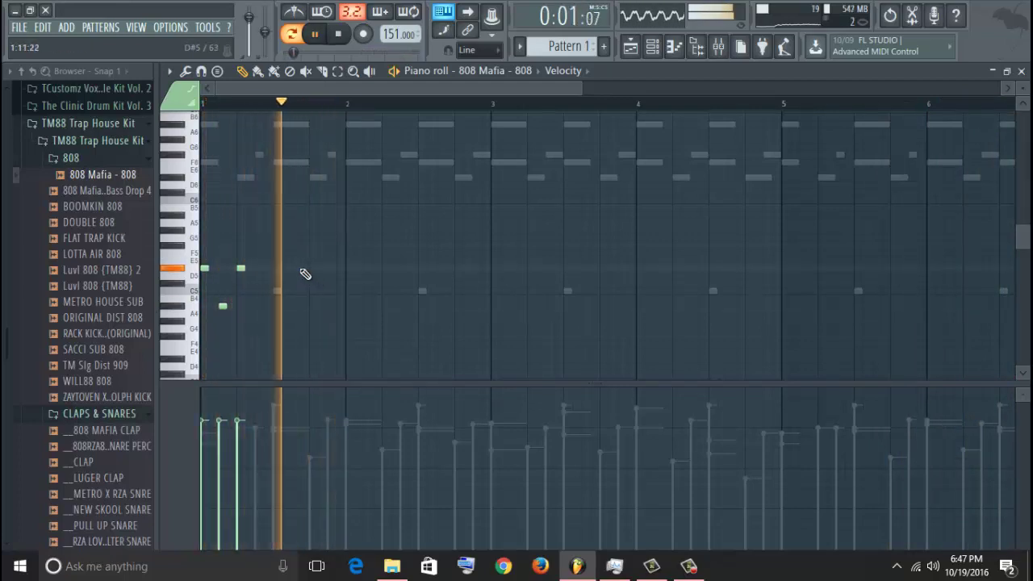
{"action": "right_click", "coordinate": [297, 269]}
{"action": "left_click", "coordinate": [316, 271]}
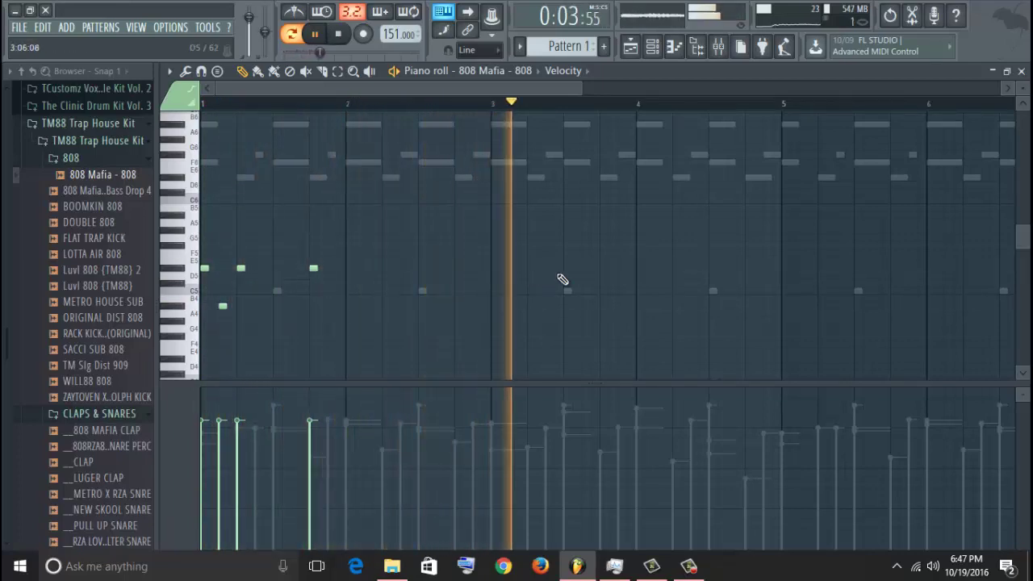
- Add a D#5 note late in bar 3 and three A#4 notes in bar 4 of the 808 line
{"action": "left_click", "coordinate": [606, 269]}
{"action": "key", "text": "space"}
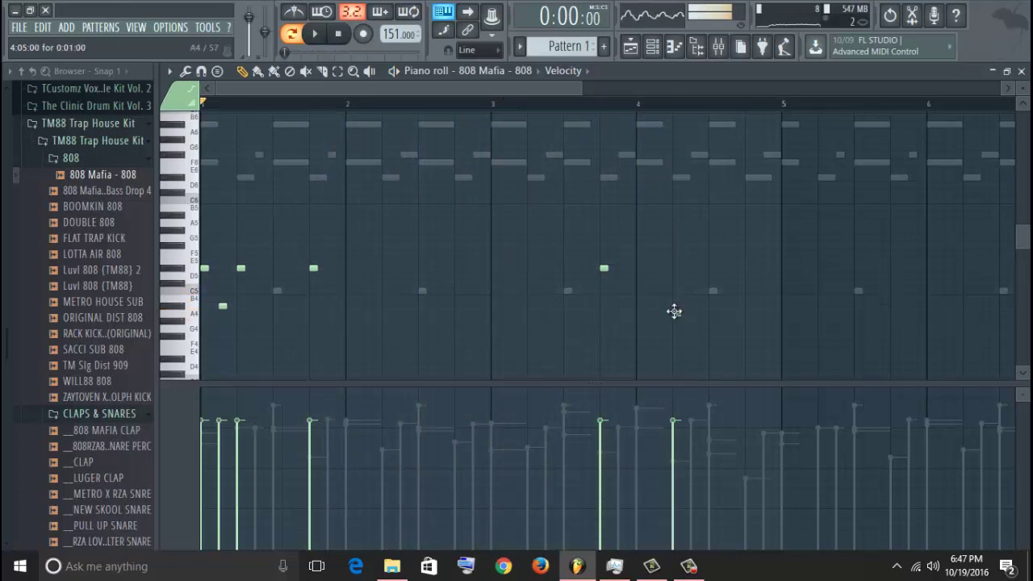
{"action": "left_click", "coordinate": [677, 307]}
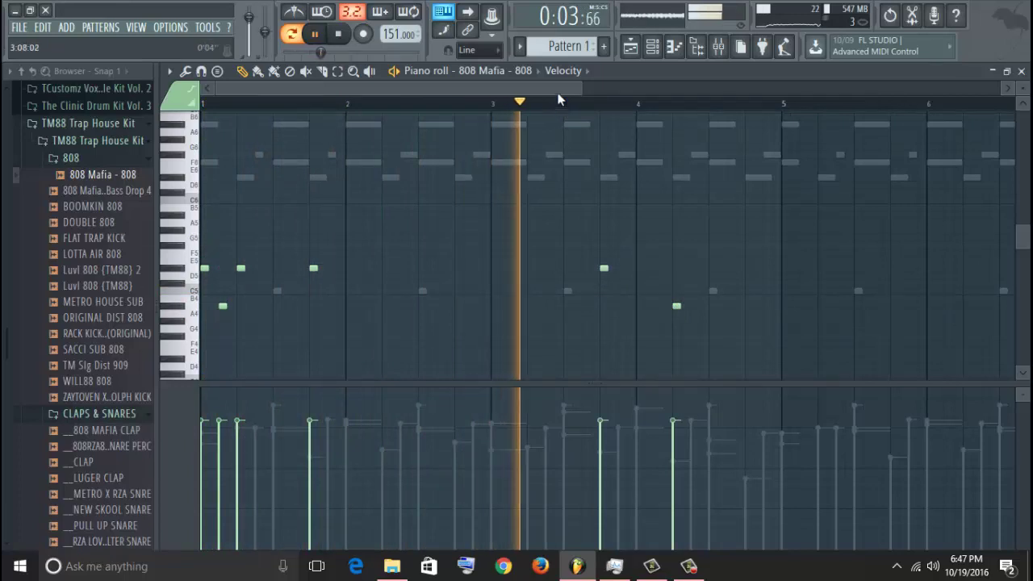
{"action": "left_click", "coordinate": [713, 307]}
{"action": "left_click", "coordinate": [732, 306]}
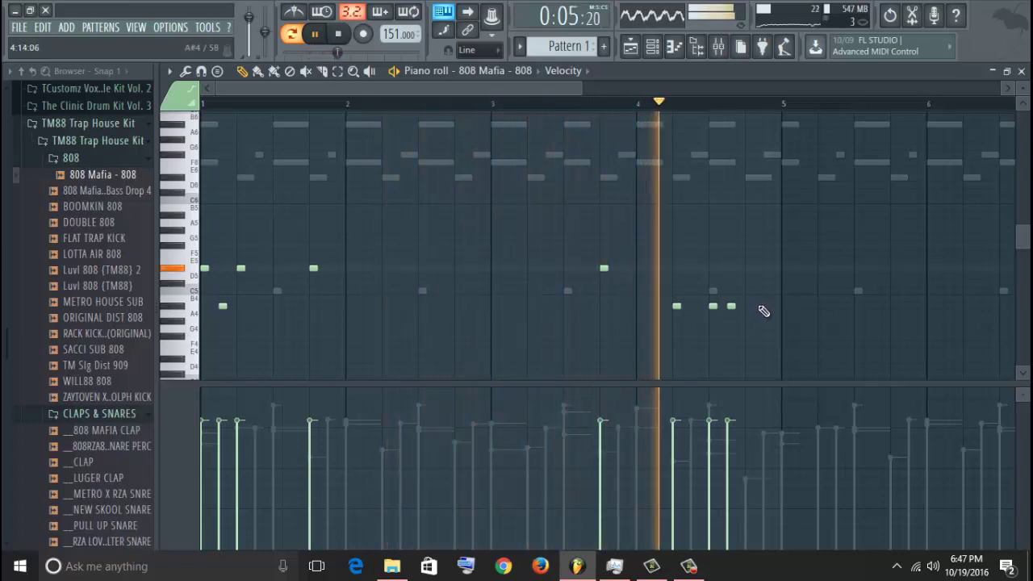
- Stop playback and duplicate the four-bar 808 line into bars 5 to 8
{"action": "key", "text": "space"}
{"action": "key", "text": "ctrl+a"}
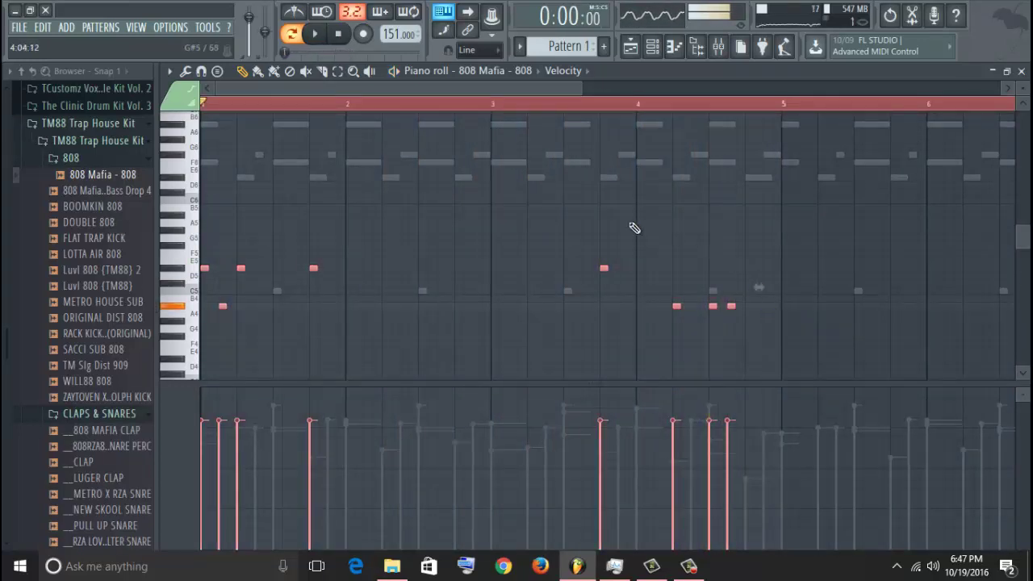
{"action": "key", "text": "ctrl+b"}
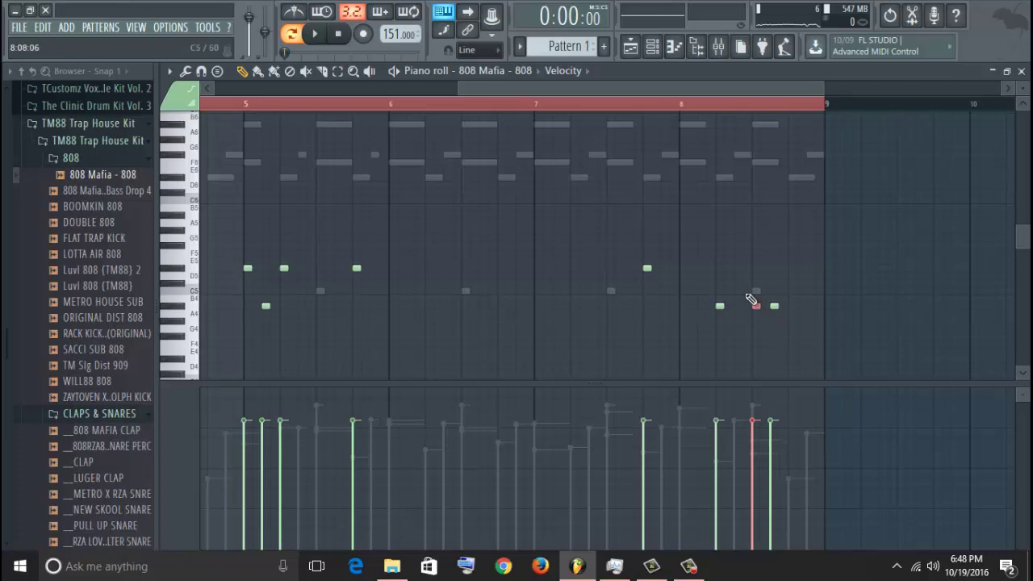
- Vary bar 8 of the 808 line by raising its last two notes to A#5 and F#5 and adding a closing A#4, then close the piano roll
{"action": "key", "text": "ctrl+Up"}
{"action": "scroll", "coordinate": [751, 300], "scroll_direction": "up", "scroll_amount": 2}
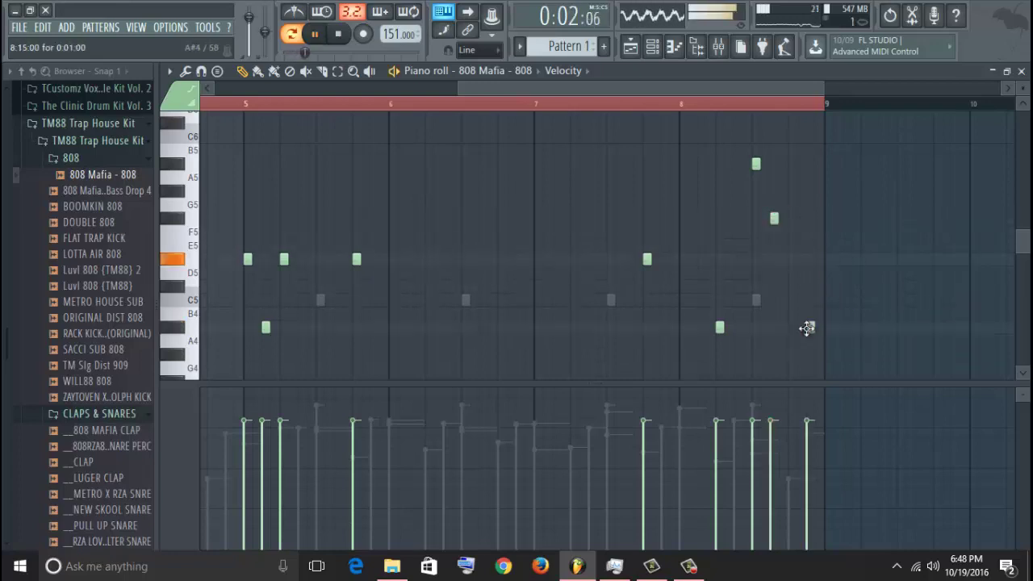
{"action": "left_click", "coordinate": [1016, 72]}
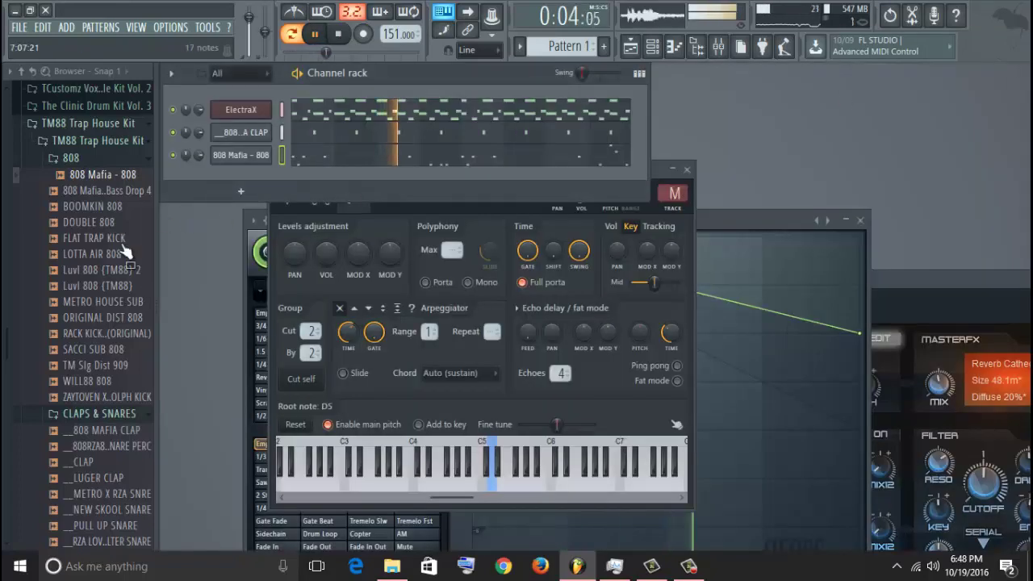
- Collapse the 808 and CLAPS & SNARES sample folders and review the eight-bar 808 line in the piano roll
{"action": "left_click", "coordinate": [100, 161]}
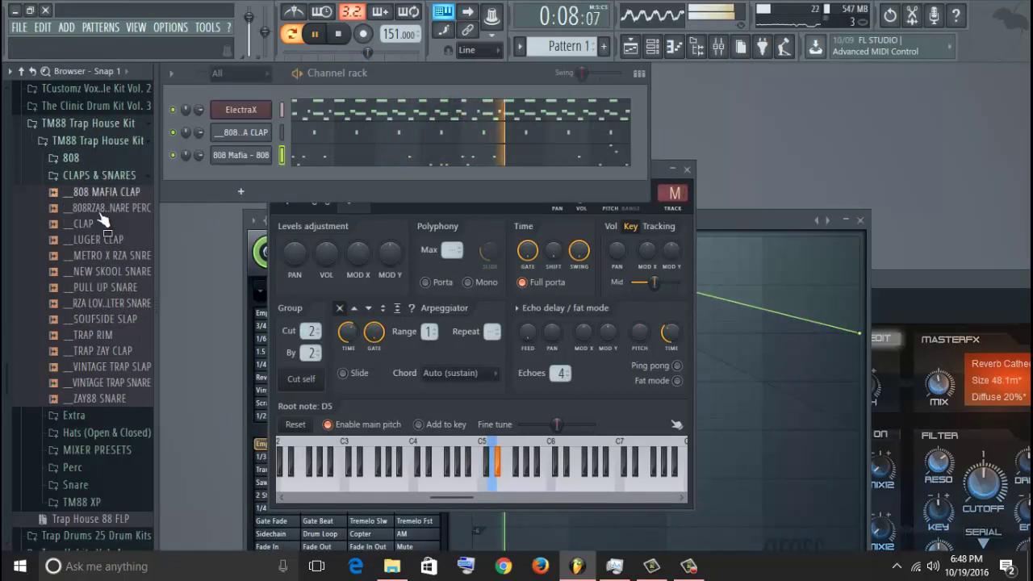
{"action": "left_click", "coordinate": [100, 176]}
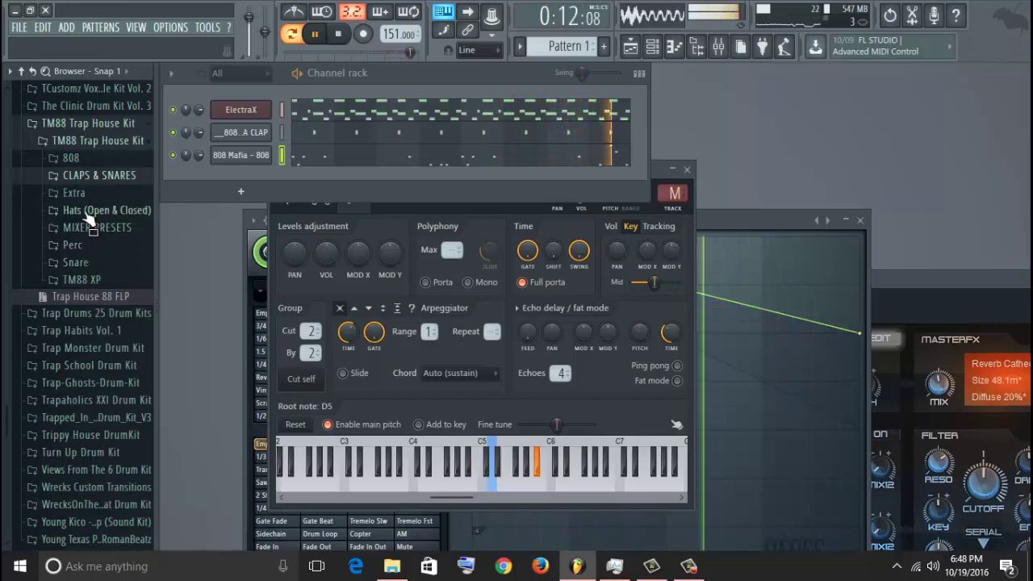
{"action": "left_click", "coordinate": [620, 160]}
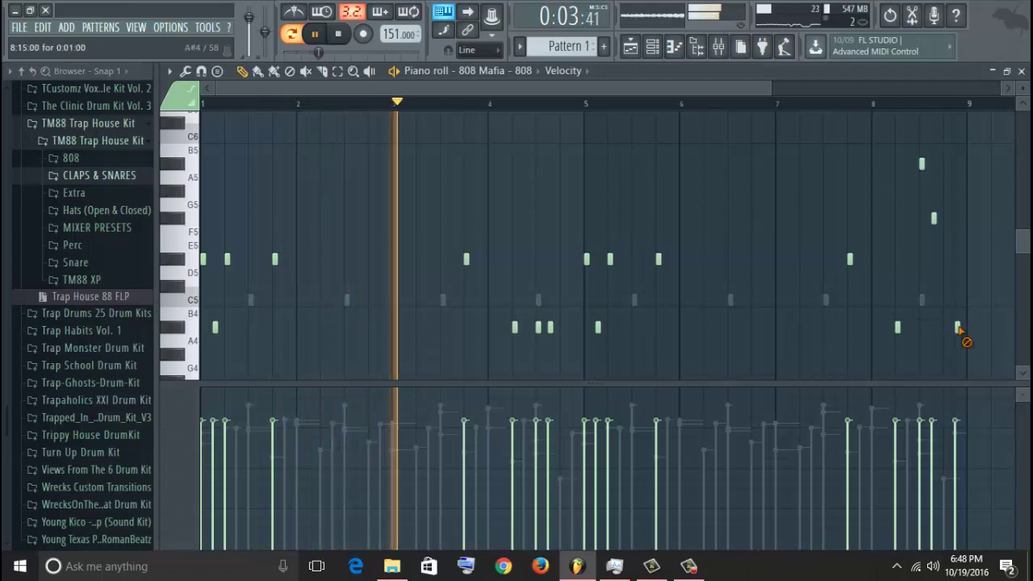
{"action": "left_click", "coordinate": [1022, 71]}
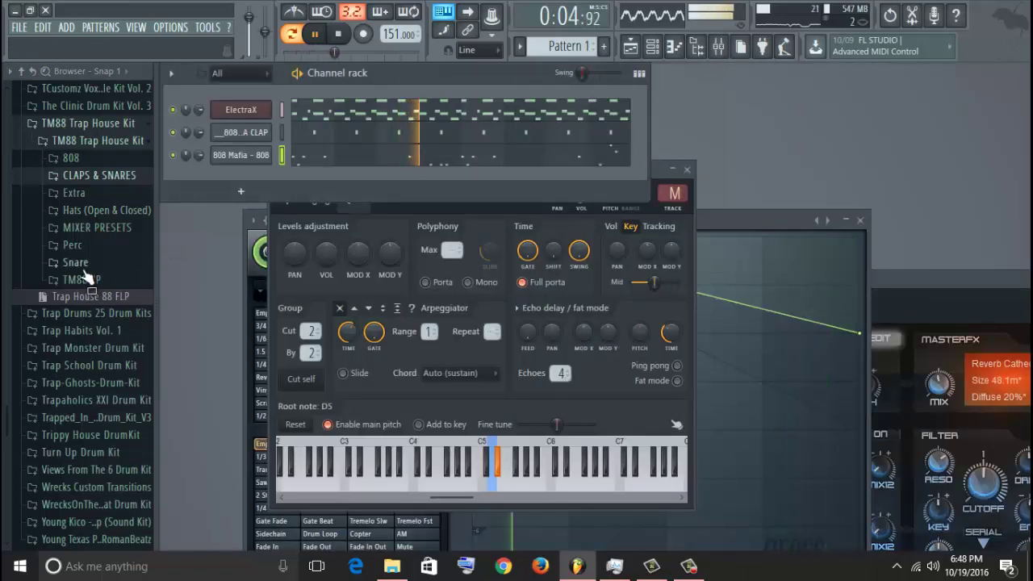
- Add the OpHat TM_ (1) sample from the TM88 Hats folder as a channel and start its piano roll with a C5 note on step 13 of bar 1
{"action": "left_click", "coordinate": [83, 213]}
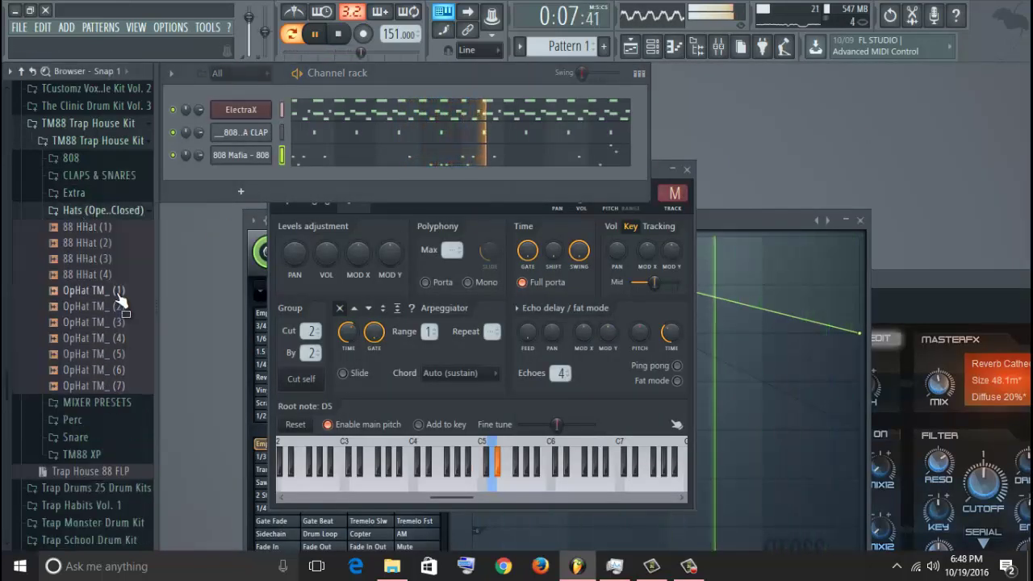
{"action": "left_click_drag", "start_coordinate": [118, 296], "coordinate": [253, 184]}
{"action": "left_click", "coordinate": [305, 184]}
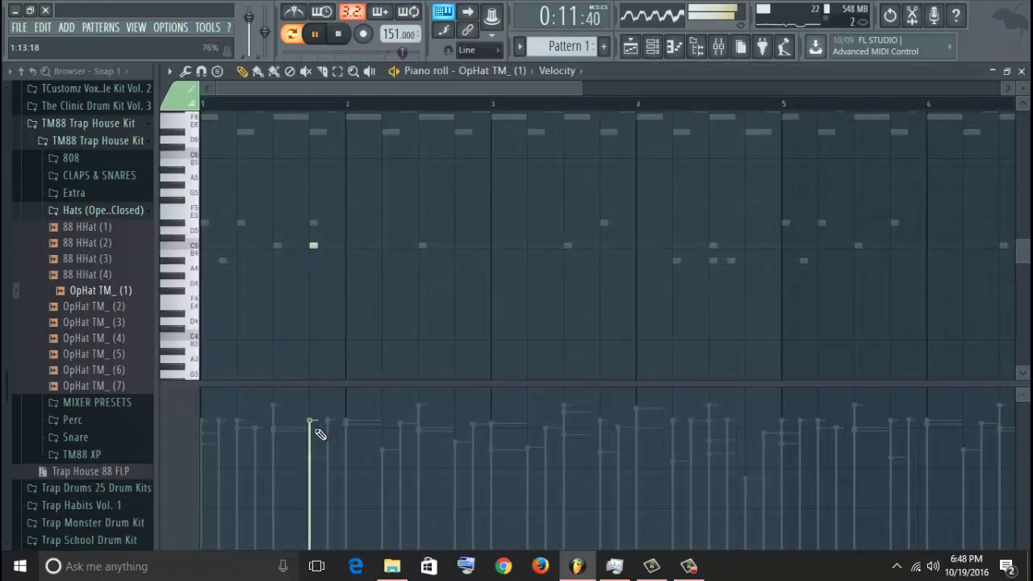
- Place open-hat C5 notes on step 13 of bars 2 and 4, plus a longer, softer F#4 note on step 13 of bar 3
{"action": "left_click", "coordinate": [463, 247]}
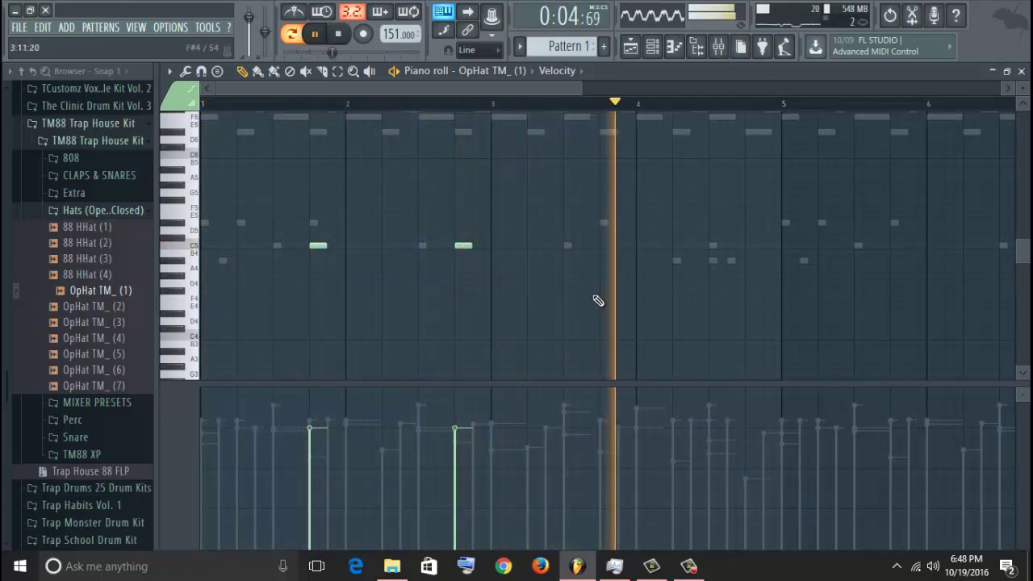
{"action": "left_click", "coordinate": [609, 283]}
{"action": "left_click_drag", "start_coordinate": [625, 284], "coordinate": [603, 298]}
{"action": "left_click", "coordinate": [599, 441]}
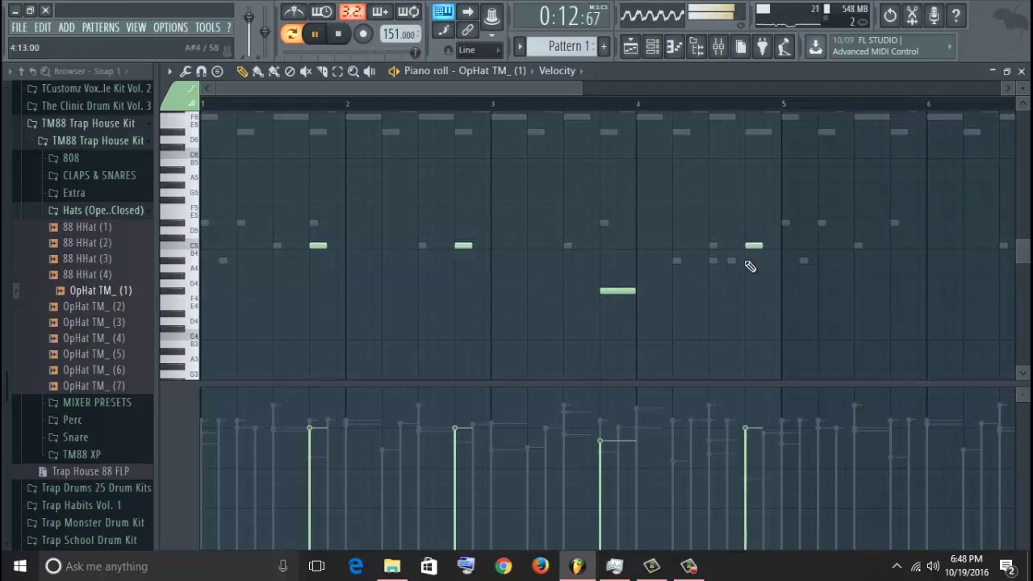
- Duplicate the four-bar open-hat pattern into bars 5 to 8 and clear the selection
{"action": "key", "text": "ctrl+a"}
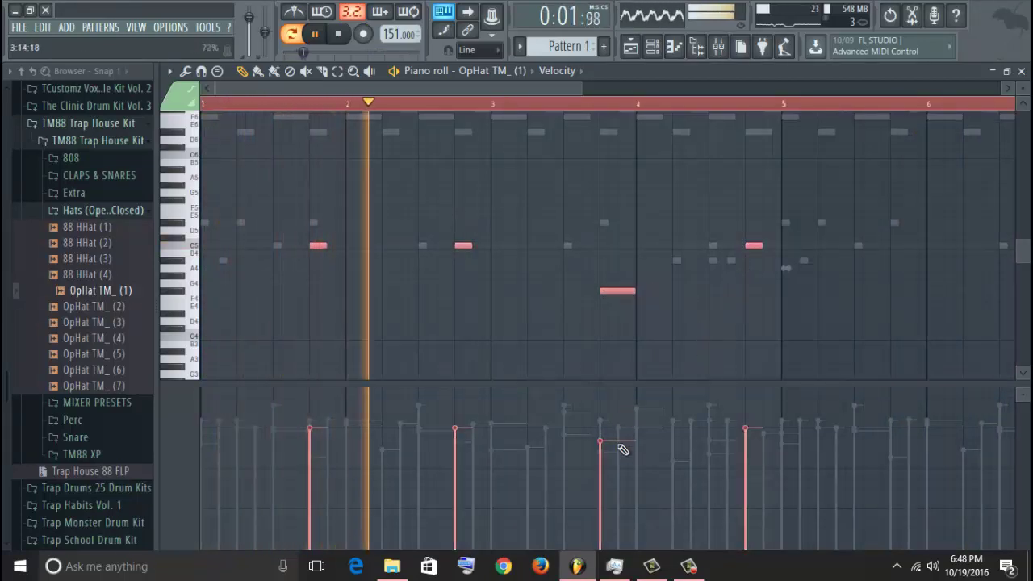
{"action": "left_click_drag", "start_coordinate": [441, 92], "coordinate": [687, 101]}
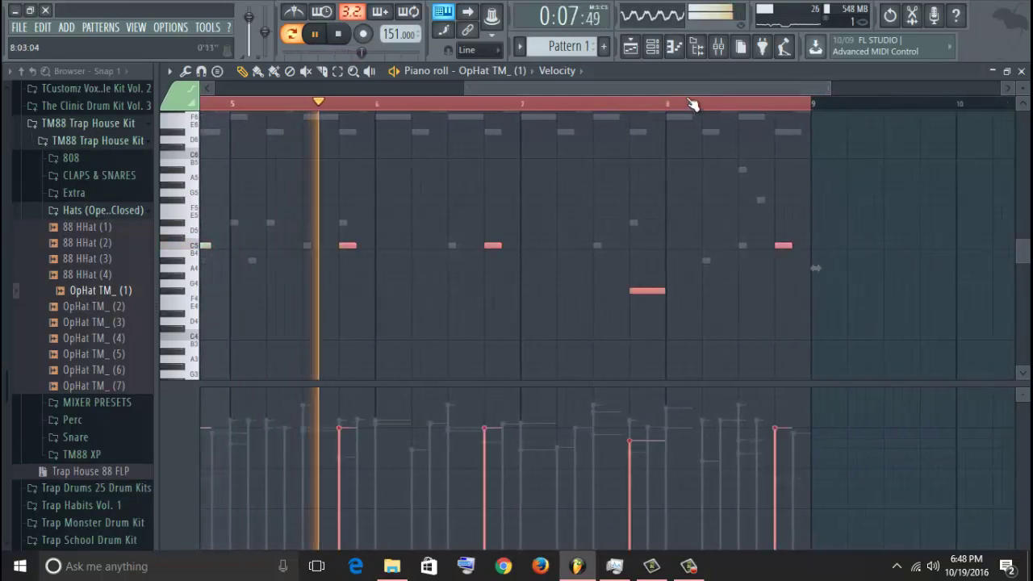
{"action": "left_click", "coordinate": [673, 314]}
- Lengthen the F#4 open-hat notes in bars 7 and 3 to eight steps, lower their velocities and close the piano roll
{"action": "left_click_drag", "start_coordinate": [664, 291], "coordinate": [699, 286]}
{"action": "left_click_drag", "start_coordinate": [579, 102], "coordinate": [423, 113]}
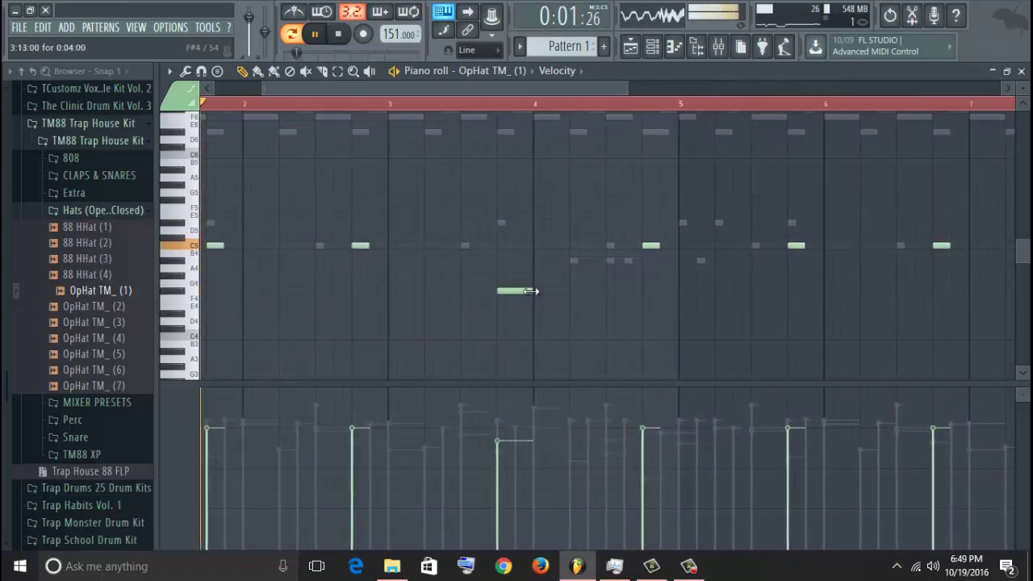
{"action": "left_click_drag", "start_coordinate": [531, 290], "coordinate": [570, 289]}
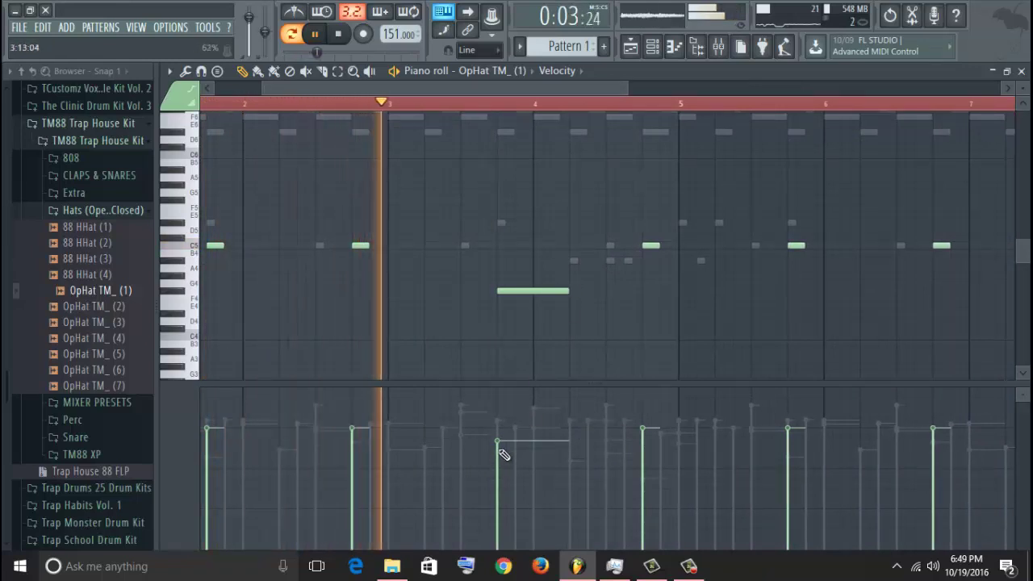
{"action": "left_click_drag", "start_coordinate": [568, 89], "coordinate": [715, 95]}
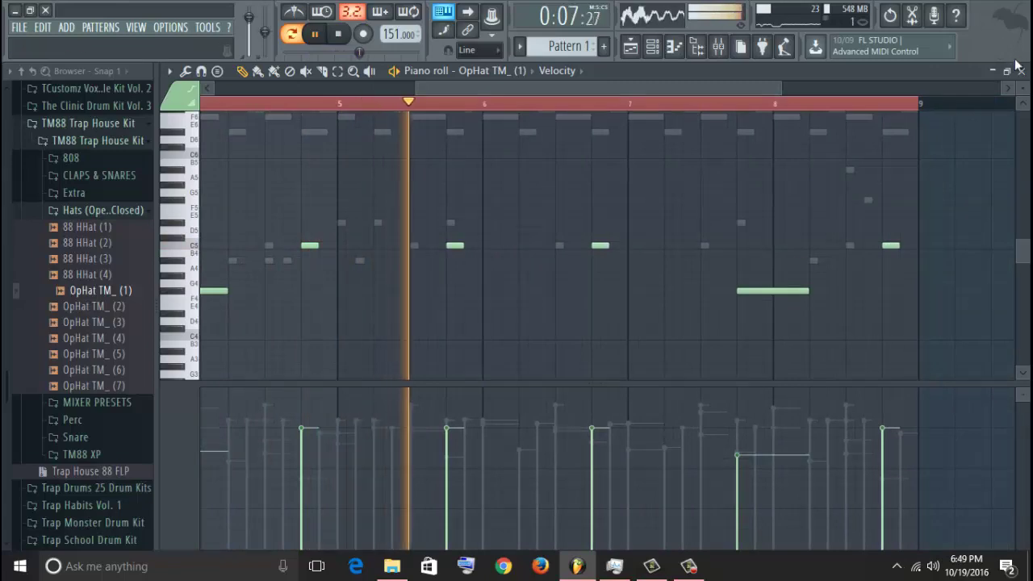
{"action": "left_click", "coordinate": [1020, 70]}
- Route the OpHat TM_ (1) channel to its own mixer track 3
{"action": "left_click", "coordinate": [269, 181]}
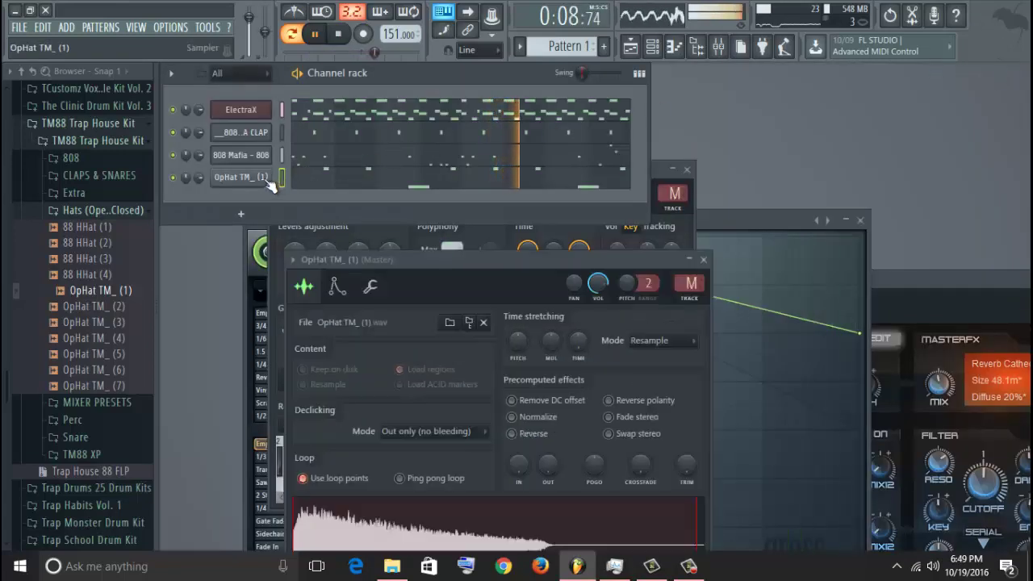
{"action": "left_click", "coordinate": [293, 259]}
{"action": "left_click", "coordinate": [521, 310]}
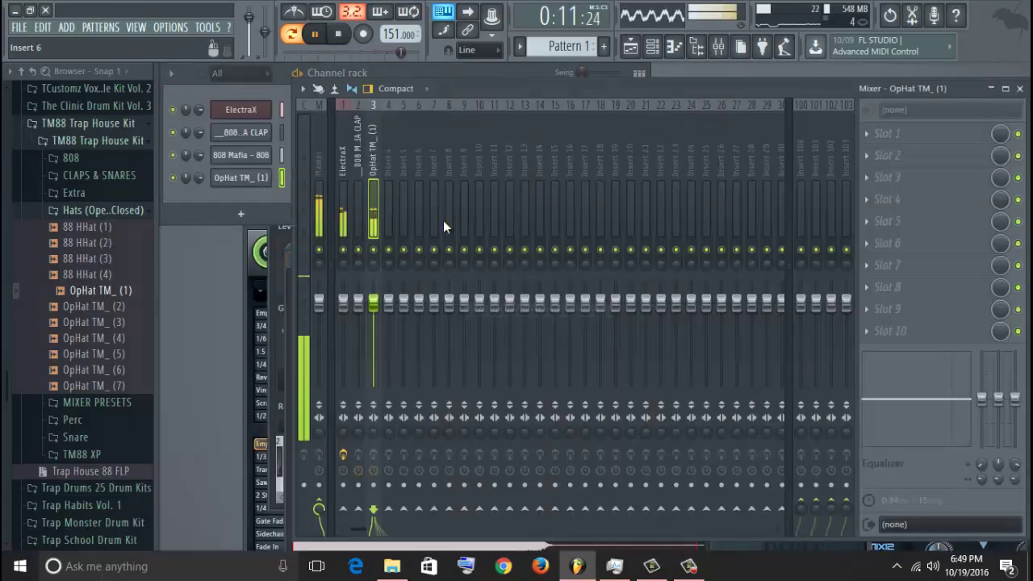
- Cut the open hat's lows with band 1 of a Fruity parametric EQ 2 in slot 1 and lower its mixer fader to about -3.5 dB
{"action": "left_click", "coordinate": [891, 134]}
{"action": "left_click", "coordinate": [836, 113]}
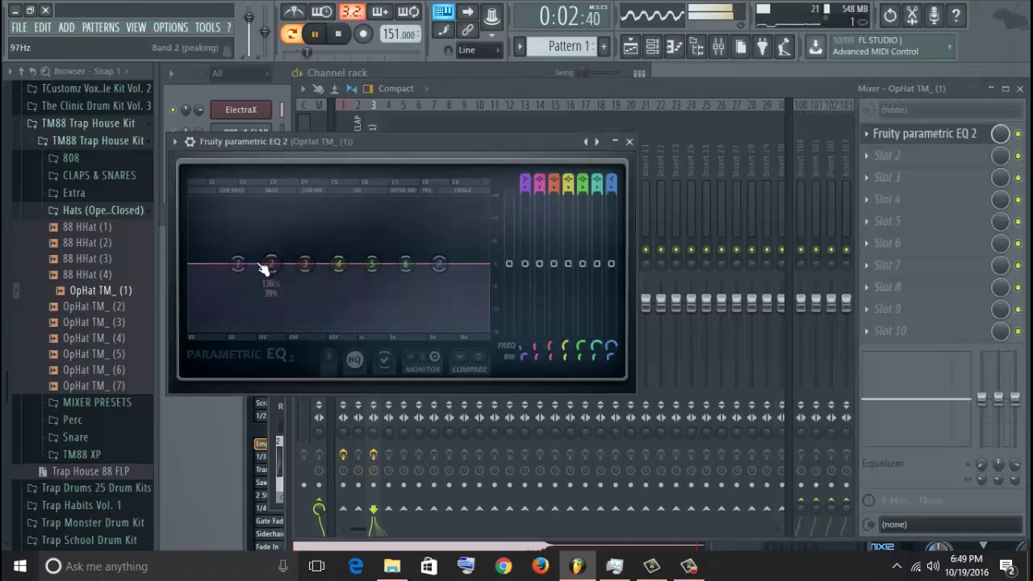
{"action": "left_click_drag", "start_coordinate": [239, 264], "coordinate": [306, 331]}
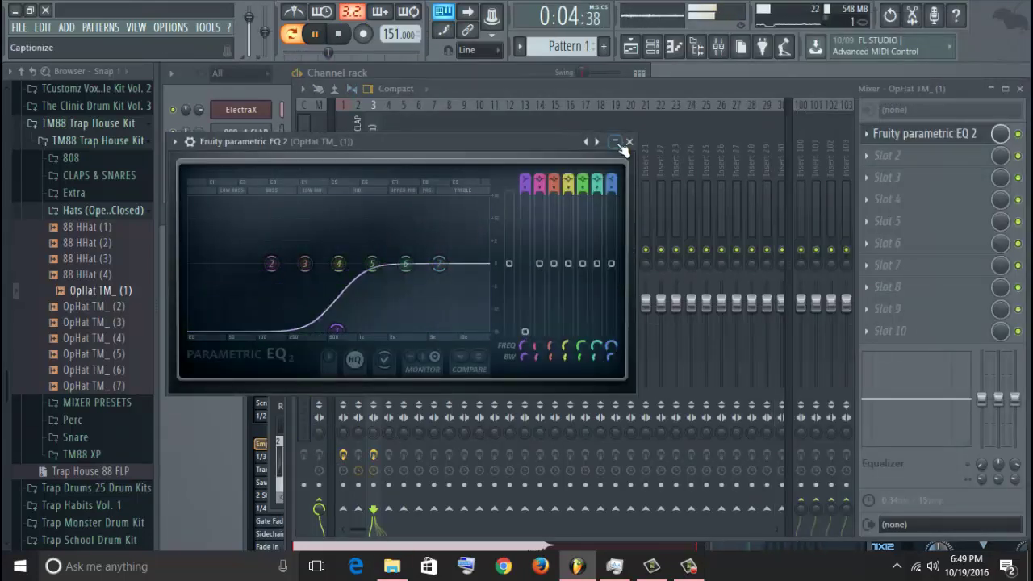
{"action": "left_click", "coordinate": [628, 143]}
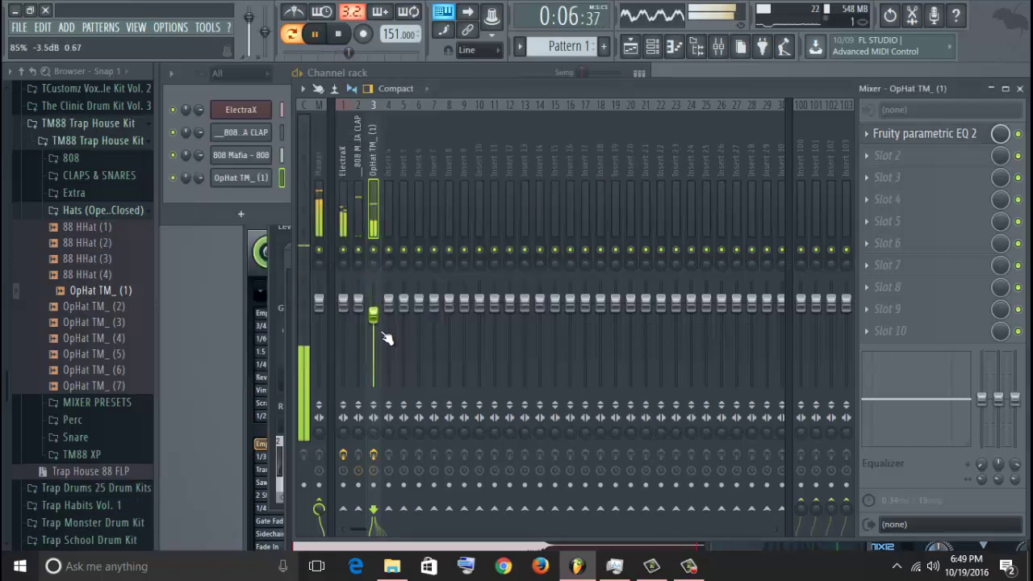
- Add Fruity Reeverb 2 in slot 2 of the open-hat track with a raised wet level, then close the mixer
{"action": "left_click", "coordinate": [891, 151]}
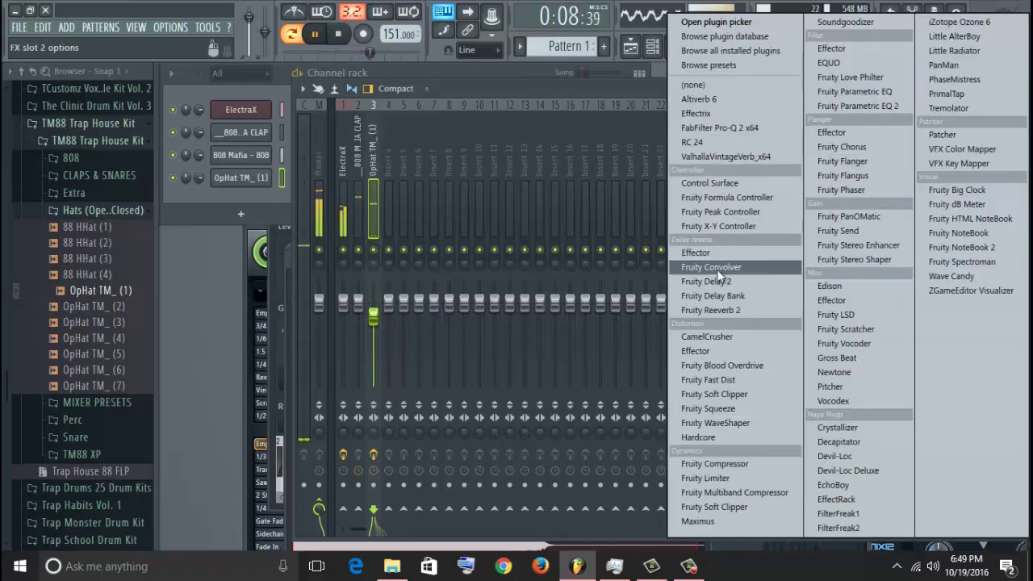
{"action": "left_click", "coordinate": [714, 310]}
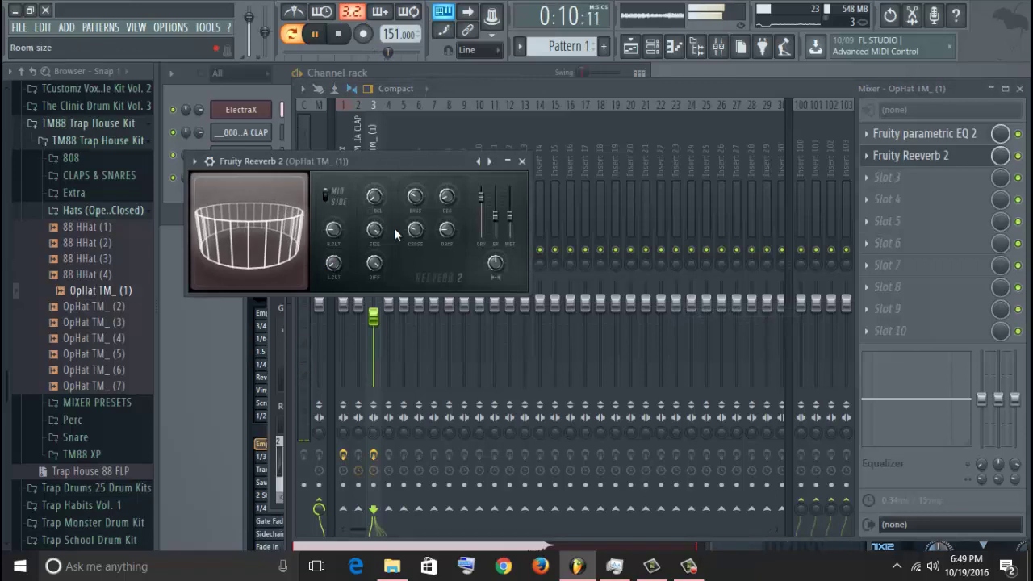
{"action": "left_click_drag", "start_coordinate": [520, 223], "coordinate": [522, 204]}
{"action": "left_click", "coordinate": [522, 162]}
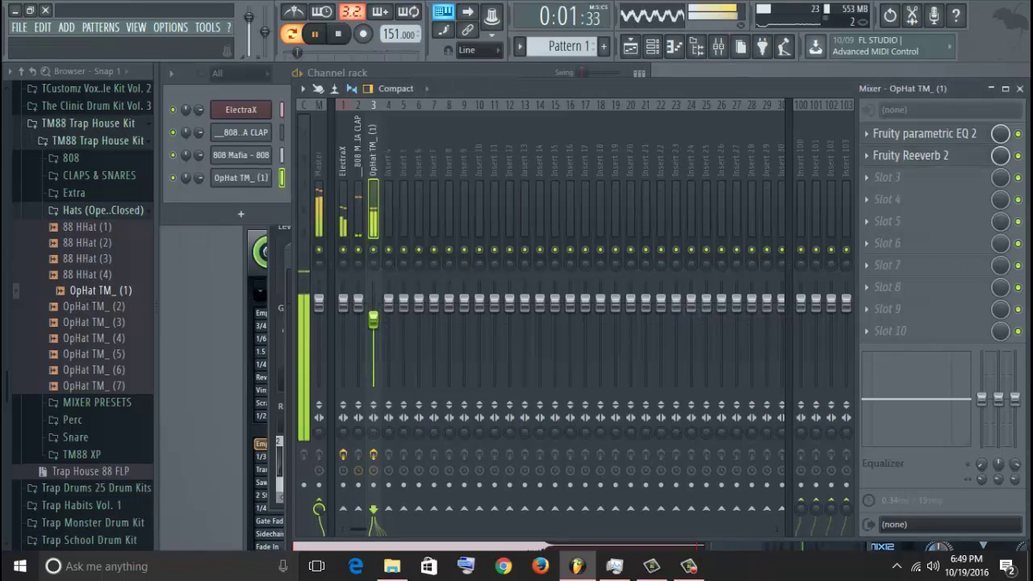
{"action": "left_click", "coordinate": [1019, 90]}
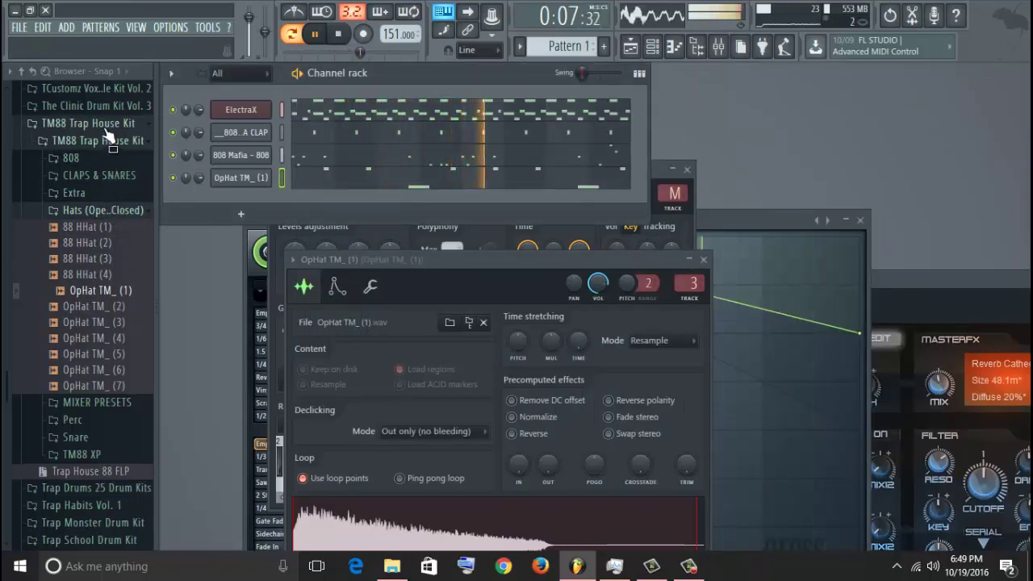
- Collapse the TM88 Trap House Kit folders and go back to the start of the Drumkits list
{"action": "left_click", "coordinate": [85, 210]}
{"action": "left_click", "coordinate": [99, 124]}
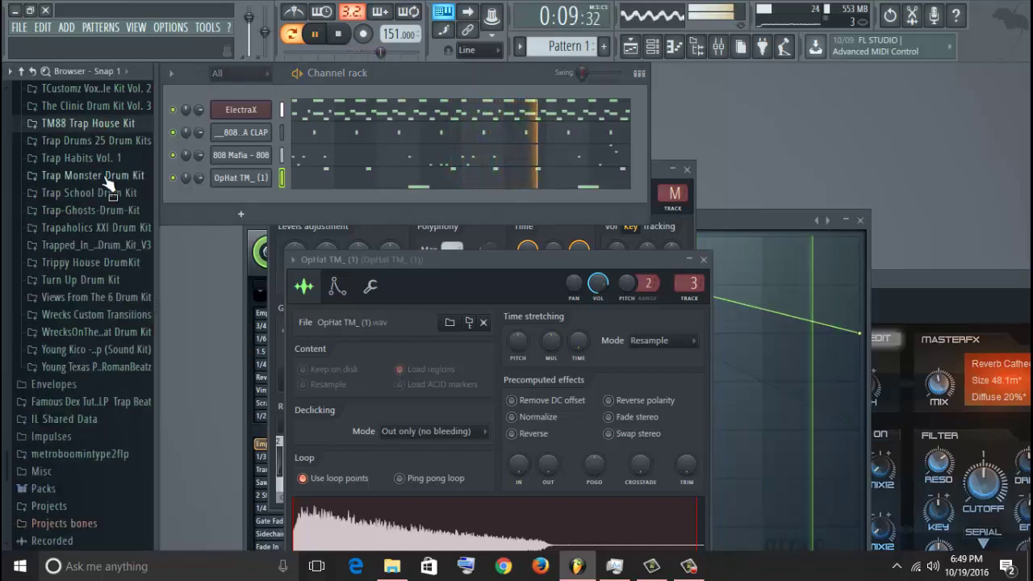
{"action": "scroll", "coordinate": [105, 185], "scroll_direction": "up", "scroll_amount": 8}
{"action": "scroll", "coordinate": [105, 182], "scroll_direction": "up", "scroll_amount": 7}
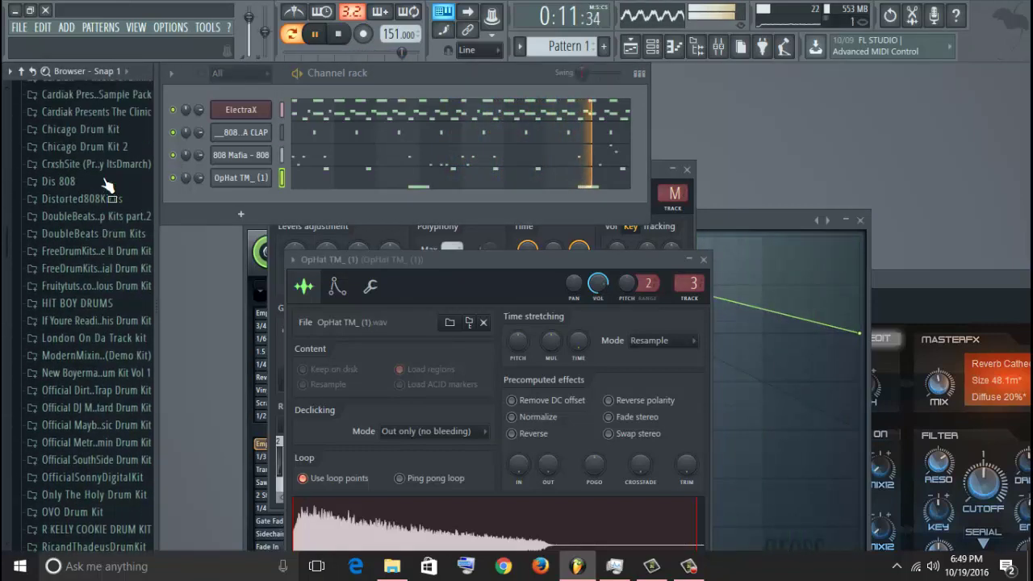
{"action": "scroll", "coordinate": [105, 189], "scroll_direction": "up", "scroll_amount": 2}
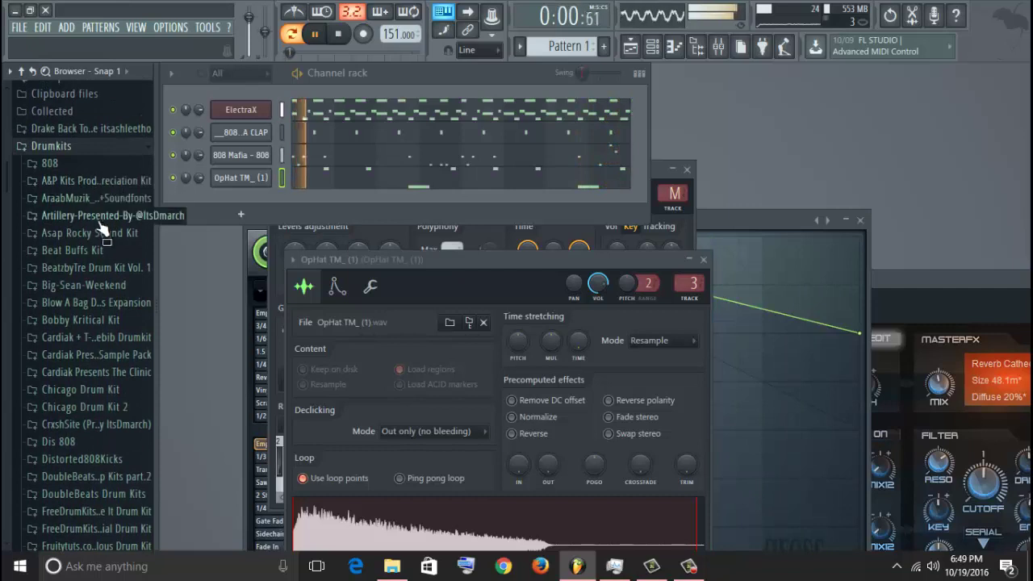
- Add MetroKick from the Artillery kit's Kicks folder as a channel below the 808 and place a C5 note at the start of bar 1
{"action": "left_click", "coordinate": [108, 219]}
{"action": "left_click", "coordinate": [88, 234]}
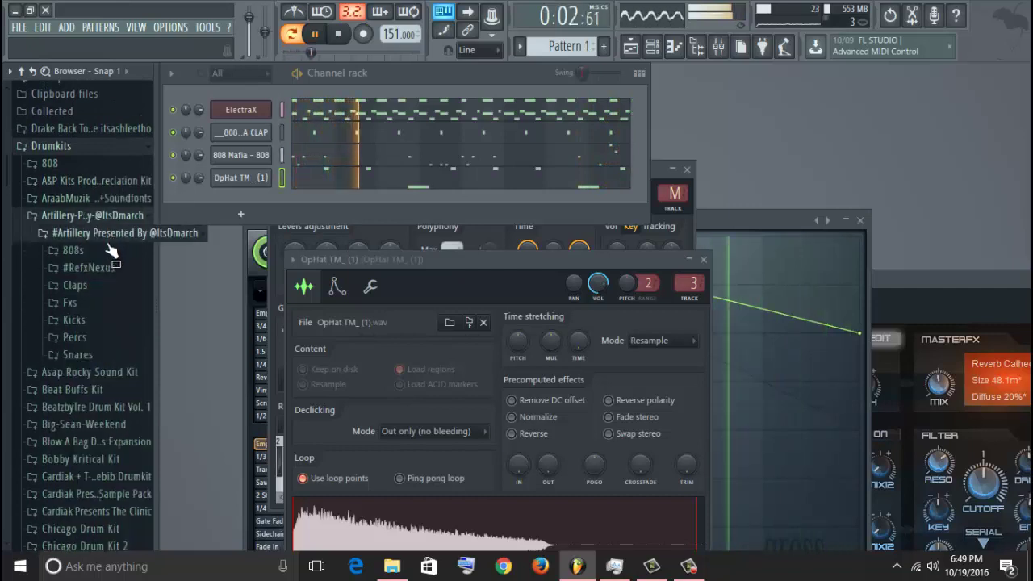
{"action": "left_click", "coordinate": [90, 320]}
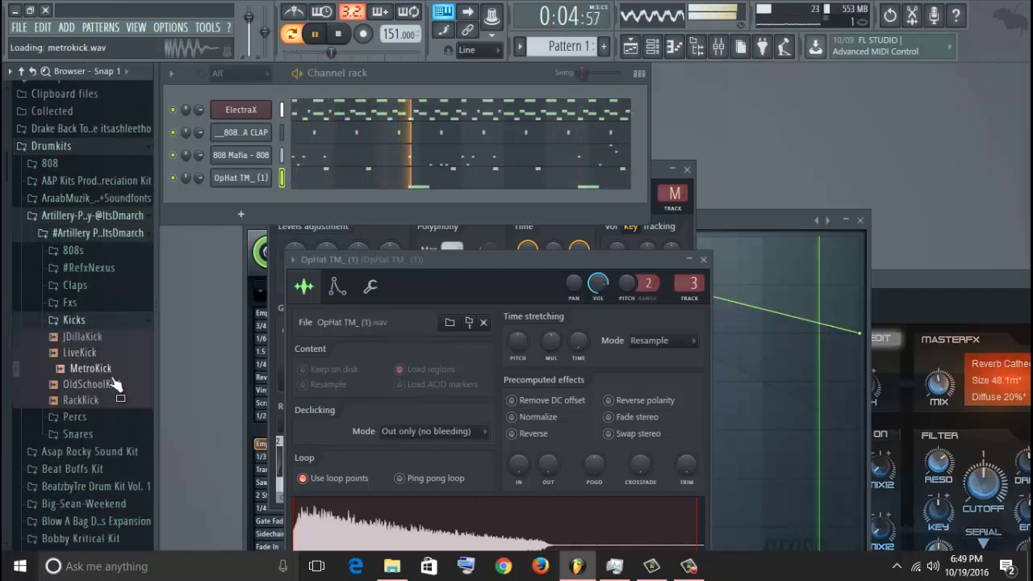
{"action": "left_click_drag", "start_coordinate": [243, 169], "coordinate": [257, 174]}
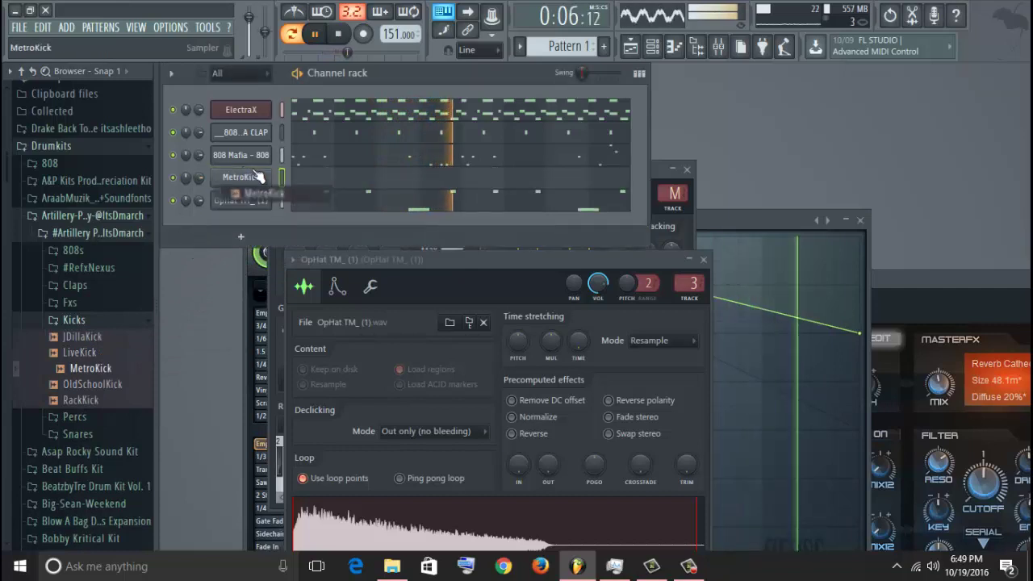
{"action": "left_click", "coordinate": [307, 187]}
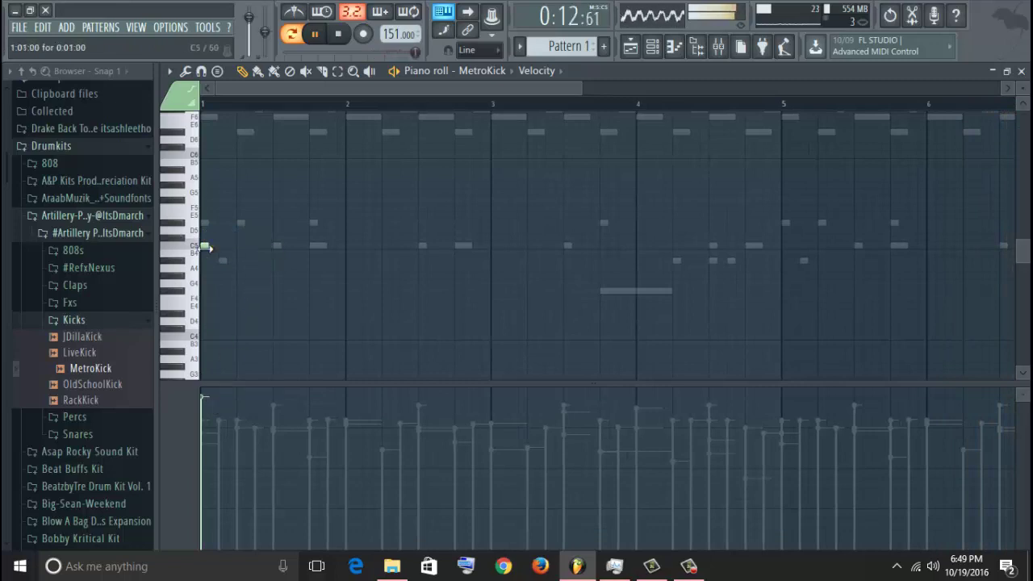
- Place MetroKick C5 notes on steps 3, 5 and 13 of bar 1 and on step 13 of bar 2
{"action": "left_click", "coordinate": [223, 246]}
{"action": "left_click", "coordinate": [240, 245]}
{"action": "left_click", "coordinate": [313, 246]}
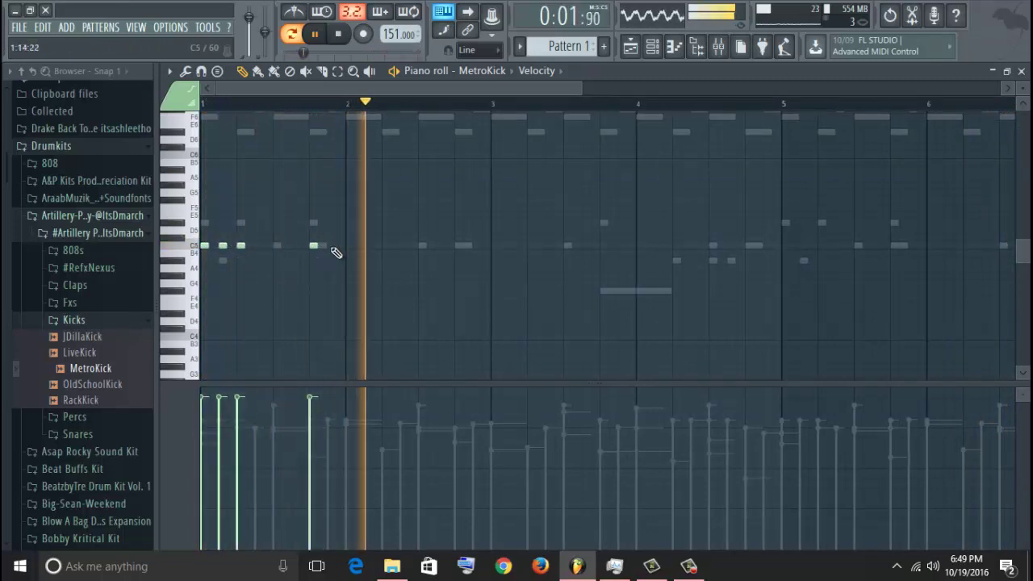
{"action": "left_click", "coordinate": [441, 245]}
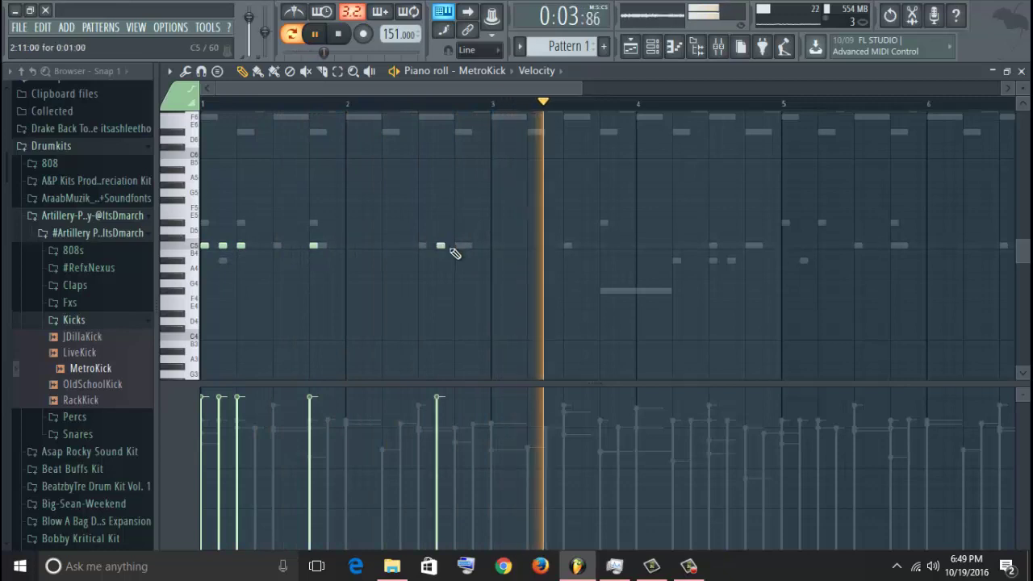
{"action": "left_click", "coordinate": [458, 245]}
{"action": "right_click", "coordinate": [441, 246]}
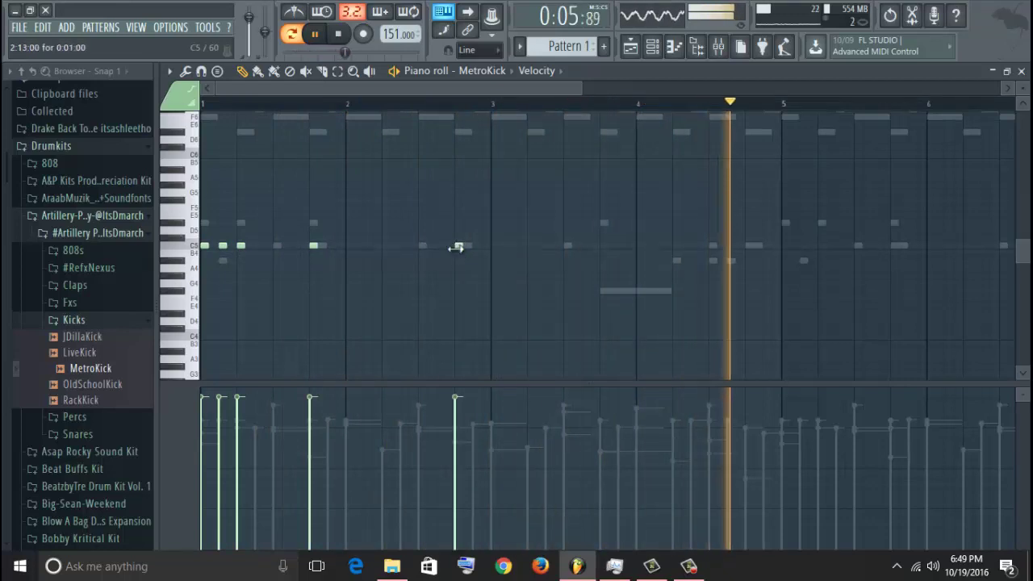
{"action": "left_click", "coordinate": [495, 245]}
{"action": "left_click", "coordinate": [513, 246]}
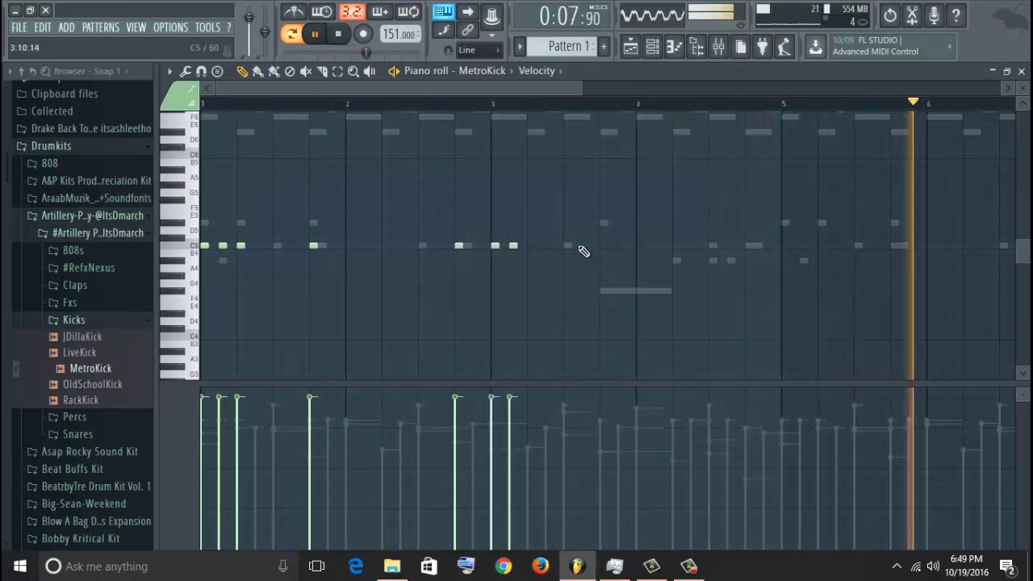
{"action": "key", "text": "space"}
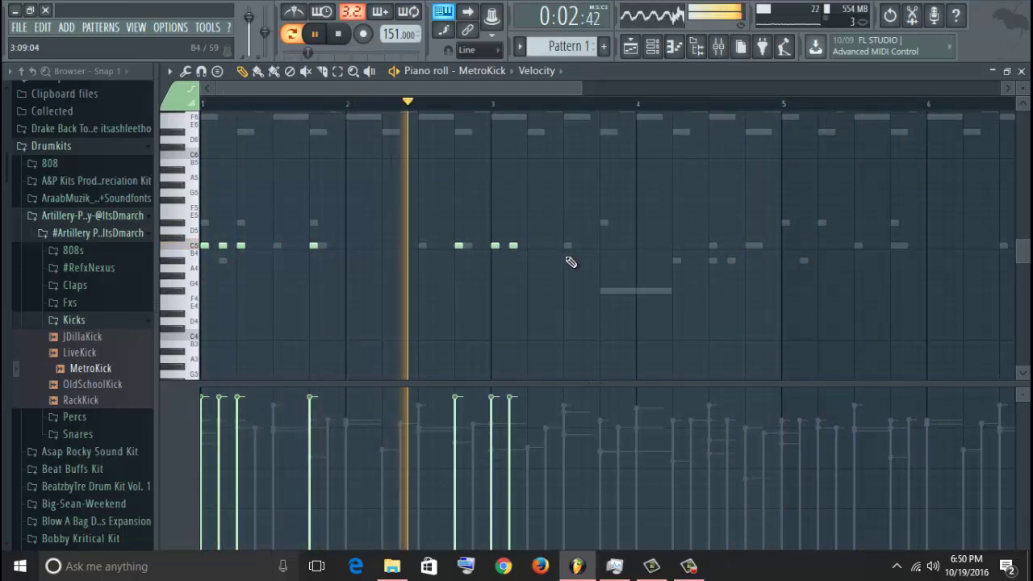
{"action": "right_click", "coordinate": [514, 245]}
{"action": "key", "text": "space"}
{"action": "key", "text": "space"}
{"action": "right_click", "coordinate": [495, 246]}
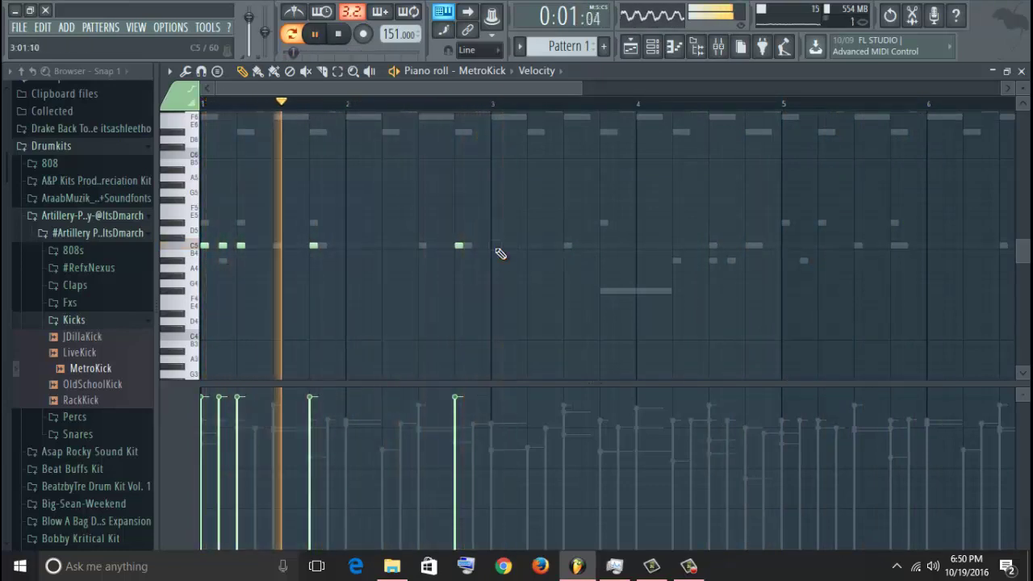
- Add MetroKick C5 notes on steps 1 and 13 of bar 3 and on steps 5, 9 and 11 of bar 4
{"action": "left_click", "coordinate": [494, 245]}
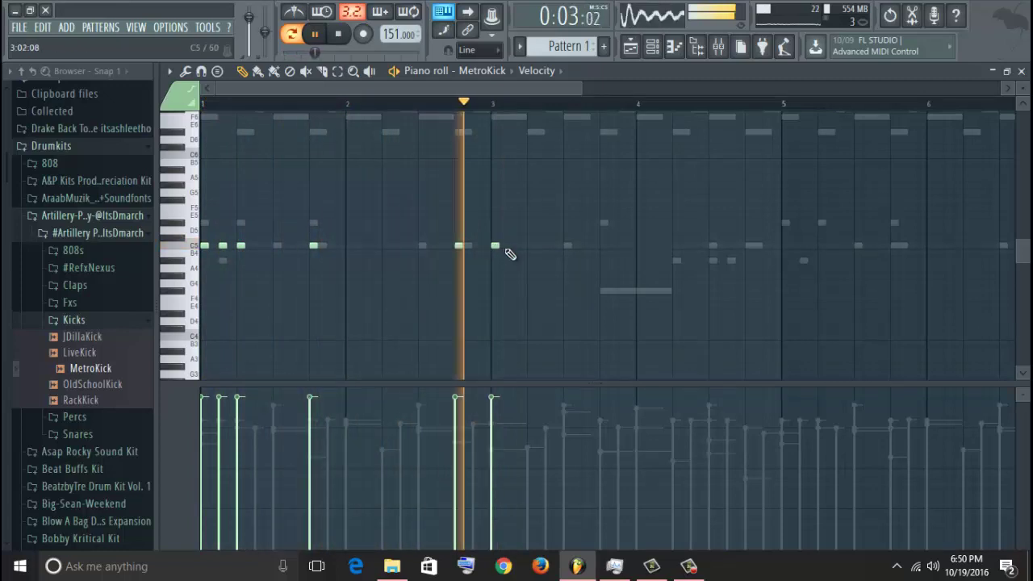
{"action": "left_click", "coordinate": [604, 245]}
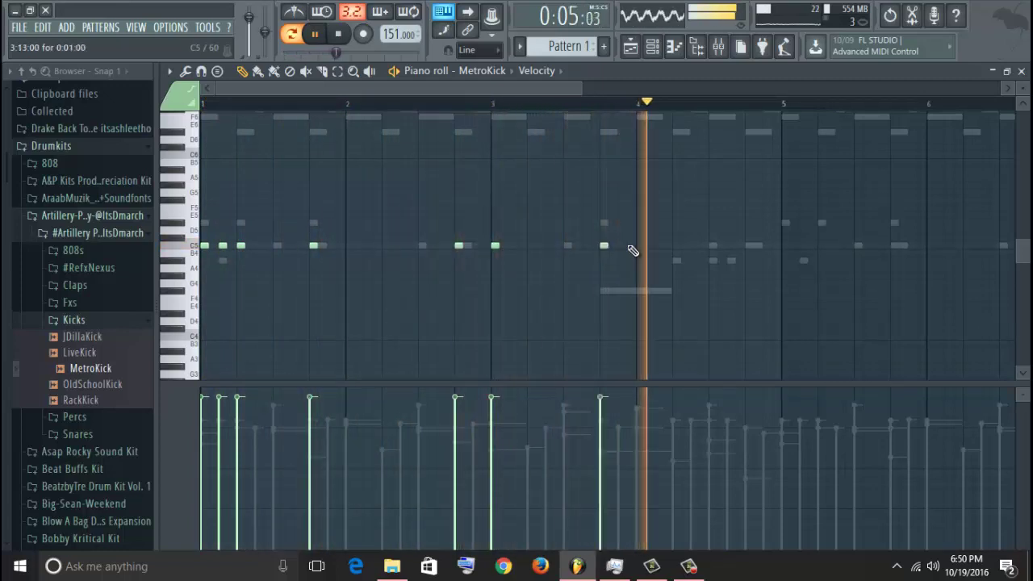
{"action": "left_click", "coordinate": [676, 246]}
{"action": "left_click", "coordinate": [713, 245]}
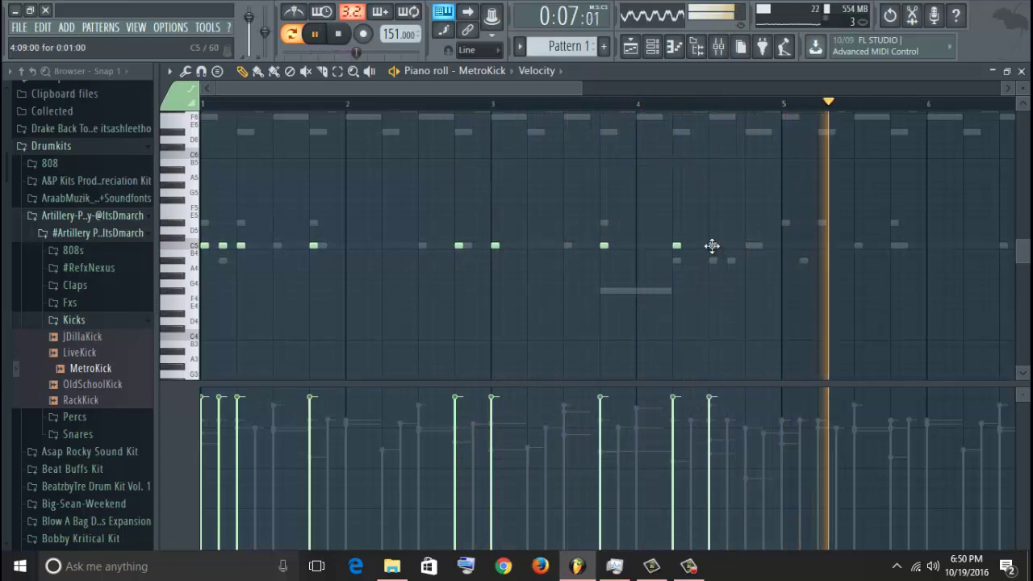
{"action": "left_click", "coordinate": [731, 246]}
- Duplicate the four-bar MetroKick pattern into bars 5 to 8 and close the piano roll
{"action": "key", "text": "ctrl+a"}
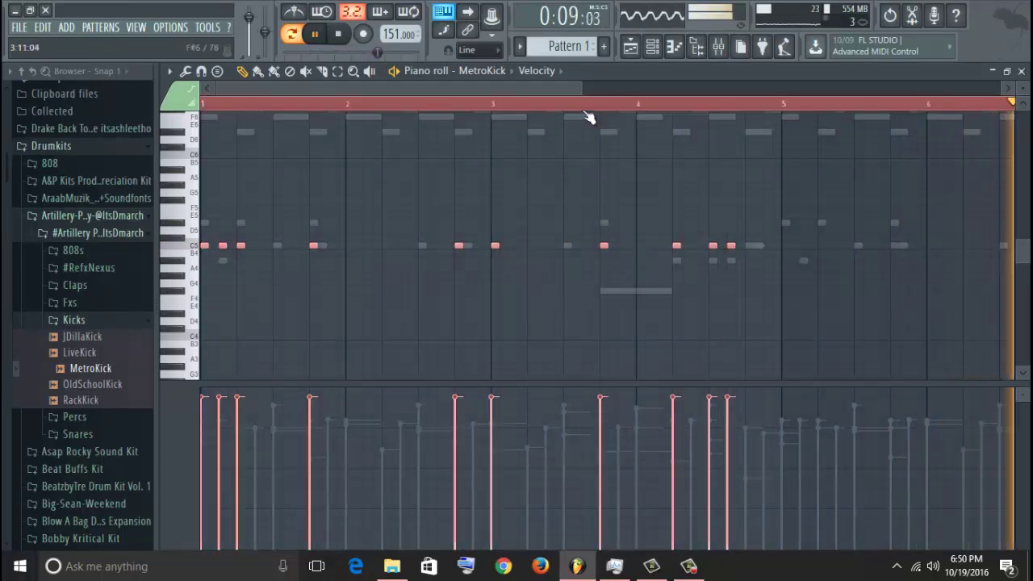
{"action": "key", "text": "ctrl+b"}
{"action": "left_click_drag", "start_coordinate": [562, 89], "coordinate": [807, 86]}
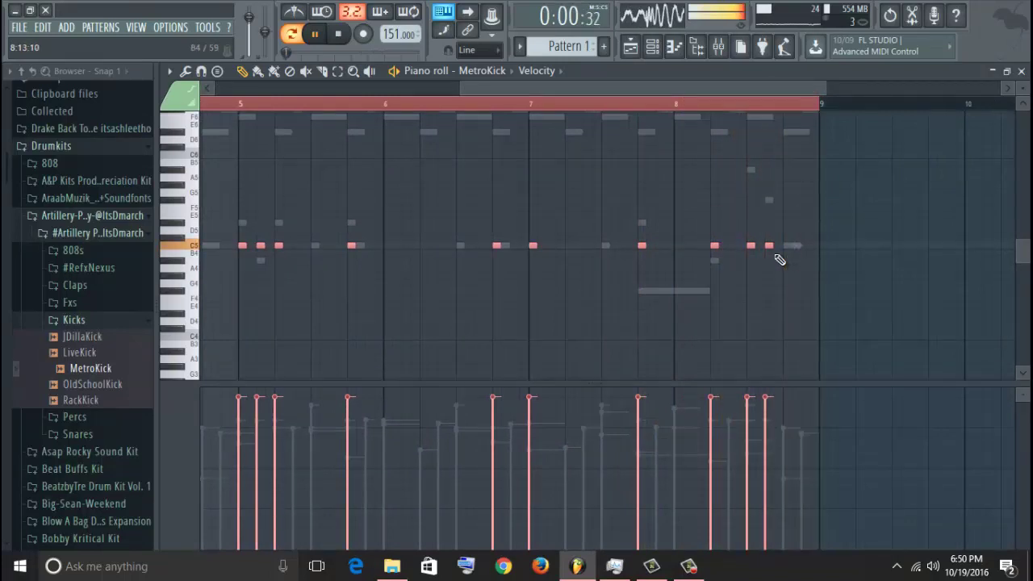
{"action": "left_click", "coordinate": [1022, 72]}
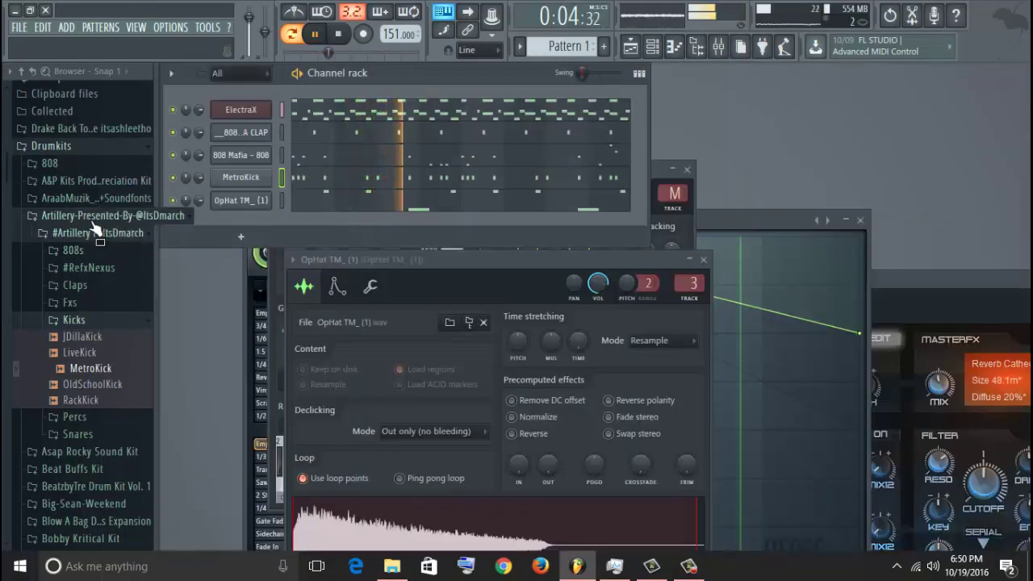
- Add Open Hat #1 from the Beat Buffs Kit's Open Hats folder as a channel below OpHat TM_ (1), fill it every 8 steps and restart playback
{"action": "left_click", "coordinate": [60, 148]}
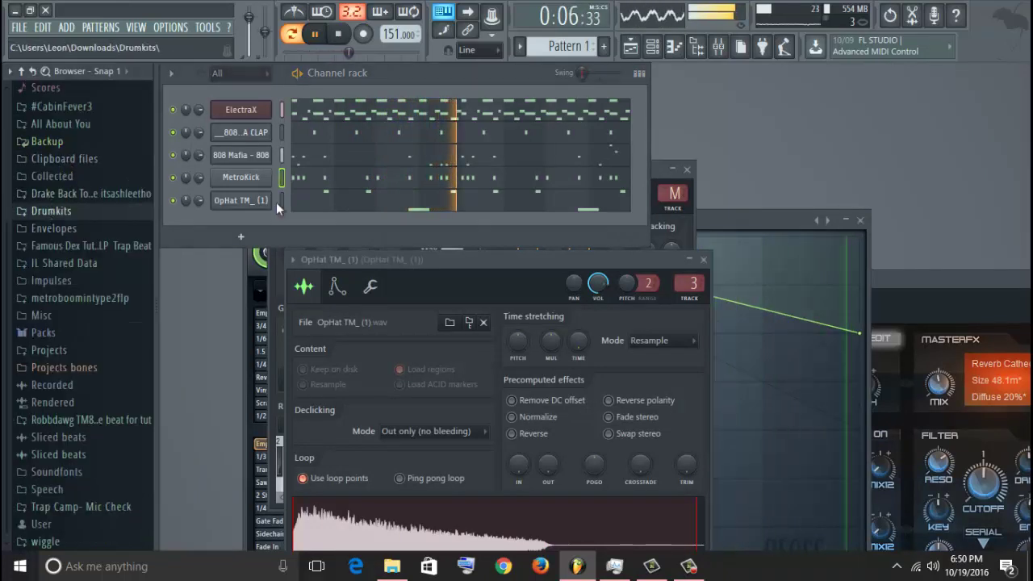
{"action": "left_click", "coordinate": [67, 214]}
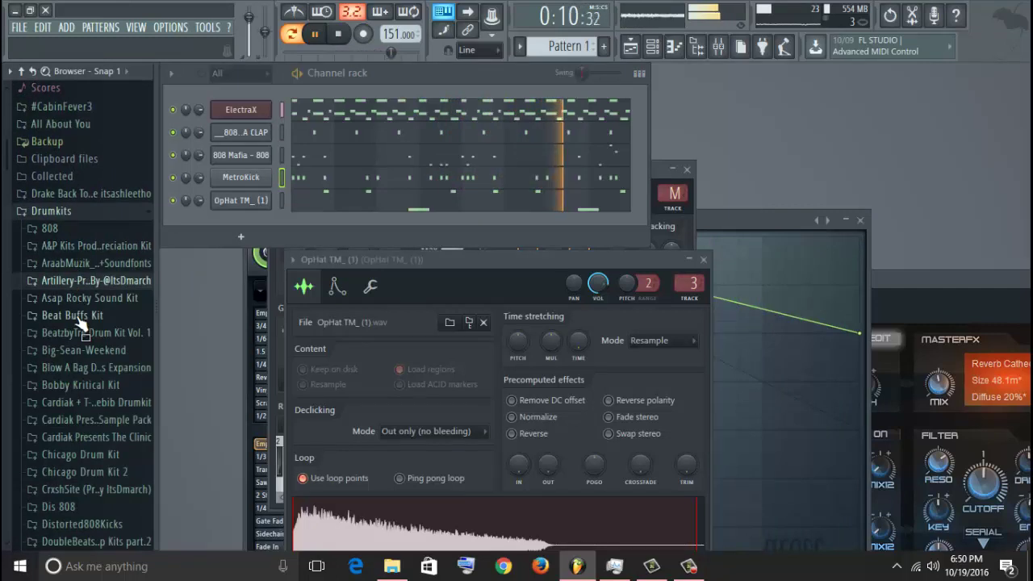
{"action": "left_click", "coordinate": [78, 317]}
{"action": "left_click", "coordinate": [75, 438]}
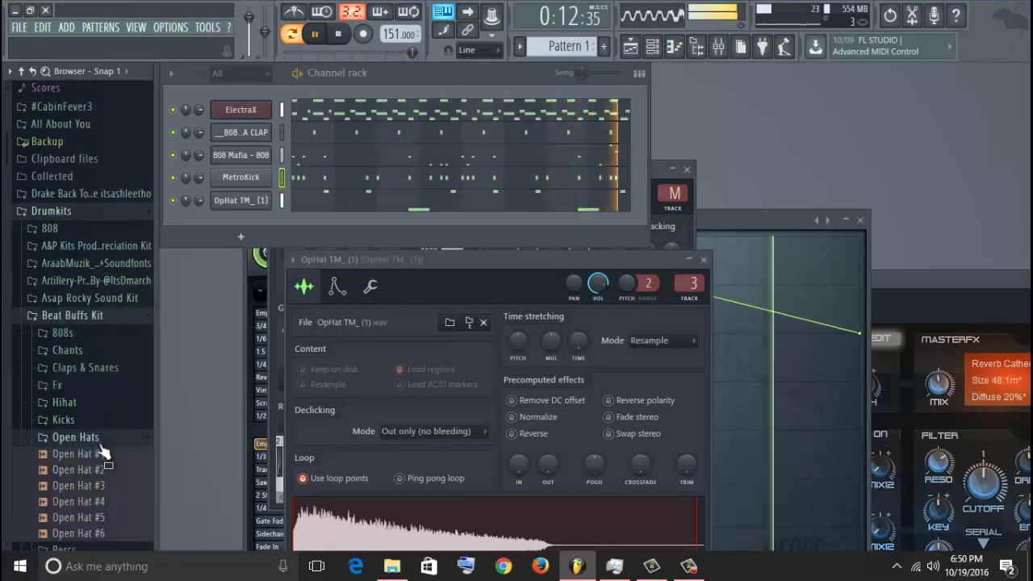
{"action": "left_click", "coordinate": [101, 454]}
{"action": "left_click_drag", "start_coordinate": [234, 246], "coordinate": [247, 223]}
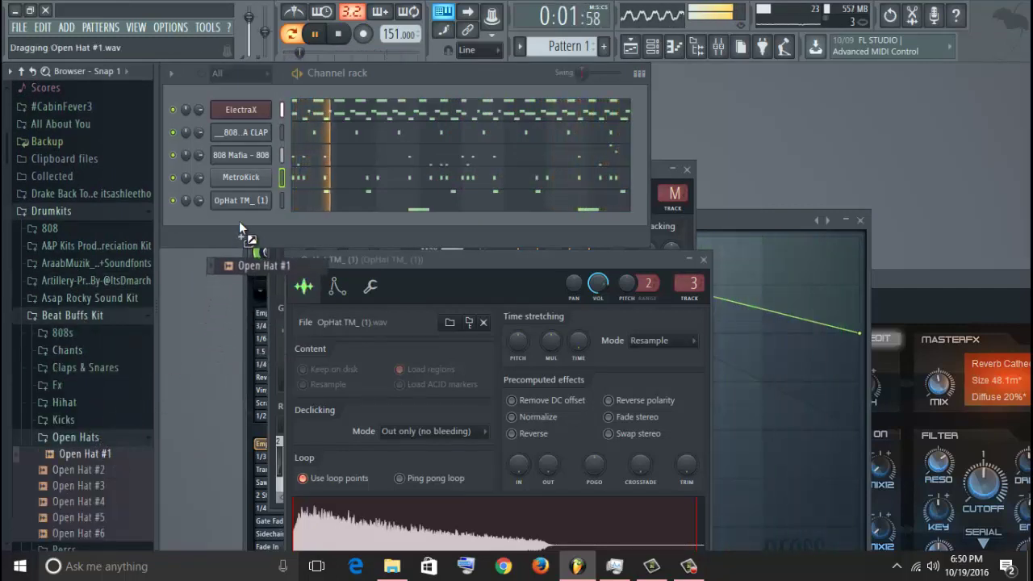
{"action": "right_click", "coordinate": [259, 222]}
{"action": "left_click", "coordinate": [416, 301]}
{"action": "key", "text": "space"}
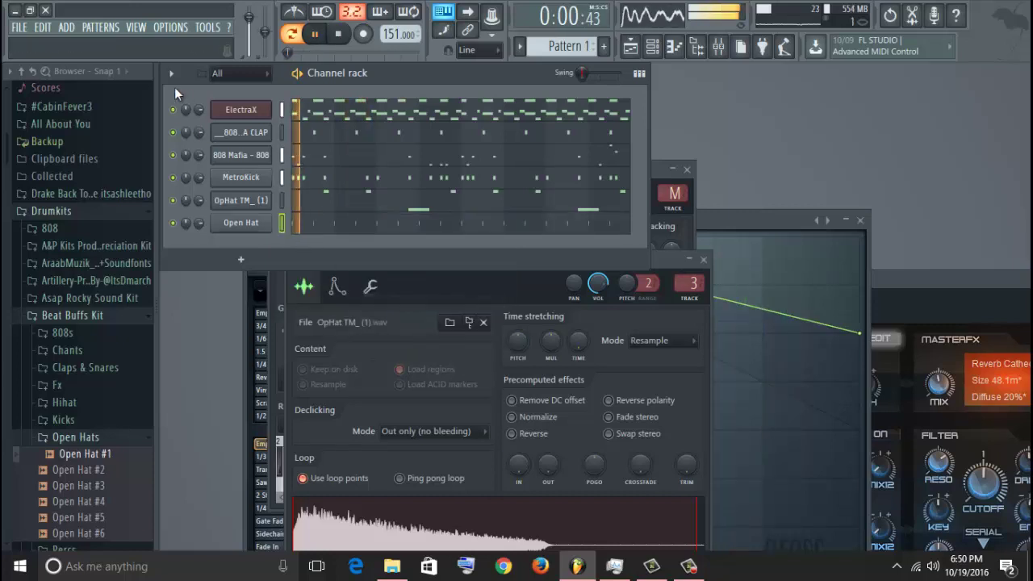
- Raise the playback volume and collapse the Open Hats and Beat Buffs Kit folders
{"action": "key", "text": "XF86AudioRaiseVolume"}
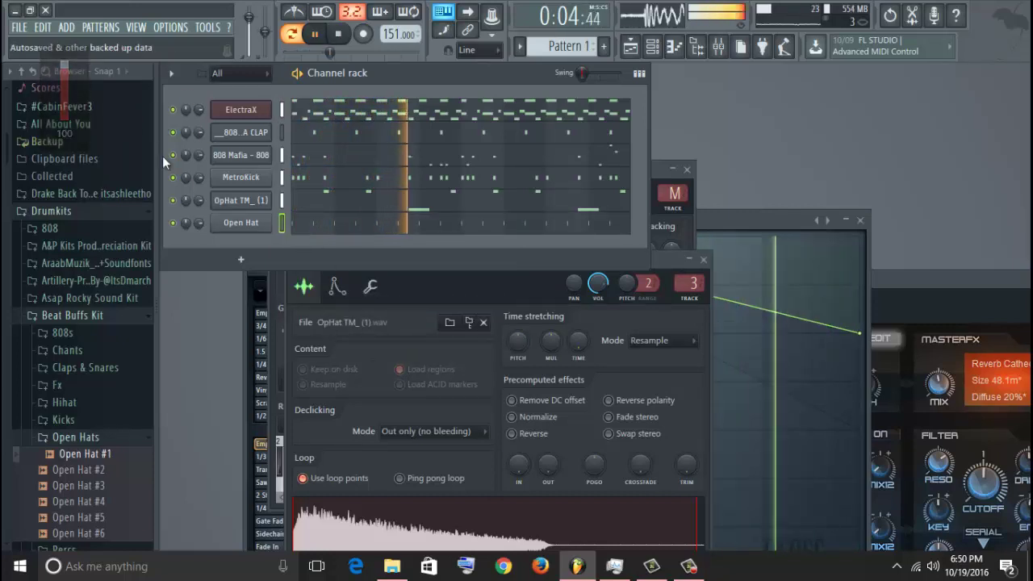
{"action": "left_click", "coordinate": [73, 440]}
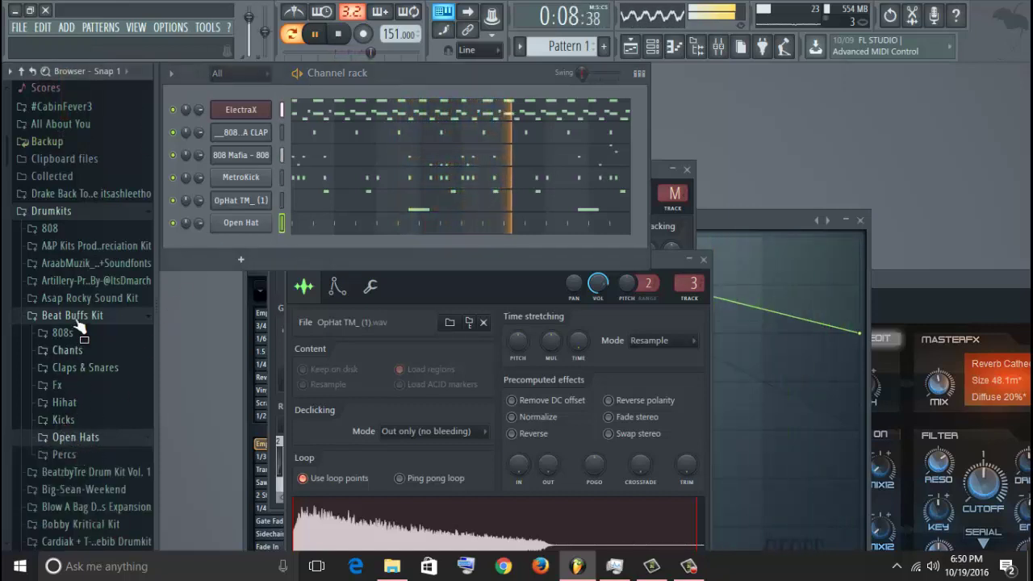
{"action": "left_click", "coordinate": [78, 320]}
- Add TRAP HiHat (4) from the Official Dirt... Trap Drum Kit as a channel below Open Hat and fill it every 2 steps
{"action": "scroll", "coordinate": [77, 327], "scroll_direction": "down", "scroll_amount": 2}
{"action": "scroll", "coordinate": [88, 363], "scroll_direction": "down", "scroll_amount": 5}
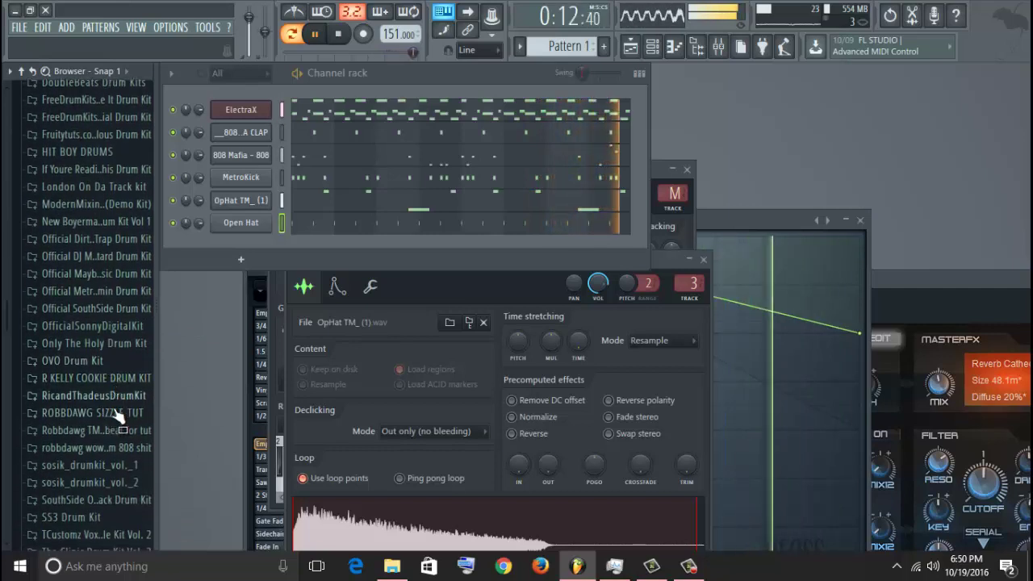
{"action": "scroll", "coordinate": [85, 396], "scroll_direction": "down", "scroll_amount": 3}
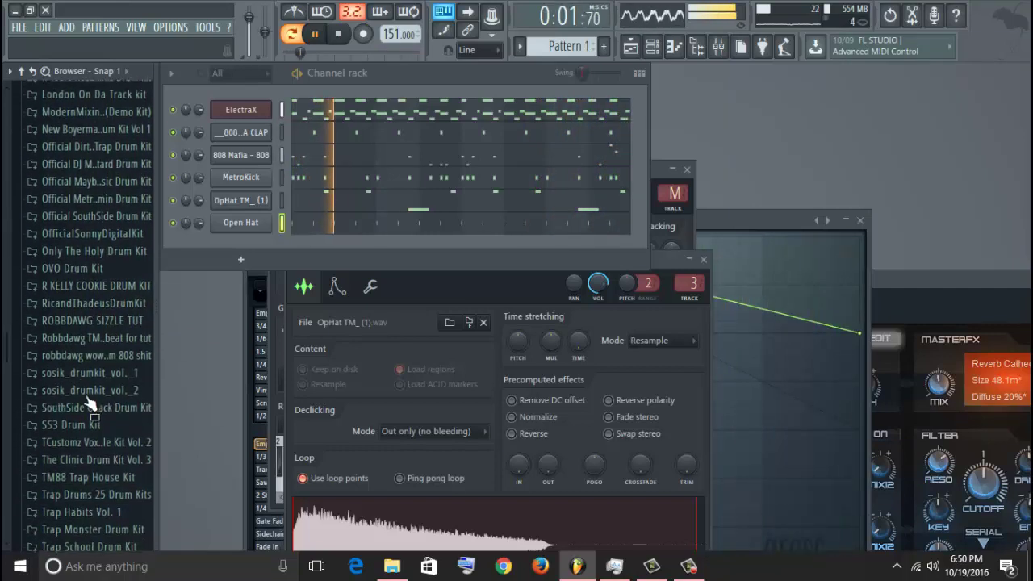
{"action": "scroll", "coordinate": [101, 290], "scroll_direction": "up", "scroll_amount": 3}
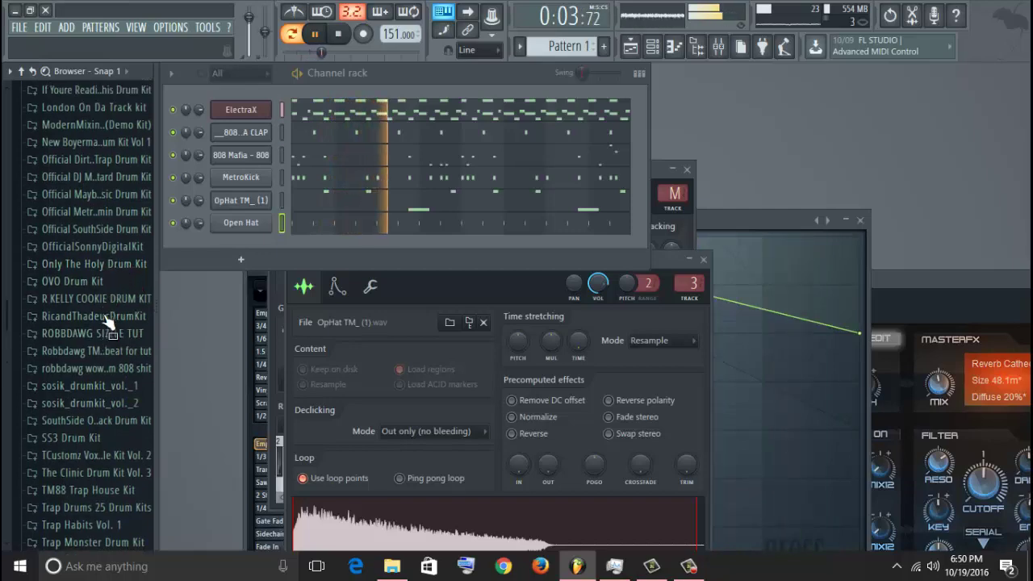
{"action": "left_click", "coordinate": [91, 248]}
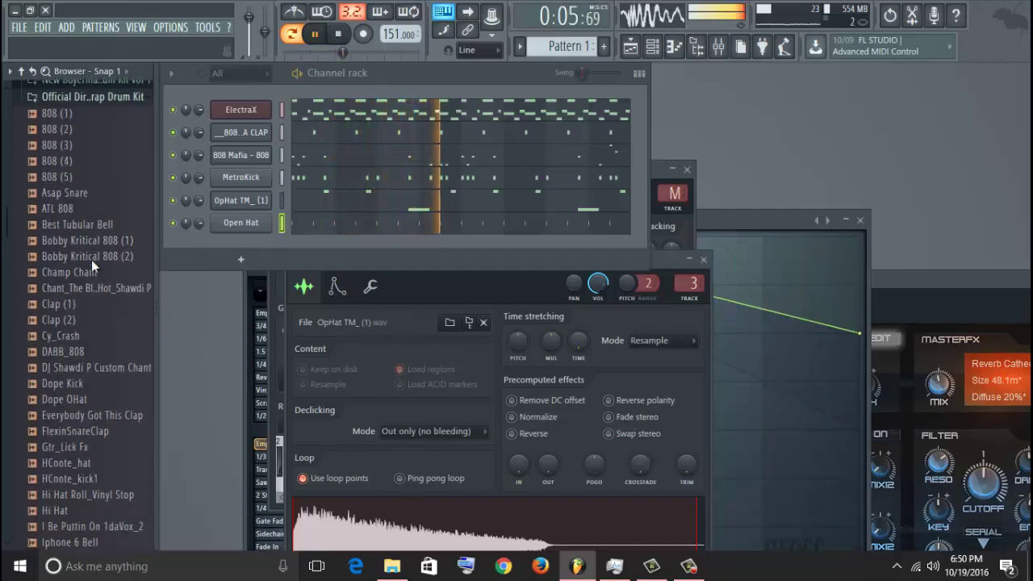
{"action": "scroll", "coordinate": [95, 343], "scroll_direction": "down", "scroll_amount": 10}
{"action": "scroll", "coordinate": [97, 347], "scroll_direction": "down", "scroll_amount": 20}
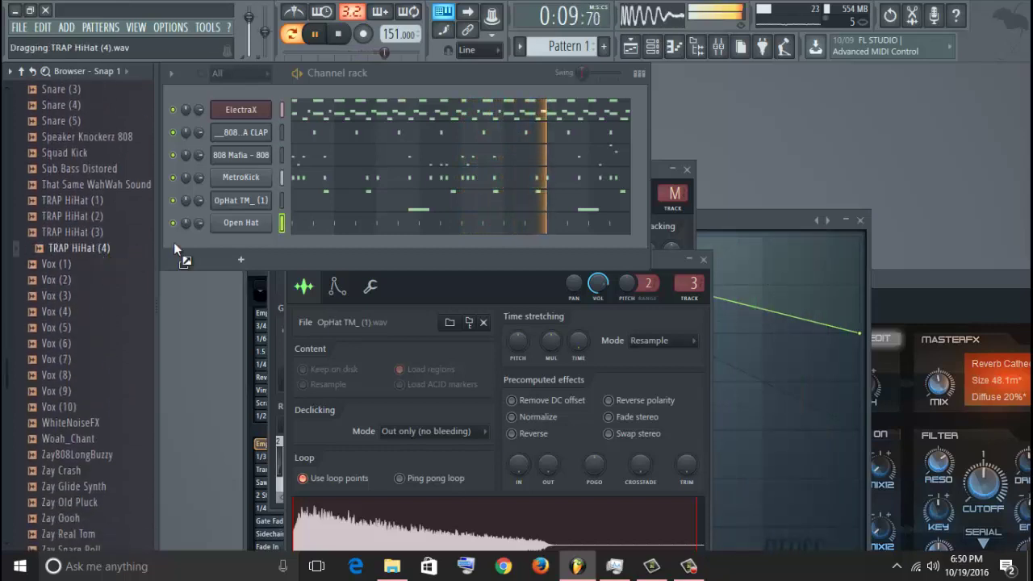
{"action": "left_click_drag", "start_coordinate": [224, 240], "coordinate": [242, 245]}
{"action": "right_click", "coordinate": [250, 245]}
{"action": "left_click", "coordinate": [404, 295]}
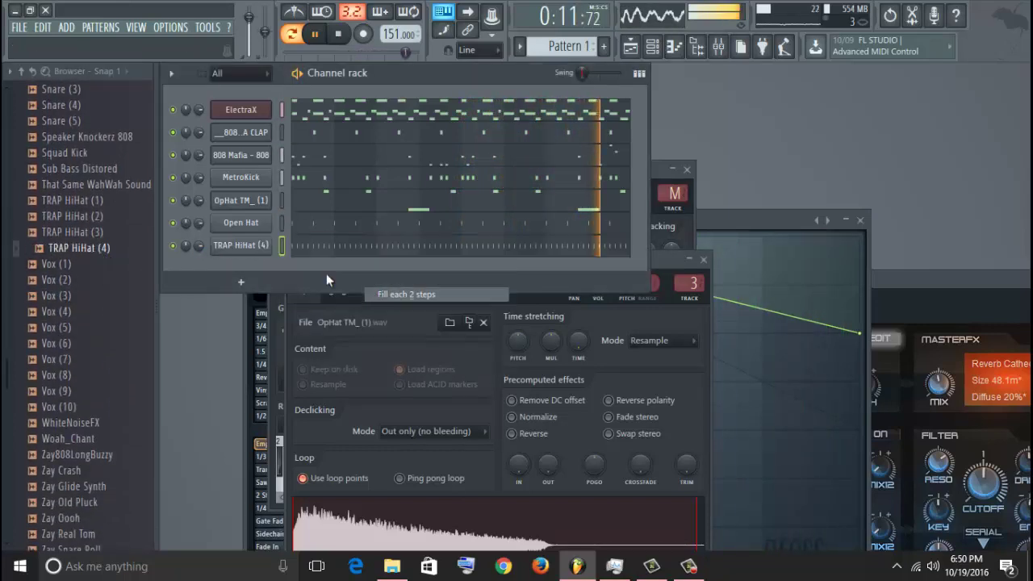
- Normalize the TRAP HiHat (4) sample and return to the channel rack
{"action": "left_click", "coordinate": [248, 251]}
{"action": "left_click", "coordinate": [424, 320]}
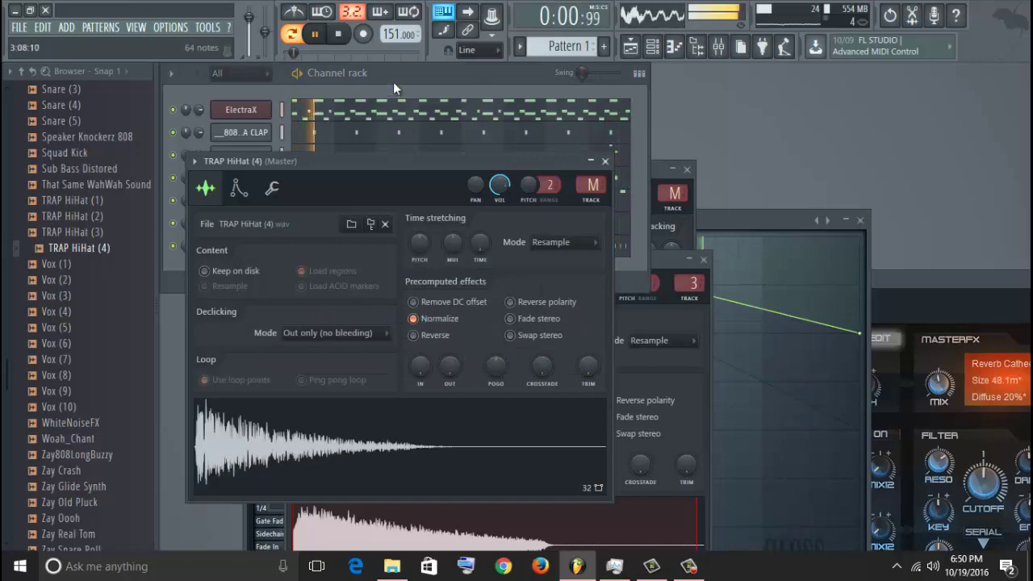
{"action": "left_click", "coordinate": [393, 81]}
- Open the TRAP HiHat (4) pattern in the piano roll and lengthen all its notes to one full step
{"action": "left_click", "coordinate": [329, 251]}
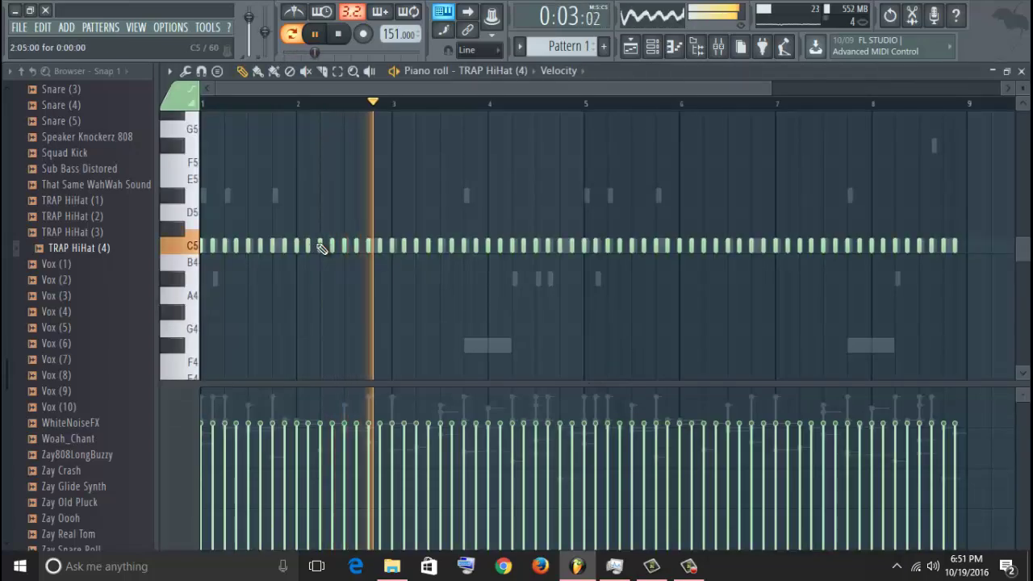
{"action": "scroll", "coordinate": [459, 201], "scroll_direction": "up", "scroll_amount": 2}
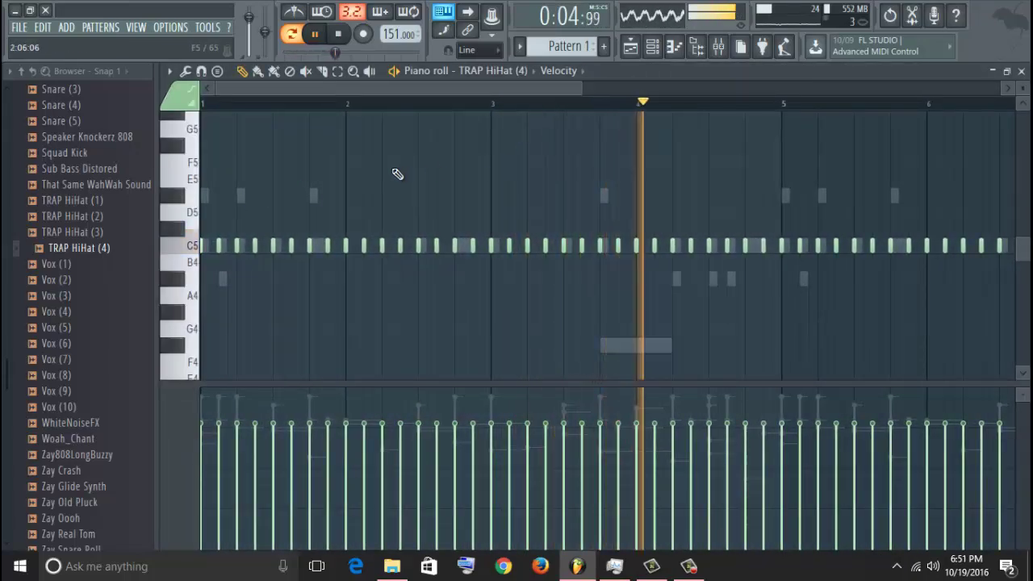
{"action": "key", "text": "ctrl+a"}
{"action": "left_click_drag", "start_coordinate": [240, 248], "coordinate": [244, 249]}
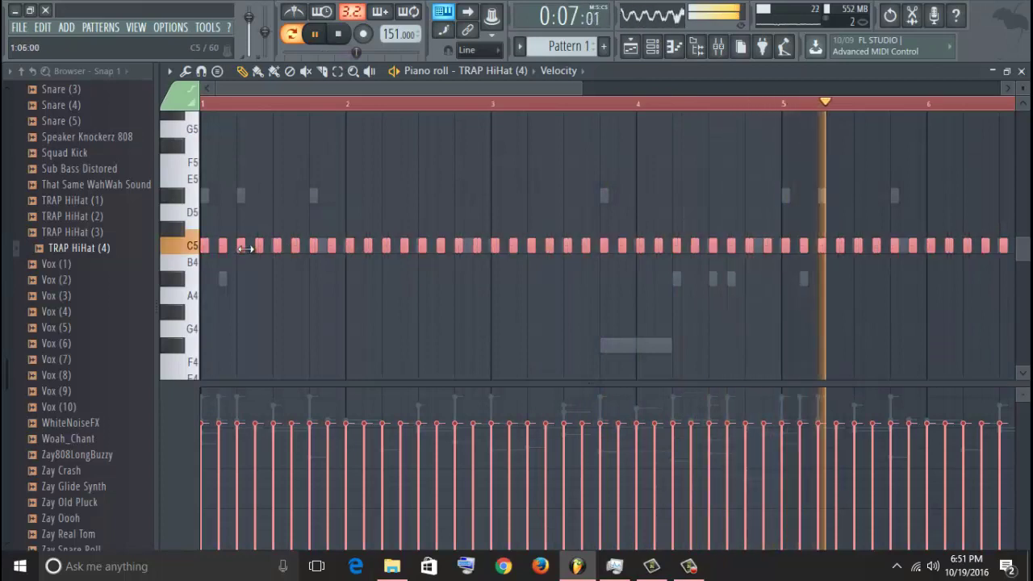
- Add C5 hi-hat notes on step 2 of bars 1 and 3, steps 6 and 14 of bar 2, and steps 6, 14 and 16 of bar 4
{"action": "left_click", "coordinate": [221, 254]}
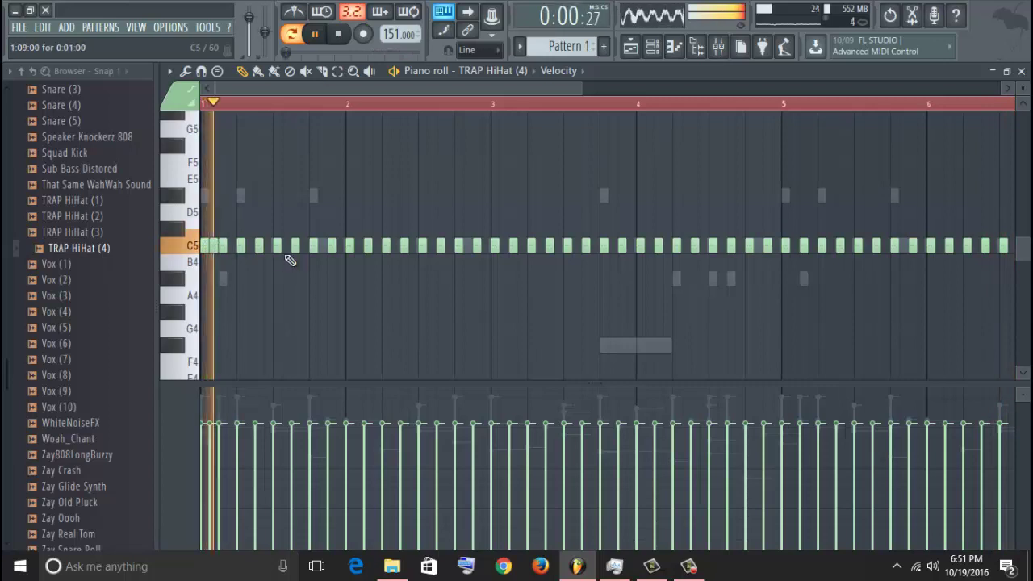
{"action": "left_click", "coordinate": [396, 249]}
{"action": "key", "text": "space"}
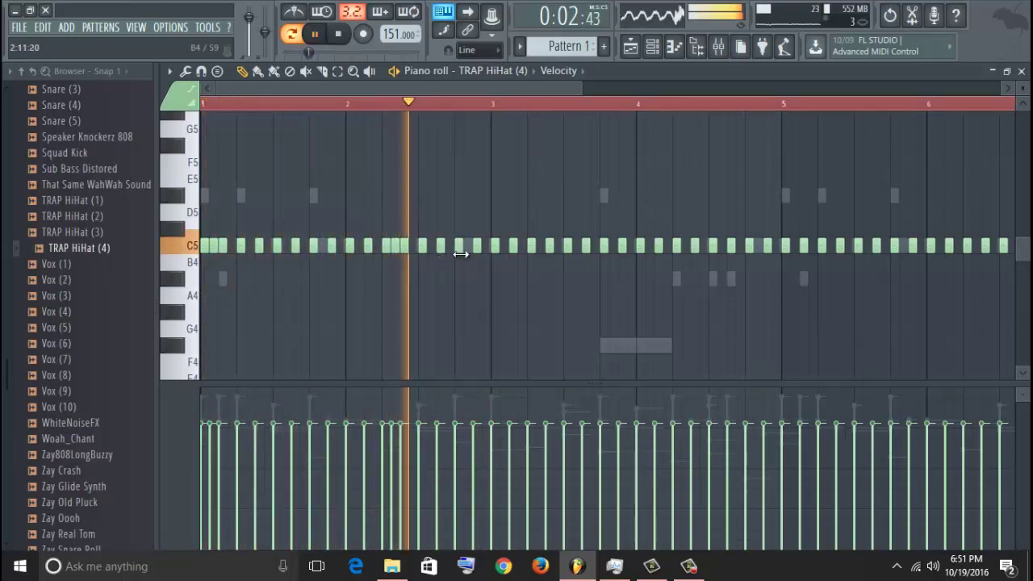
{"action": "left_click", "coordinate": [501, 246]}
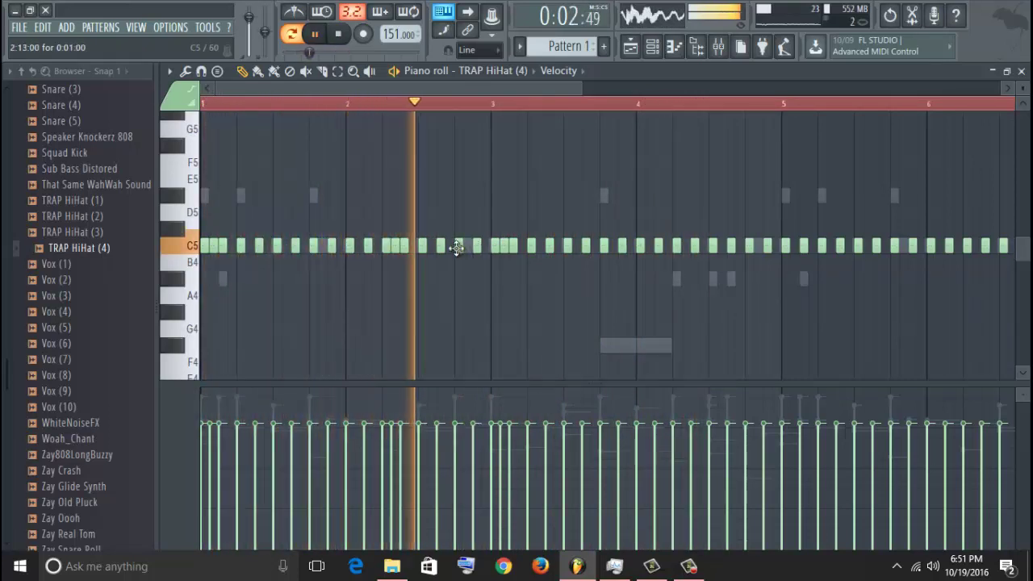
{"action": "left_click", "coordinate": [466, 246]}
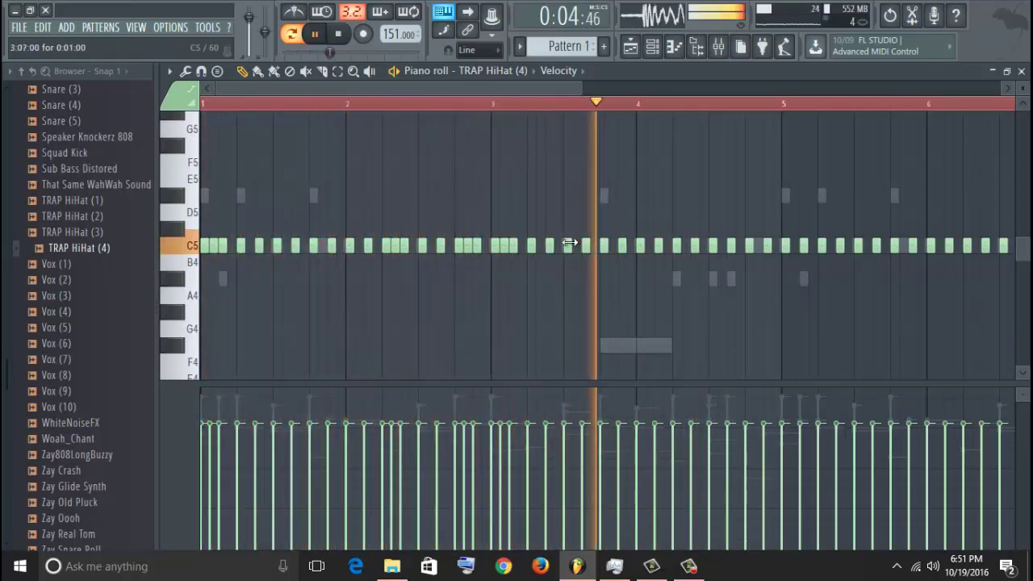
{"action": "left_click", "coordinate": [685, 246]}
{"action": "left_click", "coordinate": [759, 247]}
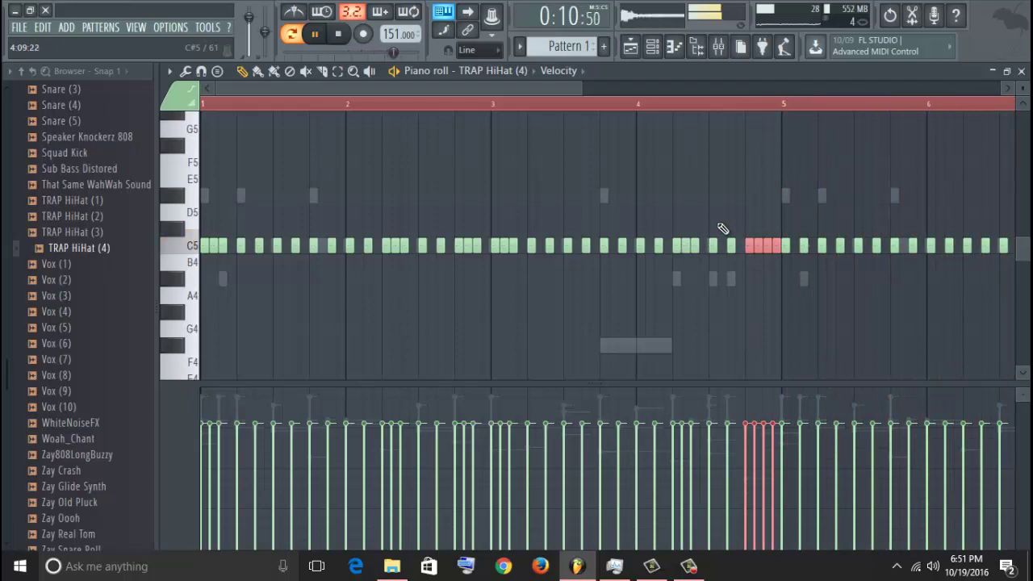
- Chop the last four hi-hat notes of bar 4 and the note on step 5 of bar 2 into half-step hits
{"action": "key", "text": "alt+u"}
{"action": "left_click", "coordinate": [599, 377]}
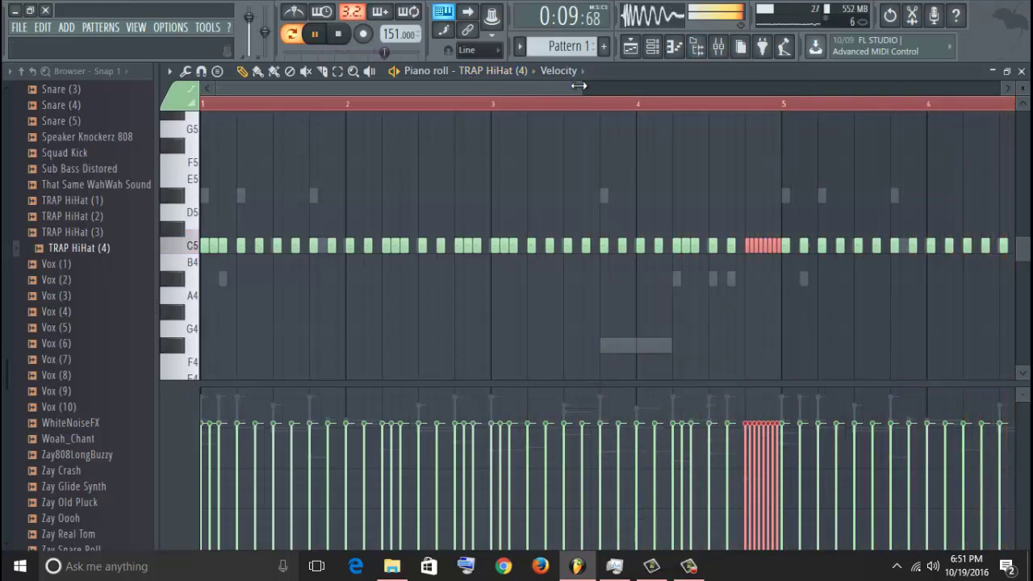
{"action": "left_click_drag", "start_coordinate": [578, 85], "coordinate": [420, 87]}
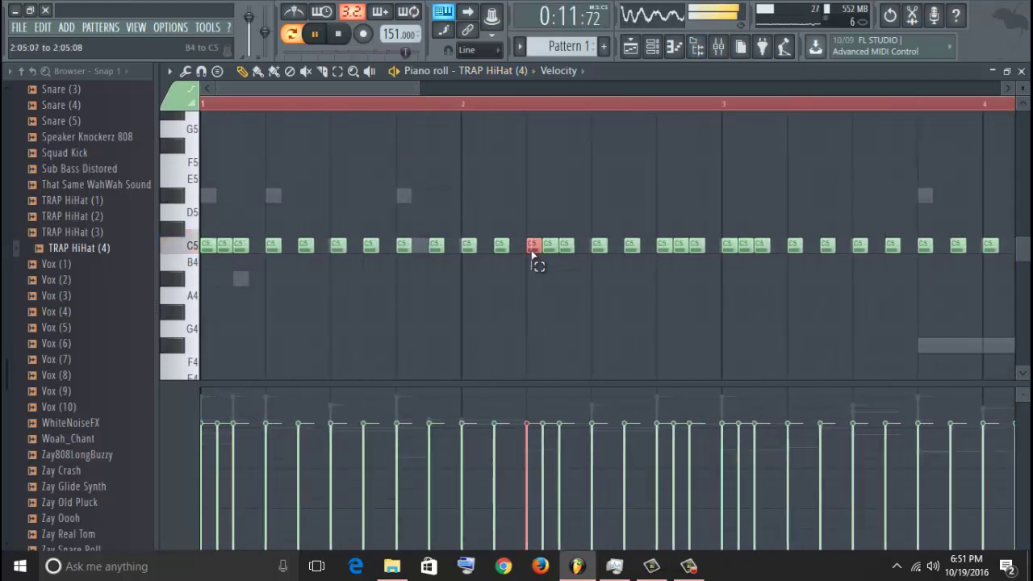
{"action": "key", "text": "alt+u"}
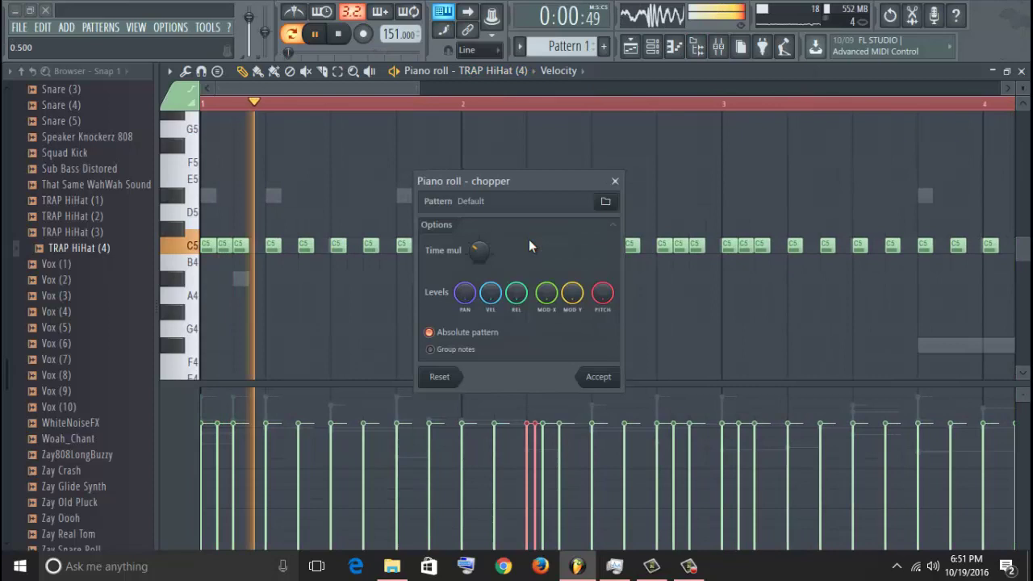
{"action": "left_click", "coordinate": [595, 377]}
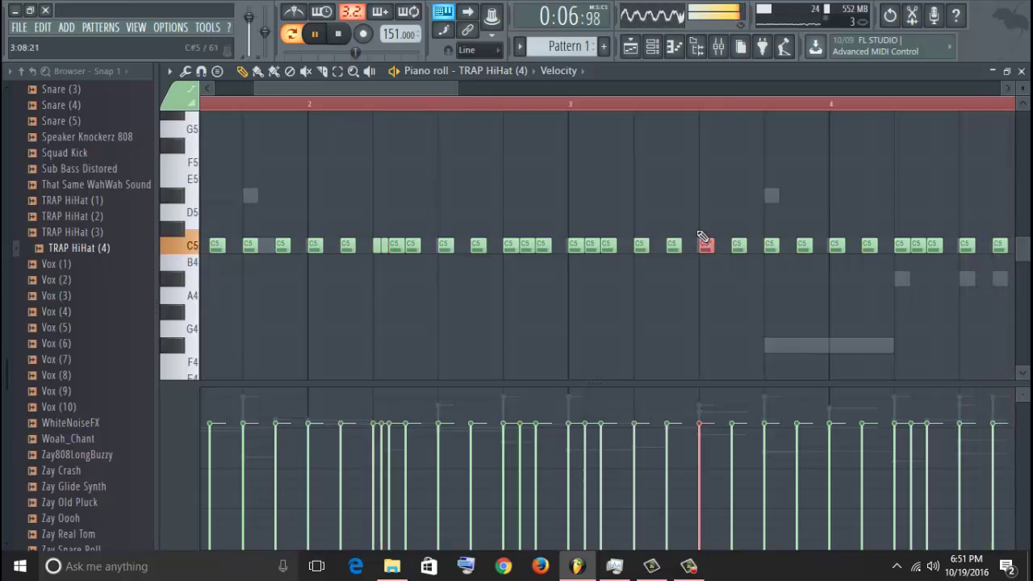
- Chop the hi-hat note on step 9 of bar 3 into four hits and lower their velocities to about 71%
{"action": "key", "text": "alt+u"}
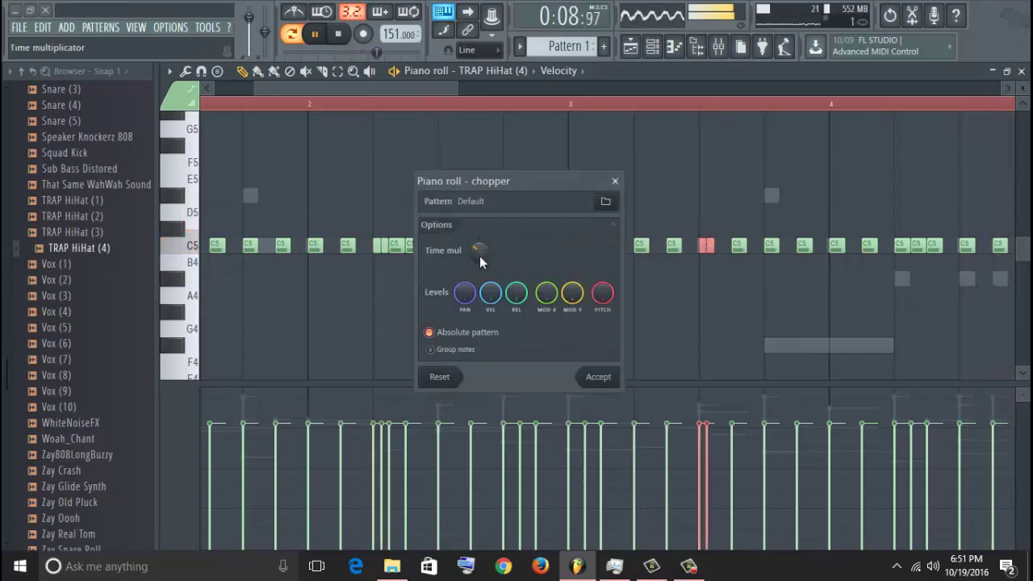
{"action": "scroll", "coordinate": [480, 256], "scroll_direction": "down", "scroll_amount": 2}
{"action": "left_click", "coordinate": [598, 378]}
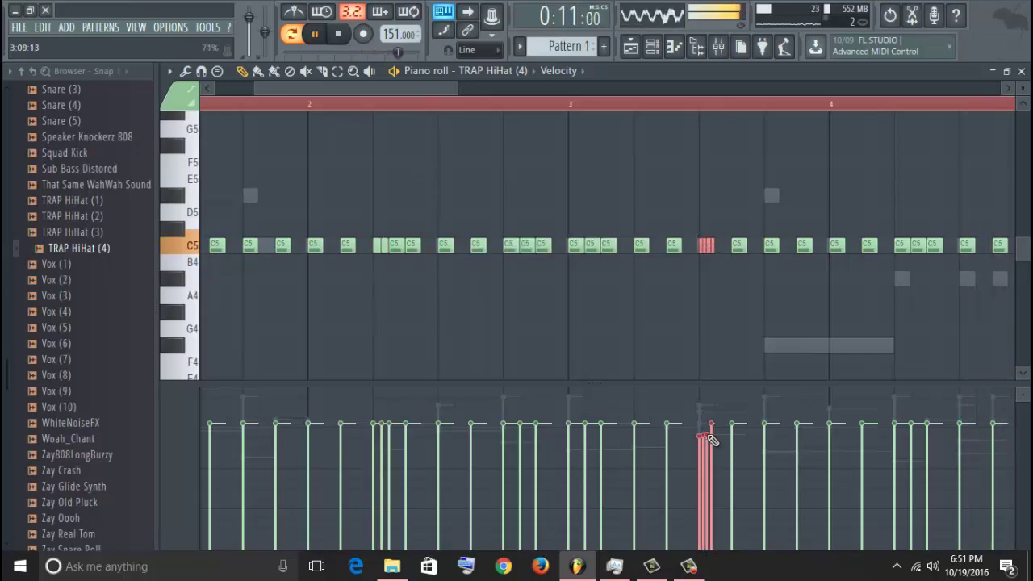
- Chop the hi-hat note on step 5 of bar 4 into four hits with time multiplier 0.250 and reduce their velocities slightly
{"action": "left_click_drag", "start_coordinate": [427, 91], "coordinate": [478, 100]}
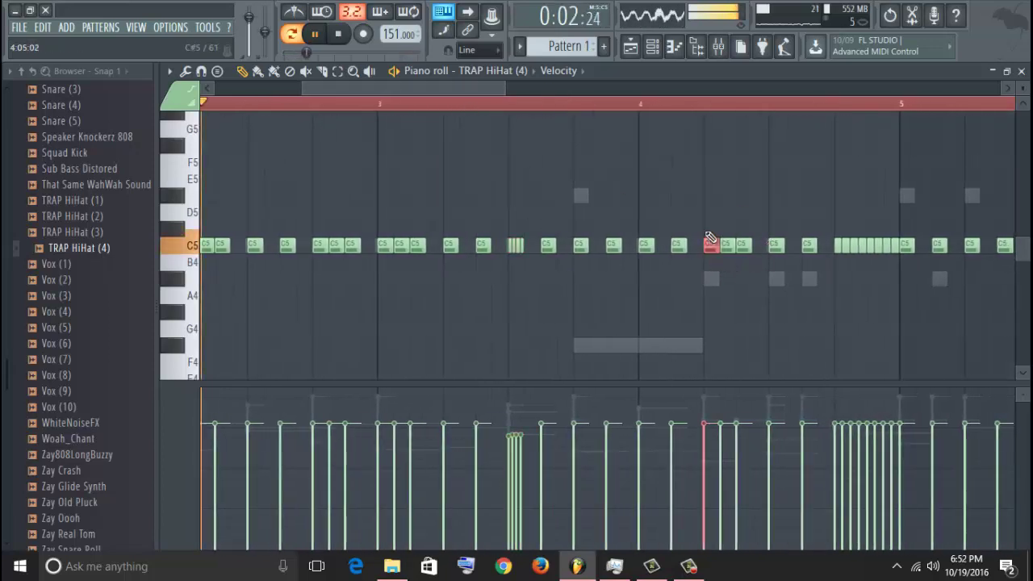
{"action": "key", "text": "ctrl+u"}
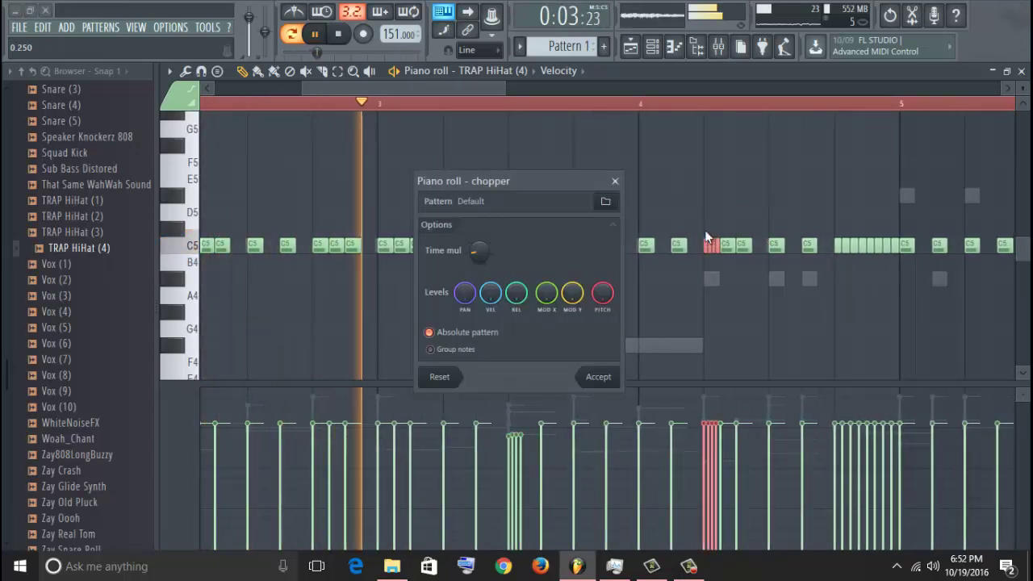
{"action": "left_click", "coordinate": [598, 378]}
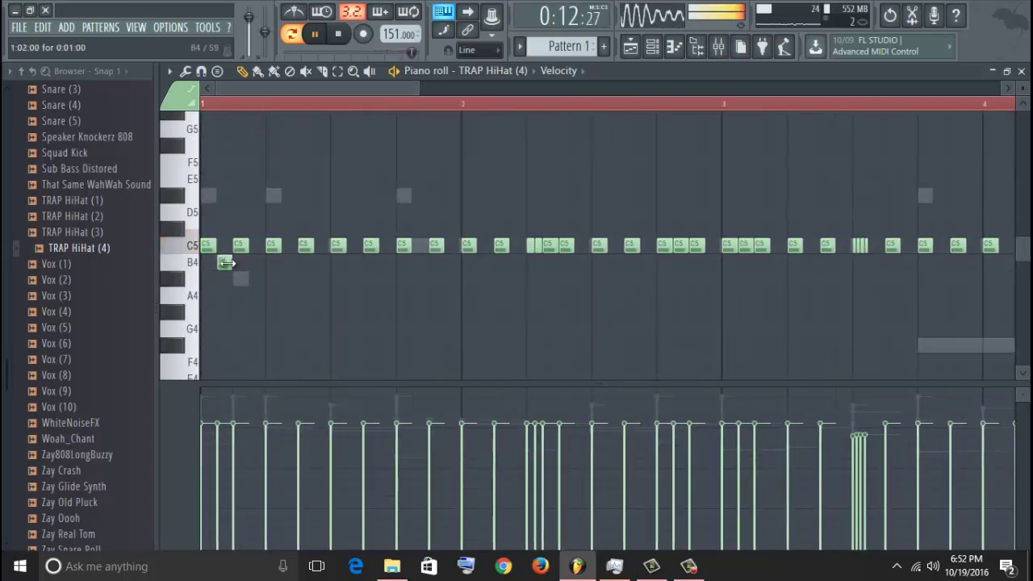
- Lower the pitch of the hi-hat notes on steps 2 and 3 of bar 1 below C5
{"action": "left_click_drag", "start_coordinate": [238, 246], "coordinate": [240, 311]}
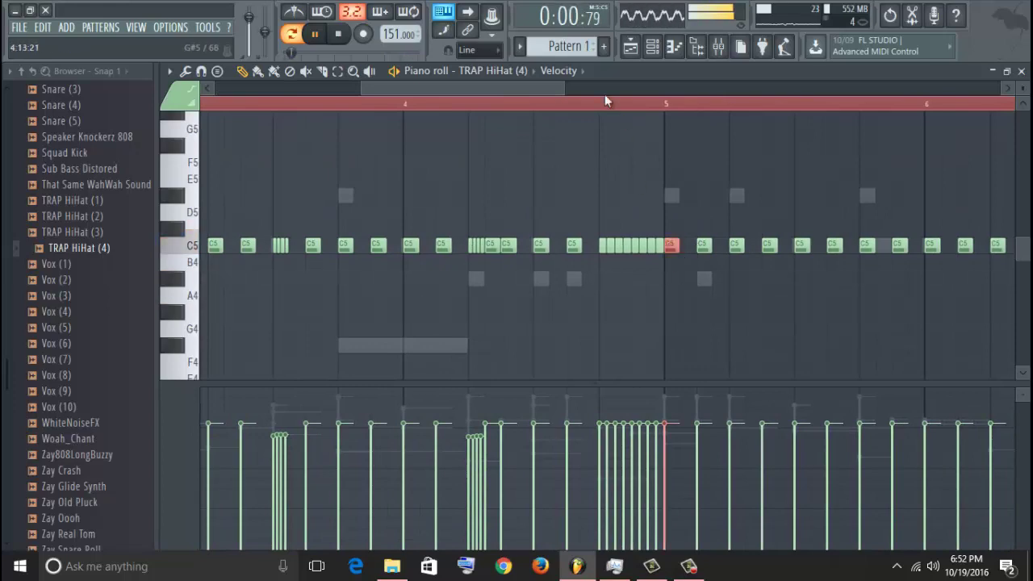
- Delete the plain hi-hat notes from bar 5 onward and duplicate the chopped pattern of bars 1–4 across bars 5–8
{"action": "left_click_drag", "start_coordinate": [563, 90], "coordinate": [808, 90]}
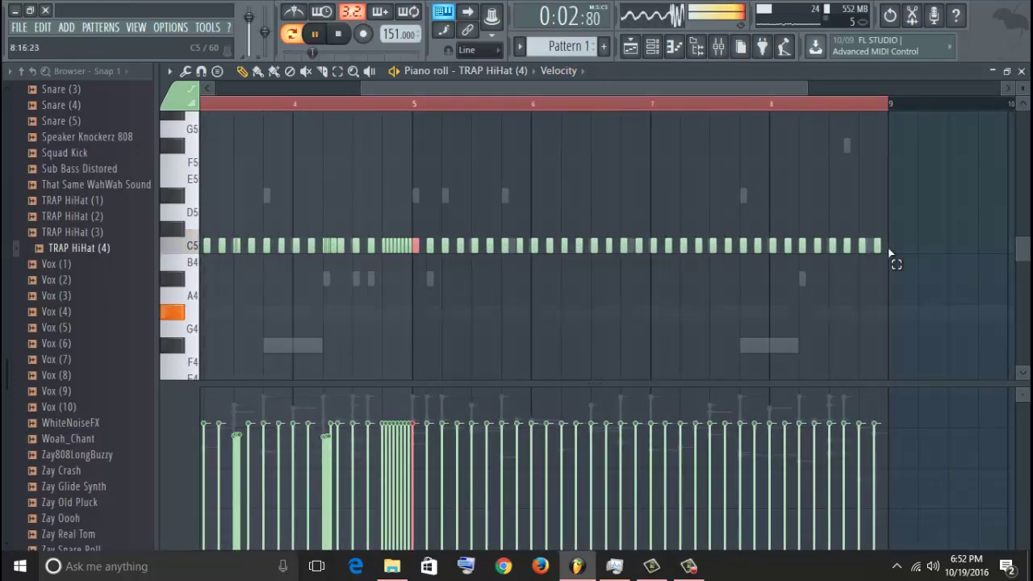
{"action": "left_click_drag", "start_coordinate": [892, 241], "coordinate": [425, 299]}
{"action": "key", "text": "Delete"}
{"action": "key", "text": "ctrl+a"}
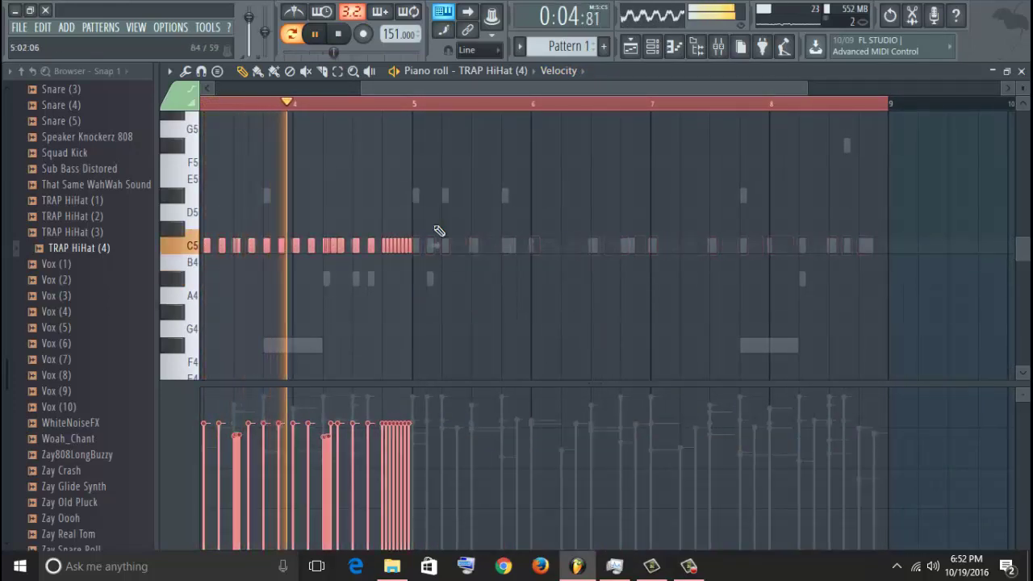
{"action": "scroll", "coordinate": [450, 92], "scroll_direction": "up", "scroll_amount": 5}
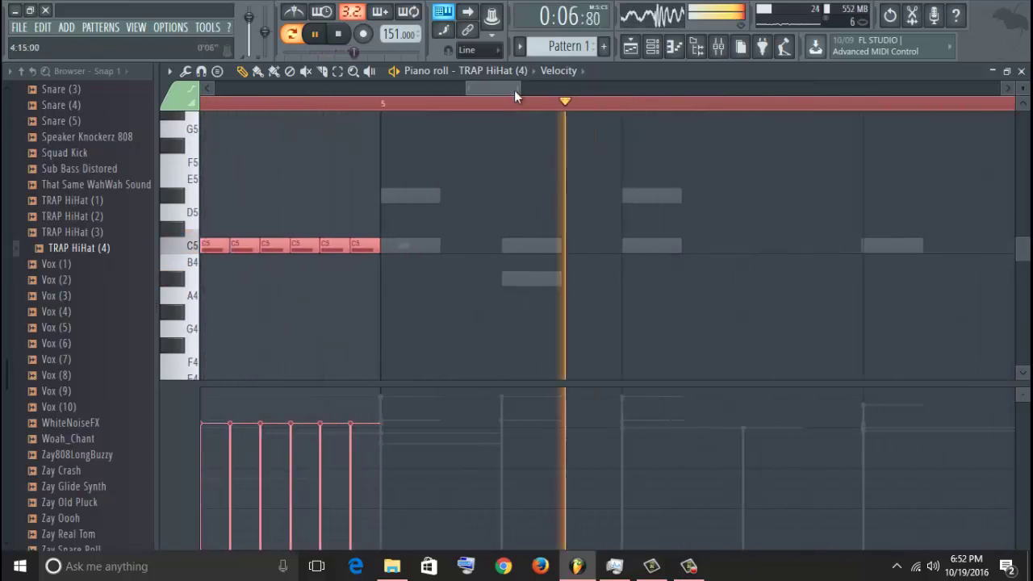
{"action": "left_click_drag", "start_coordinate": [533, 87], "coordinate": [912, 103]}
- Lower the hi-hat roll at the end of bar 8 to G#4 and reduce its velocities slightly
{"action": "left_click_drag", "start_coordinate": [704, 269], "coordinate": [669, 317]}
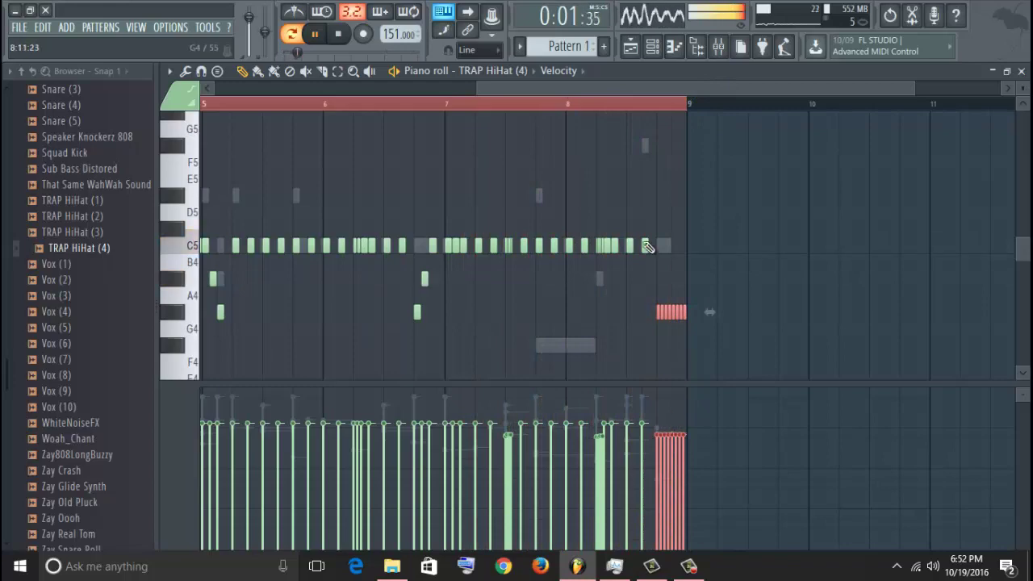
- Lower the hi-hat notes on steps 7, 9 and 11 of bar 5 to A#4, G#4 and F#4
{"action": "left_click_drag", "start_coordinate": [913, 87], "coordinate": [482, 103]}
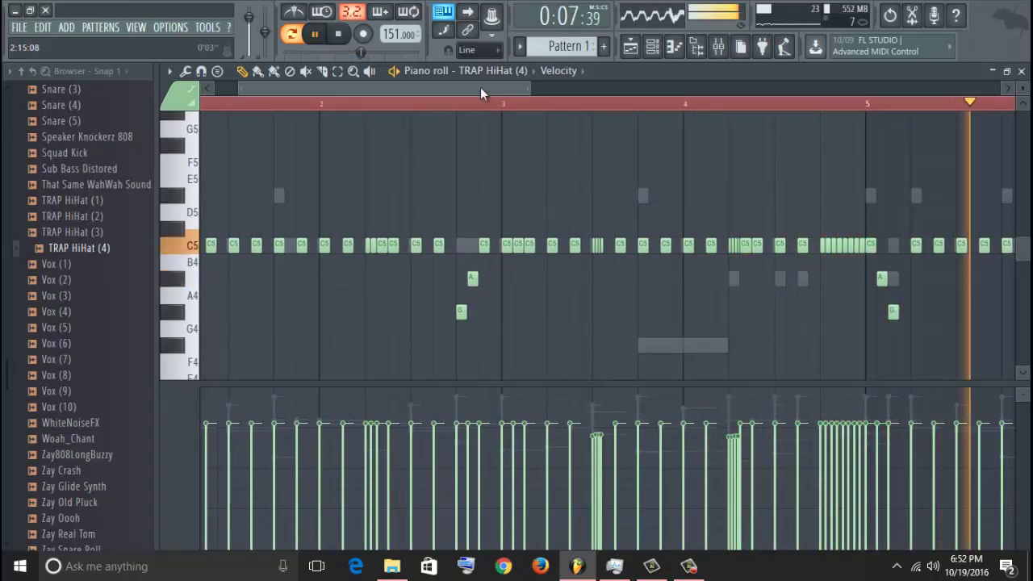
{"action": "left_click_drag", "start_coordinate": [480, 87], "coordinate": [590, 214]}
{"action": "left_click_drag", "start_coordinate": [682, 250], "coordinate": [687, 280]}
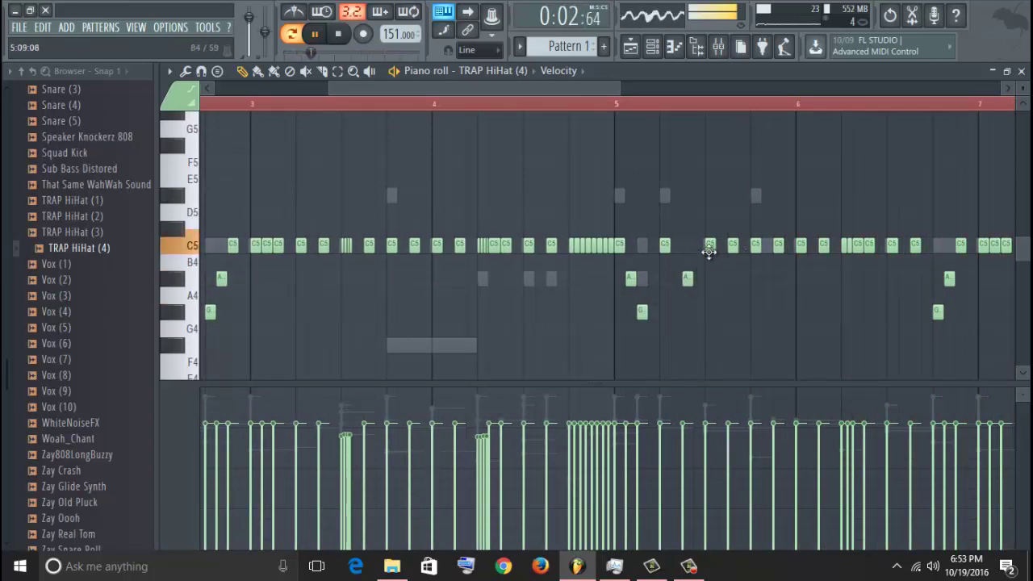
{"action": "left_click_drag", "start_coordinate": [708, 253], "coordinate": [708, 313]}
{"action": "left_click_drag", "start_coordinate": [732, 256], "coordinate": [729, 346]}
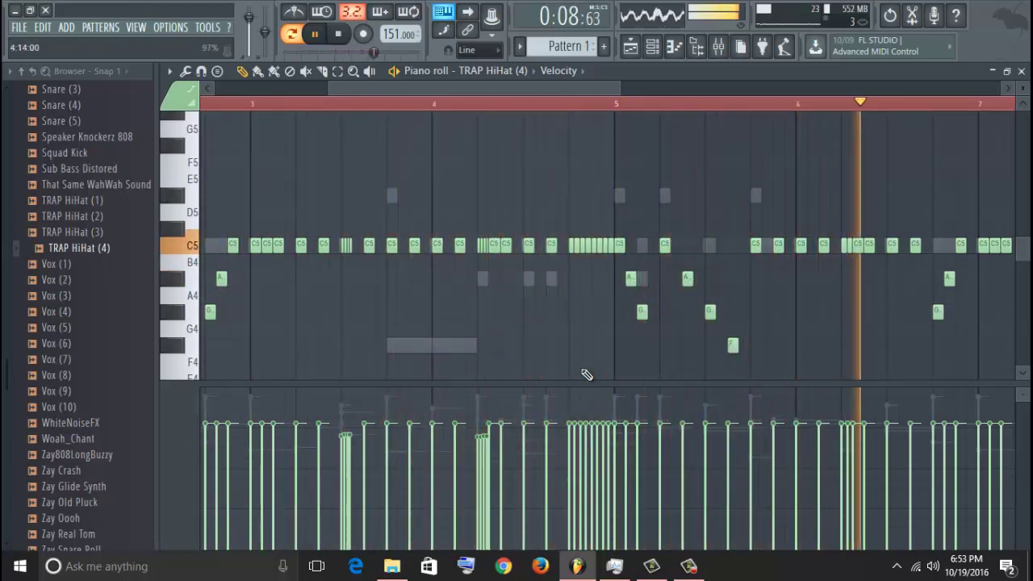
- Reduce the velocities of the hi-hat roll at the end of bar 4, and randomize the panning of all hi-hat notes
{"action": "left_click_drag", "start_coordinate": [567, 268], "coordinate": [608, 247]}
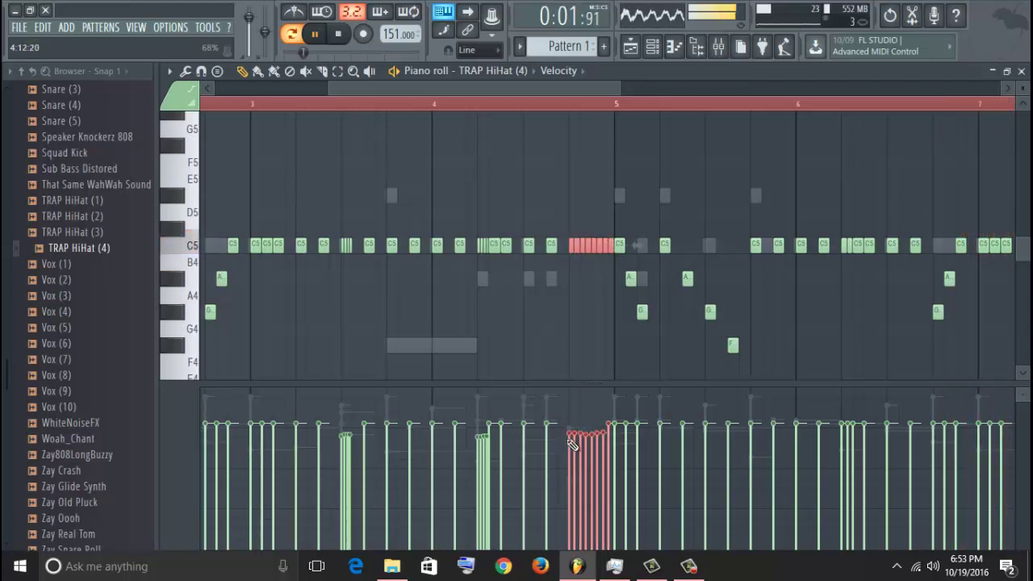
{"action": "key", "text": "ctrl+a"}
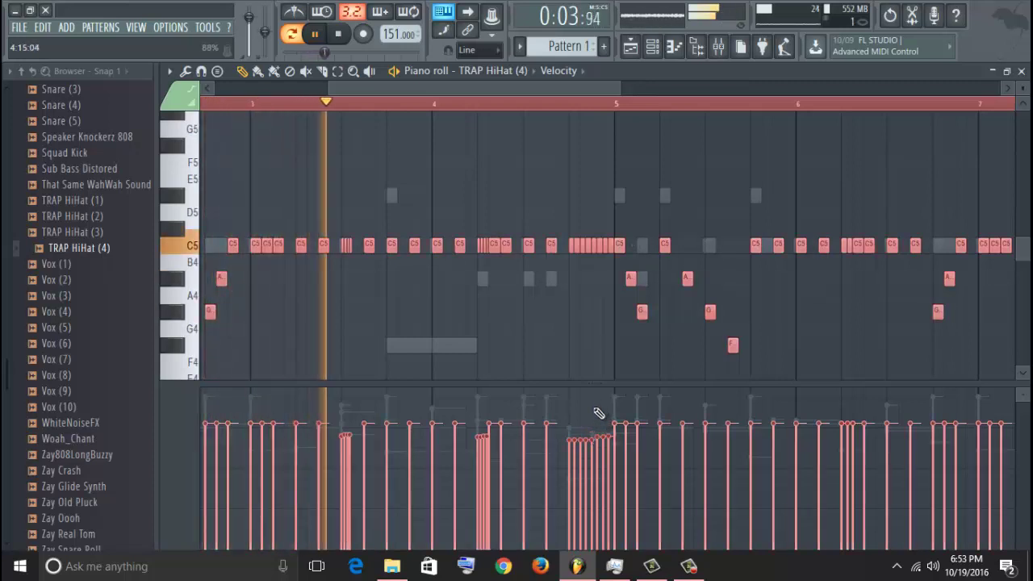
{"action": "key", "text": "alt+r"}
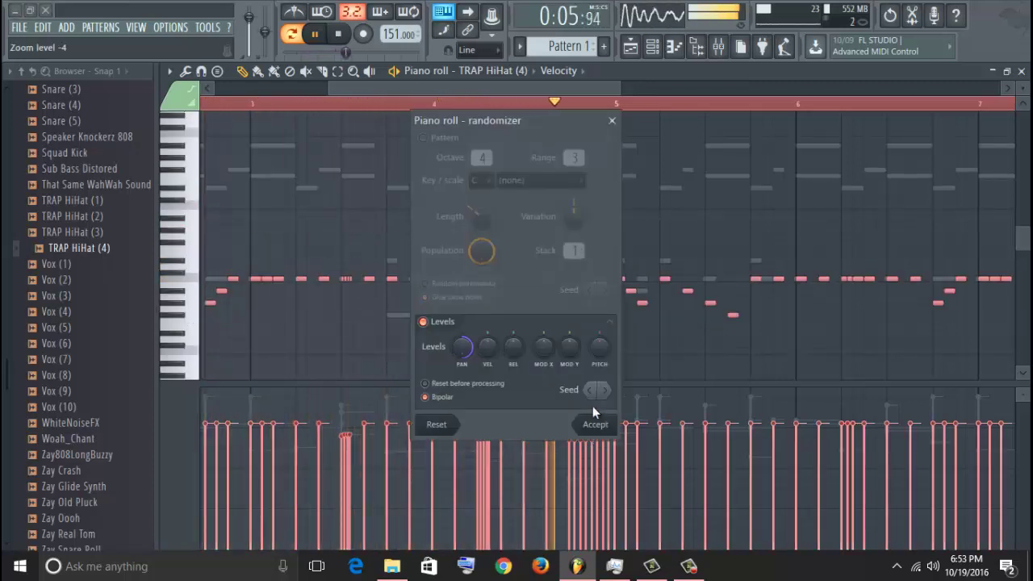
{"action": "left_click", "coordinate": [594, 421]}
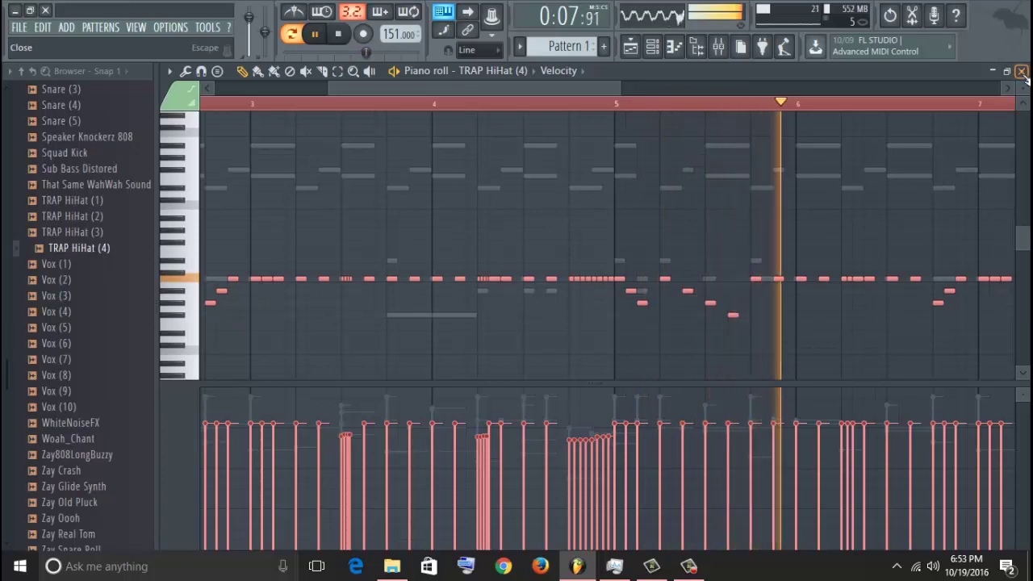
{"action": "key", "text": "F7"}
- Insert a second ElectraX channel directly above the clap channel
{"action": "scroll", "coordinate": [101, 266], "scroll_direction": "up", "scroll_amount": 8}
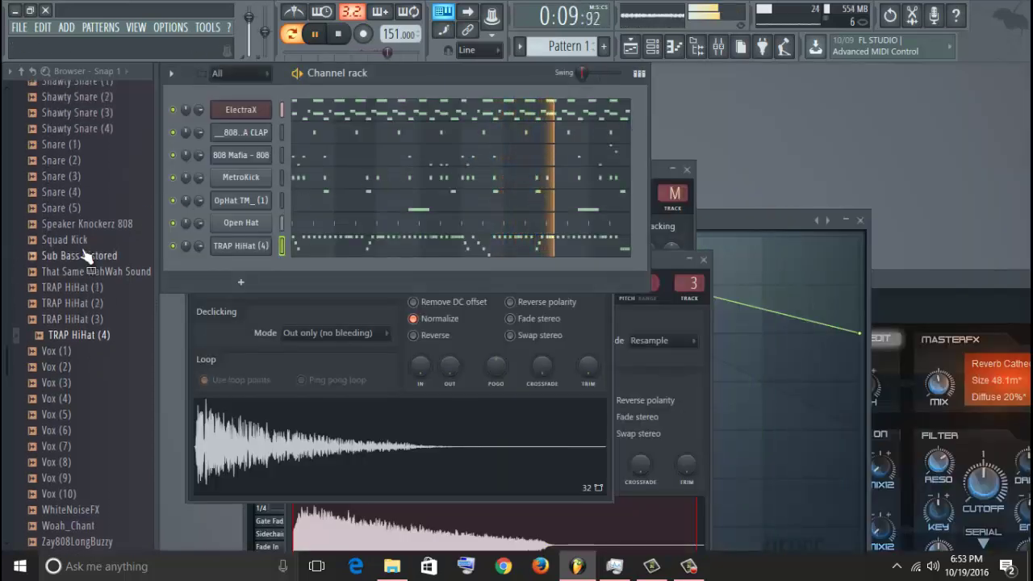
{"action": "right_click", "coordinate": [253, 137]}
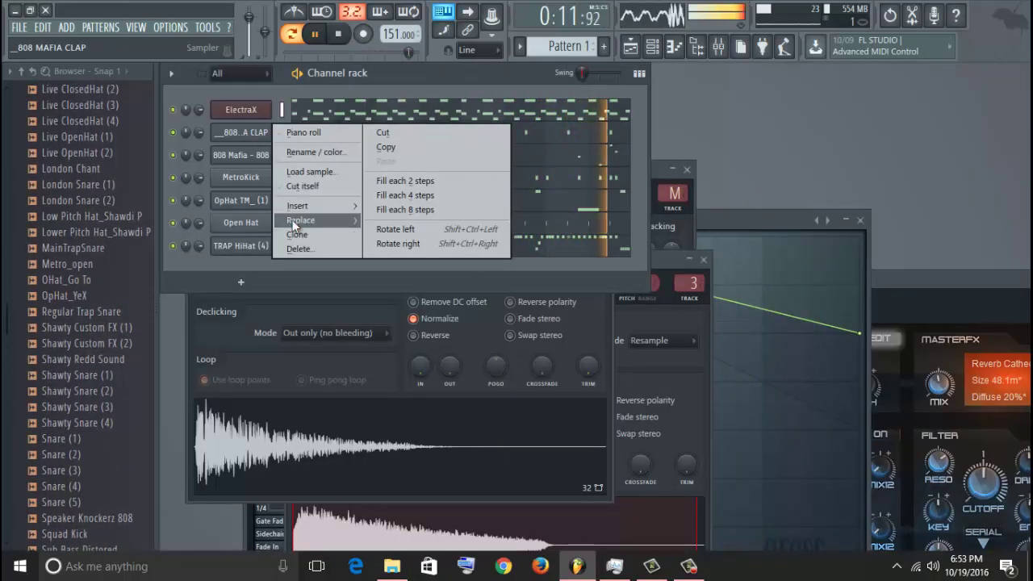
{"action": "mouse_move", "coordinate": [299, 209]}
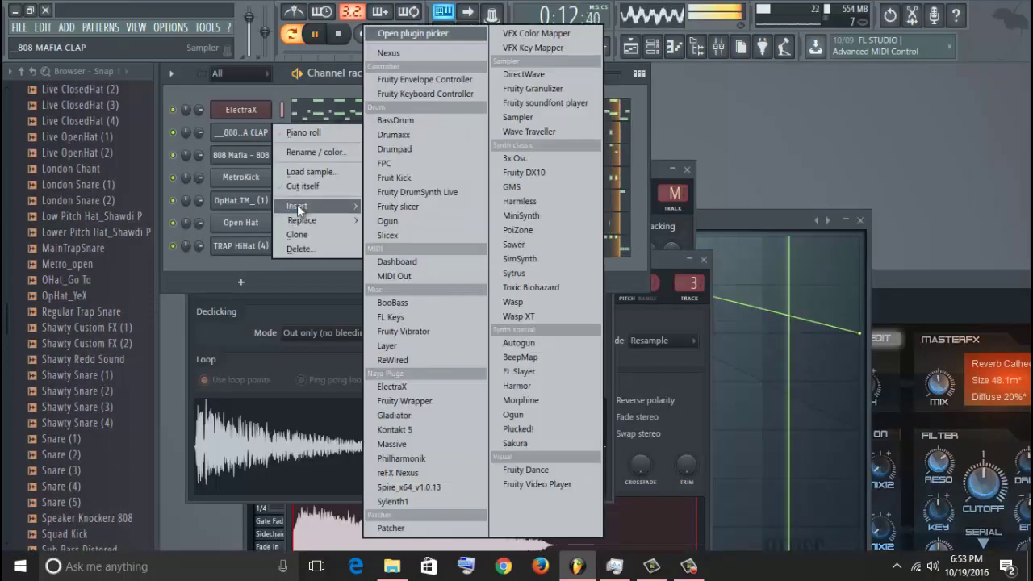
{"action": "left_click", "coordinate": [402, 387]}
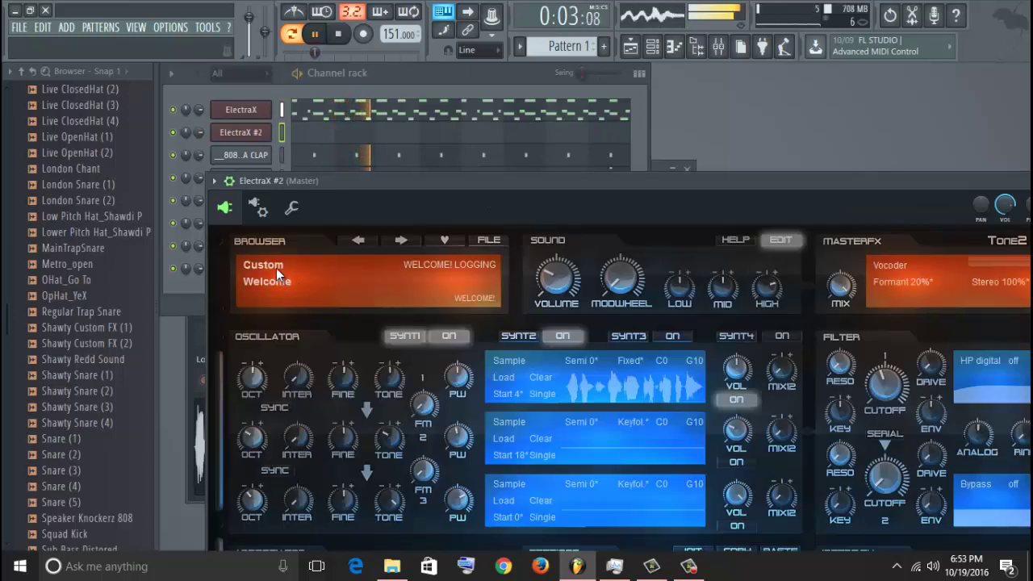
- Load the PLUCK - Fukk12 preset from the Dmarch Vol. IV #Domination bank in ElectraX #2
{"action": "left_click", "coordinate": [276, 269]}
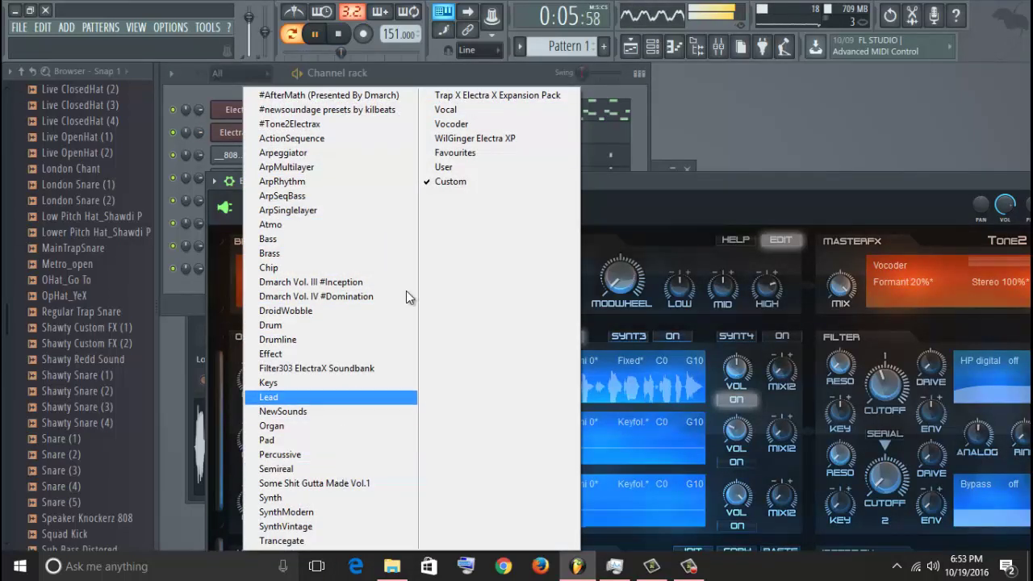
{"action": "left_click", "coordinate": [284, 299]}
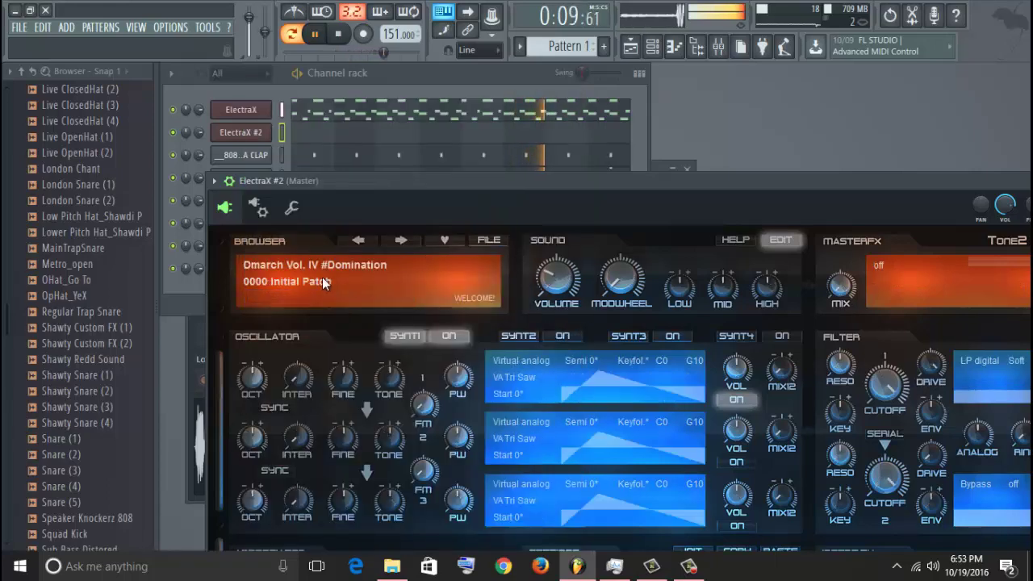
{"action": "left_click", "coordinate": [322, 277]}
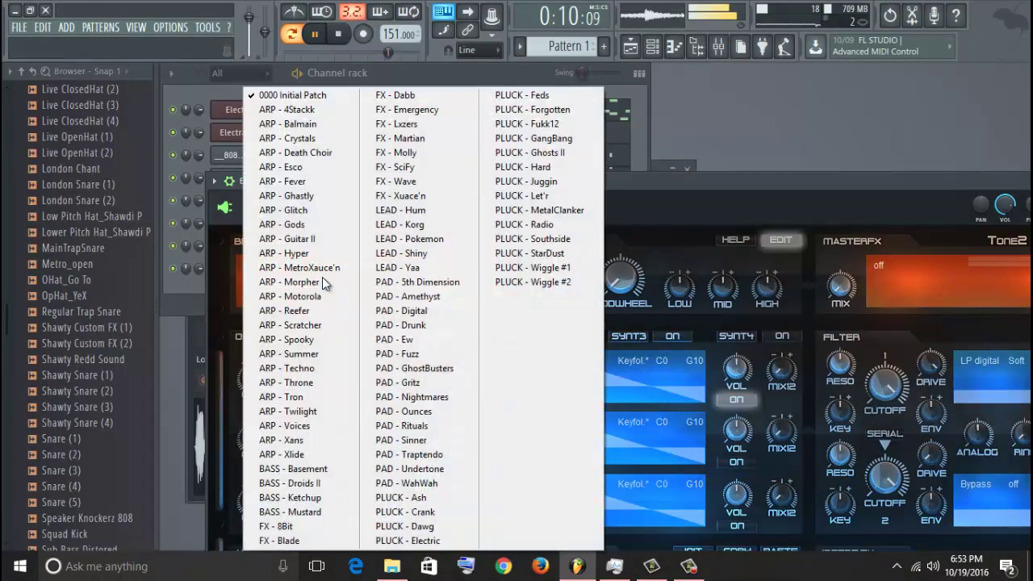
{"action": "left_click", "coordinate": [591, 126]}
{"action": "left_click", "coordinate": [477, 75]}
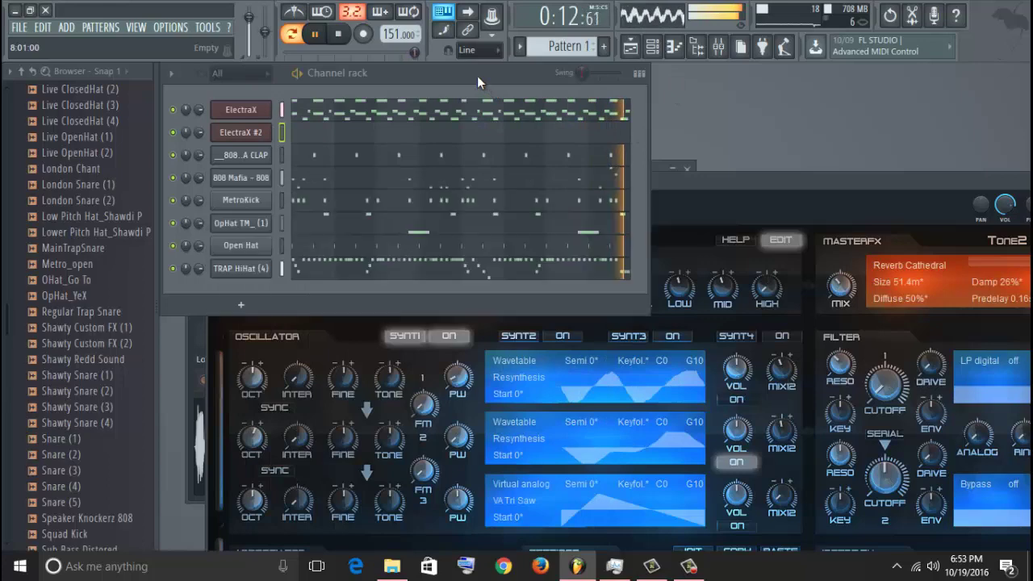
{"action": "left_click", "coordinate": [401, 142]}
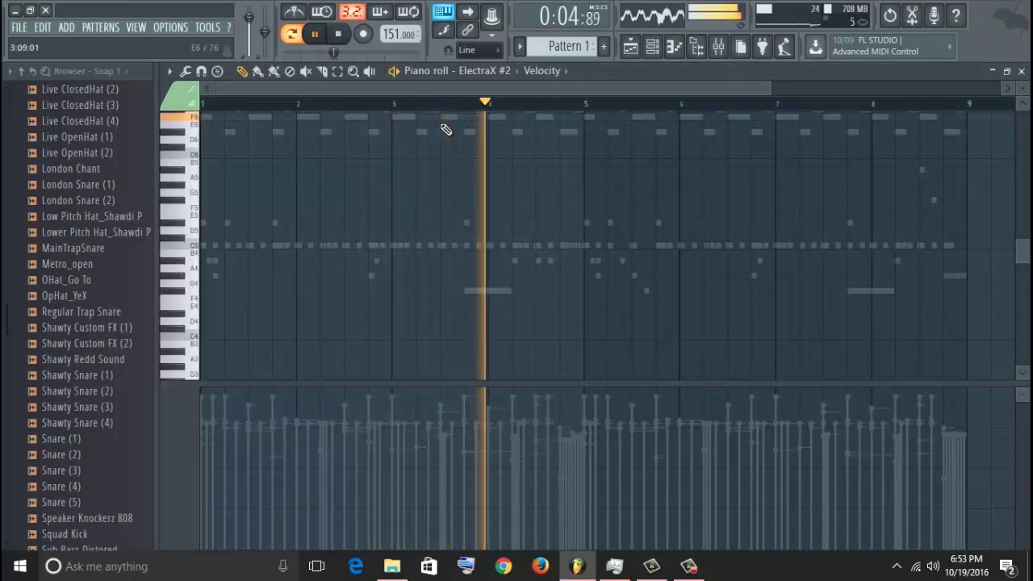
{"action": "left_click", "coordinate": [1018, 72]}
- Change the ElectraX #2 preset to ARP - Ghastly
{"action": "left_click", "coordinate": [797, 182]}
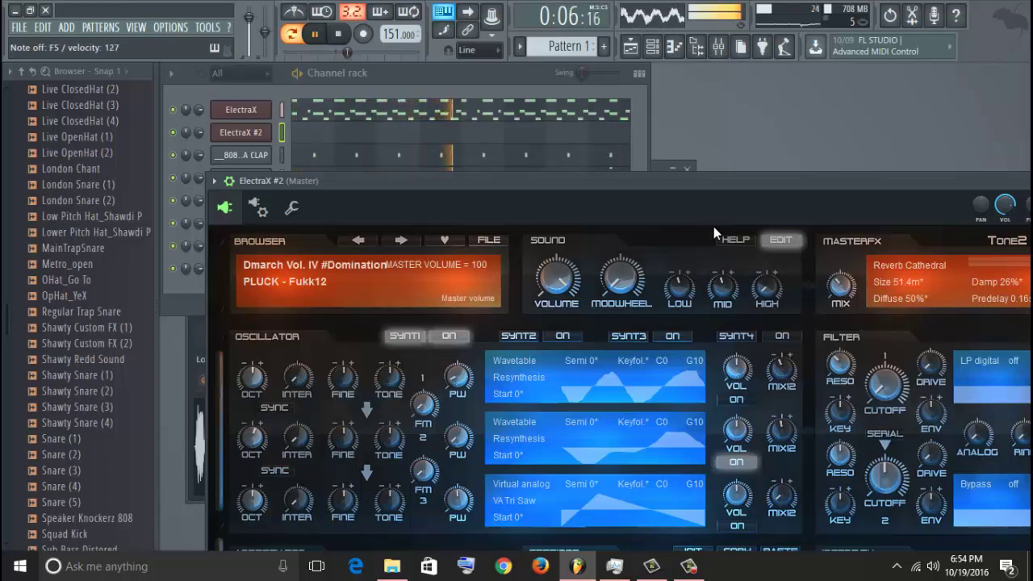
{"action": "left_click", "coordinate": [267, 278]}
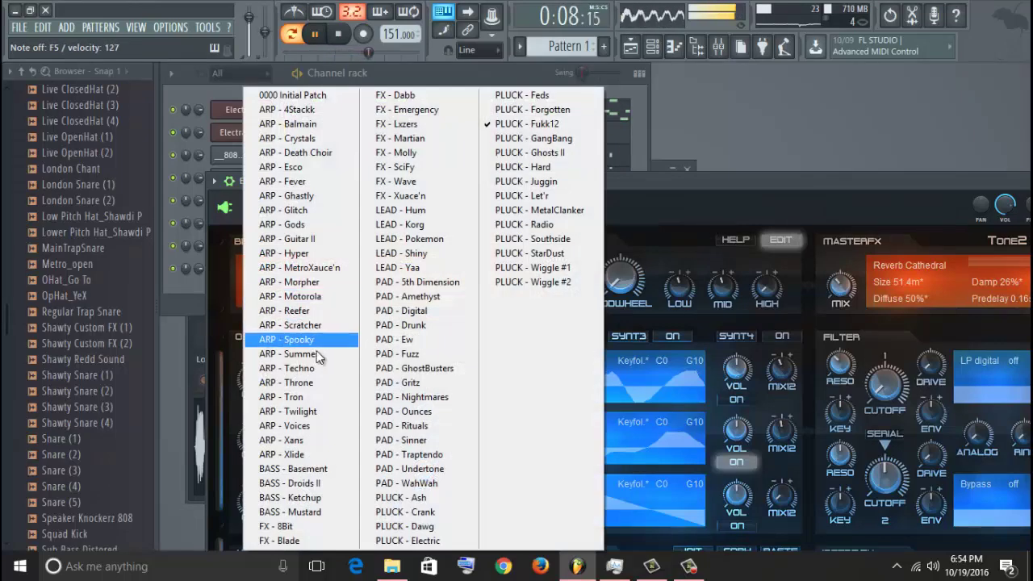
{"action": "left_click", "coordinate": [327, 197]}
- Copy the melody notes of the first ElectraX channel into the ElectraX #2 channel
{"action": "left_click", "coordinate": [282, 118]}
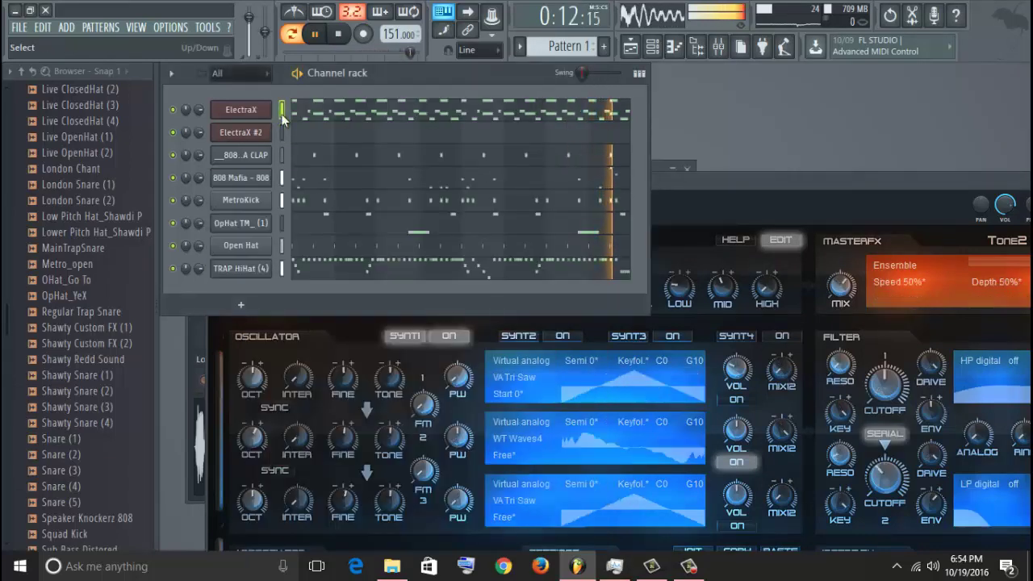
{"action": "left_click", "coordinate": [281, 131]}
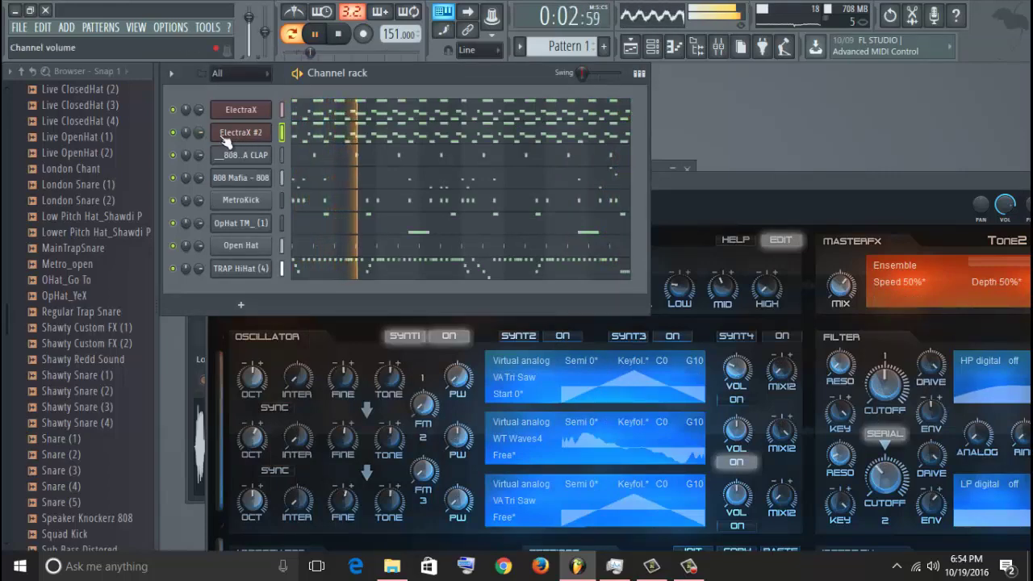
- Route the ElectraX #2 channel to a free mixer track
{"action": "left_click", "coordinate": [227, 137]}
{"action": "left_click", "coordinate": [228, 134]}
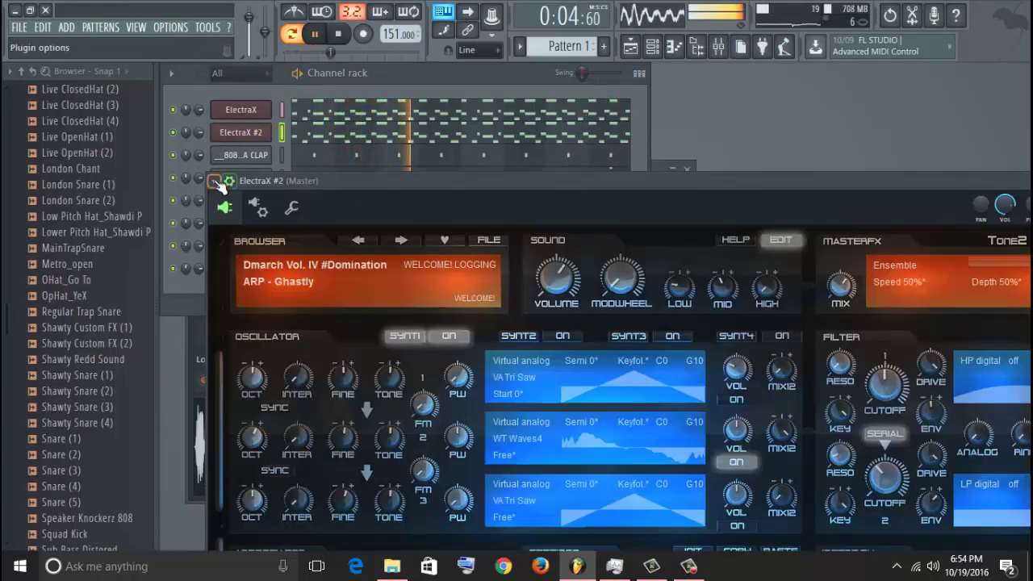
{"action": "left_click", "coordinate": [217, 182]}
{"action": "mouse_move", "coordinate": [382, 233]}
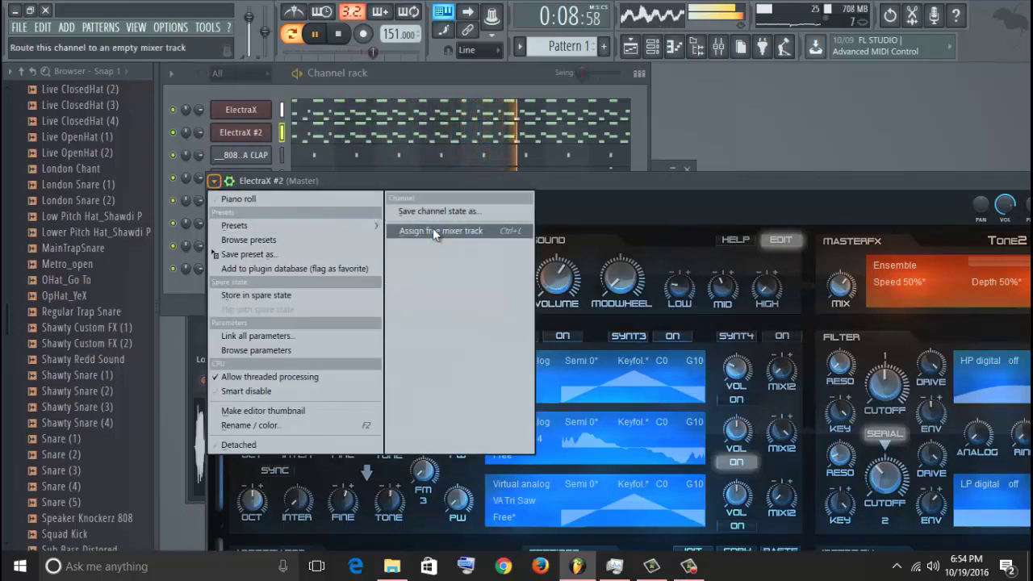
{"action": "left_click", "coordinate": [482, 230]}
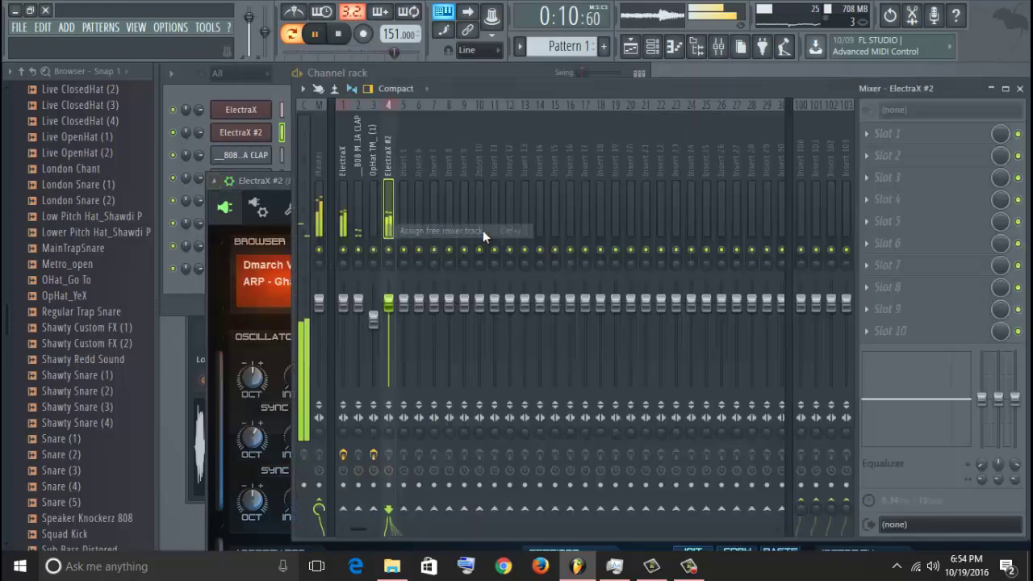
- Add Gross Beat to slot 1 of the ElectraX #2 mixer track with the Patterns preset and the 1/2 Speed time pattern
{"action": "left_click", "coordinate": [876, 139]}
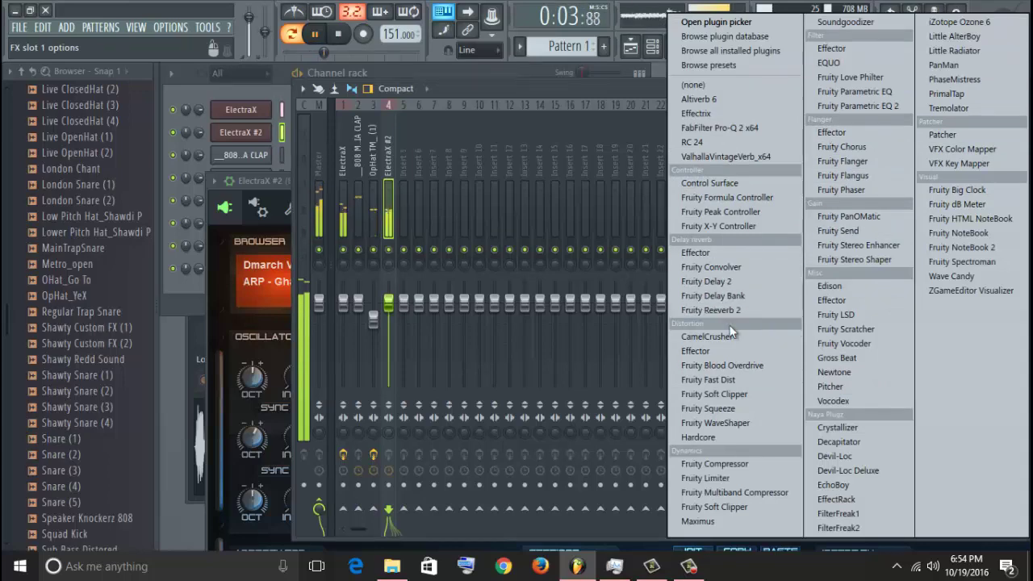
{"action": "left_click", "coordinate": [832, 360]}
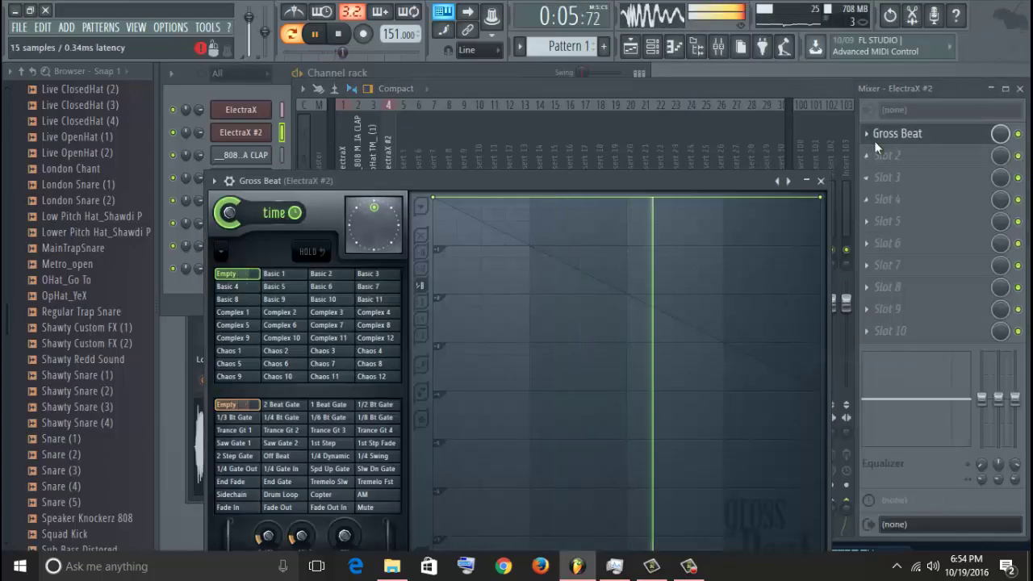
{"action": "right_click", "coordinate": [789, 181]}
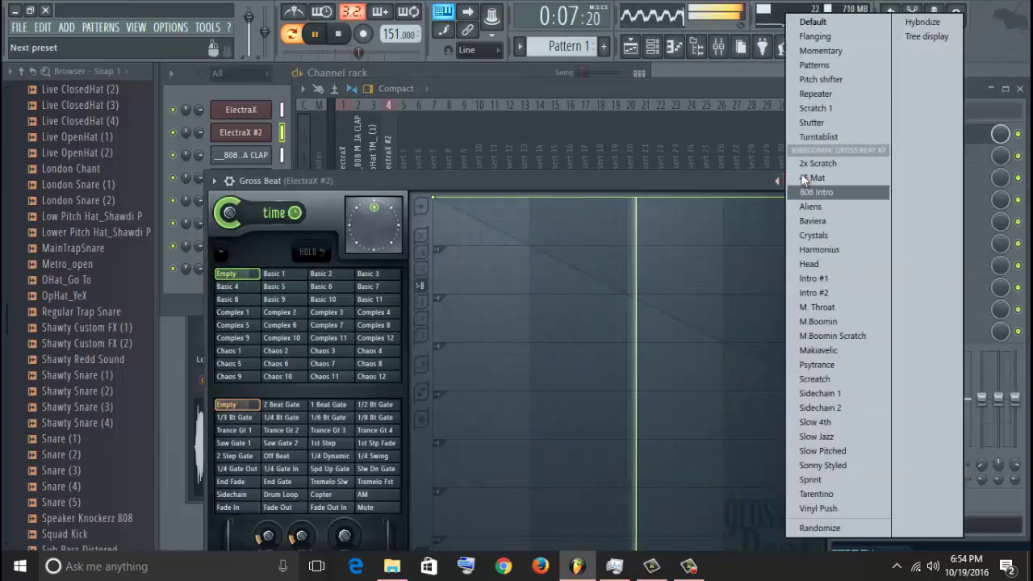
{"action": "left_click", "coordinate": [834, 65]}
{"action": "left_click", "coordinate": [326, 363]}
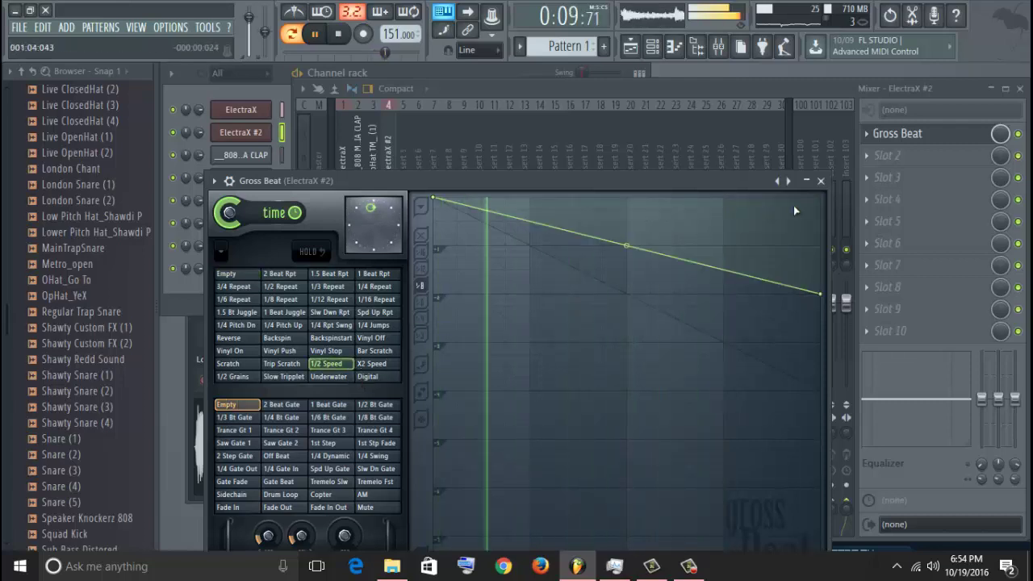
{"action": "left_click", "coordinate": [821, 181]}
- Add a second Gross Beat to slot 2 of the ElectraX #2 mixer track and load its Screatch preset
{"action": "right_click", "coordinate": [389, 251]}
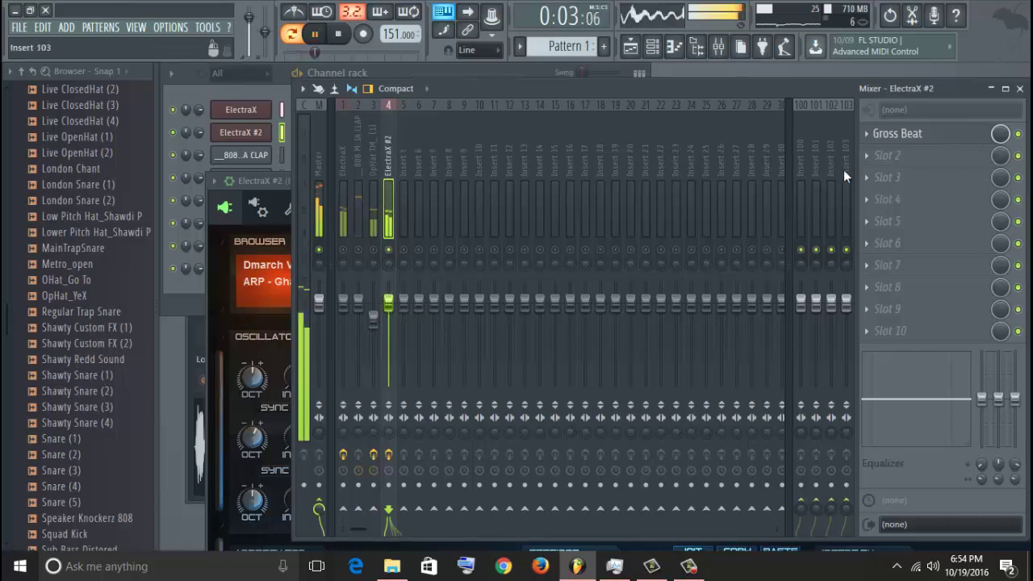
{"action": "left_click", "coordinate": [869, 157]}
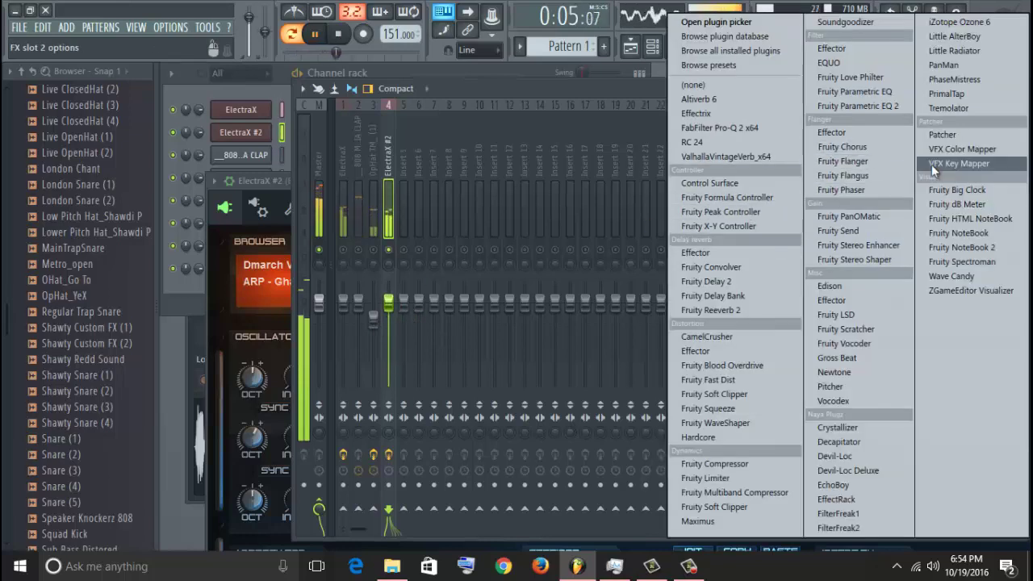
{"action": "left_click", "coordinate": [837, 364]}
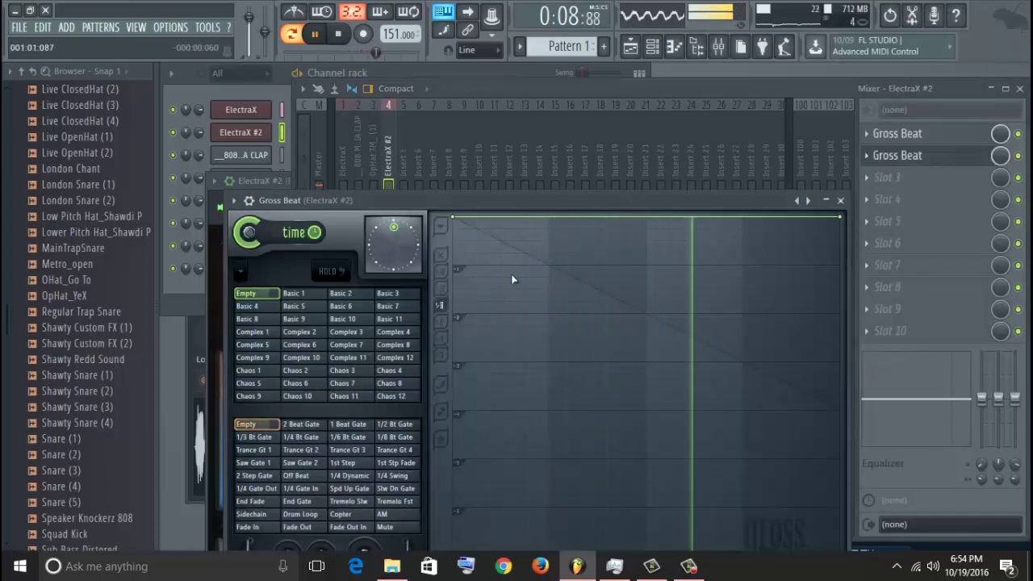
{"action": "right_click", "coordinate": [808, 200]}
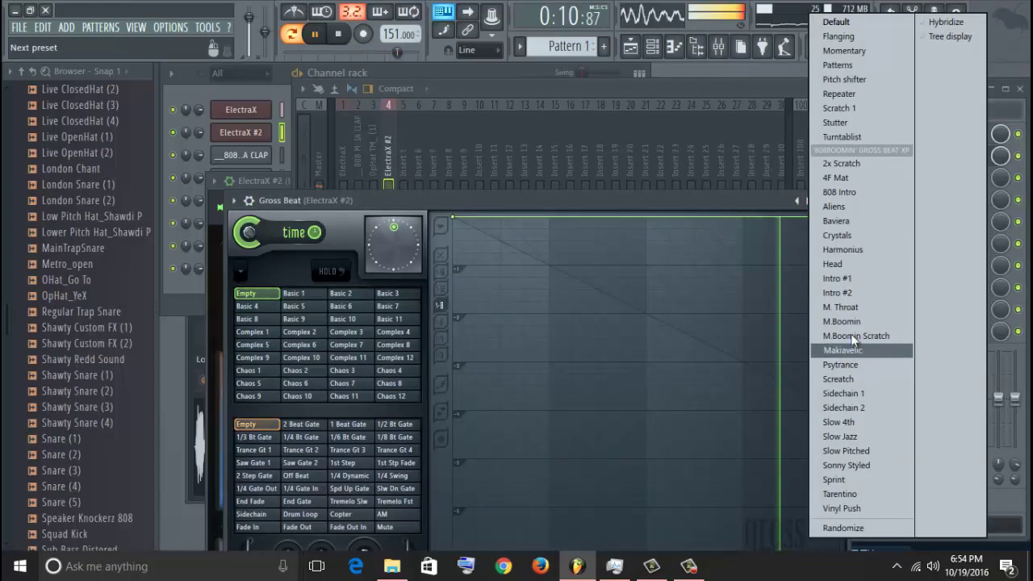
{"action": "left_click", "coordinate": [852, 379]}
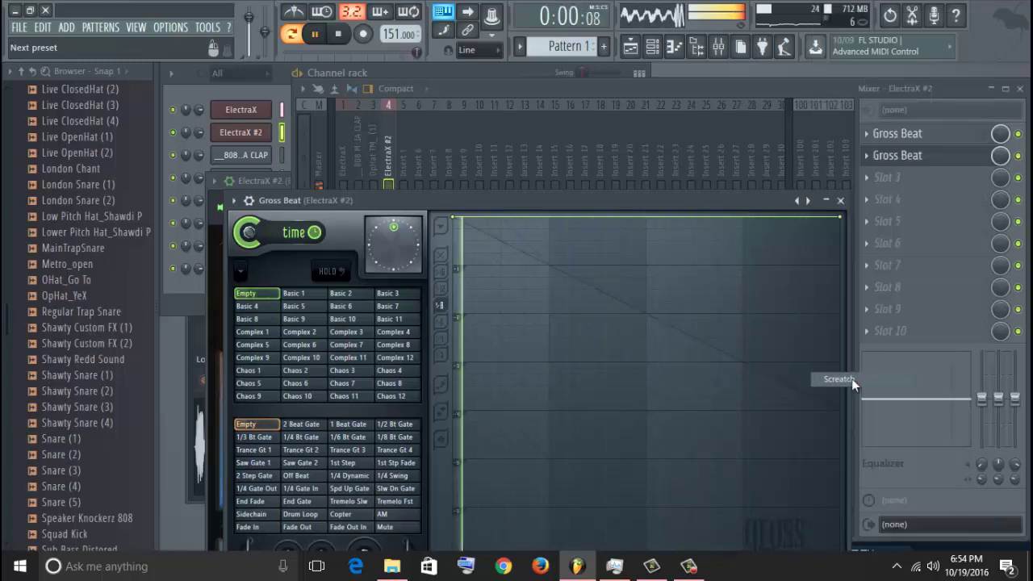
{"action": "left_click", "coordinate": [525, 367]}
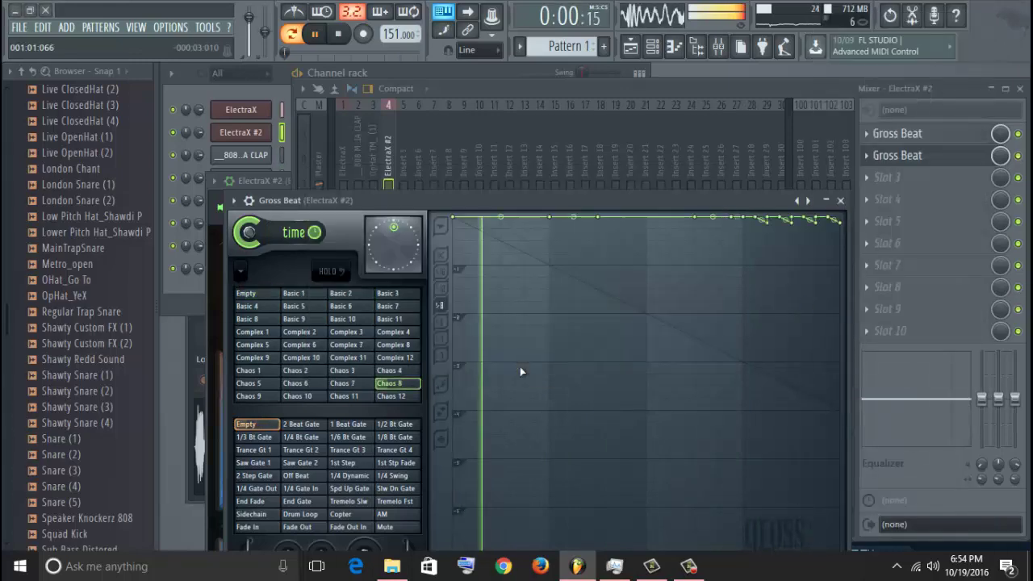
{"action": "left_click", "coordinate": [841, 200]}
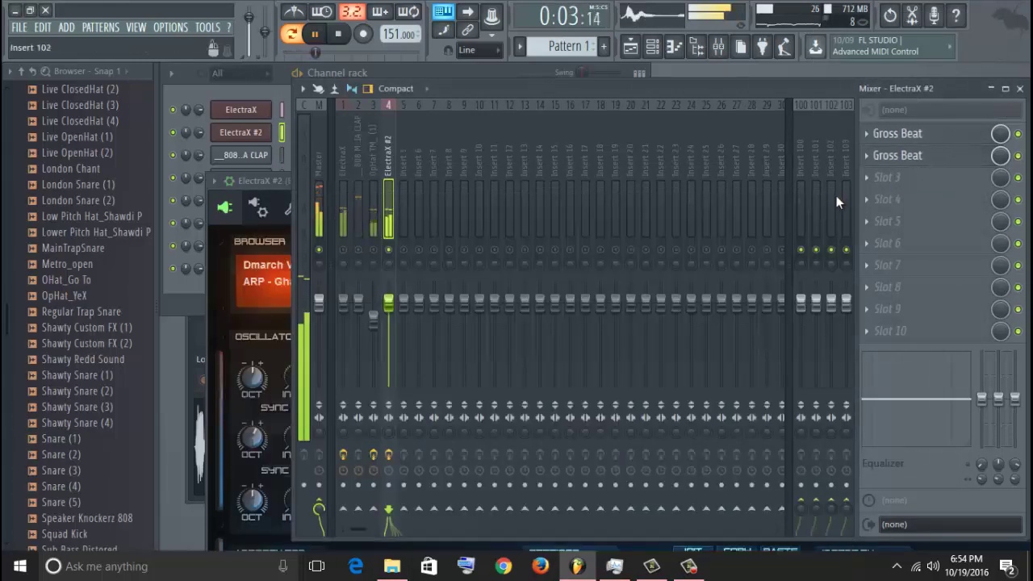
- Add Fruity Parametric EQ 2 to slot 3 of the ElectraX #2 track and cut the lows with band 1 at the Steep 6 slope
{"action": "left_click", "coordinate": [863, 180]}
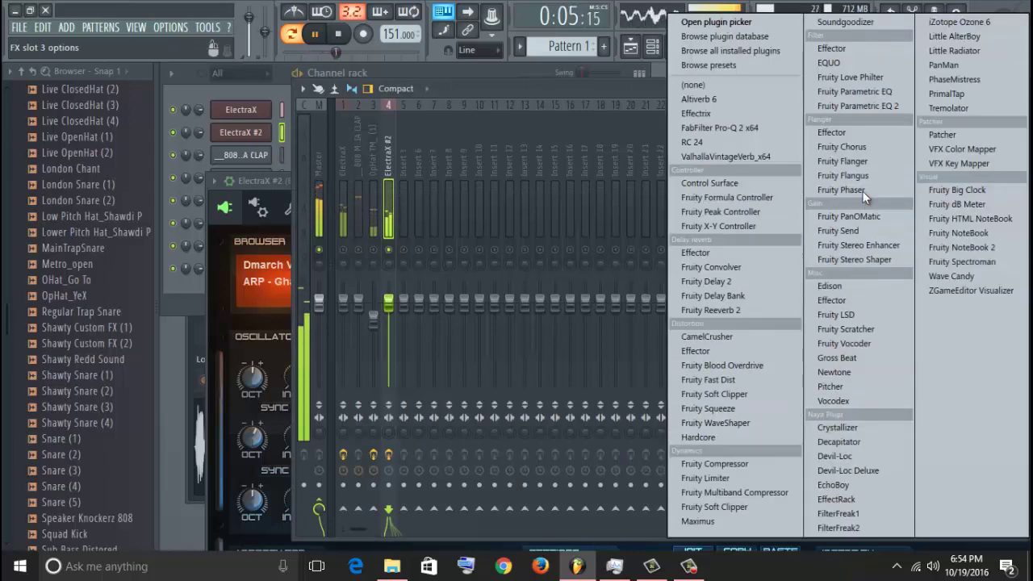
{"action": "left_click", "coordinate": [859, 106]}
{"action": "left_click_drag", "start_coordinate": [315, 343], "coordinate": [365, 407]}
{"action": "scroll", "coordinate": [604, 274], "scroll_direction": "up", "scroll_amount": 2}
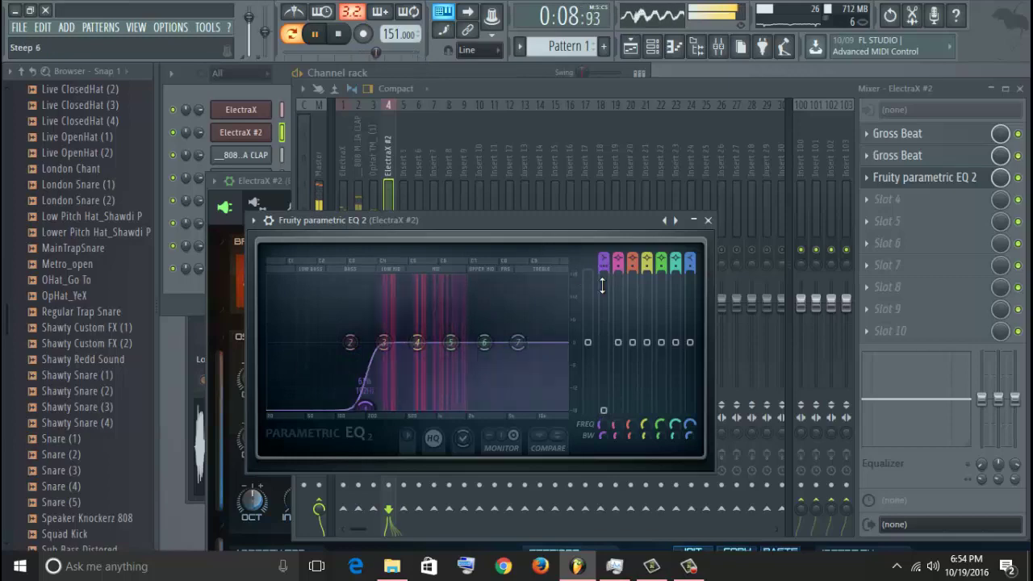
{"action": "left_click", "coordinate": [708, 220]}
{"action": "left_click", "coordinate": [1019, 88]}
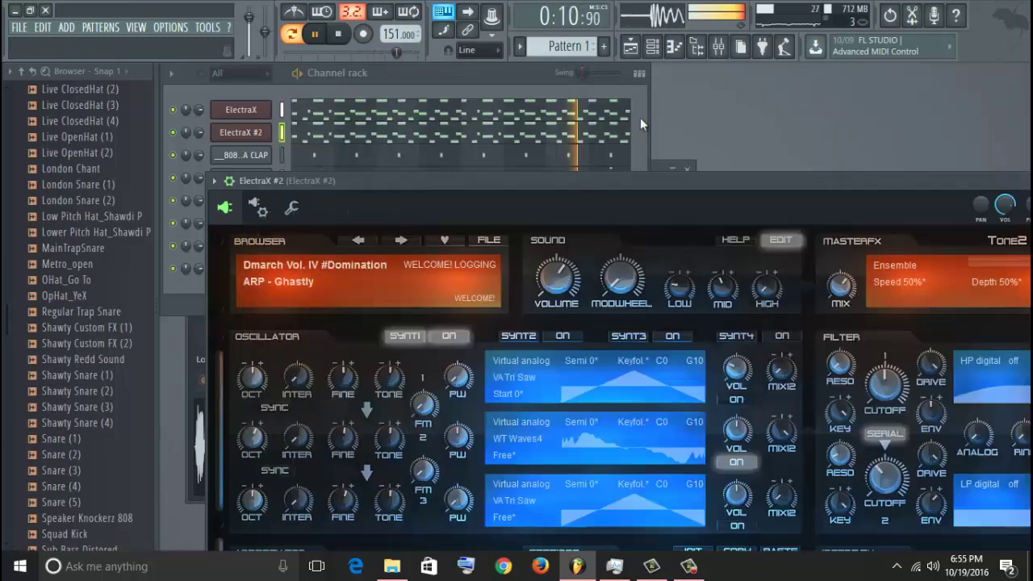
- Select the OpHat TM_ (1) and Open Hat channels along with ElectraX #2 and route the selection to consecutive mixer tracks starting at Insert 5
{"action": "left_click", "coordinate": [511, 83]}
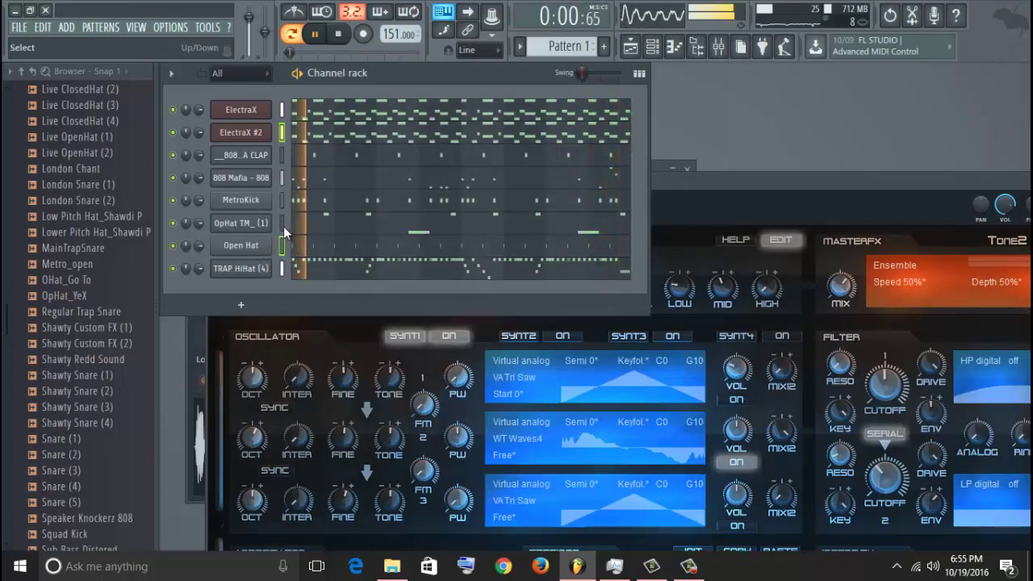
{"action": "left_click", "coordinate": [718, 46]}
{"action": "left_click", "coordinate": [408, 225]}
{"action": "right_click", "coordinate": [410, 226]}
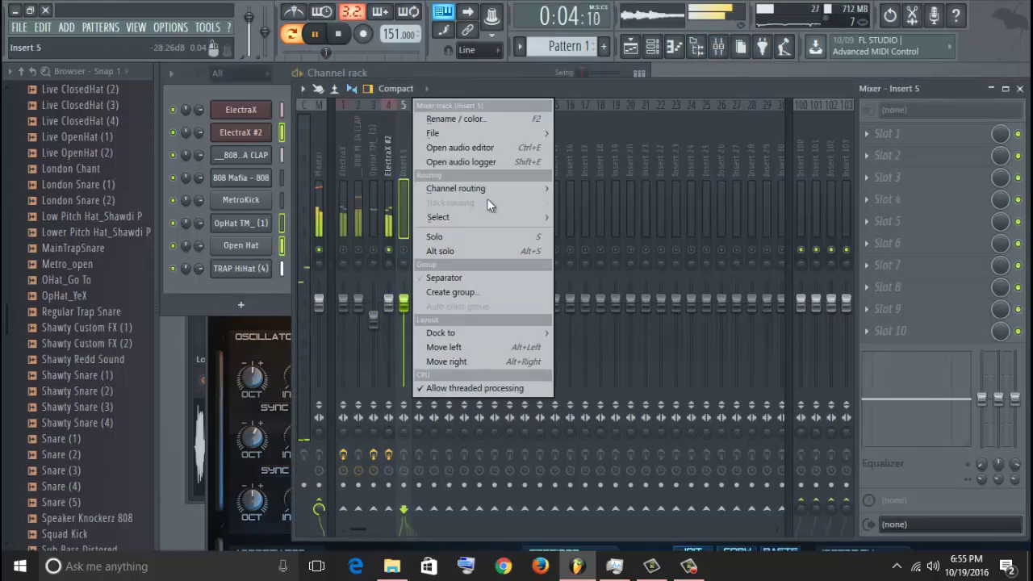
{"action": "mouse_move", "coordinate": [489, 193]}
{"action": "left_click", "coordinate": [614, 203]}
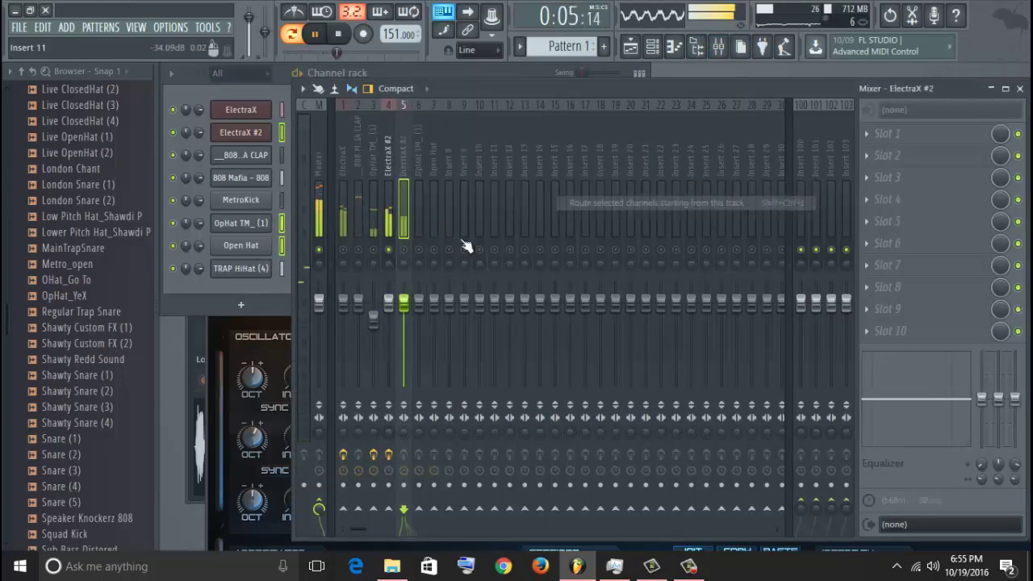
- Select only the ElectraX #2 channel and route it back to mixer track 4 with its effects
{"action": "left_click", "coordinate": [390, 239]}
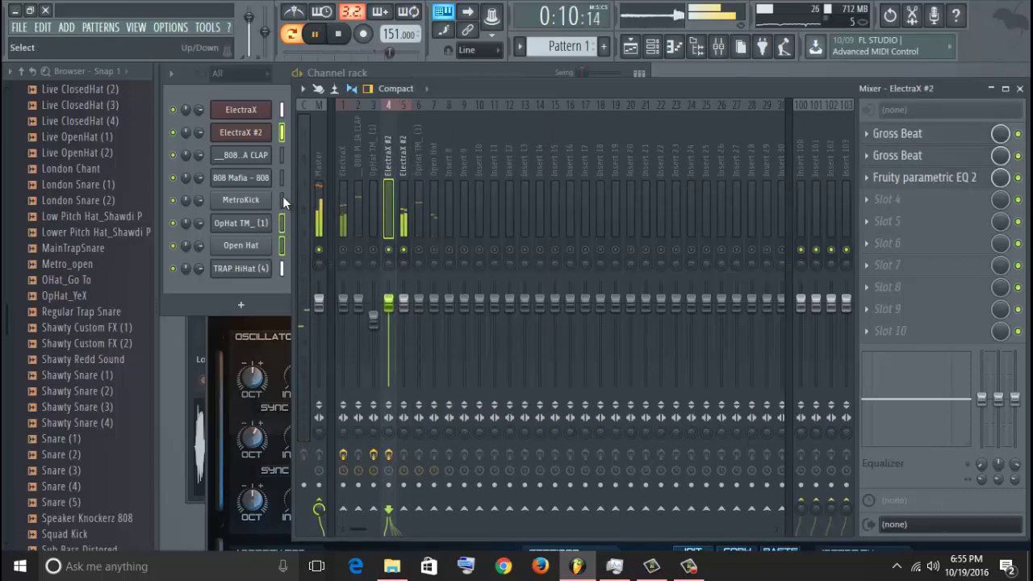
{"action": "left_click", "coordinate": [282, 141]}
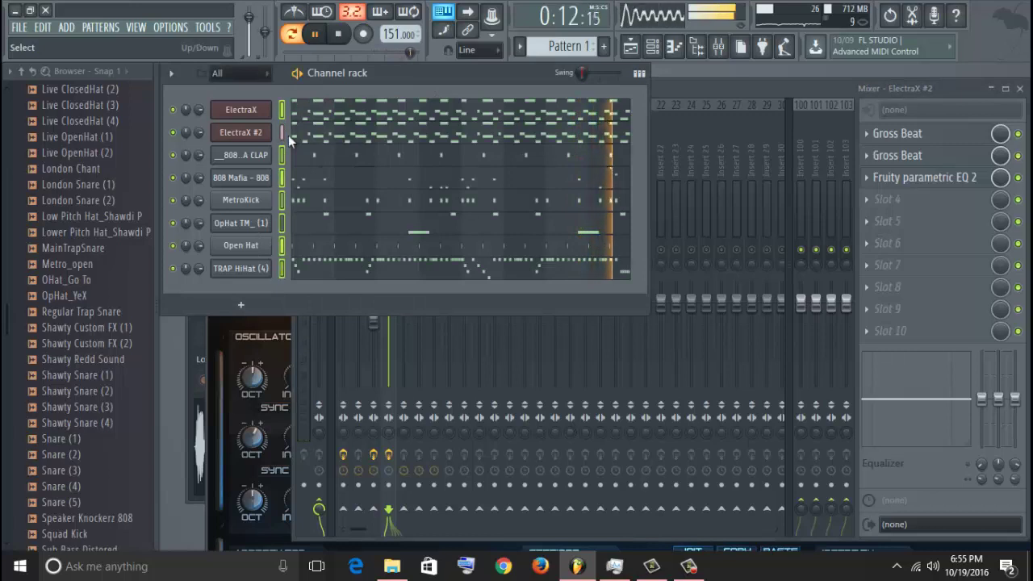
{"action": "left_click", "coordinate": [678, 86]}
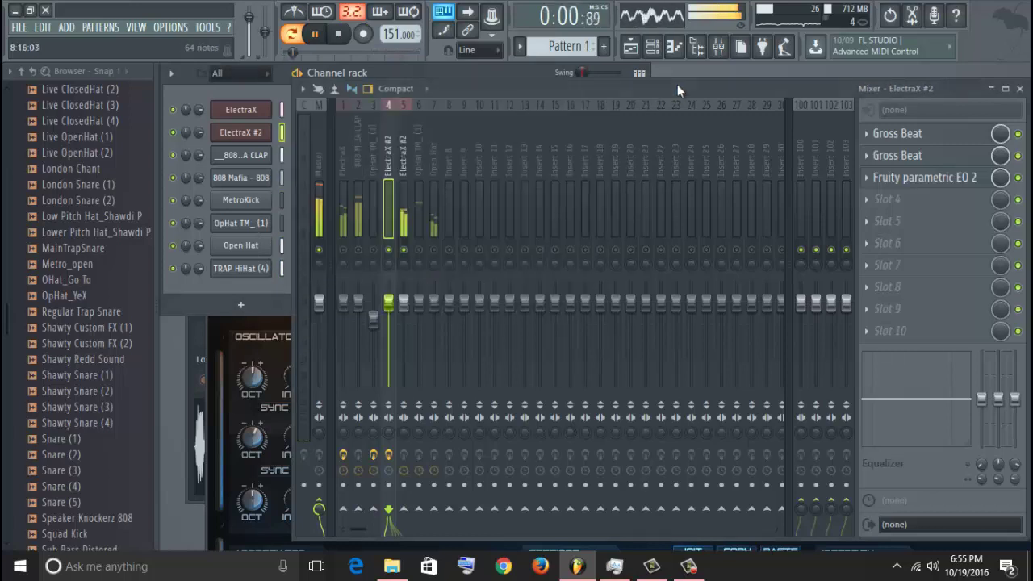
{"action": "right_click", "coordinate": [391, 211]}
{"action": "mouse_move", "coordinate": [476, 189]}
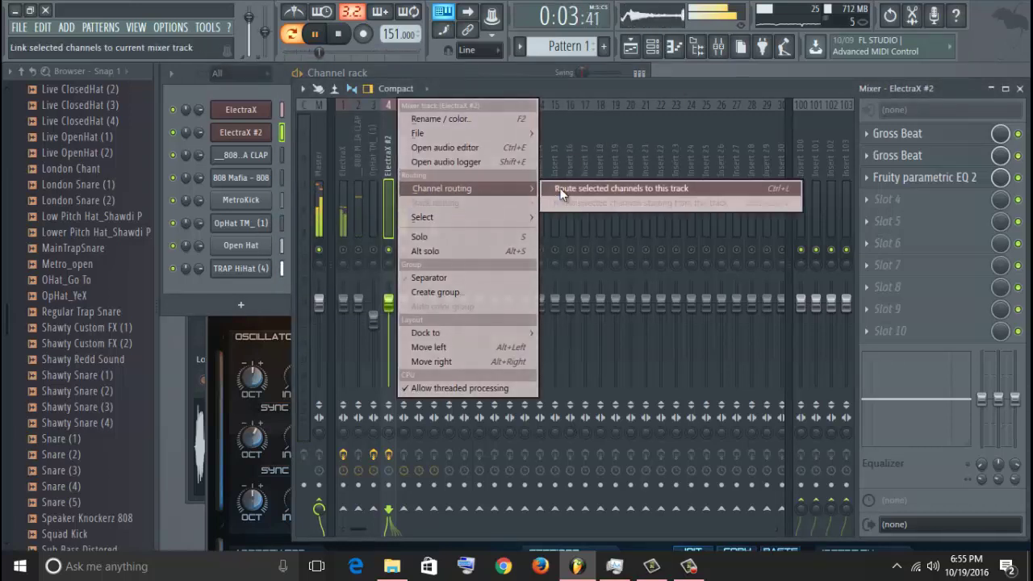
{"action": "left_click", "coordinate": [561, 189]}
- Route the OpHat TM_ (1) channel back to mixer track 3, which holds its EQ and reverb
{"action": "left_click", "coordinate": [416, 247]}
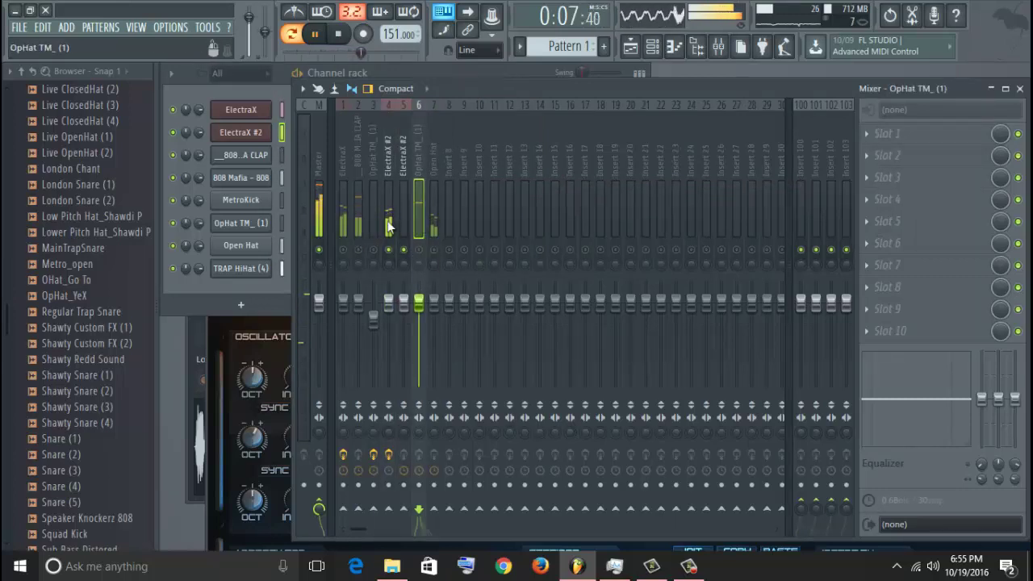
{"action": "left_click", "coordinate": [284, 222]}
{"action": "left_click", "coordinate": [241, 222]}
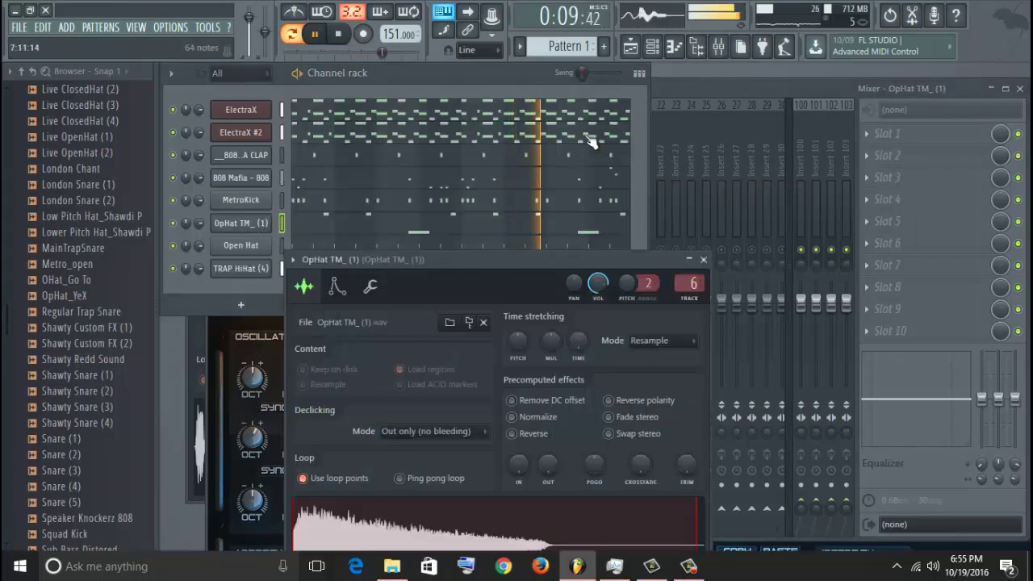
{"action": "left_click", "coordinate": [506, 180]}
{"action": "left_click", "coordinate": [368, 219]}
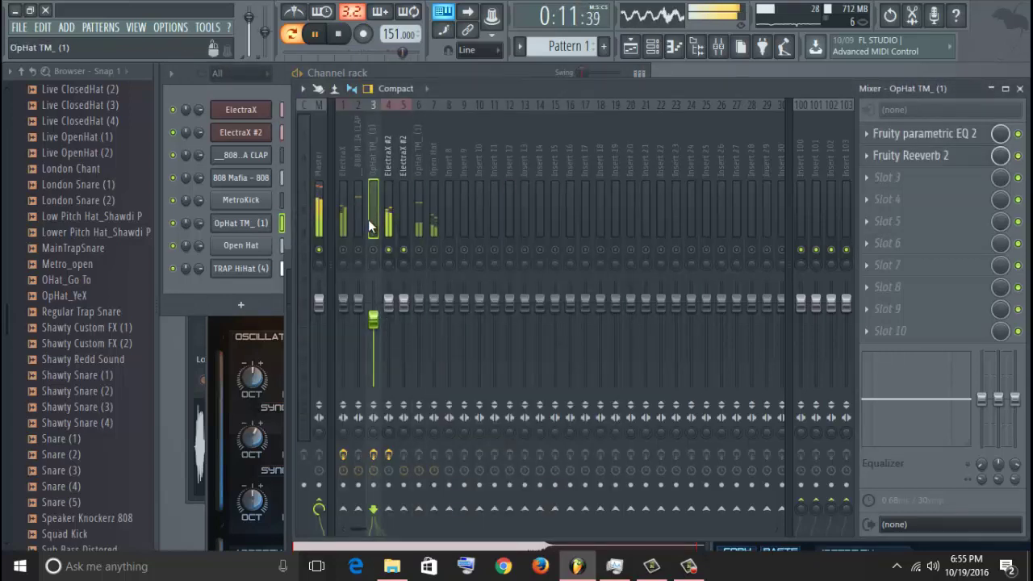
{"action": "right_click", "coordinate": [368, 220]}
{"action": "left_click", "coordinate": [540, 189]}
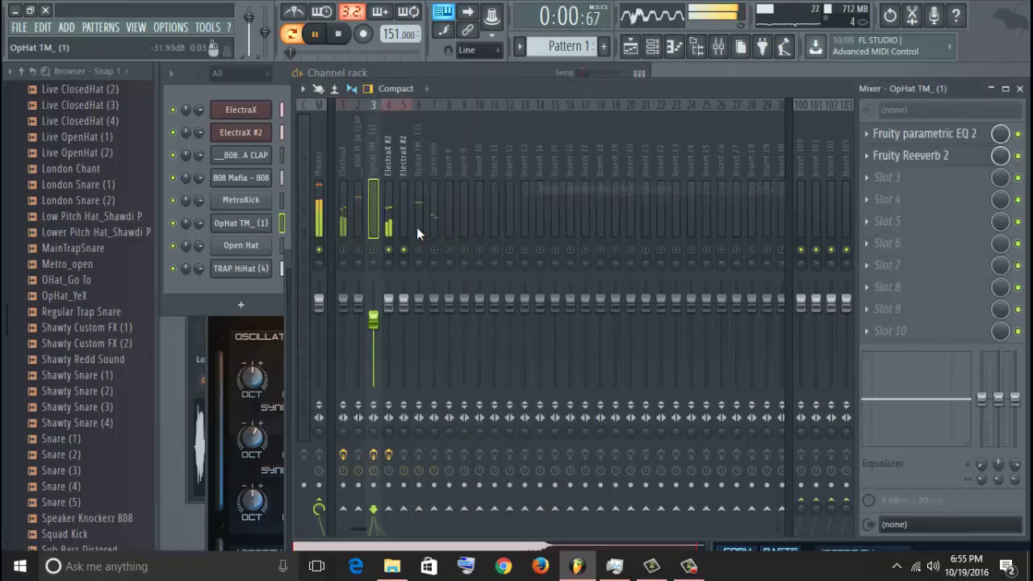
- Route the MetroKick channel to free mixer track 8
{"action": "left_click", "coordinate": [432, 234]}
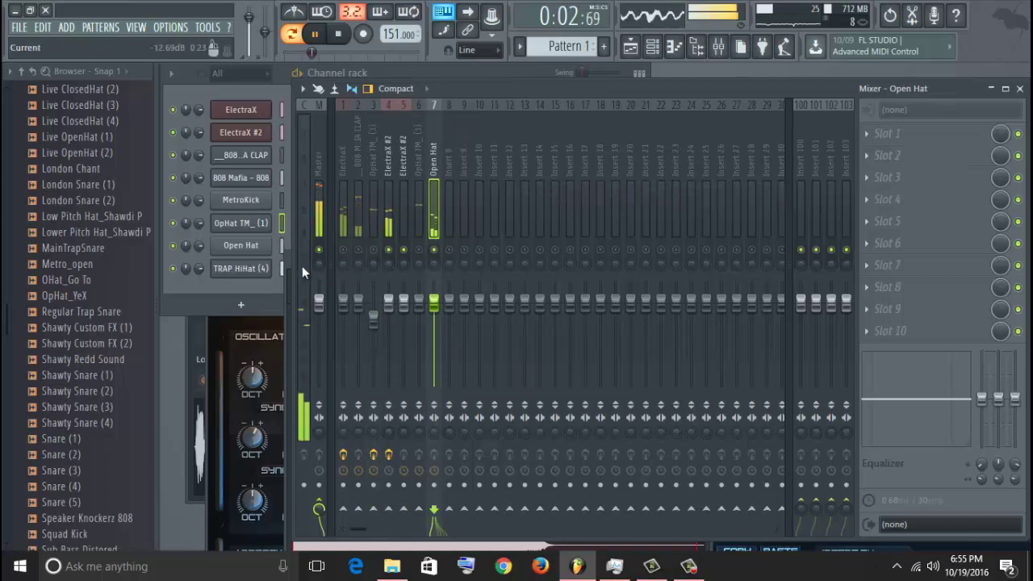
{"action": "left_click", "coordinate": [253, 203]}
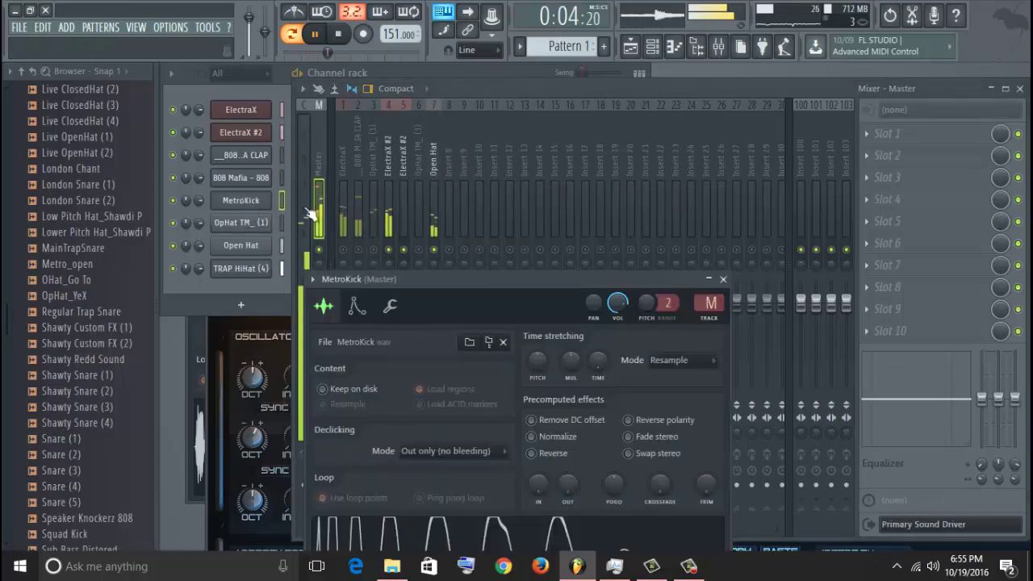
{"action": "left_click", "coordinate": [313, 280]}
{"action": "mouse_move", "coordinate": [468, 319]}
{"action": "left_click", "coordinate": [542, 328]}
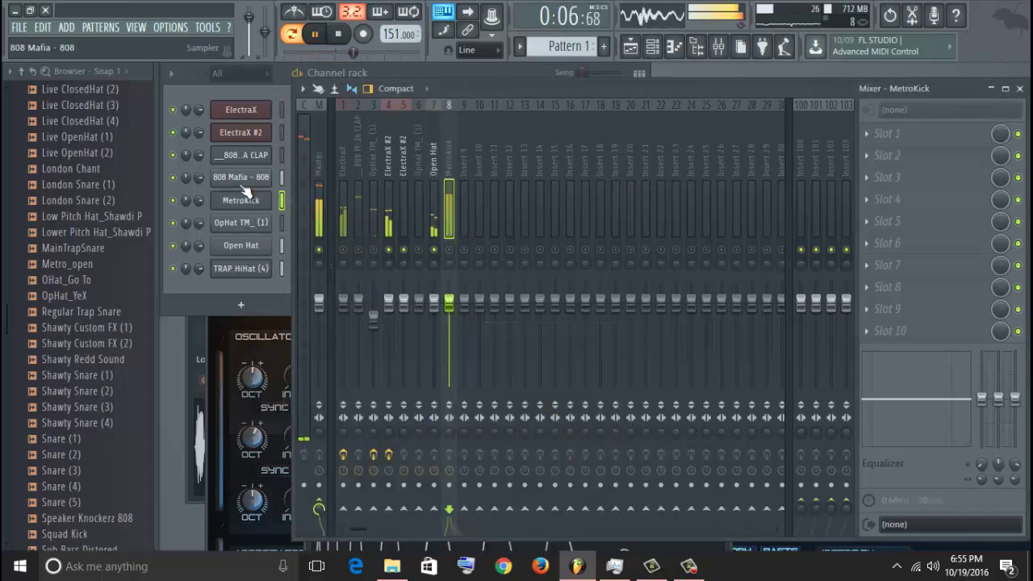
- Route the 808 Mafia - 808 channel to free mixer track 9
{"action": "left_click", "coordinate": [243, 179]}
{"action": "left_click", "coordinate": [276, 170]}
{"action": "mouse_move", "coordinate": [428, 212]}
{"action": "left_click", "coordinate": [469, 214]}
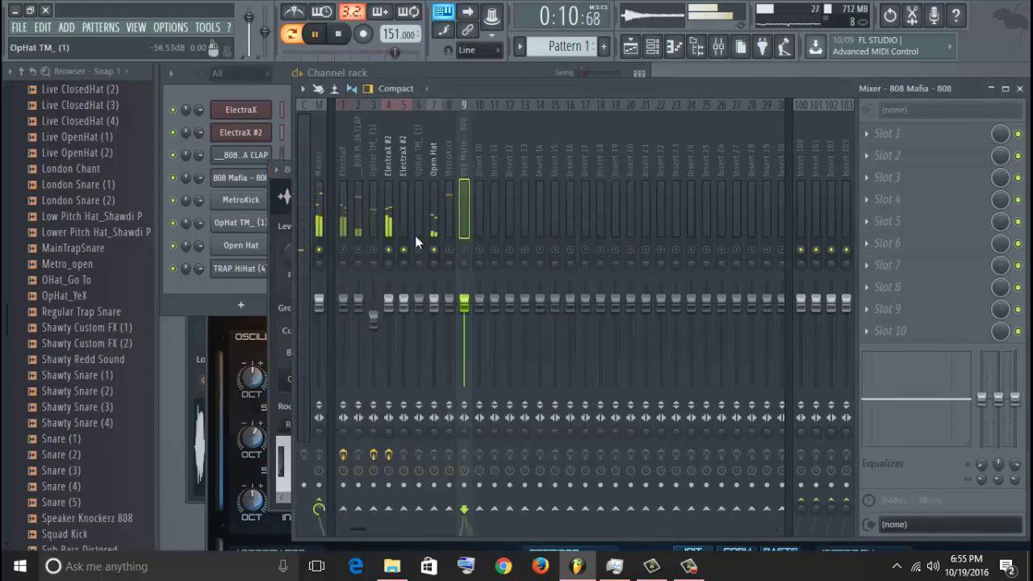
- Route the TRAP HiHat (4) channel to free mixer track 10 and lower that track's level slightly
{"action": "left_click", "coordinate": [239, 272]}
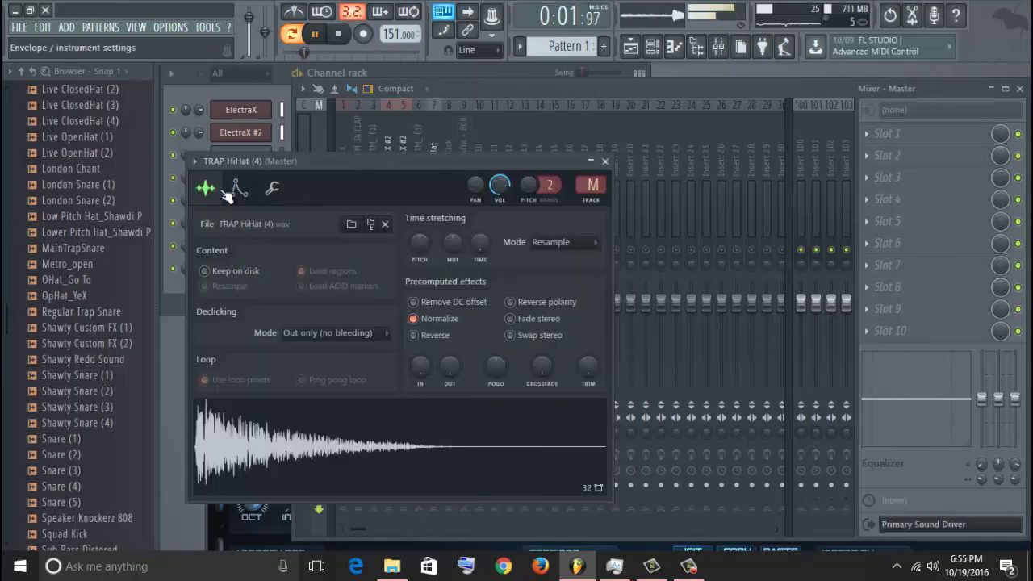
{"action": "left_click", "coordinate": [192, 163]}
{"action": "left_click", "coordinate": [387, 210]}
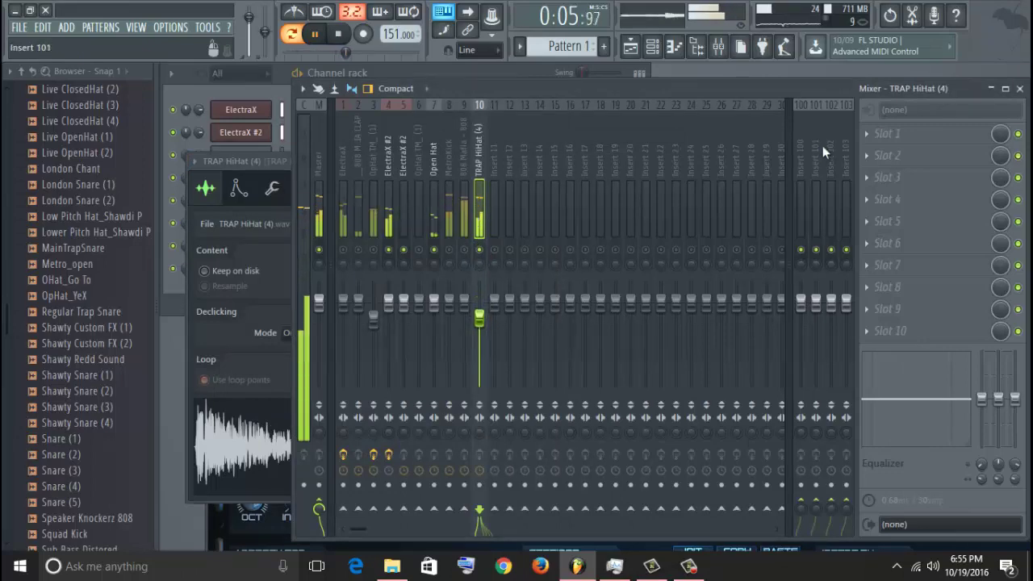
- Add Fruity Parametric EQ 2 to slot 1 of the TRAP HiHat (4) track and cut the low frequencies with band 1
{"action": "left_click", "coordinate": [887, 137]}
{"action": "left_click", "coordinate": [727, 104]}
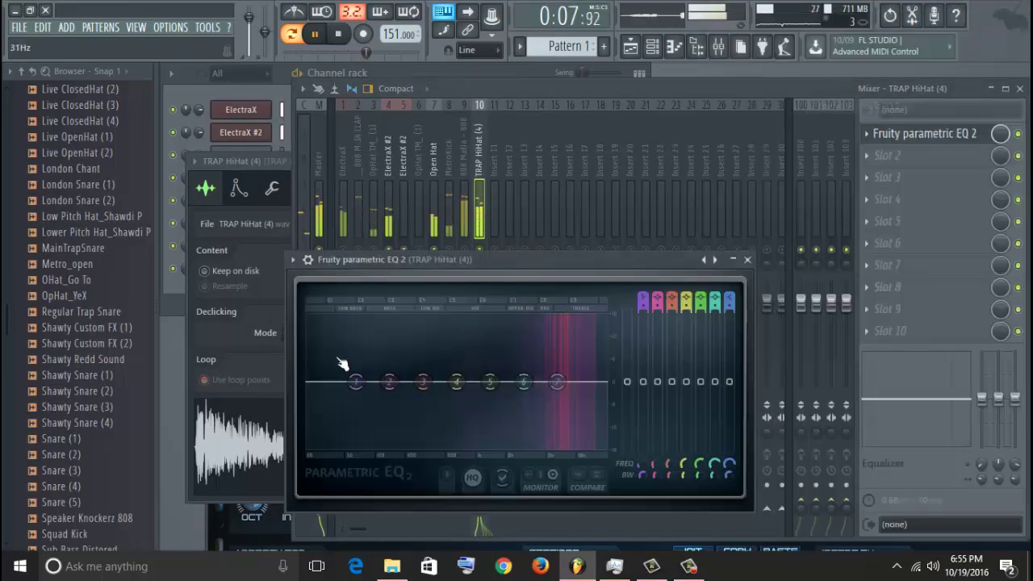
{"action": "left_click_drag", "start_coordinate": [356, 382], "coordinate": [469, 447]}
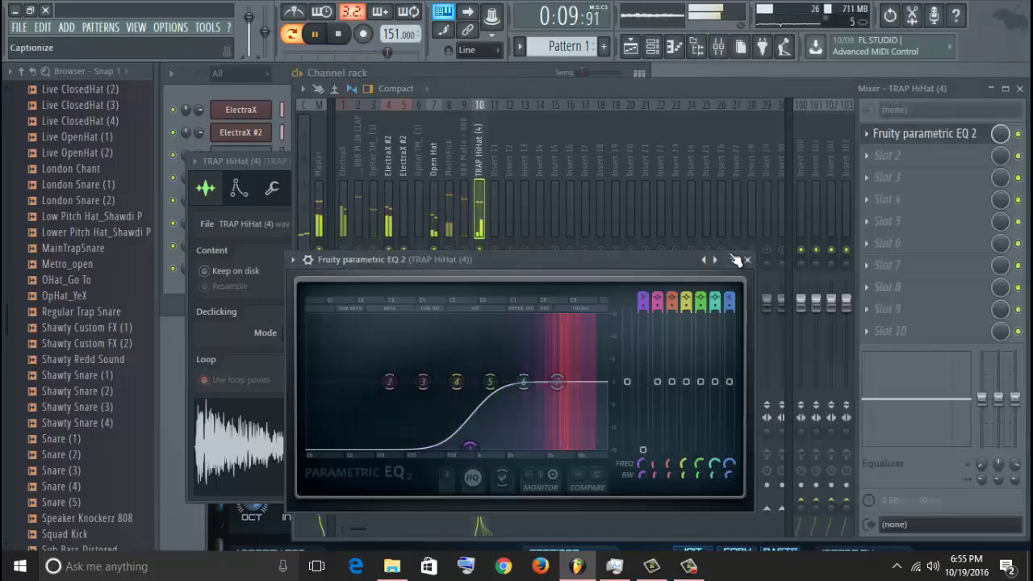
{"action": "left_click", "coordinate": [748, 260]}
- Add Fruity Reeverb 2 to slot 2 of the TRAP HiHat (4) mixer track
{"action": "left_click", "coordinate": [887, 155]}
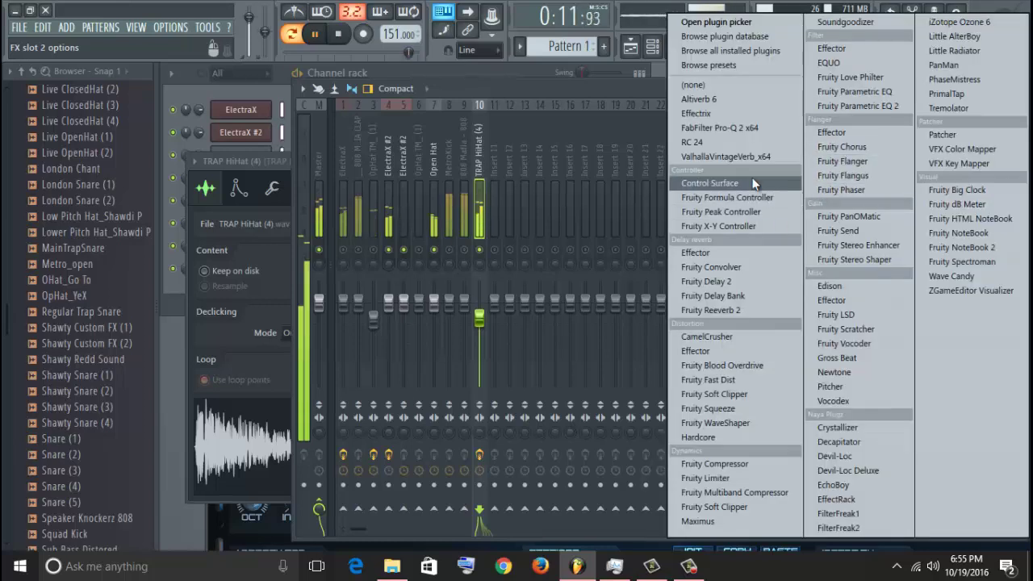
{"action": "left_click", "coordinate": [733, 308]}
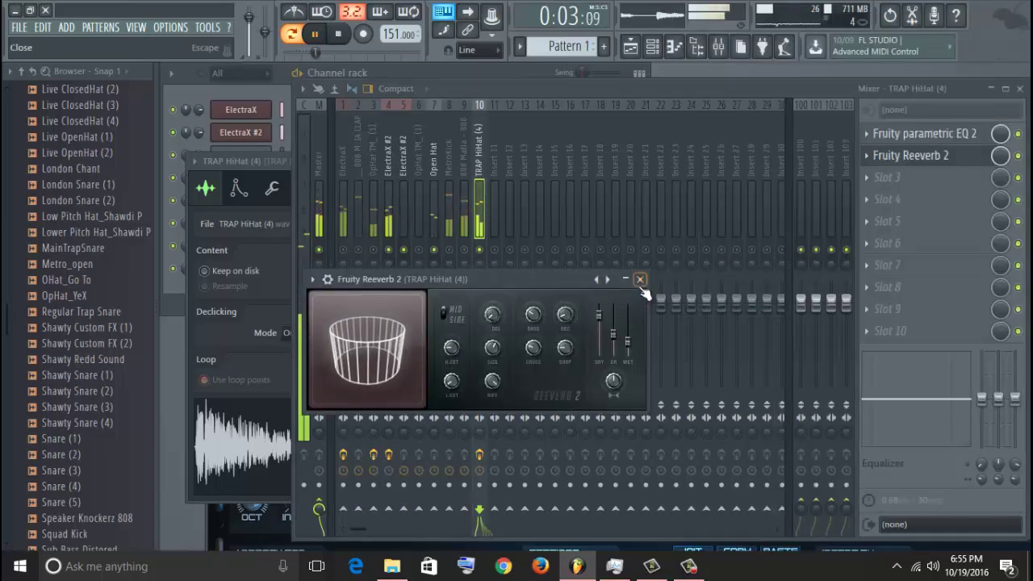
{"action": "left_click", "coordinate": [641, 279]}
- Add Fruity Parametric EQ 2 to slot 1 of the Open Hat mixer track and set band 1 to -18 dB at about 1575 Hz
{"action": "left_click", "coordinate": [437, 226]}
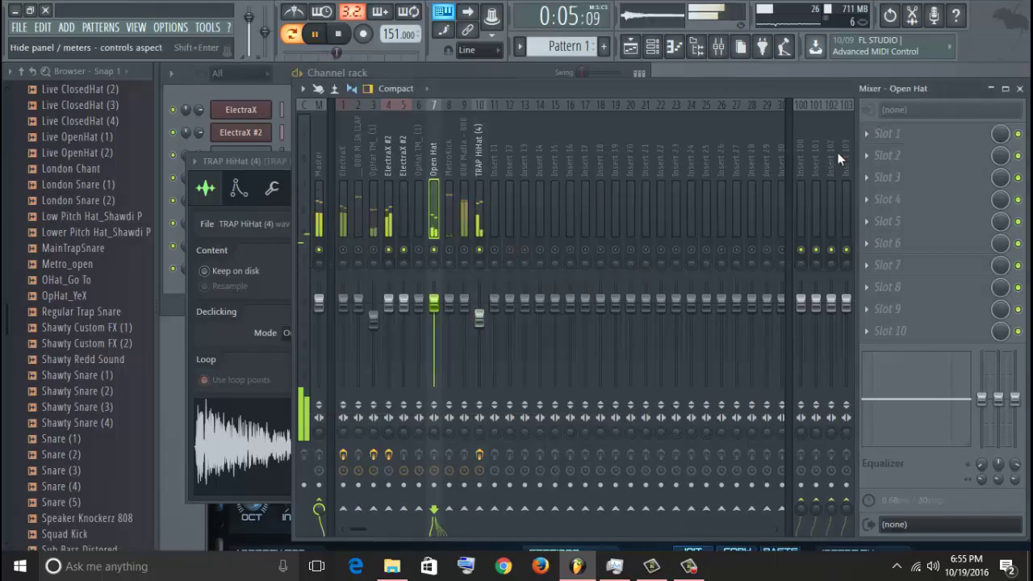
{"action": "left_click", "coordinate": [888, 134]}
{"action": "left_click", "coordinate": [859, 107]}
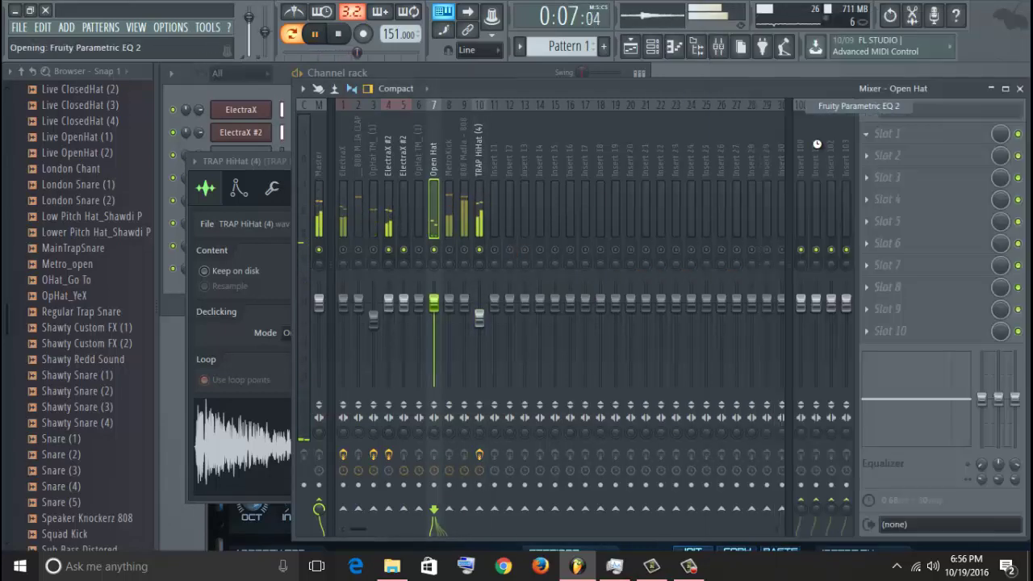
{"action": "left_click_drag", "start_coordinate": [237, 264], "coordinate": [378, 328]}
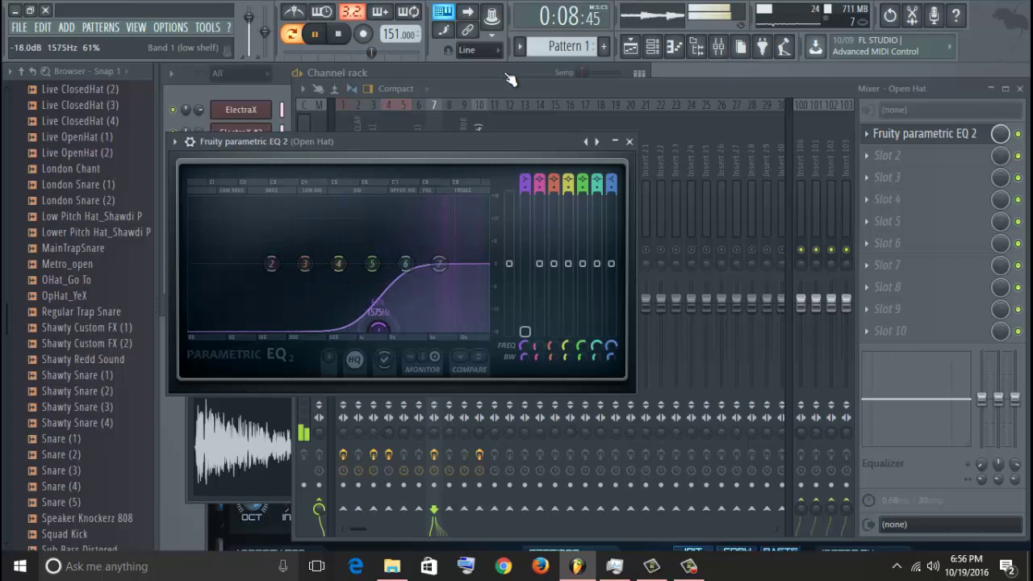
- Lower the Open Hat mixer track's level to about -6.7 dB
{"action": "left_click", "coordinate": [205, 92]}
{"action": "left_click", "coordinate": [263, 249]}
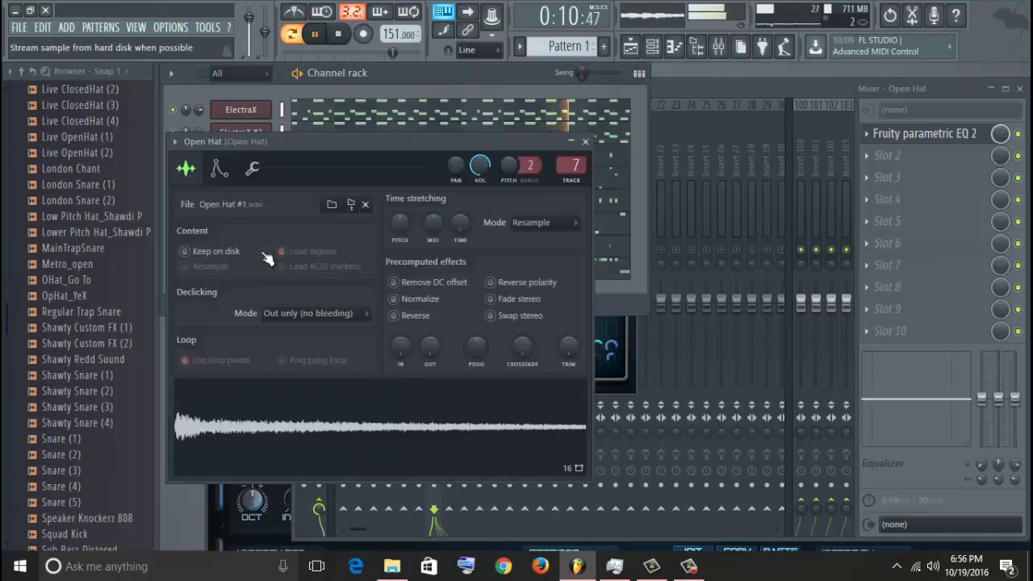
{"action": "left_click", "coordinate": [453, 309]}
{"action": "left_click", "coordinate": [646, 94]}
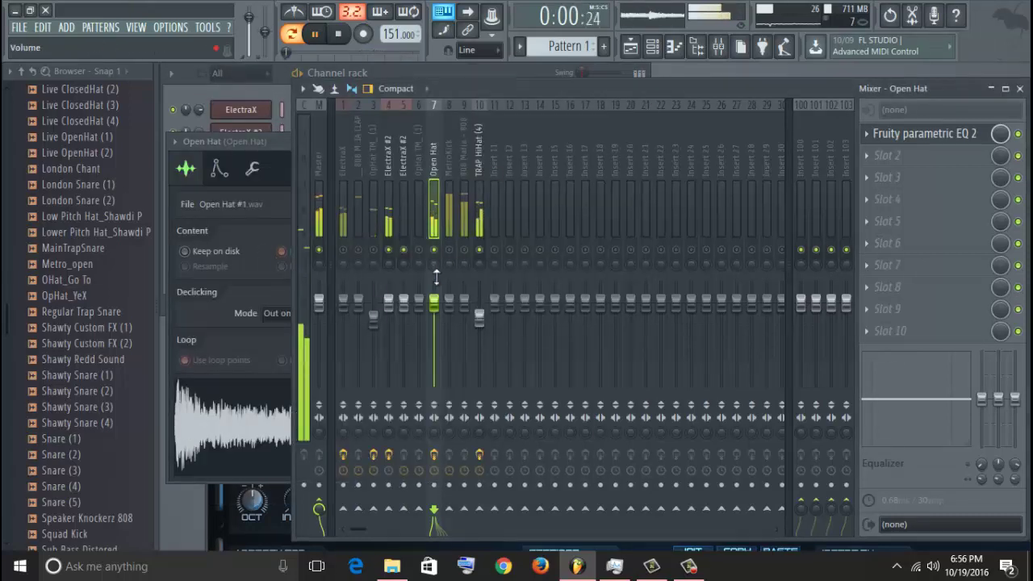
{"action": "left_click", "coordinate": [452, 235]}
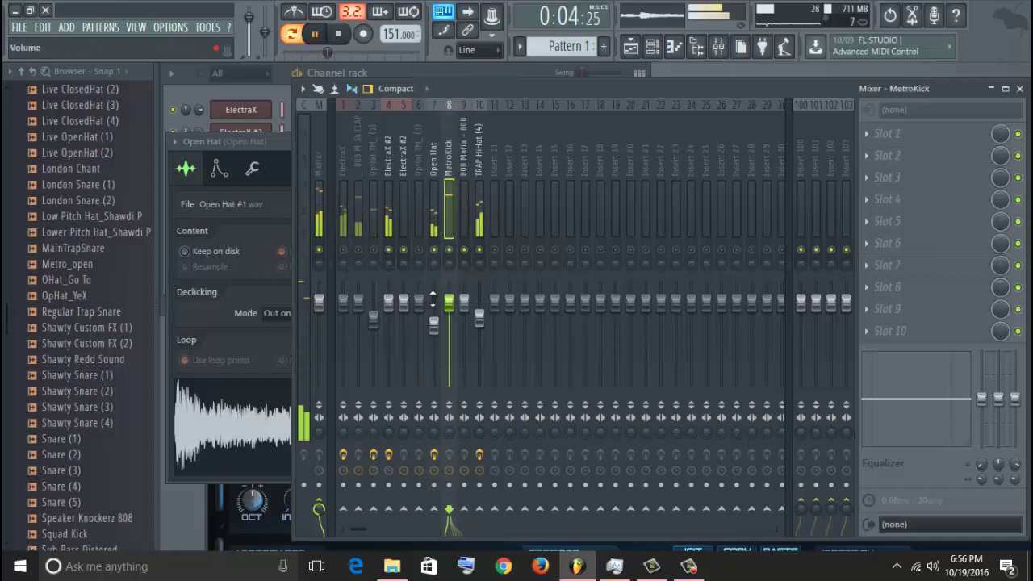
{"action": "left_click", "coordinate": [435, 327]}
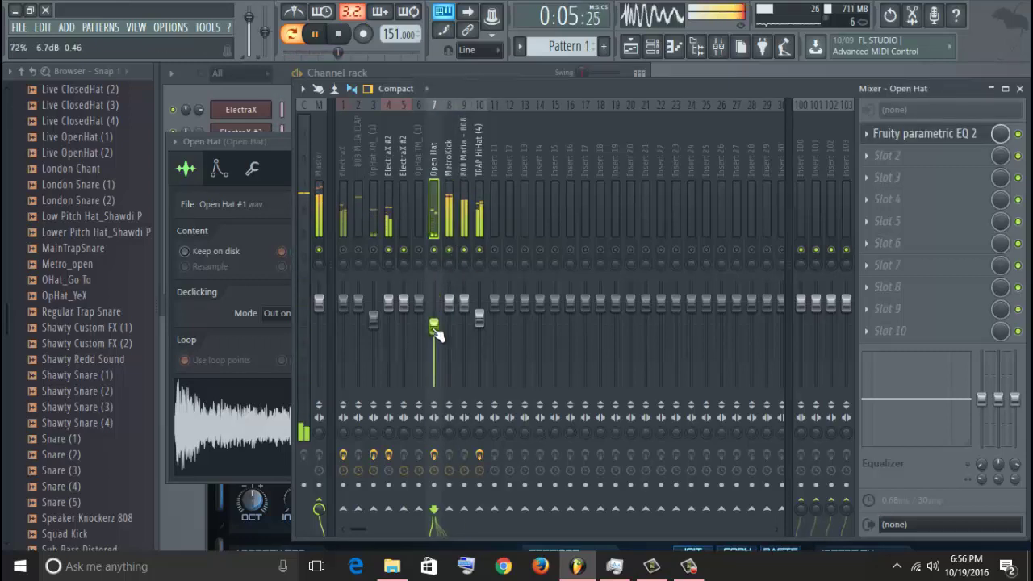
- Add FabFilter Pro-Q 2 x64 to slot 1 of the MetroKick mixer track and load its Drums preset
{"action": "left_click", "coordinate": [450, 211]}
{"action": "left_click", "coordinate": [903, 146]}
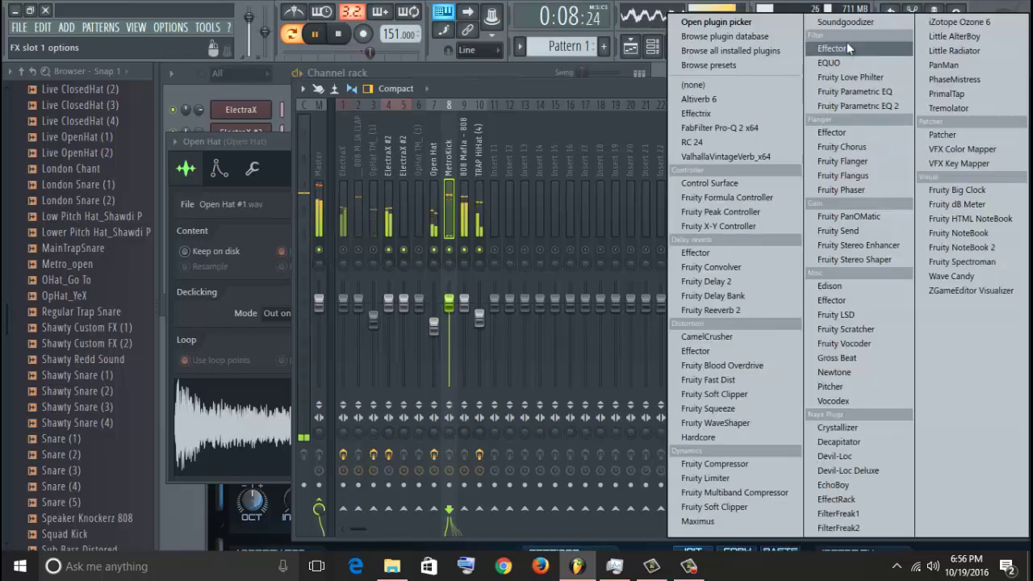
{"action": "left_click", "coordinate": [772, 130]}
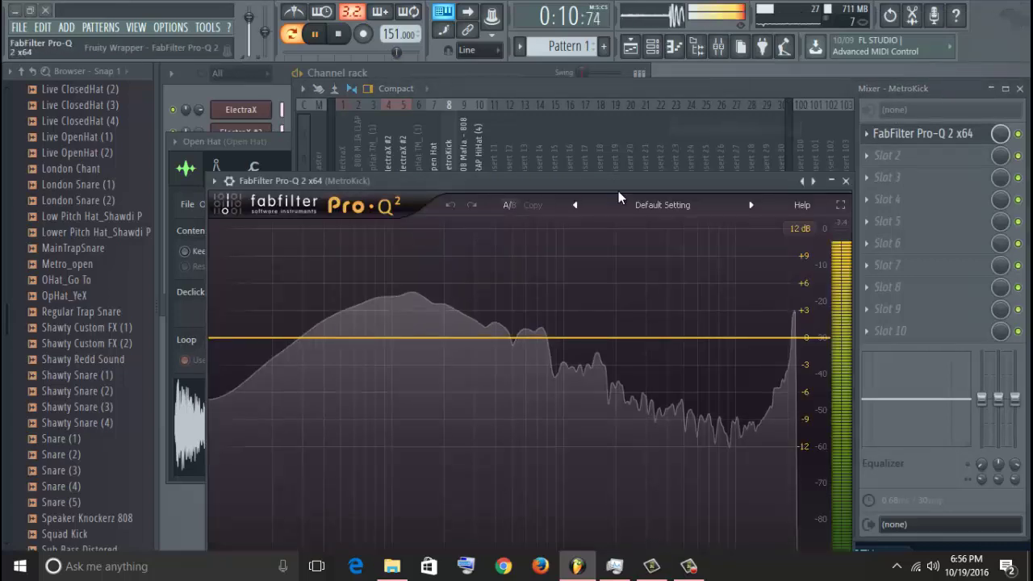
{"action": "left_click", "coordinate": [642, 204]}
{"action": "left_click", "coordinate": [628, 231]}
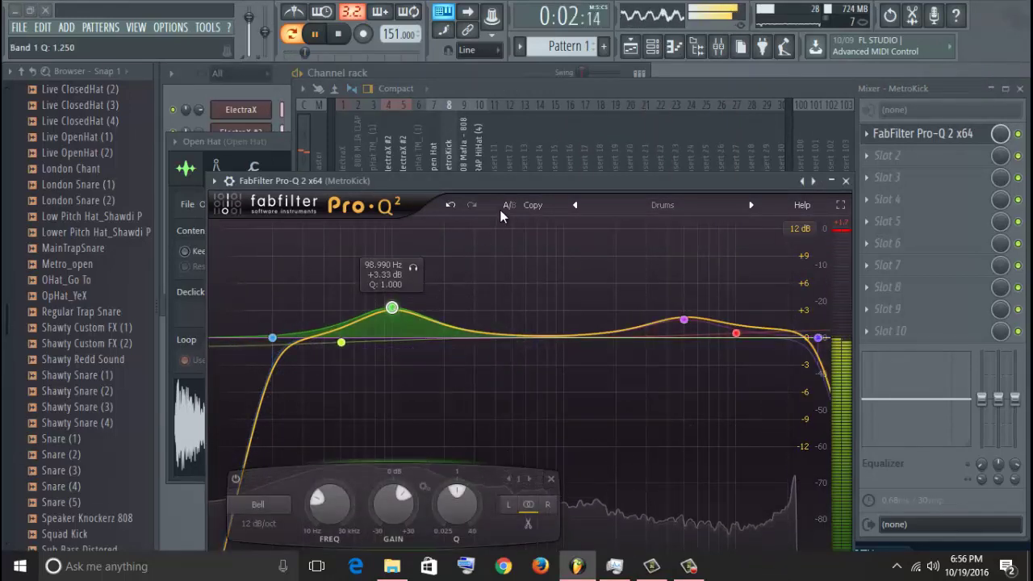
- Narrow the 98.990 Hz bell band of the MetroKick EQ to a Q of about 3, then close the plugin
{"action": "left_click_drag", "start_coordinate": [393, 313], "coordinate": [396, 270]}
{"action": "left_click_drag", "start_coordinate": [465, 462], "coordinate": [473, 387]}
{"action": "scroll", "coordinate": [473, 460], "scroll_direction": "up", "scroll_amount": 5}
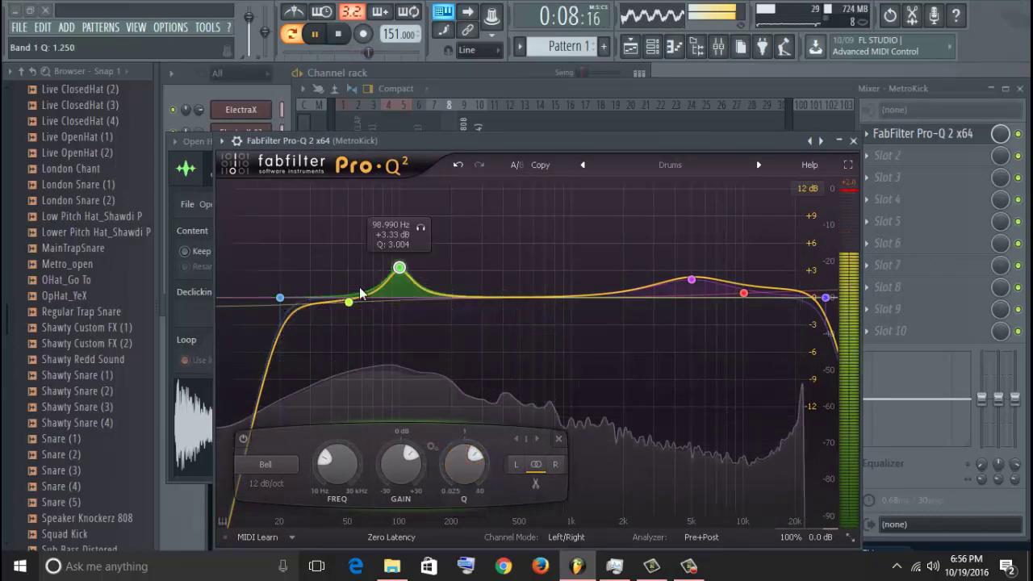
{"action": "key", "text": "Escape"}
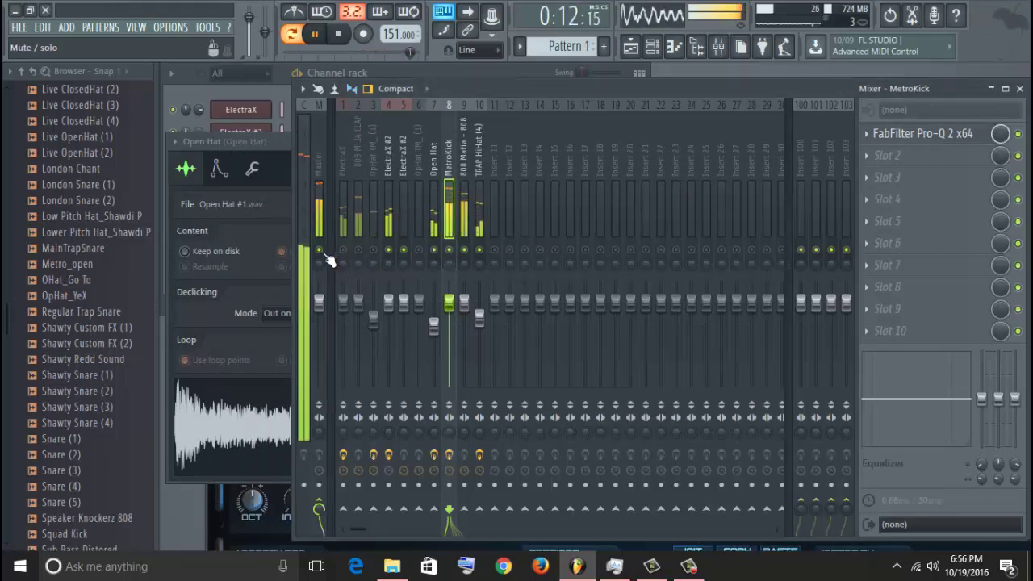
- Browse the open drum kit folder, audition the Dope OHat sample and collapse the folder
{"action": "left_click", "coordinate": [266, 89]}
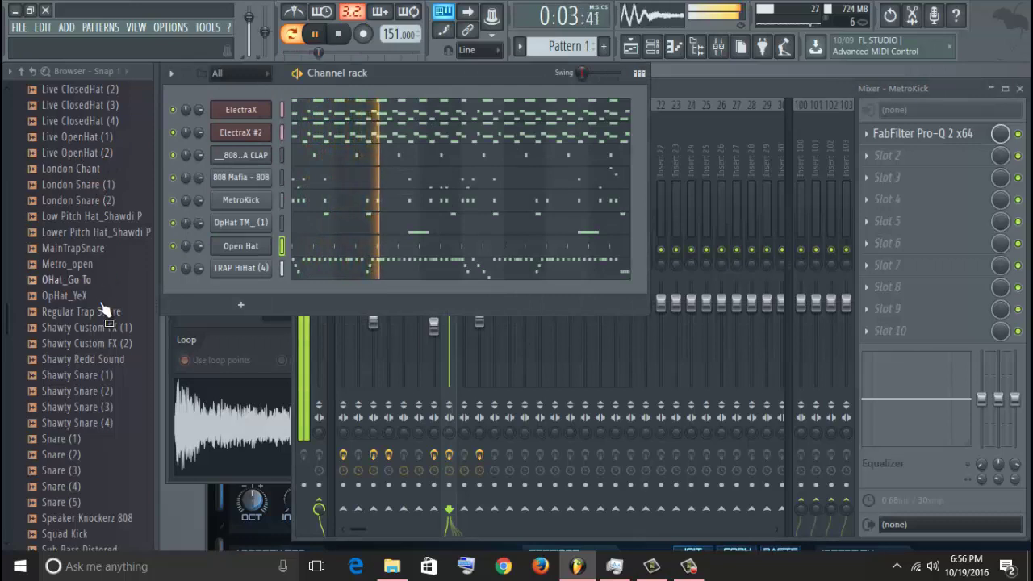
{"action": "scroll", "coordinate": [102, 339], "scroll_direction": "down", "scroll_amount": 5}
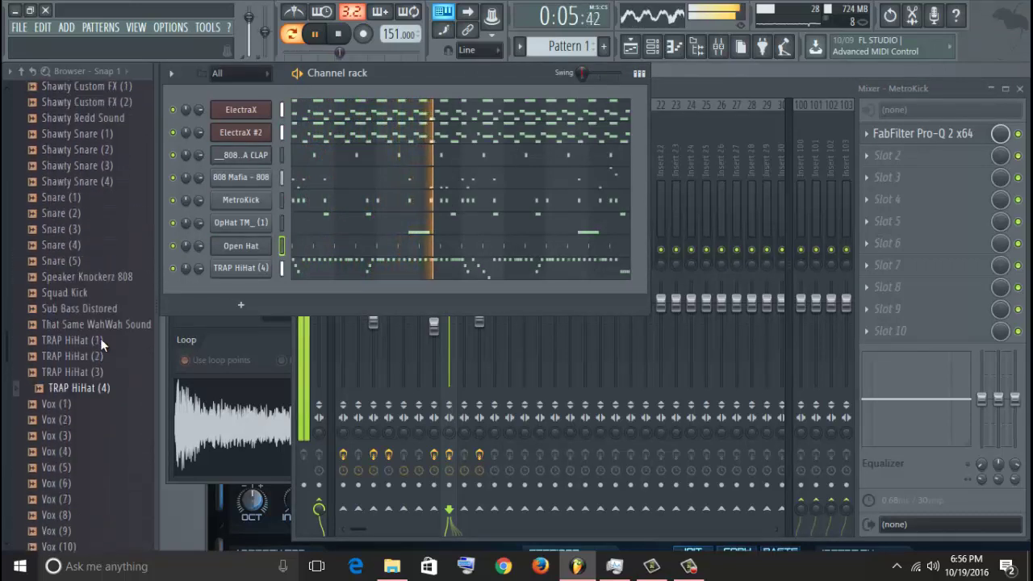
{"action": "scroll", "coordinate": [100, 338], "scroll_direction": "up", "scroll_amount": 20}
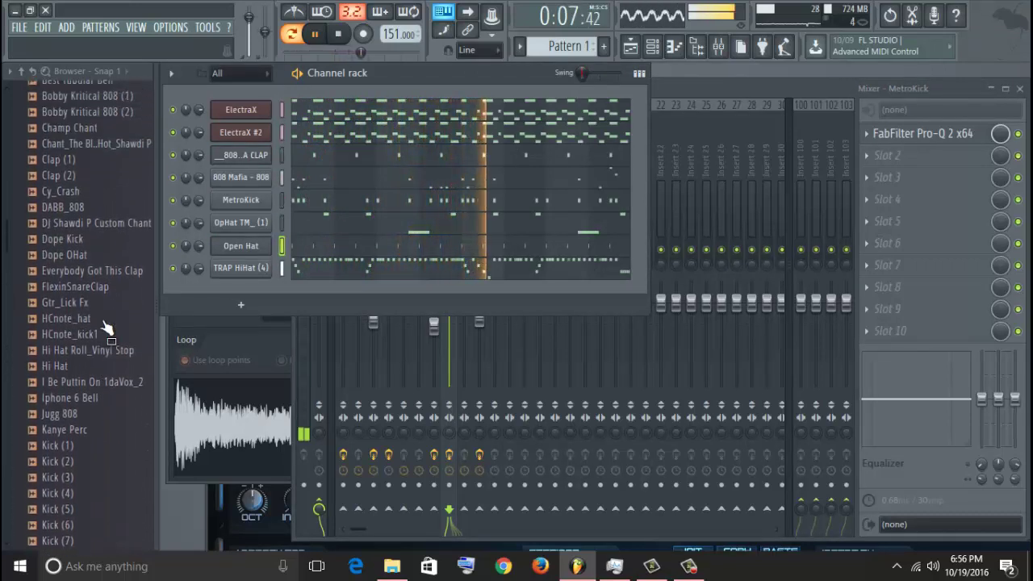
{"action": "scroll", "coordinate": [102, 319], "scroll_direction": "up", "scroll_amount": 3}
{"action": "left_click", "coordinate": [108, 394]}
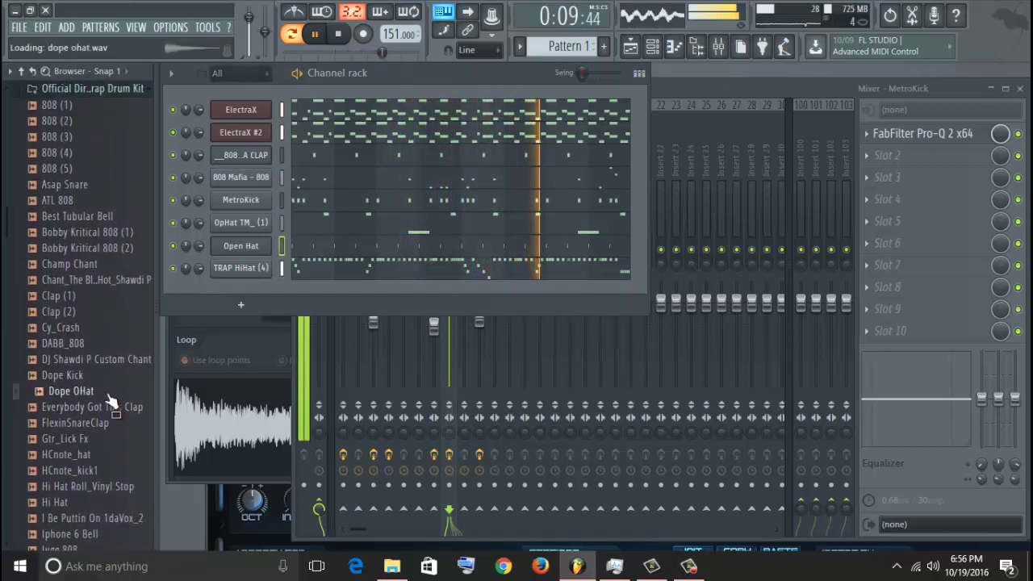
{"action": "left_click", "coordinate": [90, 88]}
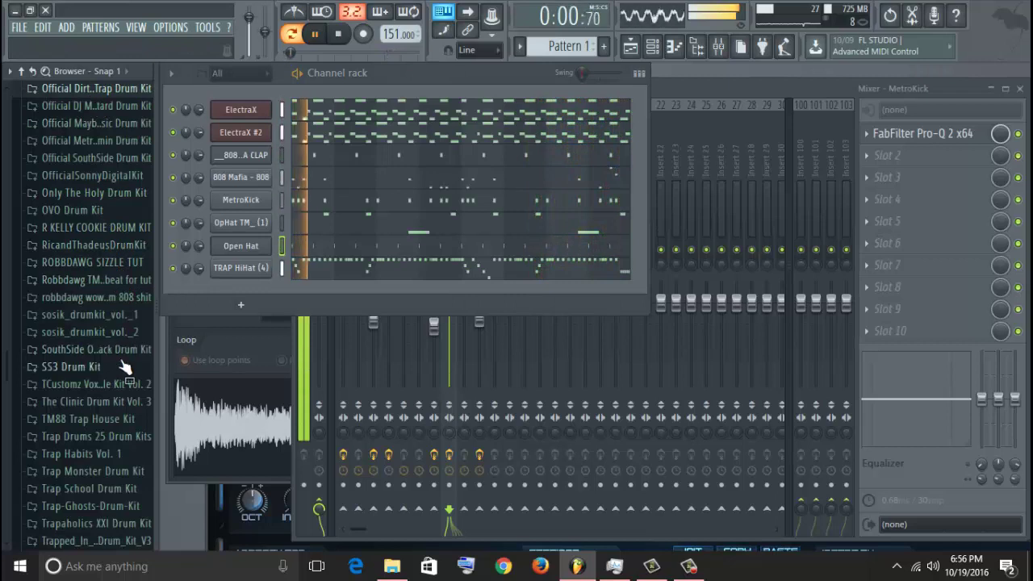
- Insert __SOUFSIDE SLAP from the TM88 Trap House Kit's CLAPS & SNARES folder as a channel below the clap and paste the clap's notes into it
{"action": "scroll", "coordinate": [121, 376], "scroll_direction": "down", "scroll_amount": 6}
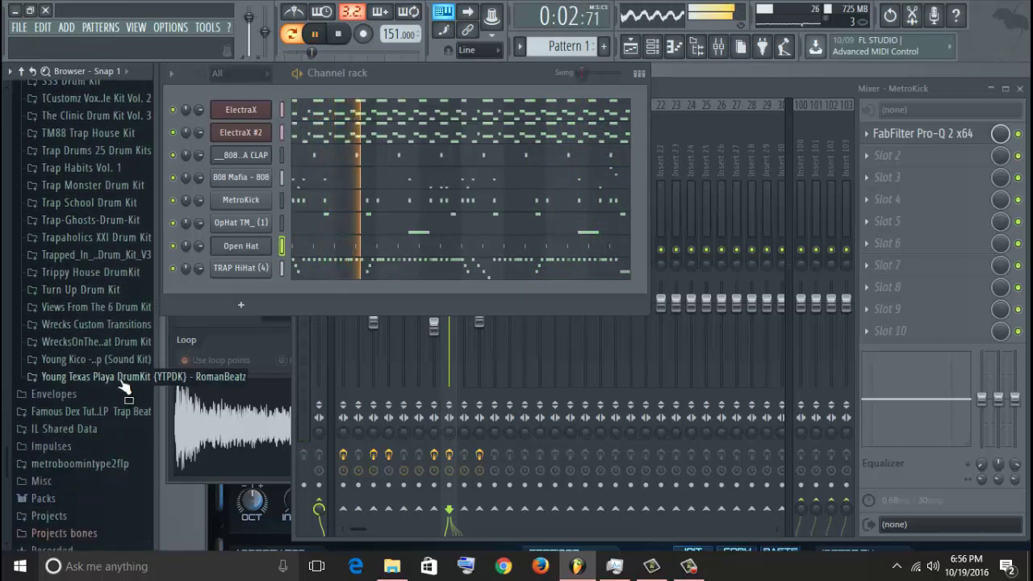
{"action": "scroll", "coordinate": [108, 335], "scroll_direction": "up", "scroll_amount": 4}
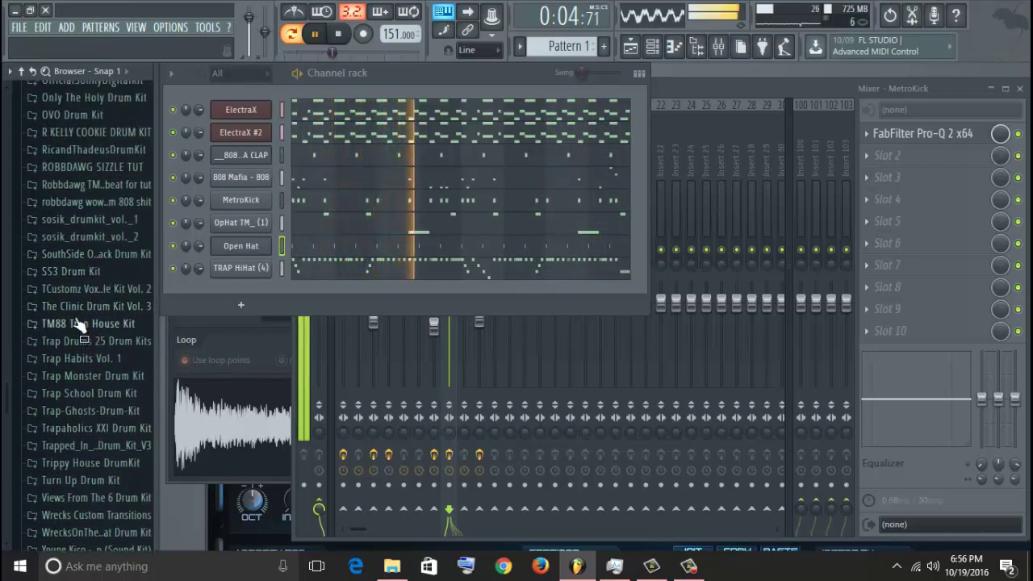
{"action": "left_click", "coordinate": [79, 323]}
{"action": "scroll", "coordinate": [97, 359], "scroll_direction": "down", "scroll_amount": 2}
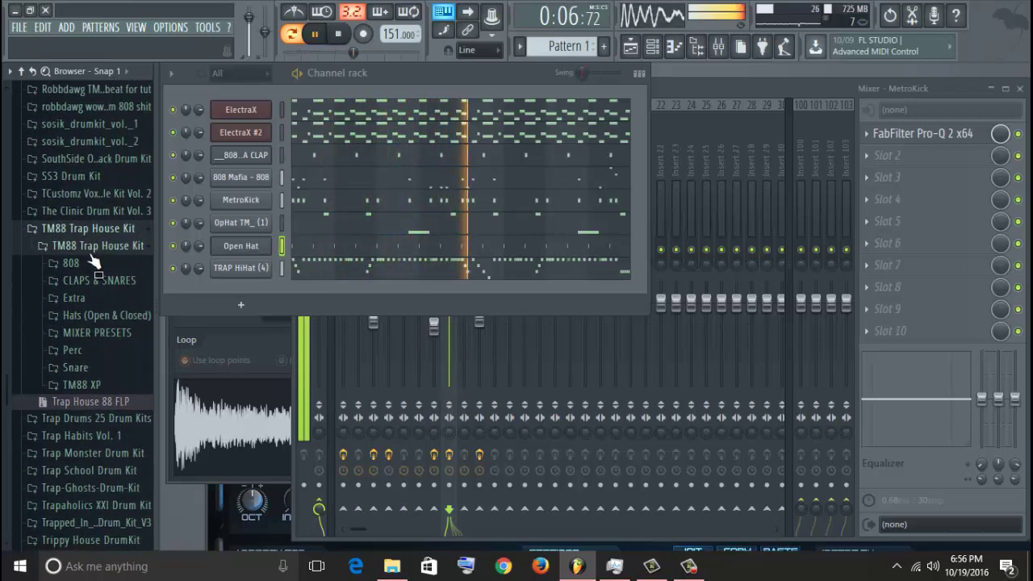
{"action": "left_click", "coordinate": [91, 368]}
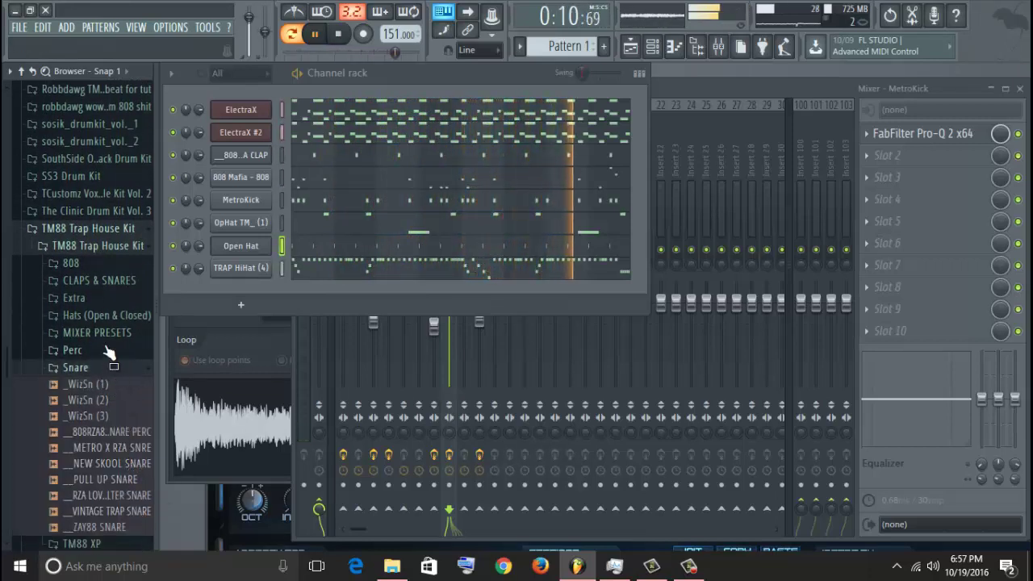
{"action": "left_click", "coordinate": [100, 280]}
{"action": "left_click_drag", "start_coordinate": [121, 424], "coordinate": [245, 167]}
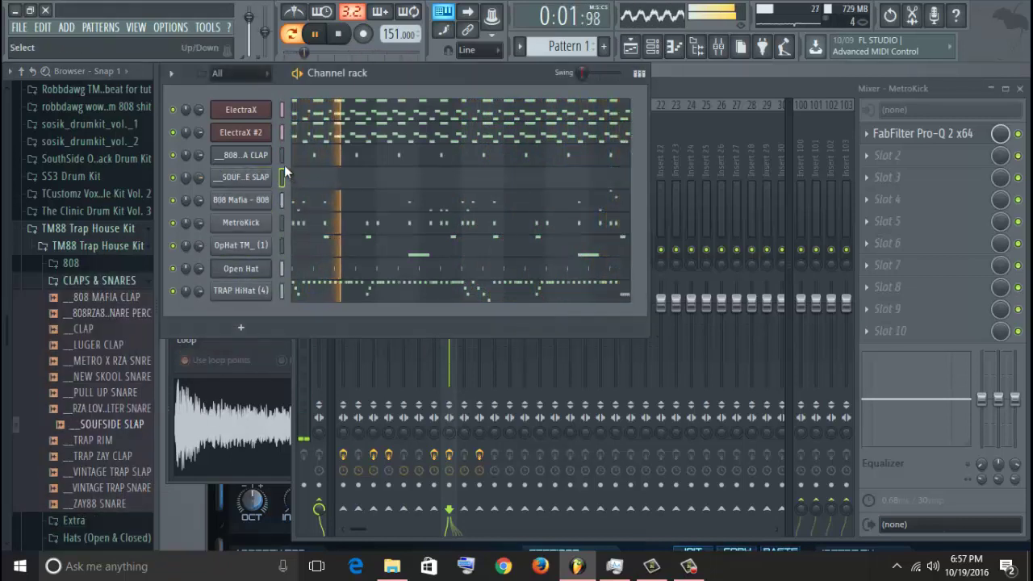
{"action": "key", "text": "ctrl+v"}
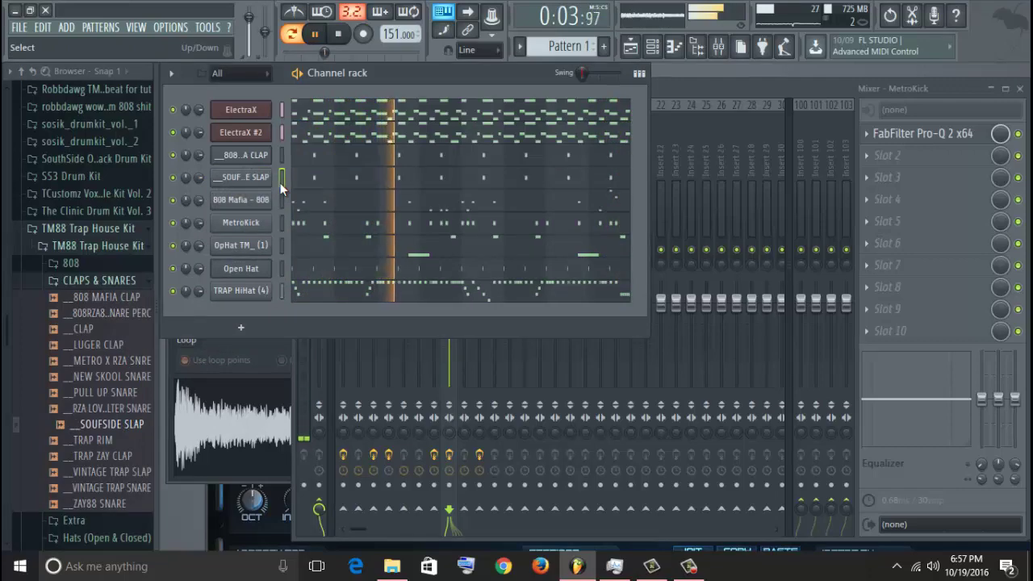
- Lower the velocities of all eight __SOUFSIDE SLAP notes to about 76% in the piano roll
{"action": "left_click", "coordinate": [240, 177]}
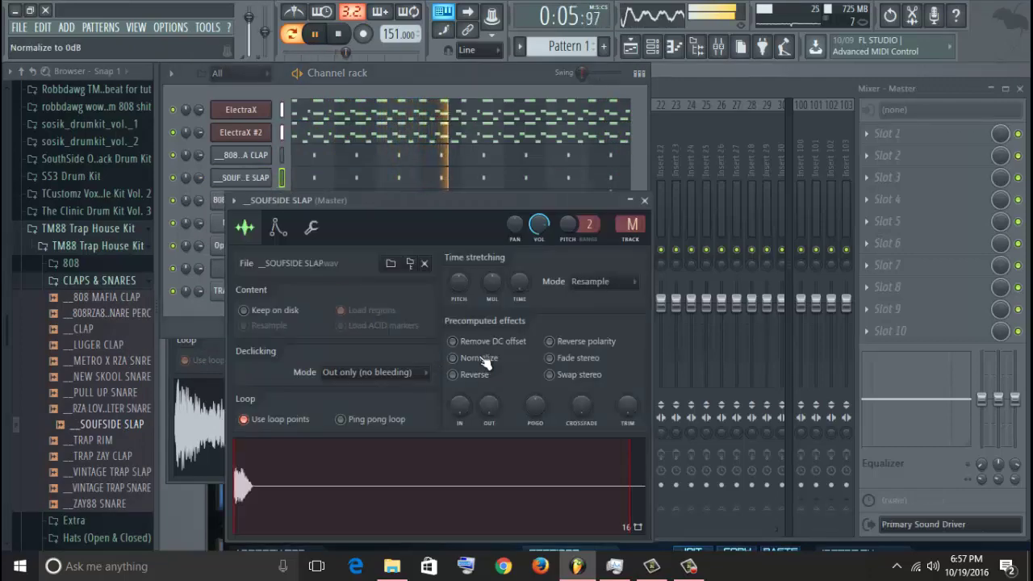
{"action": "key", "text": "F7"}
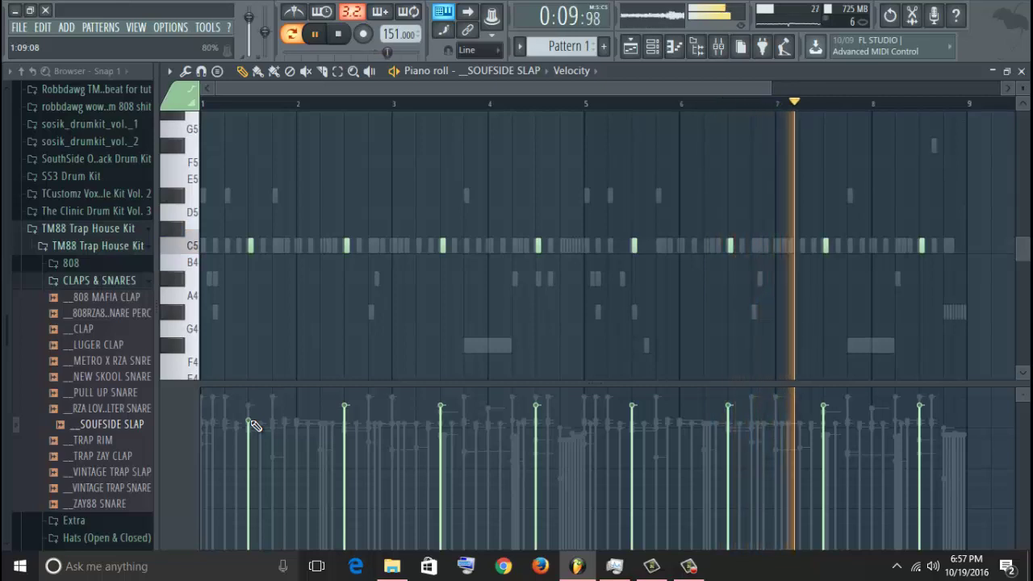
{"action": "left_click_drag", "start_coordinate": [275, 426], "coordinate": [452, 431]}
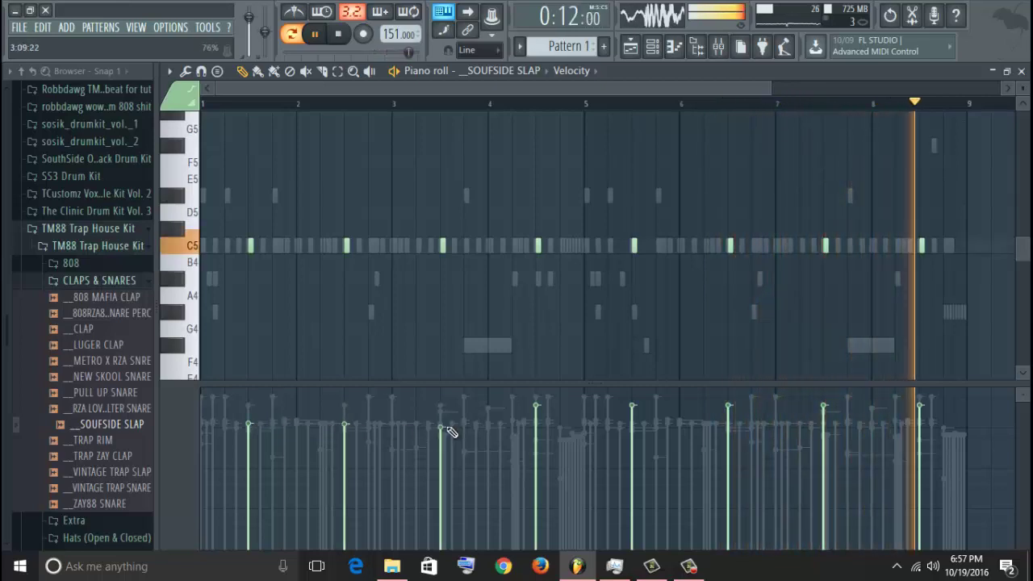
{"action": "left_click_drag", "start_coordinate": [543, 434], "coordinate": [920, 431]}
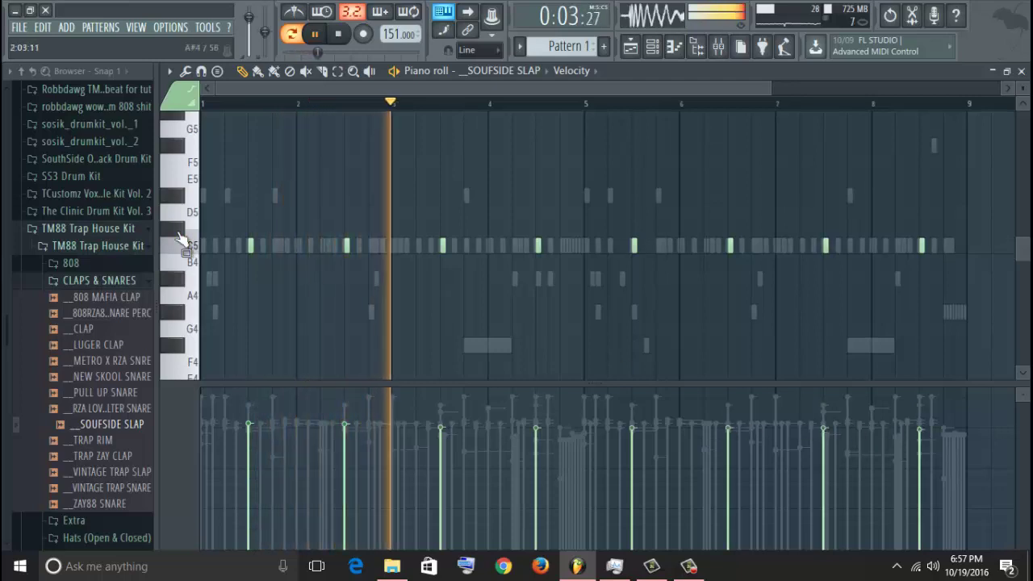
- Add extra one-step C5 notes to the __SOUFSIDE SLAP pattern at step 3 of bars 1, 4, 5 and 8
{"action": "key", "text": "space"}
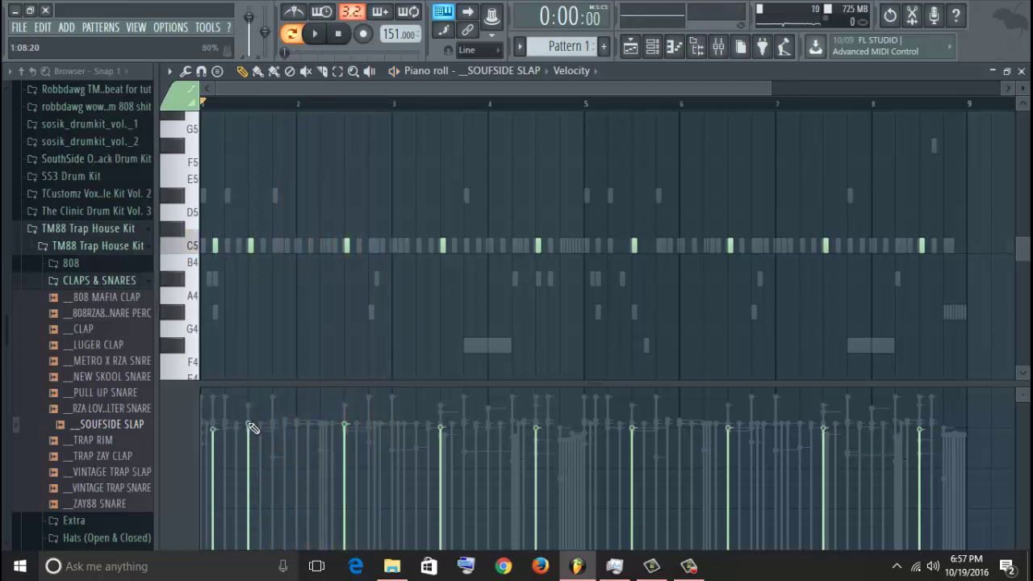
{"action": "key", "text": "space"}
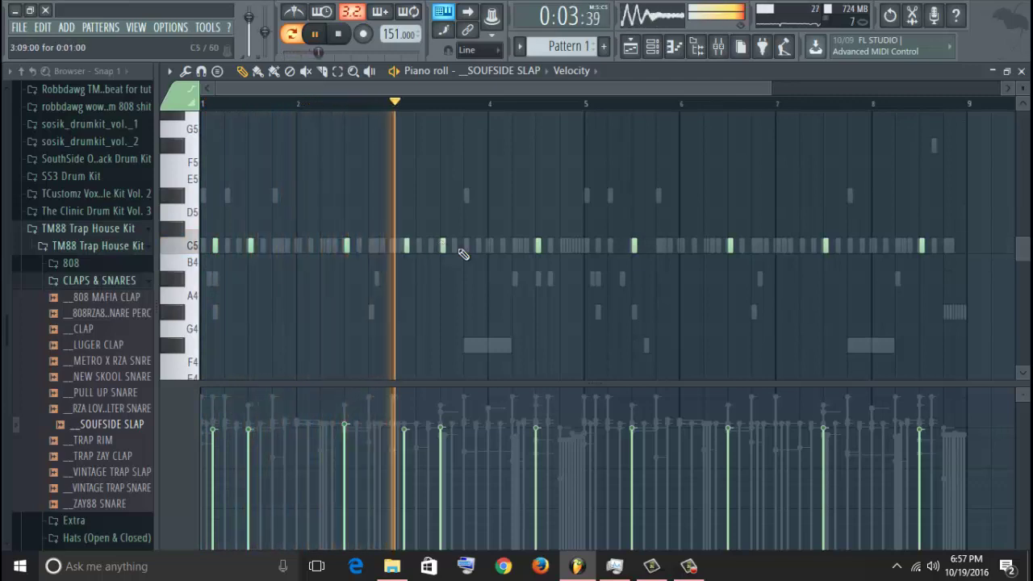
{"action": "key", "text": "space"}
{"action": "key", "text": "space"}
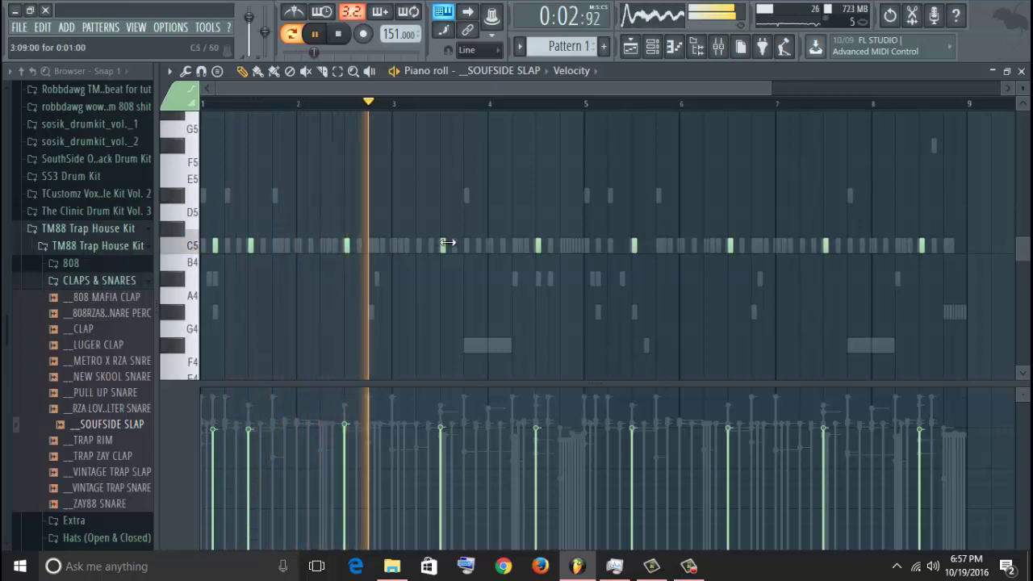
{"action": "left_click", "coordinate": [501, 246]}
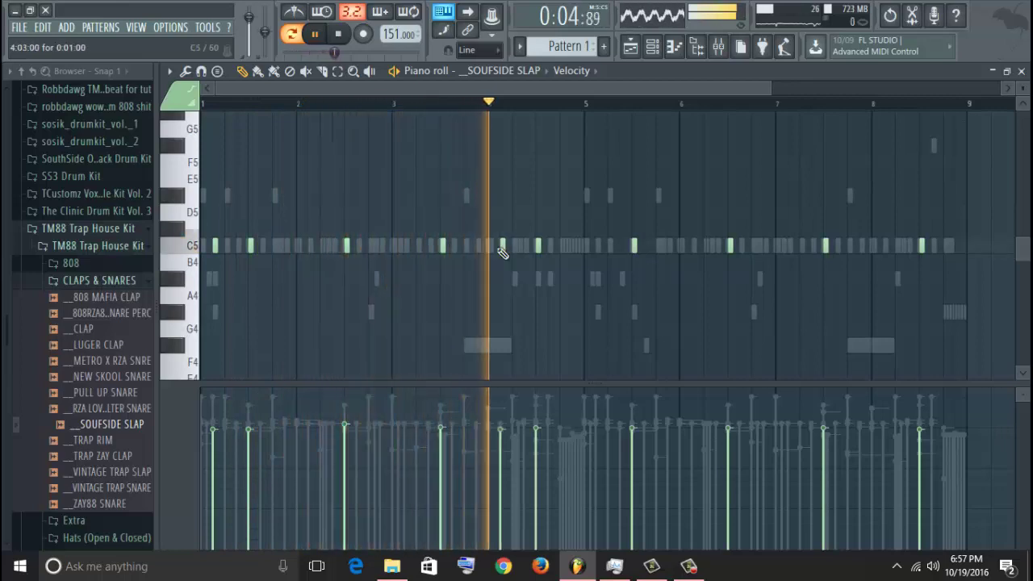
{"action": "left_click", "coordinate": [608, 246]}
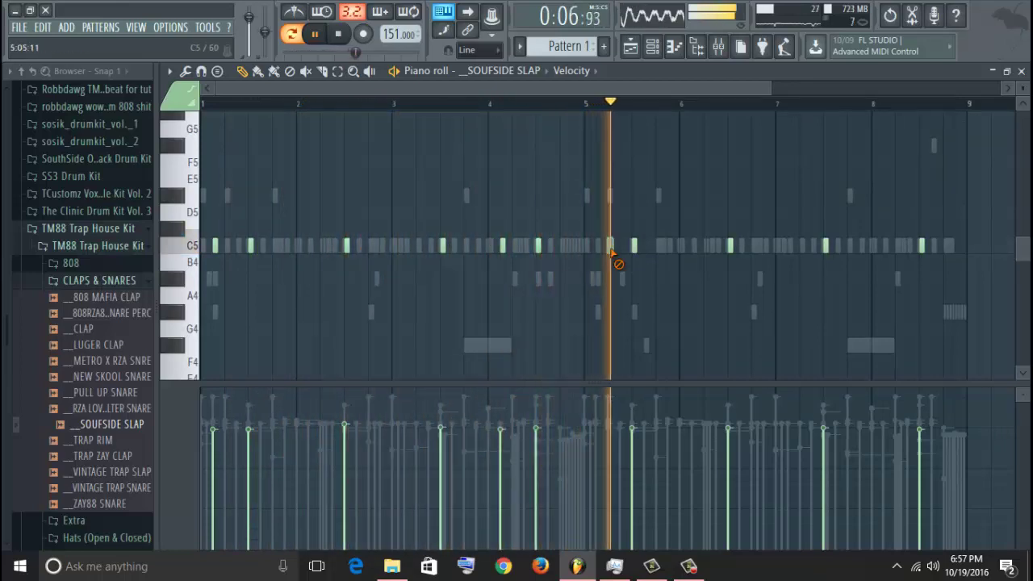
{"action": "left_click_drag", "start_coordinate": [608, 246], "coordinate": [597, 246]}
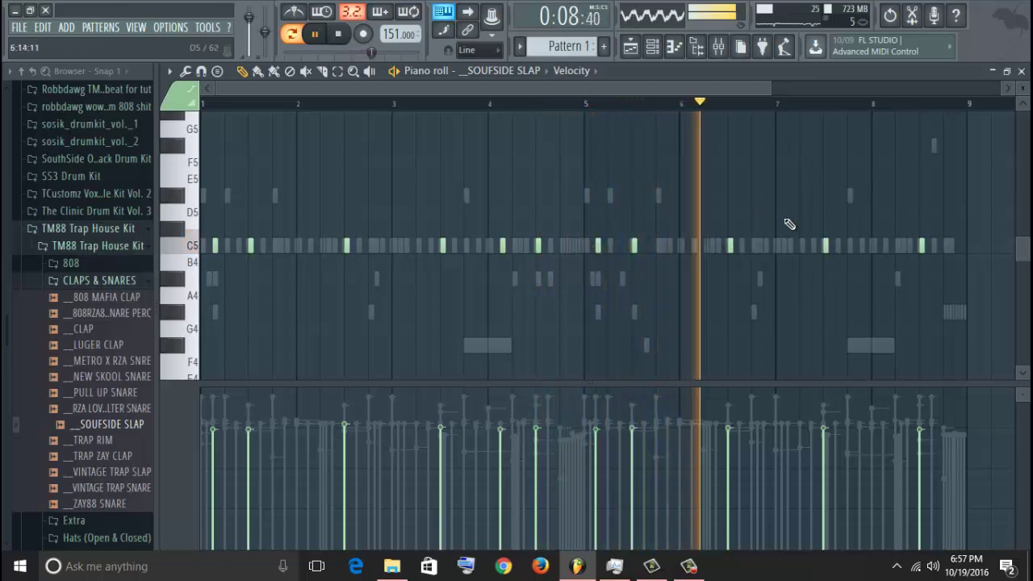
{"action": "left_click", "coordinate": [880, 246]}
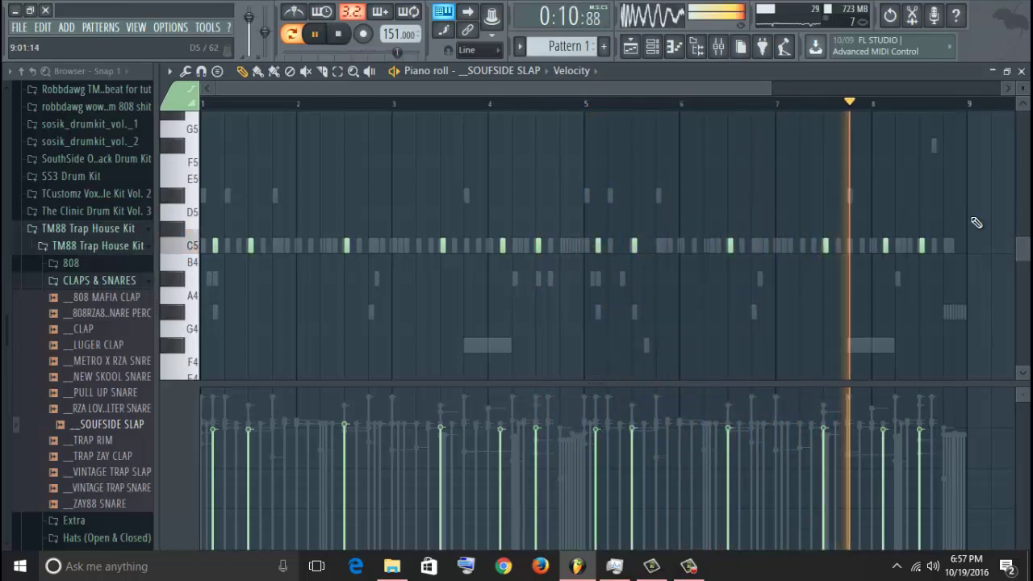
{"action": "left_click", "coordinate": [956, 246]}
{"action": "right_click", "coordinate": [956, 246]}
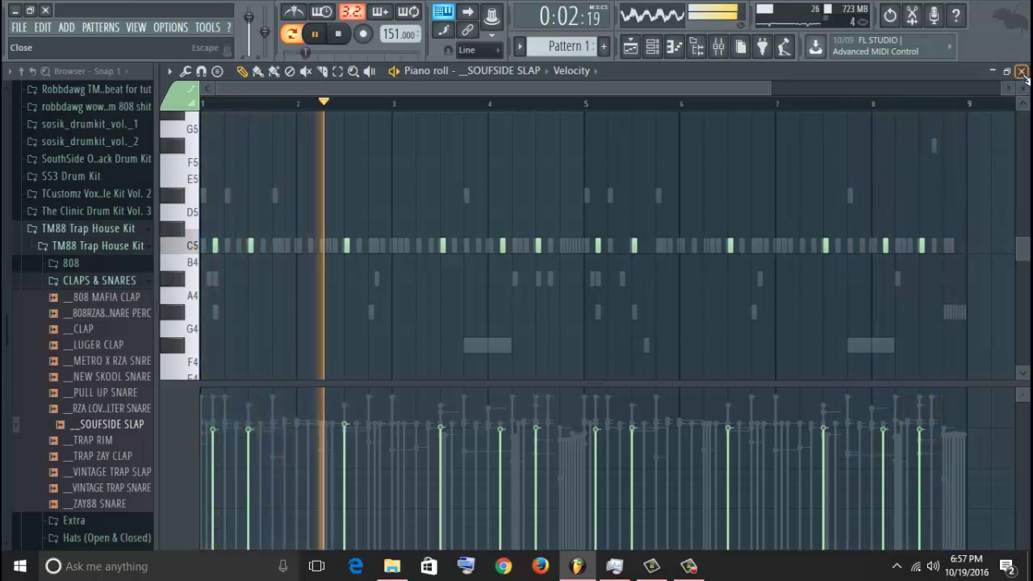
- Delete the extra one-step C5 notes at step 3 of bars 1, 4, 5 and 8 from the __SOUFSIDE SLAP pattern
{"action": "right_click", "coordinate": [216, 249]}
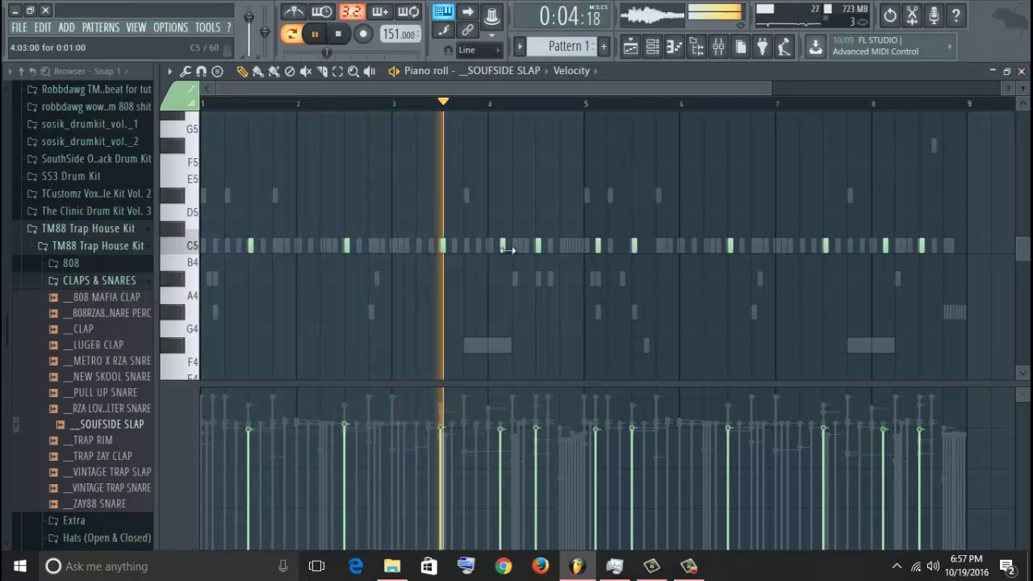
{"action": "right_click", "coordinate": [504, 247]}
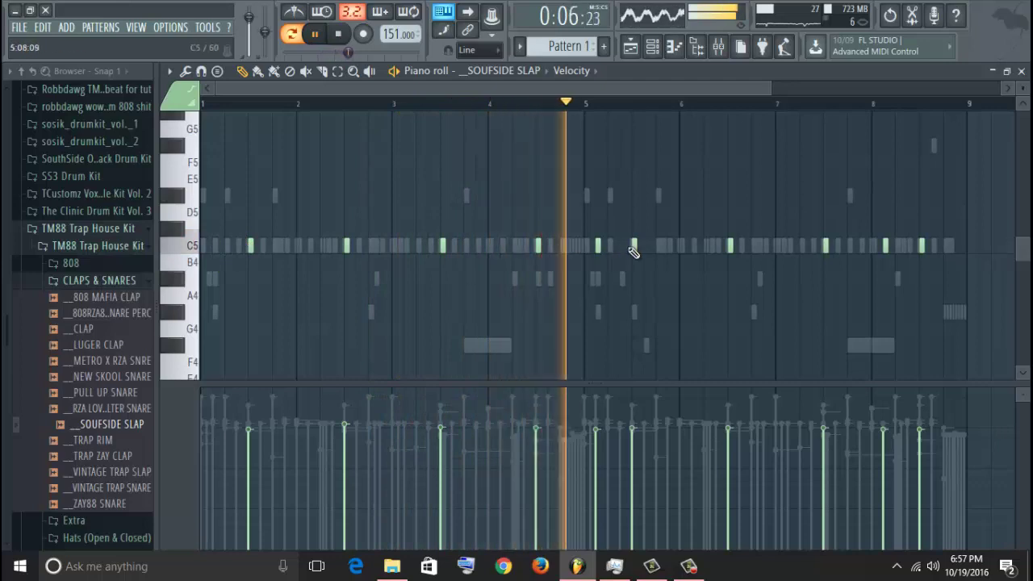
{"action": "right_click", "coordinate": [599, 247]}
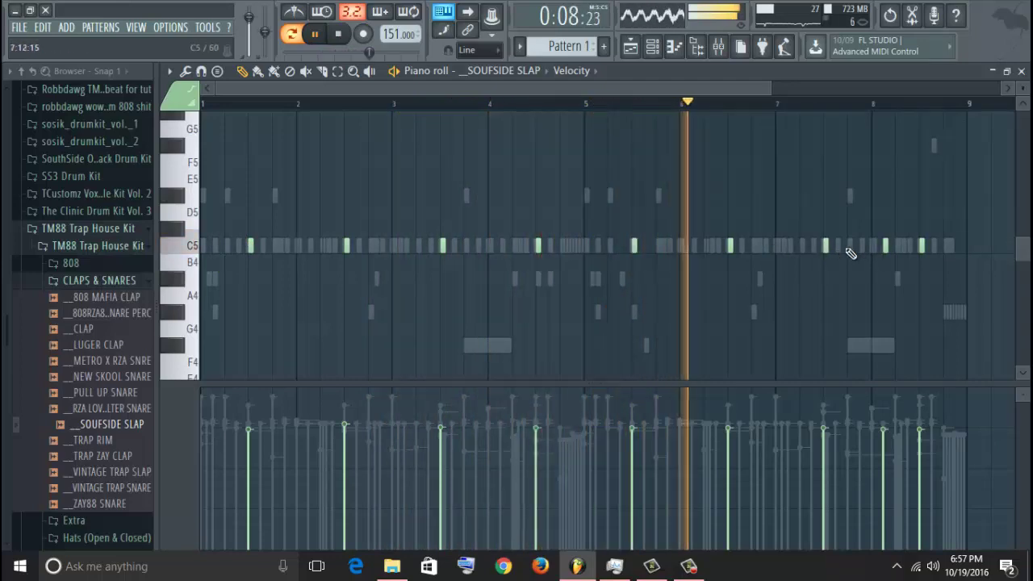
{"action": "left_click", "coordinate": [1022, 71]}
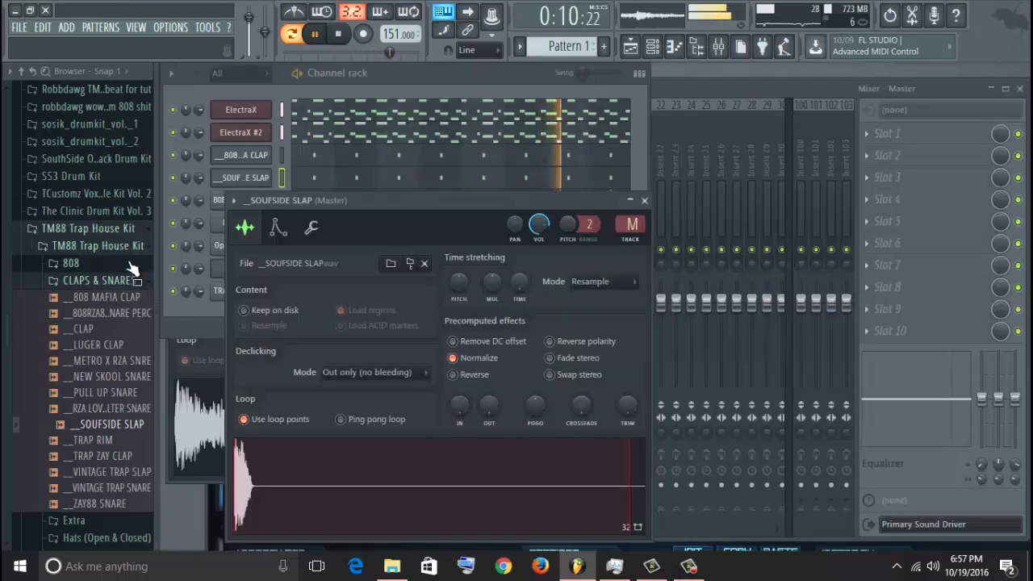
- Collapse the TM88 Trap House Kit folder and look through the Young Texas RomanBeatz kit's subfolders for another layer
{"action": "left_click", "coordinate": [105, 232]}
{"action": "left_click", "coordinate": [417, 89]}
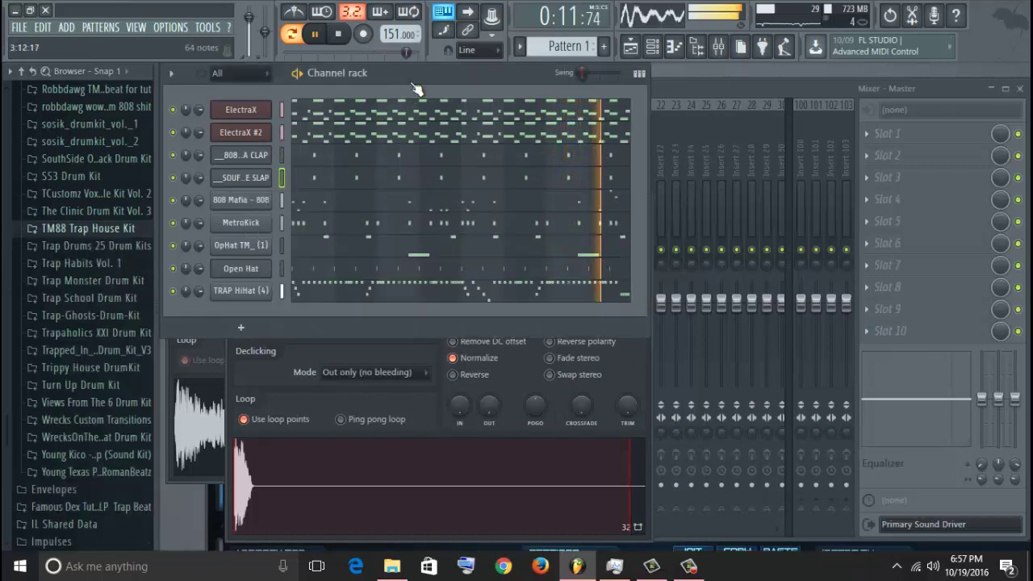
{"action": "left_click", "coordinate": [87, 472]}
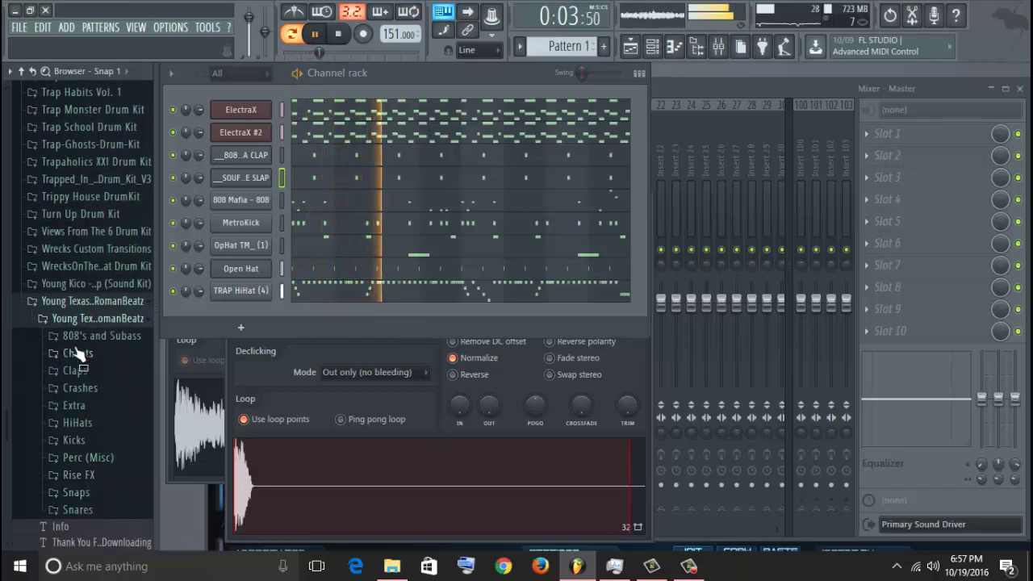
{"action": "left_click", "coordinate": [90, 306]}
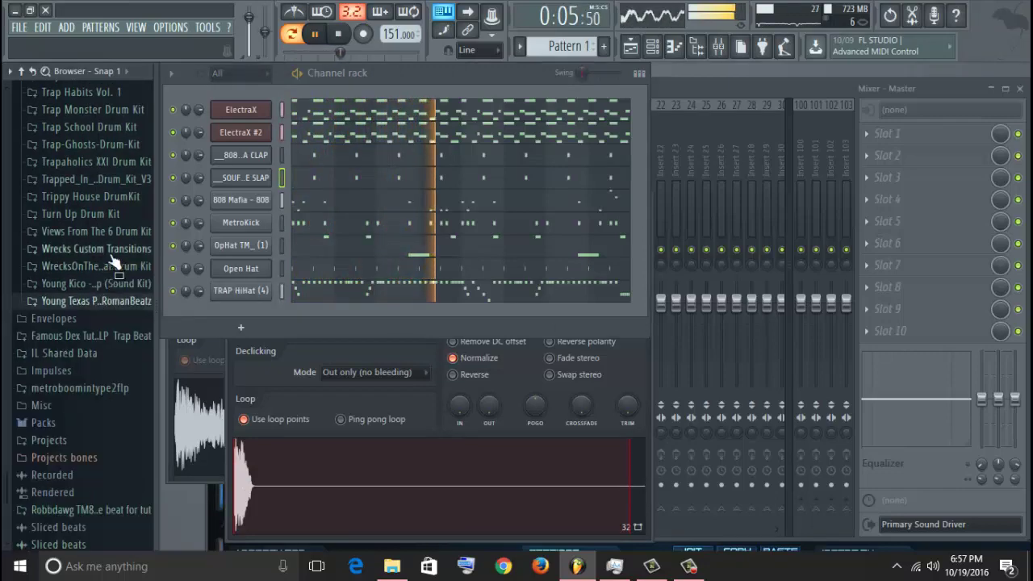
{"action": "scroll", "coordinate": [105, 254], "scroll_direction": "up", "scroll_amount": 7}
{"action": "scroll", "coordinate": [107, 254], "scroll_direction": "up", "scroll_amount": 2}
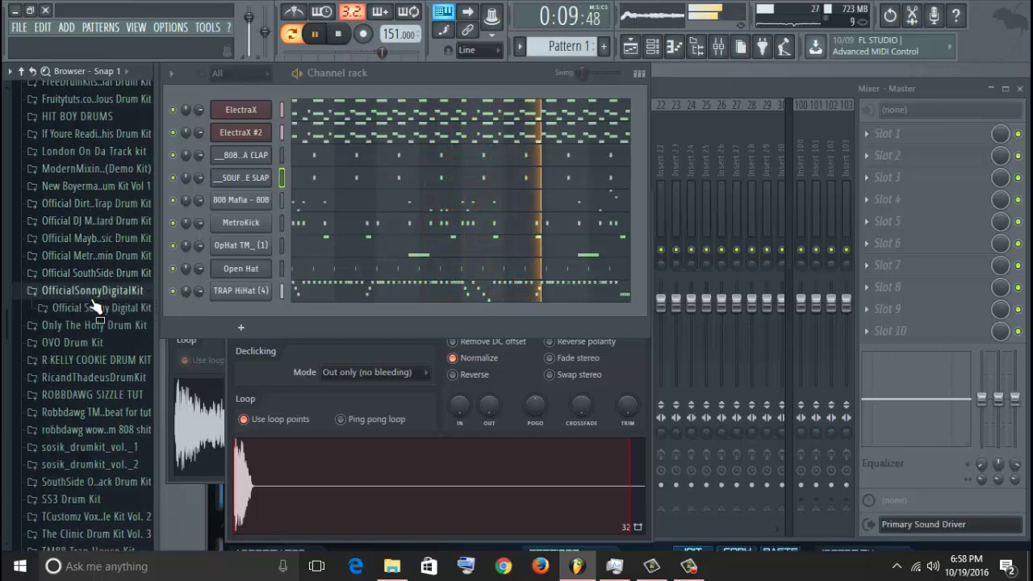
- Audition the OfficialSonnyDigitalKit's Snare samples and insert Digi Snare 6 as a channel below __SOUFSIDE SLAP
{"action": "left_click", "coordinate": [92, 292]}
{"action": "scroll", "coordinate": [100, 336], "scroll_direction": "down", "scroll_amount": 2}
{"action": "left_click", "coordinate": [100, 336]}
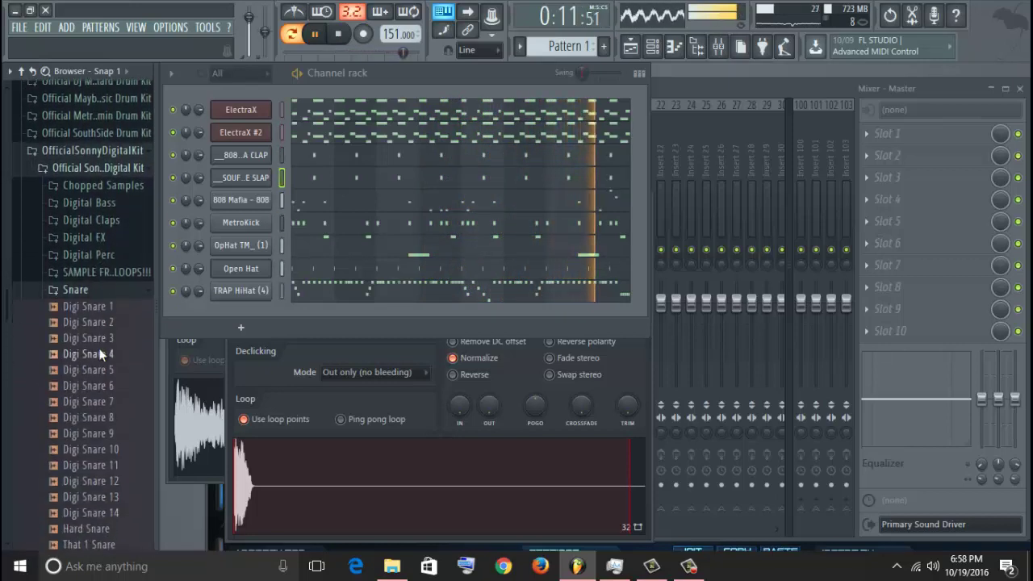
{"action": "left_click", "coordinate": [103, 323]}
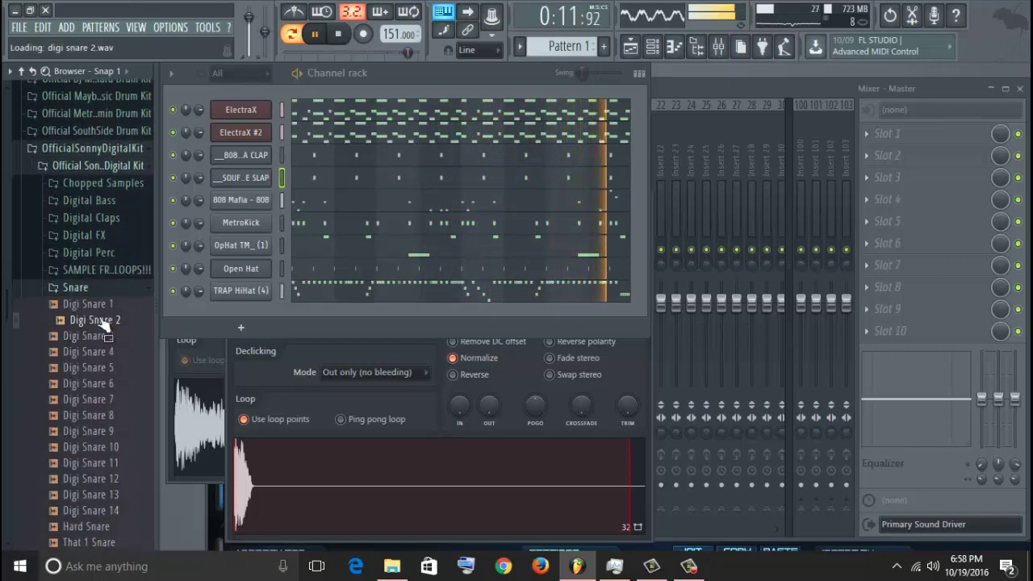
{"action": "left_click", "coordinate": [114, 526]}
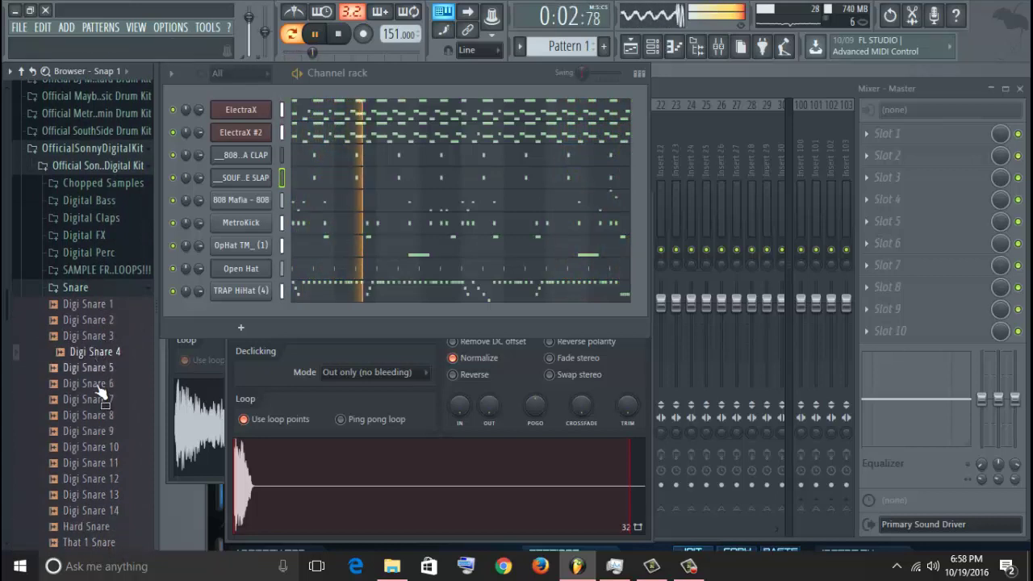
{"action": "left_click", "coordinate": [97, 384]}
{"action": "left_click_drag", "start_coordinate": [173, 337], "coordinate": [237, 189]}
- Add one-step C5 notes for Digi Snare 6 at step 3 of bar 1, steps 11 and 15 of bar 2, and step 3 of bar 3
{"action": "key", "text": "F7"}
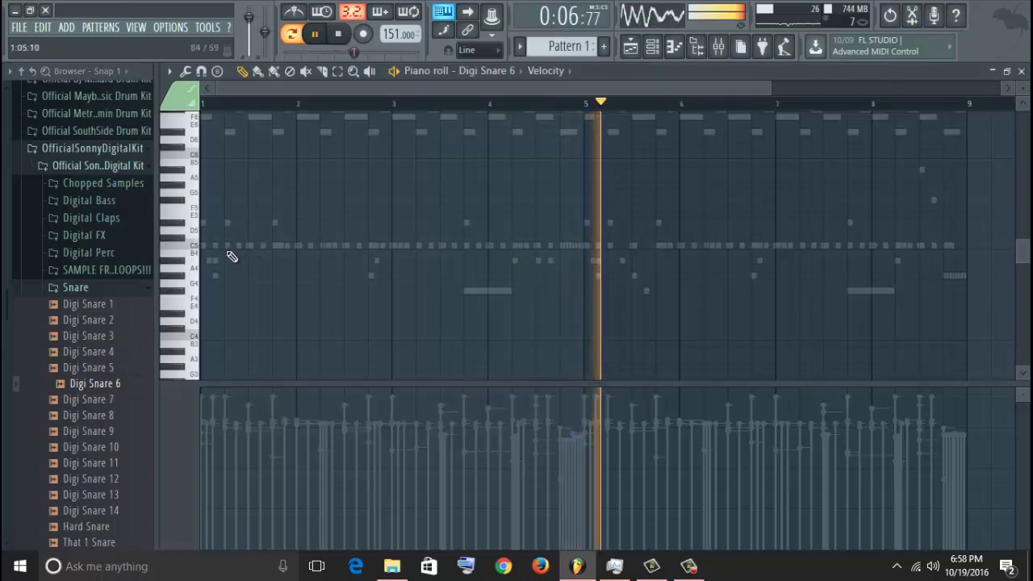
{"action": "left_click", "coordinate": [215, 246]}
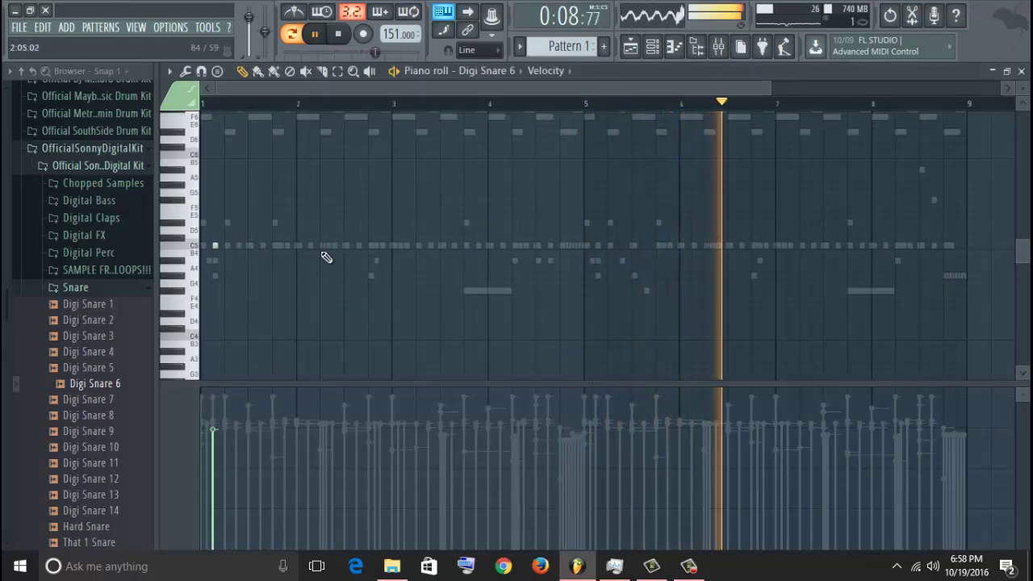
{"action": "key", "text": "space"}
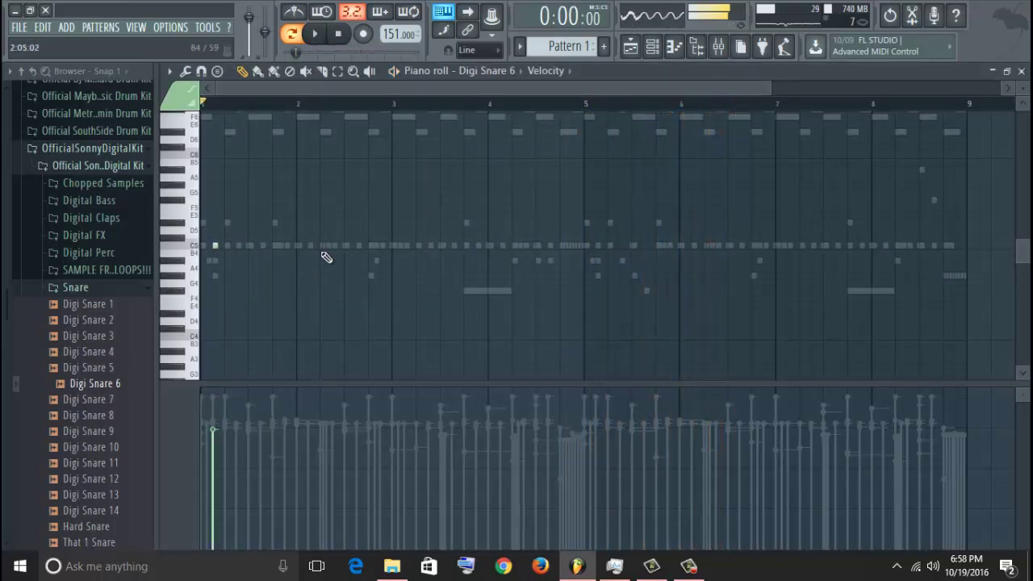
{"action": "key", "text": "space"}
{"action": "left_click", "coordinate": [381, 245]}
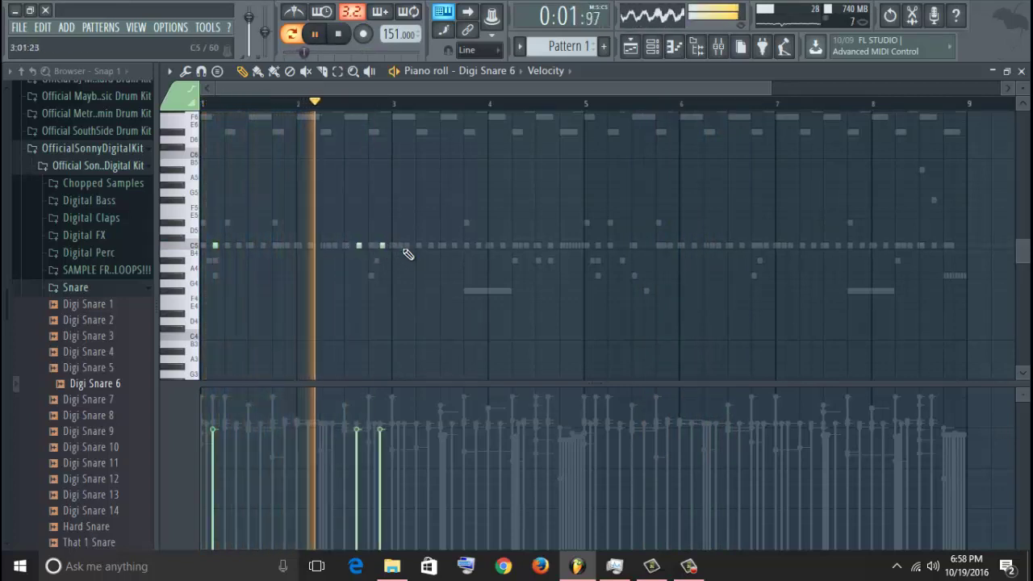
{"action": "left_click", "coordinate": [394, 246]}
{"action": "key", "text": "space"}
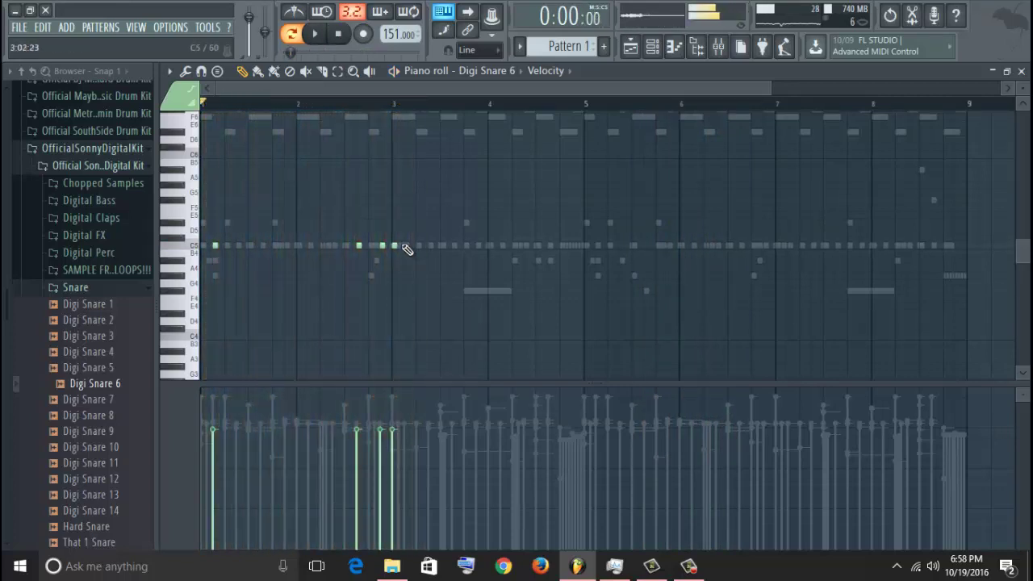
{"action": "left_click", "coordinate": [405, 246]}
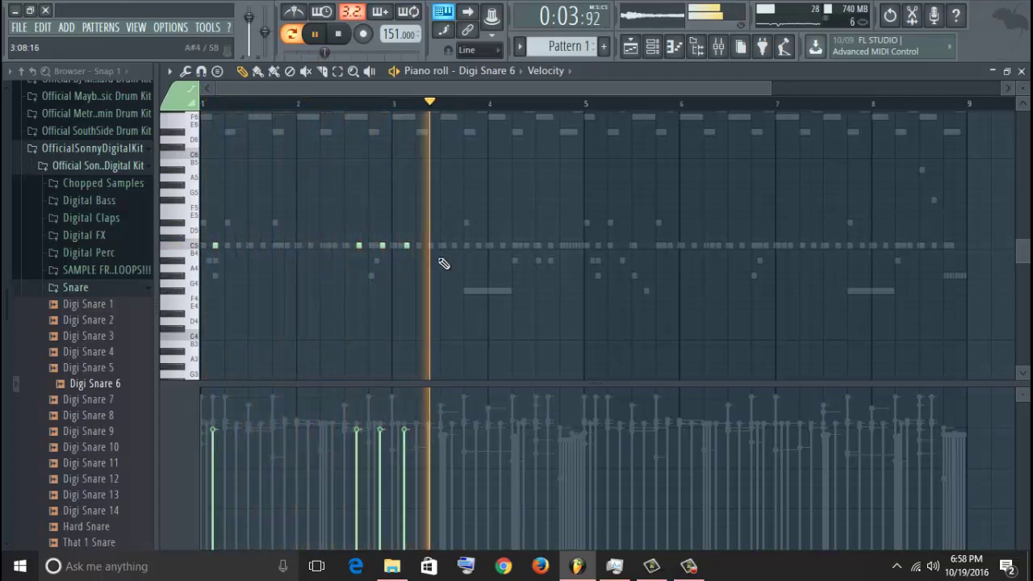
- Add two more one-step C5 notes for Digi Snare 6 at steps 11 and 15 of bar 4
{"action": "key", "text": "ctrl+a"}
{"action": "key", "text": "space"}
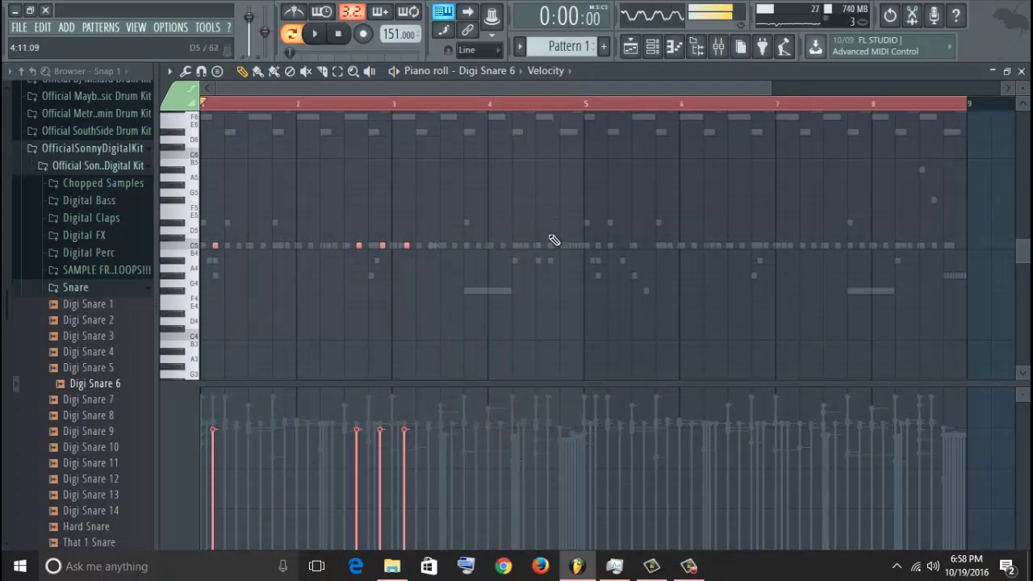
{"action": "left_click", "coordinate": [550, 245]}
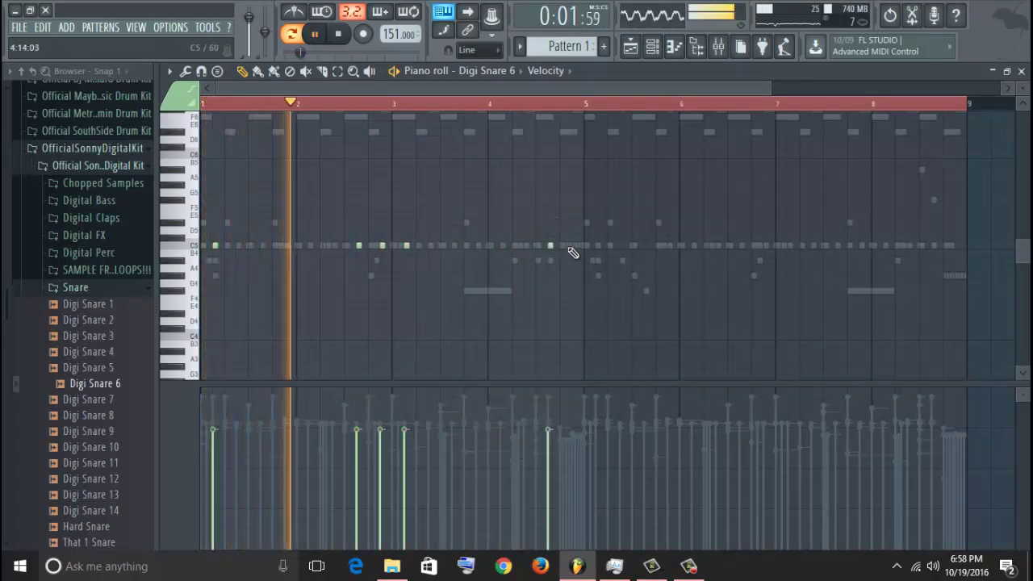
{"action": "left_click", "coordinate": [574, 245]}
- Duplicate all Digi Snare 6 notes from bars 1–4 into bars 5–8 and close the piano roll
{"action": "key", "text": "ctrl+a"}
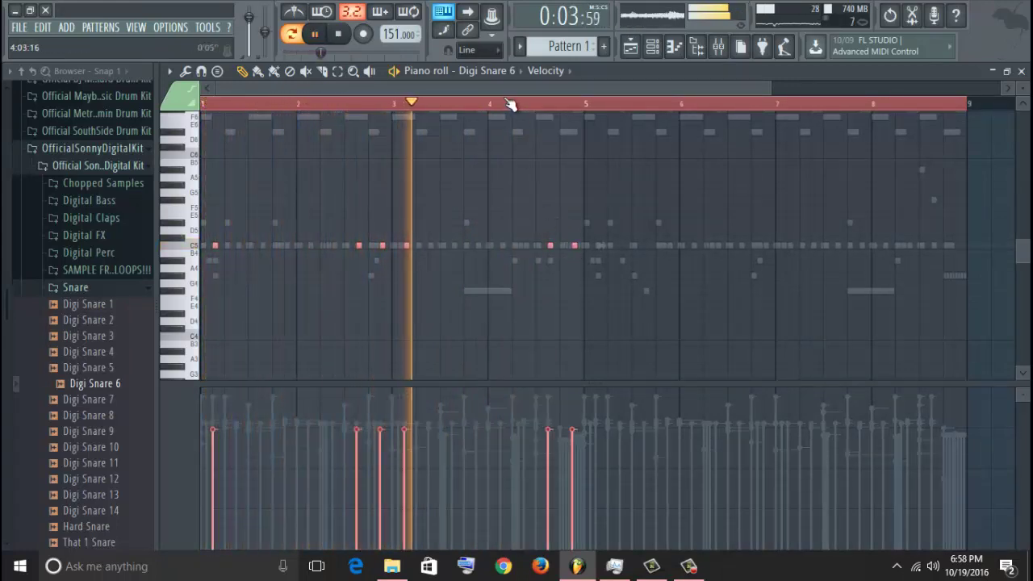
{"action": "left_click_drag", "start_coordinate": [531, 92], "coordinate": [636, 104]}
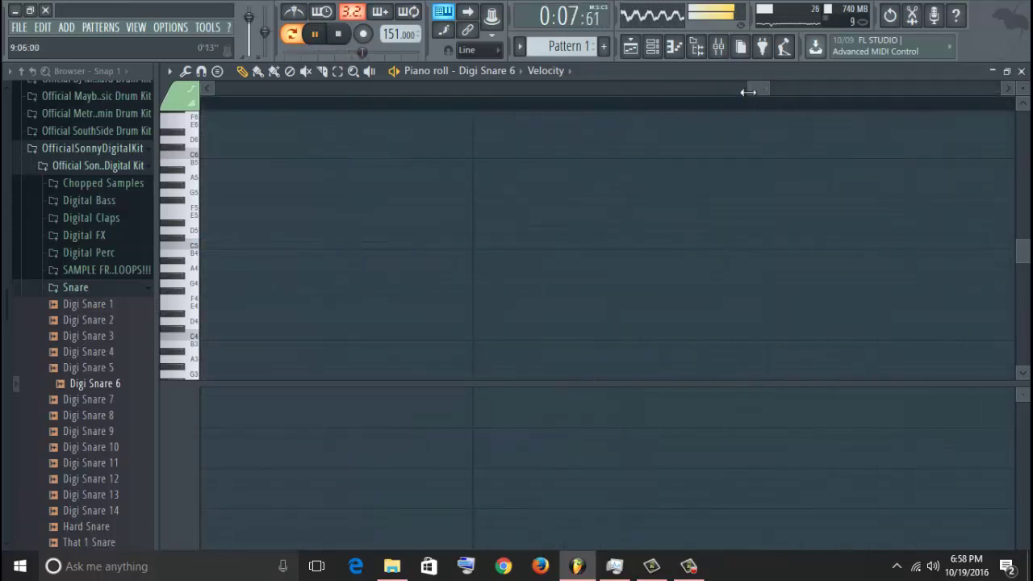
{"action": "left_click_drag", "start_coordinate": [748, 92], "coordinate": [380, 164]}
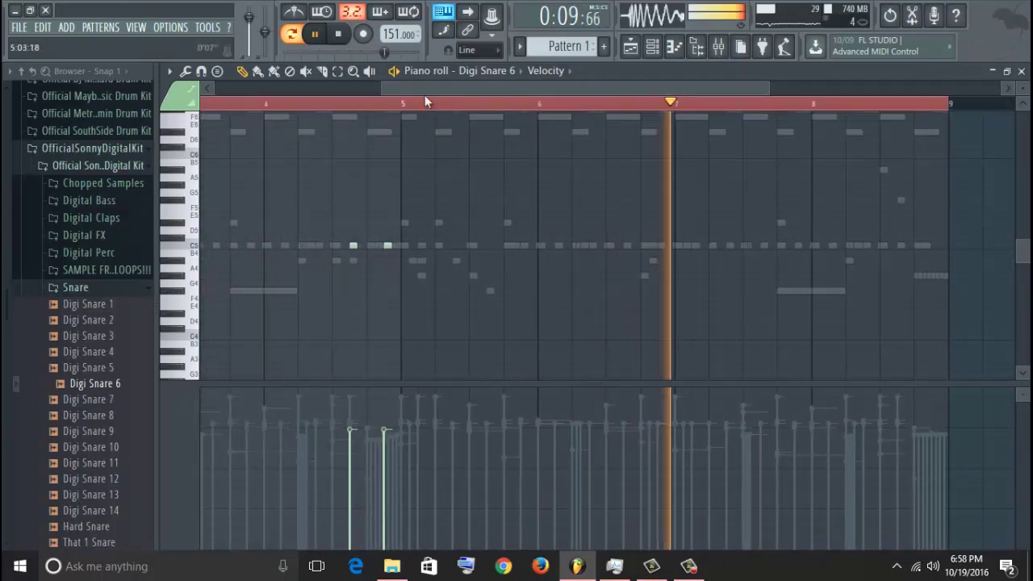
{"action": "left_click_drag", "start_coordinate": [426, 90], "coordinate": [508, 92]}
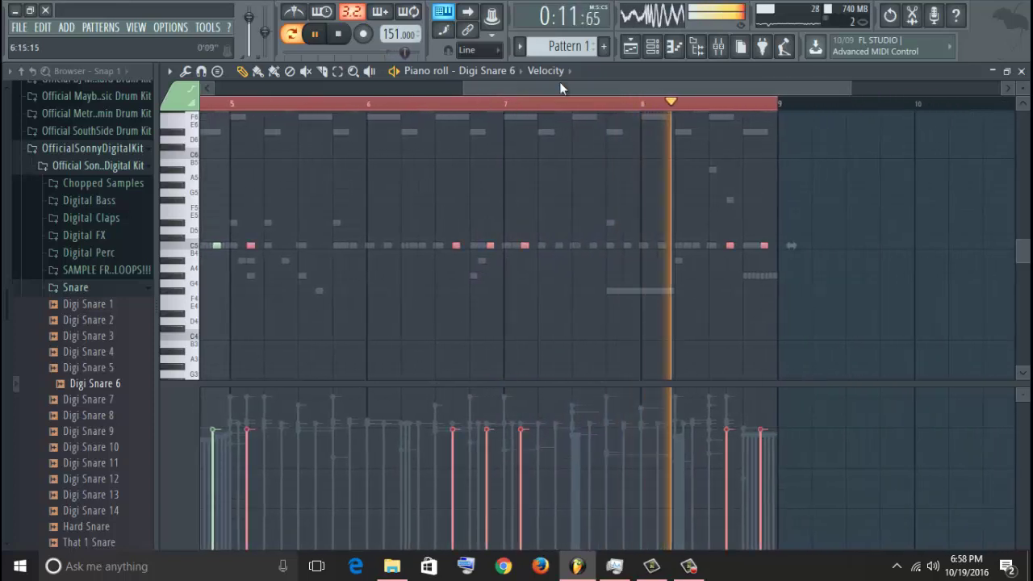
{"action": "key", "text": "F7"}
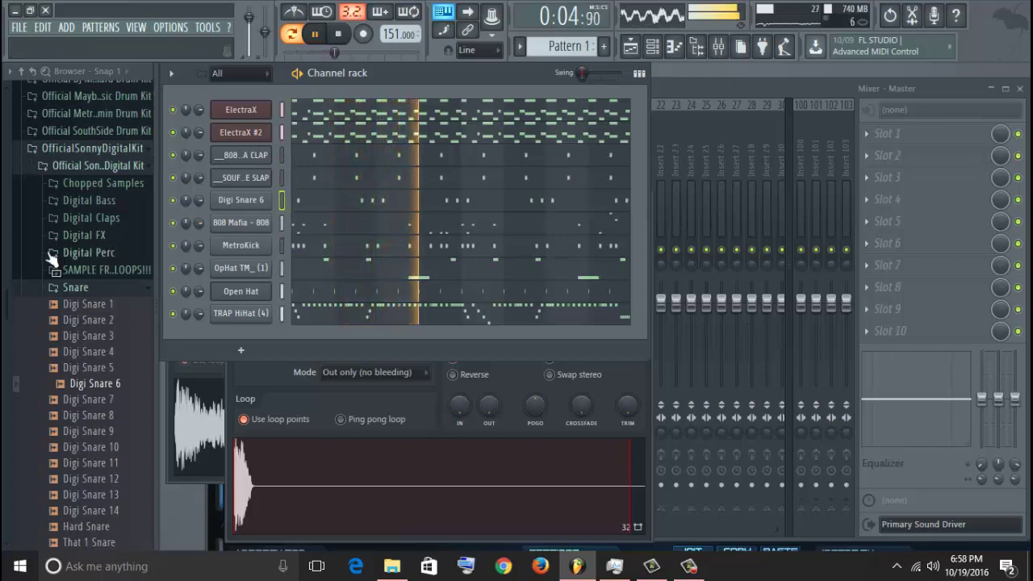
- Collapse the Snare folder, set the Digi Snare 6 channel volume to about 61% and assign it to free mixer track 11
{"action": "left_click", "coordinate": [60, 289]}
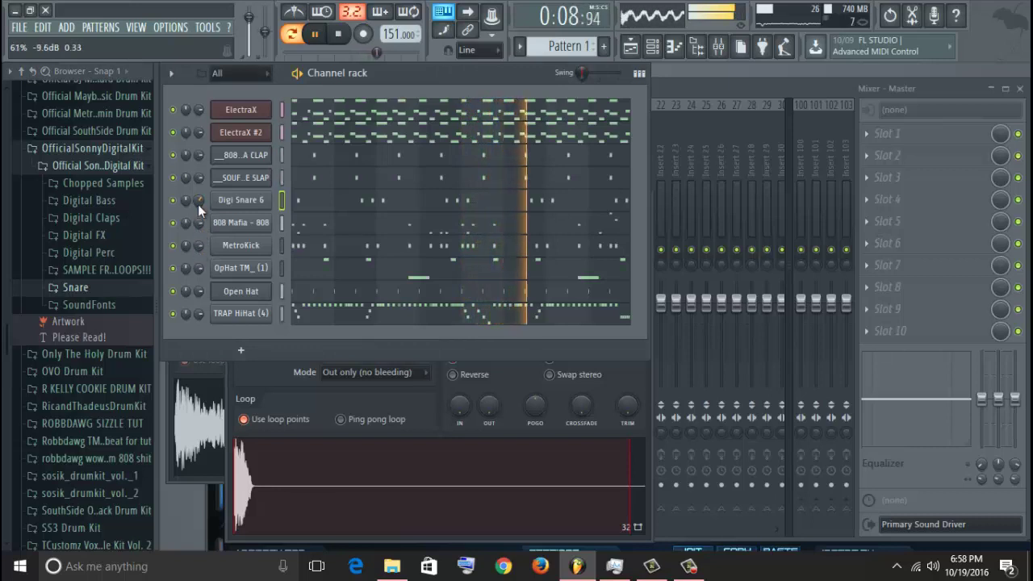
{"action": "left_click", "coordinate": [241, 201]}
{"action": "left_click", "coordinate": [254, 220]}
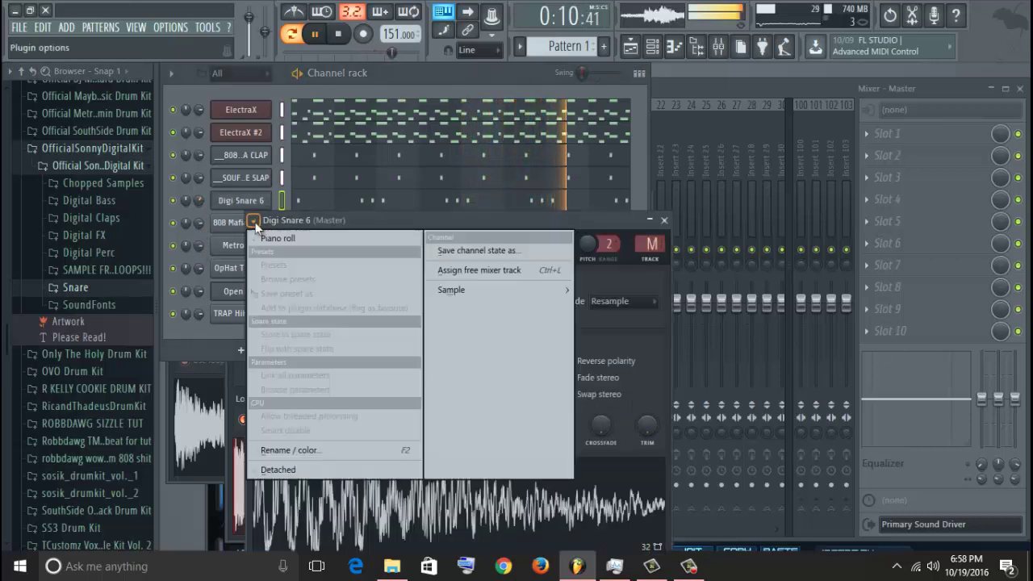
{"action": "left_click", "coordinate": [455, 273]}
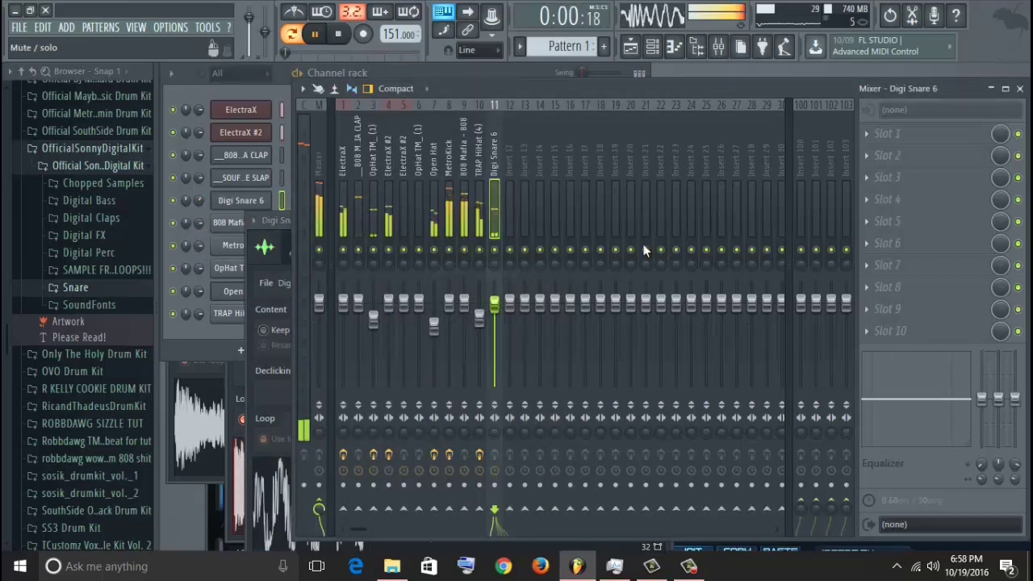
- Load Fruity Parametric EQ 2 in the Digi Snare 6 track's first effect slot and cut band 1's lows by 18 dB at about 156 Hz
{"action": "left_click", "coordinate": [903, 134]}
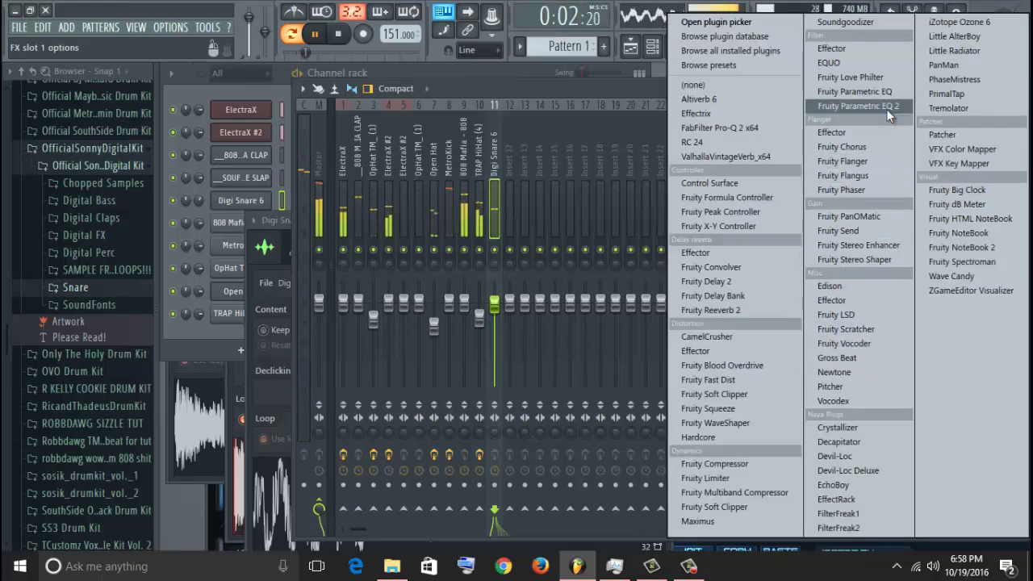
{"action": "left_click", "coordinate": [886, 109]}
{"action": "left_click_drag", "start_coordinate": [288, 282], "coordinate": [276, 326]}
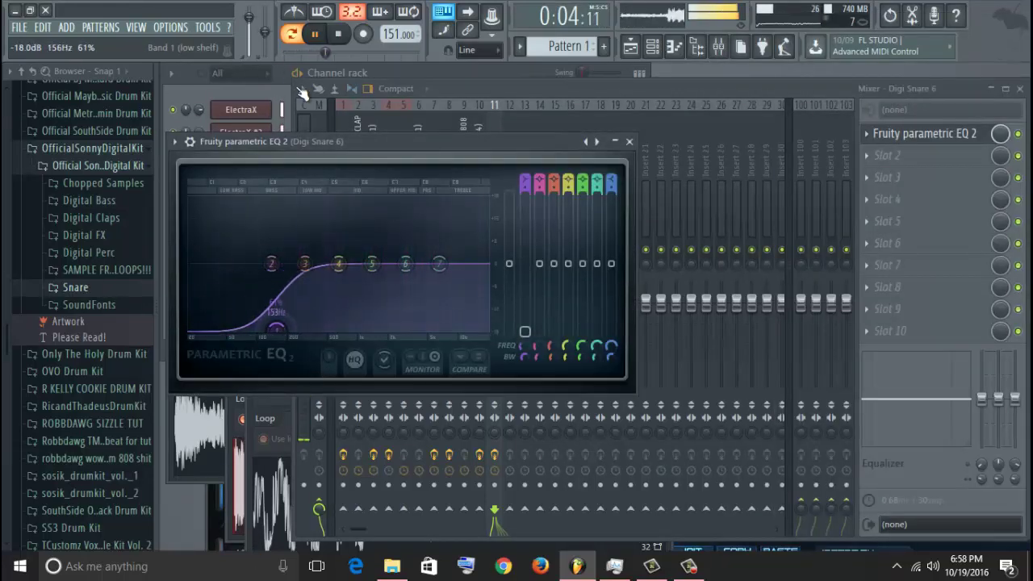
{"action": "left_click", "coordinate": [629, 141]}
{"action": "left_click", "coordinate": [1022, 90]}
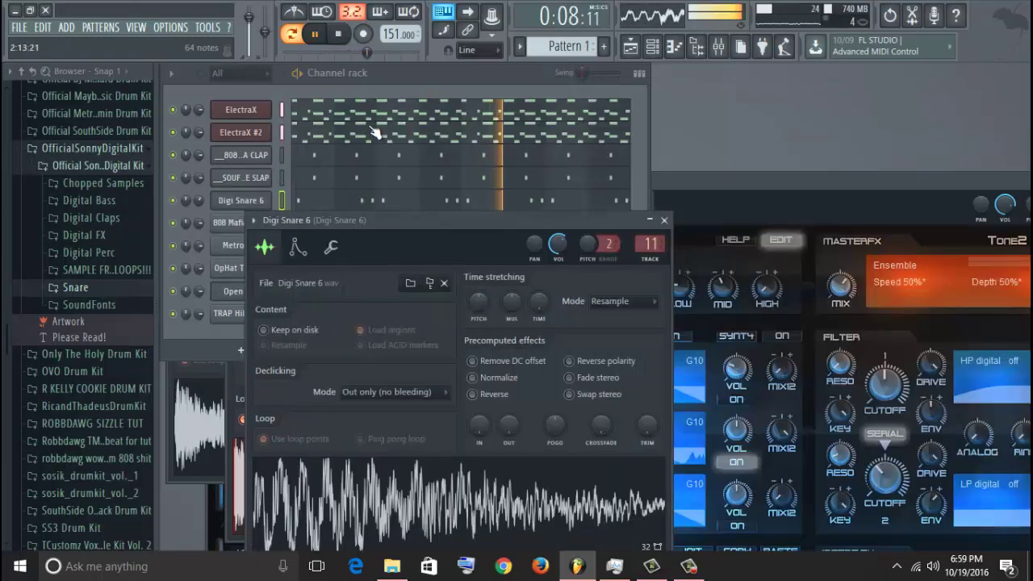
- Delete the Digi Snare 6 notes at step 3 of bars 1, 3, 5 and 7, and collapse the OfficialSonnyDigitalKit folder
{"action": "left_click", "coordinate": [403, 89]}
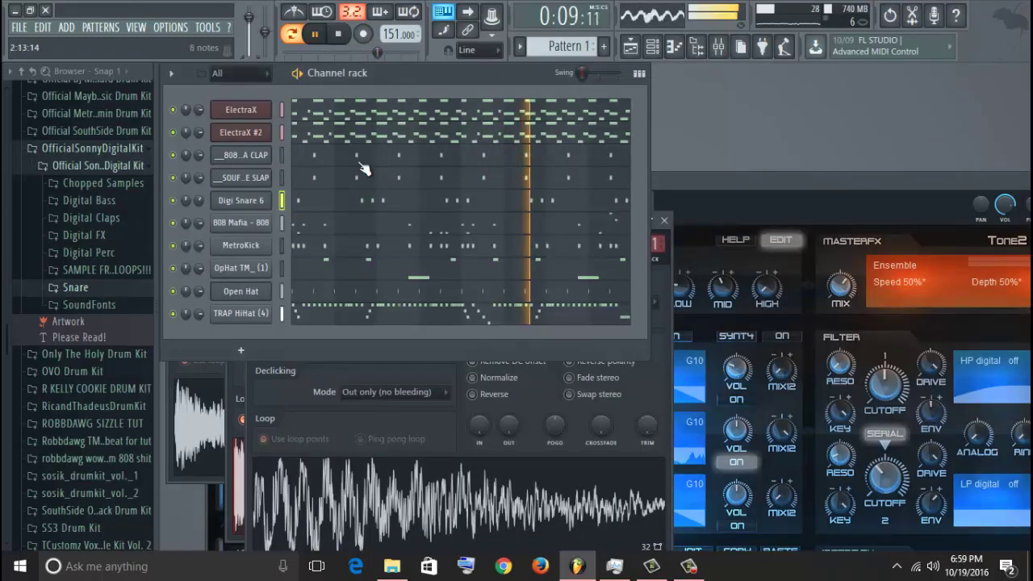
{"action": "left_click", "coordinate": [317, 207]}
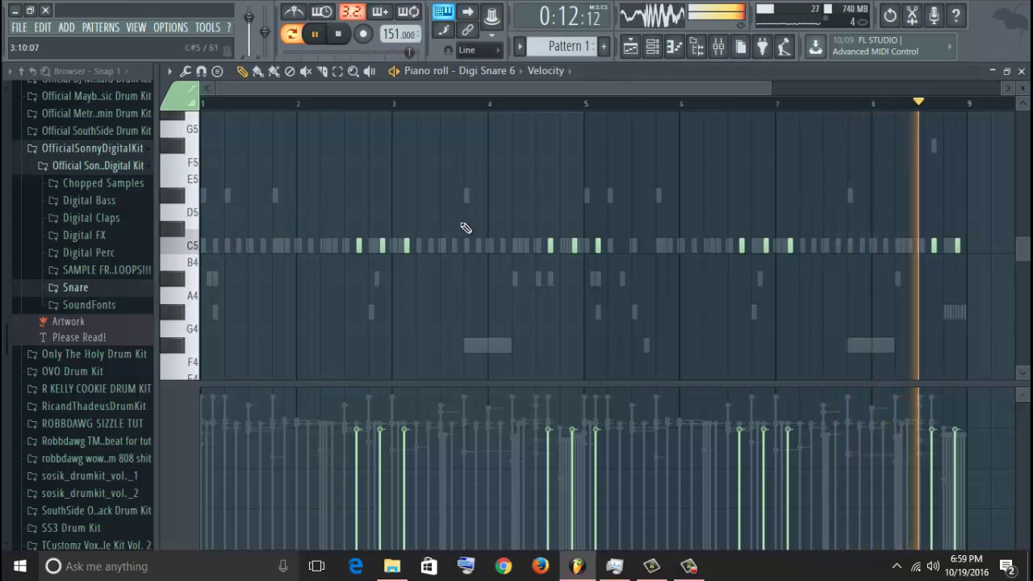
{"action": "left_click", "coordinate": [407, 245]}
{"action": "left_click", "coordinate": [598, 245]}
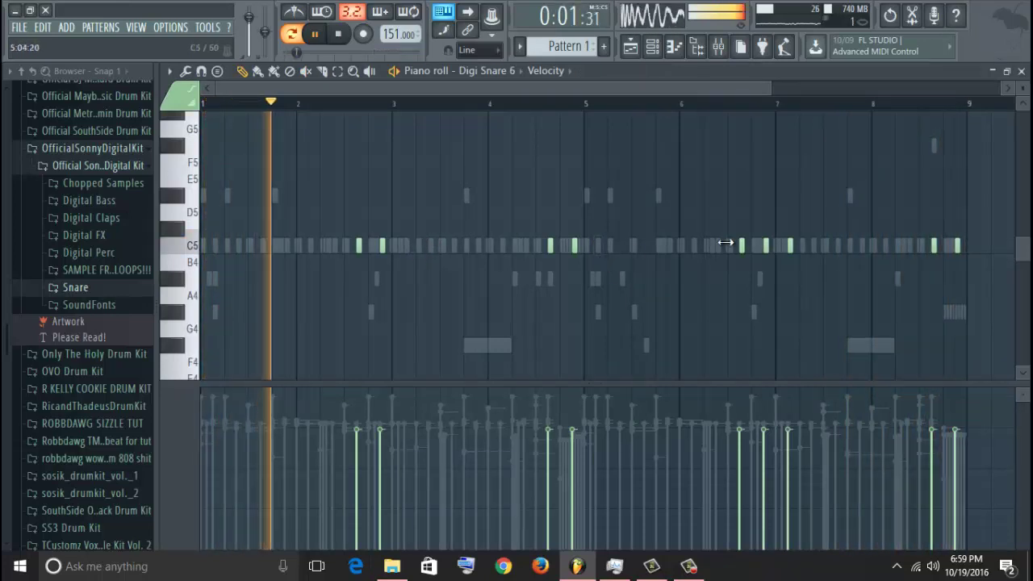
{"action": "left_click", "coordinate": [790, 245]}
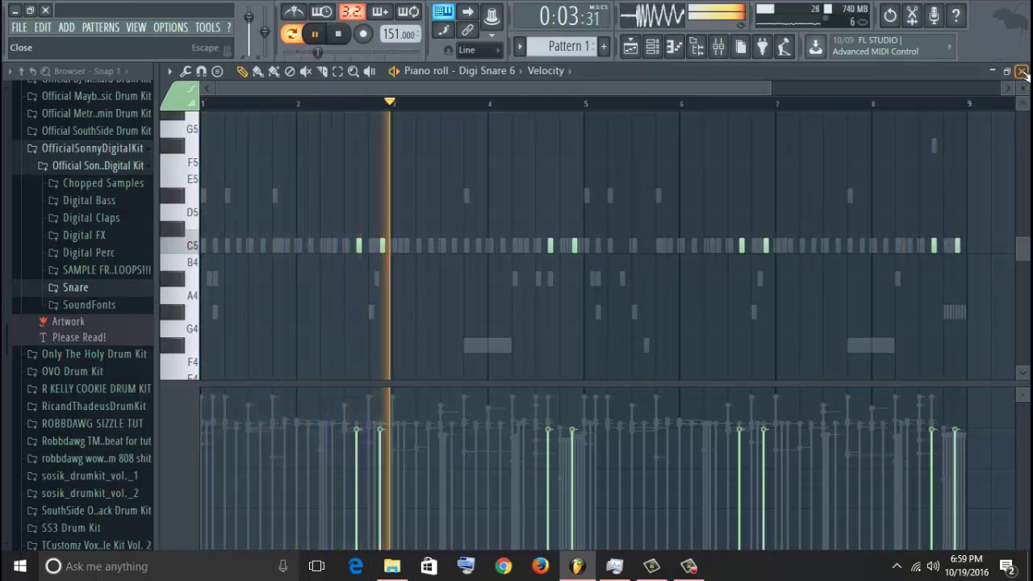
{"action": "key", "text": "F7"}
{"action": "left_click", "coordinate": [92, 150]}
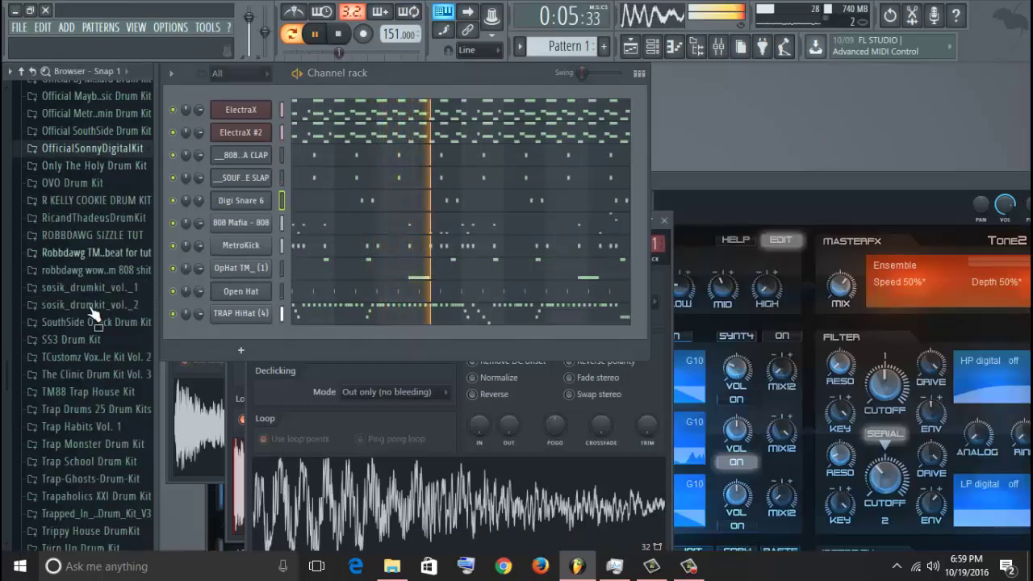
- Audition the snares in the Young Kico kit's 03 Snares folder and add Snare 3 (Dirty) as a channel below Digi Snare 6
{"action": "scroll", "coordinate": [97, 428], "scroll_direction": "down", "scroll_amount": 2}
{"action": "scroll", "coordinate": [91, 406], "scroll_direction": "down", "scroll_amount": 2}
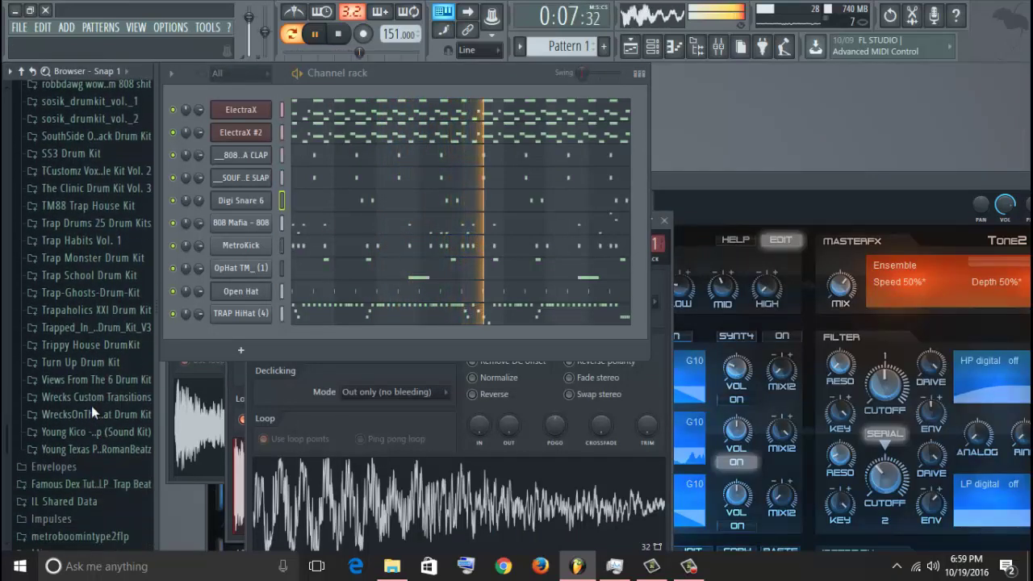
{"action": "left_click", "coordinate": [86, 427]}
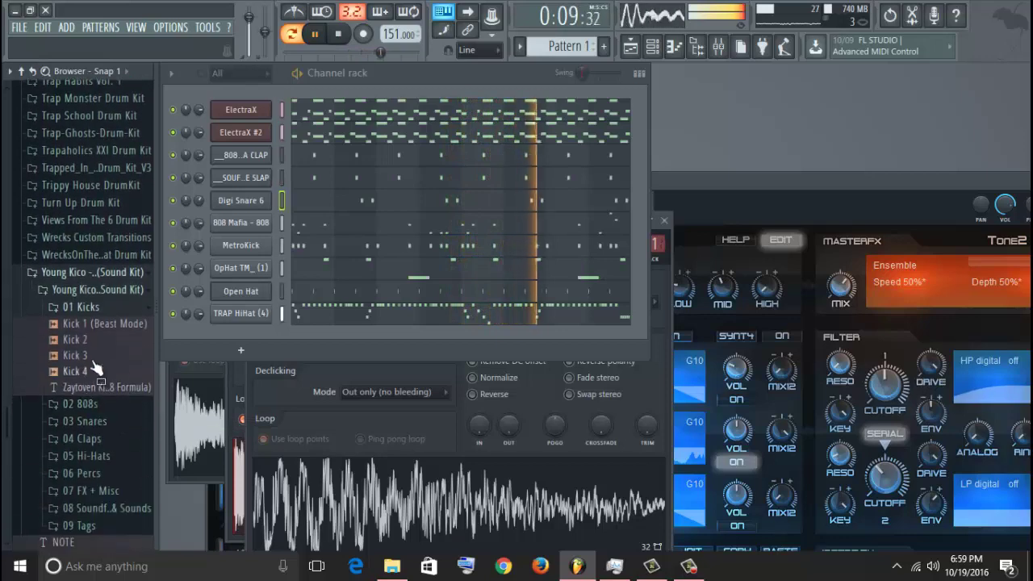
{"action": "left_click", "coordinate": [97, 310]}
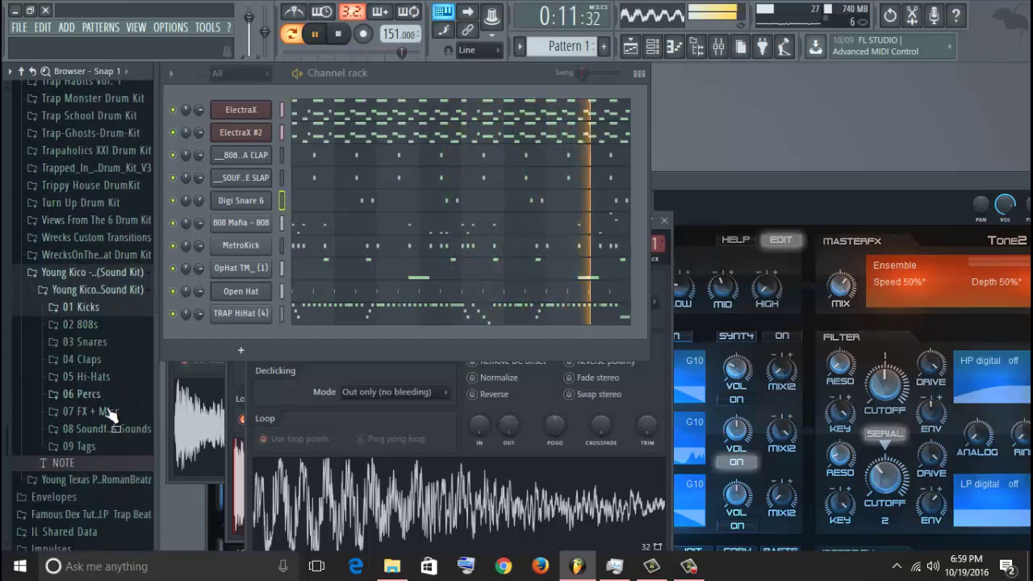
{"action": "left_click", "coordinate": [120, 342]}
{"action": "left_click", "coordinate": [109, 374]}
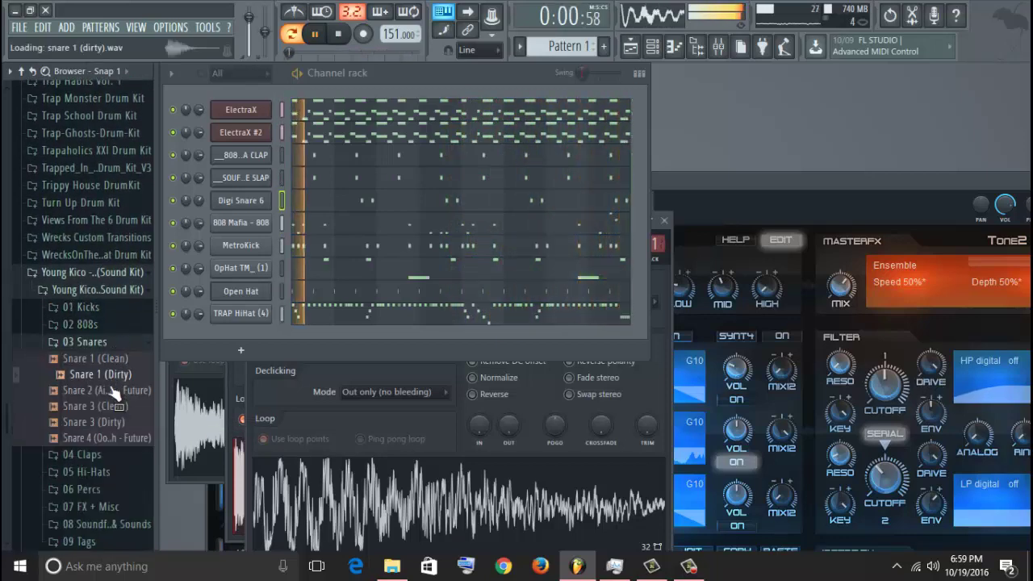
{"action": "left_click", "coordinate": [115, 407]}
{"action": "left_click", "coordinate": [116, 422]}
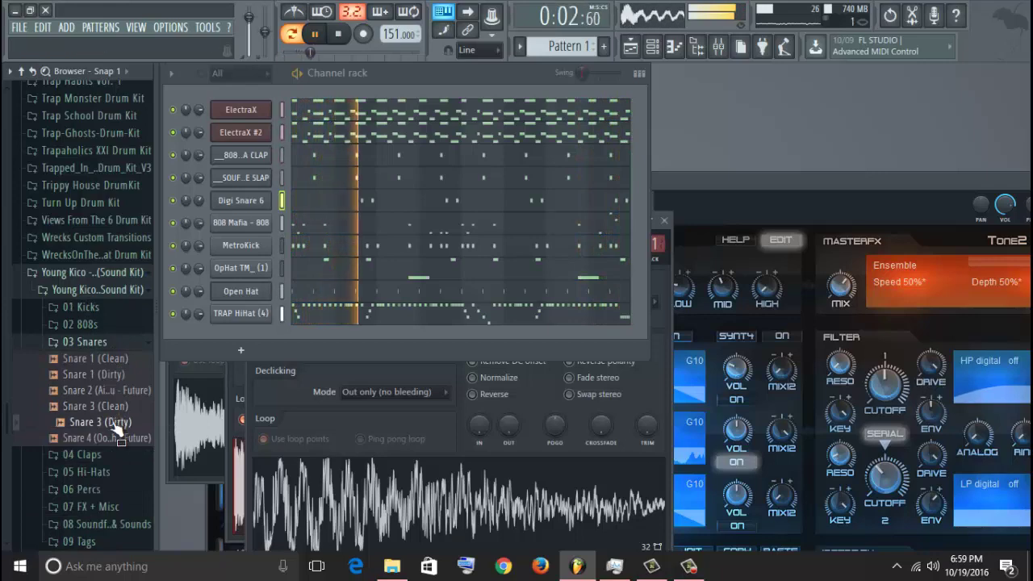
{"action": "left_click_drag", "start_coordinate": [115, 428], "coordinate": [239, 216]}
- Place three consecutive one-step C5 notes for Snare 3 (Dirty) at steps 5–7 of bars 1 and 5
{"action": "key", "text": "F7"}
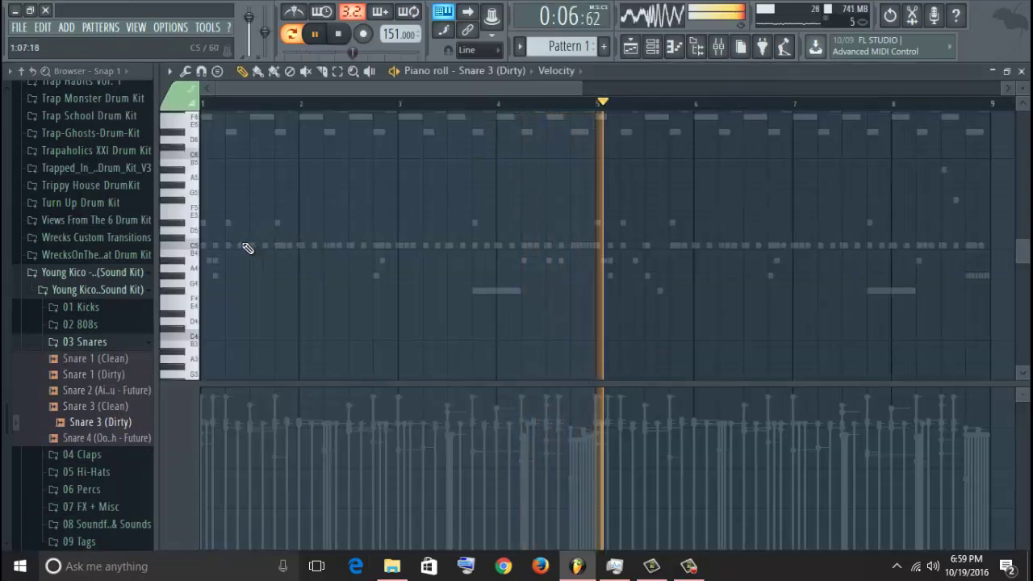
{"action": "key", "text": "space"}
{"action": "scroll", "coordinate": [250, 249], "scroll_direction": "up", "scroll_amount": 2}
{"action": "left_click", "coordinate": [242, 246]}
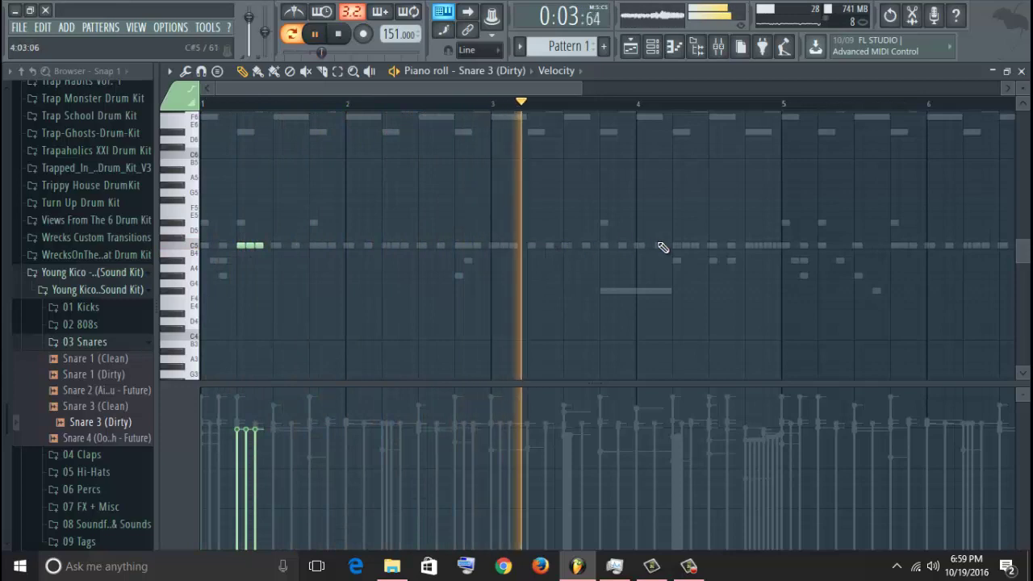
{"action": "left_click", "coordinate": [822, 245]}
{"action": "left_click", "coordinate": [831, 246]}
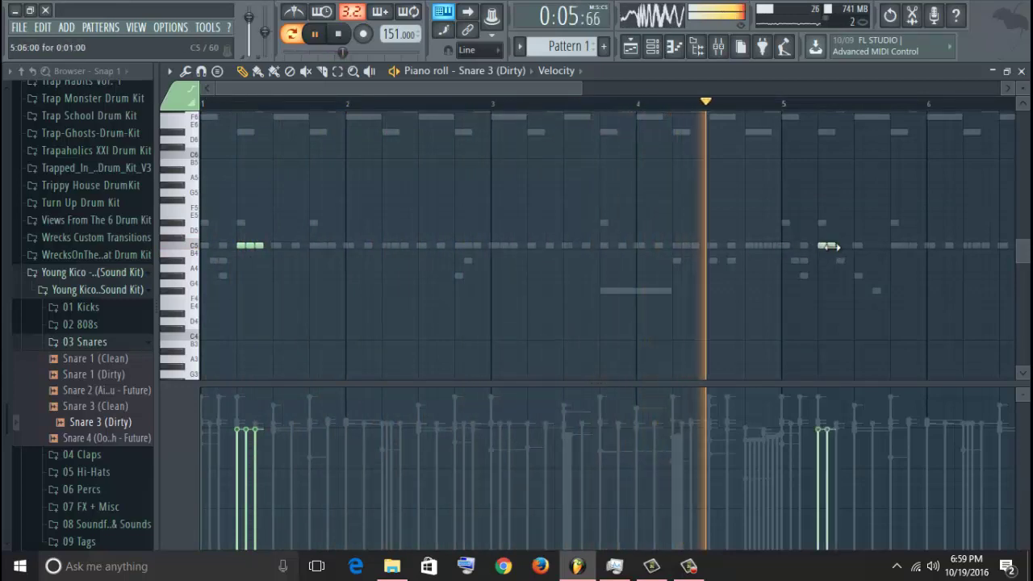
{"action": "left_click", "coordinate": [840, 245]}
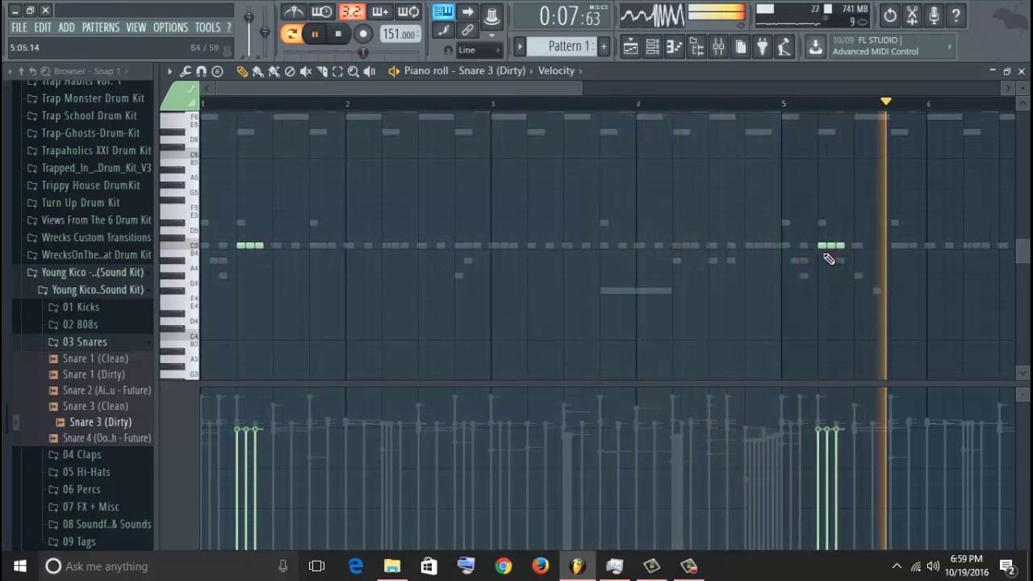
- Chop the first Snare 3 (Dirty) note in bar 5 into shorter hits with the default chopper pattern and close the piano roll
{"action": "scroll", "coordinate": [821, 214], "scroll_direction": "up", "scroll_amount": 2}
{"action": "key", "text": "alt+u"}
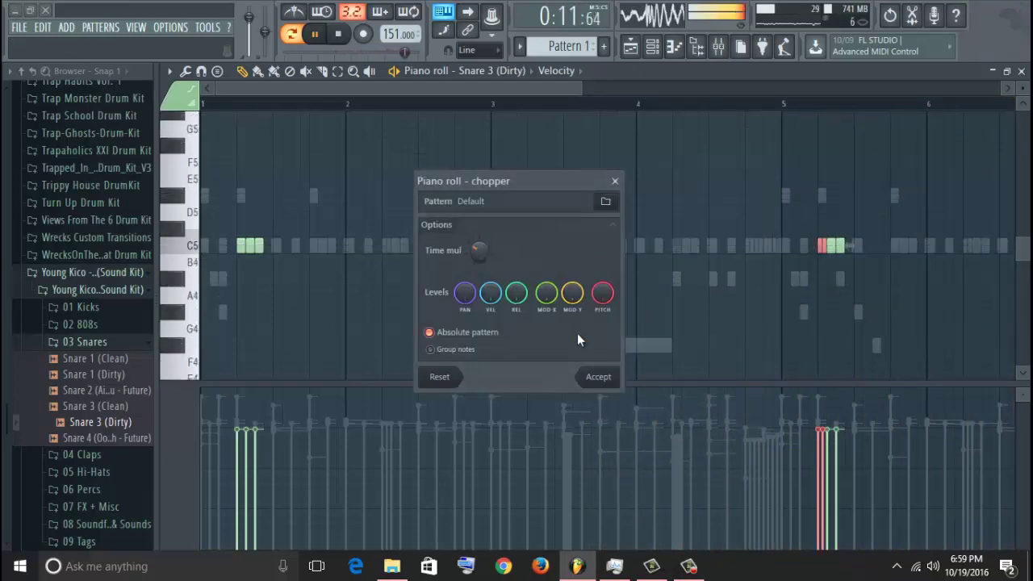
{"action": "left_click", "coordinate": [596, 376]}
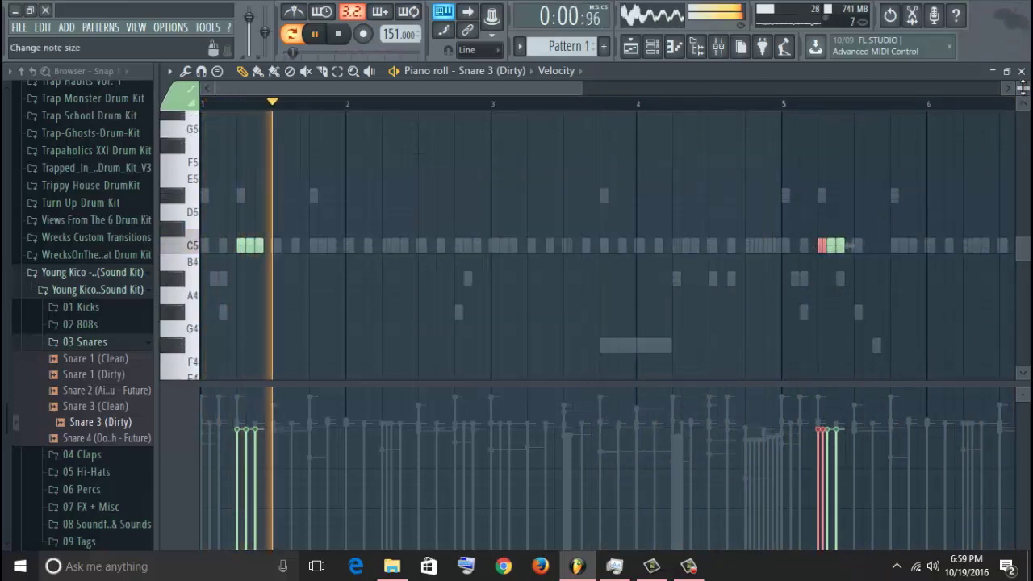
{"action": "left_click", "coordinate": [1021, 70]}
- Assign the Snare 3 (Dirty) channel to free mixer track 12
{"action": "left_click", "coordinate": [260, 225]}
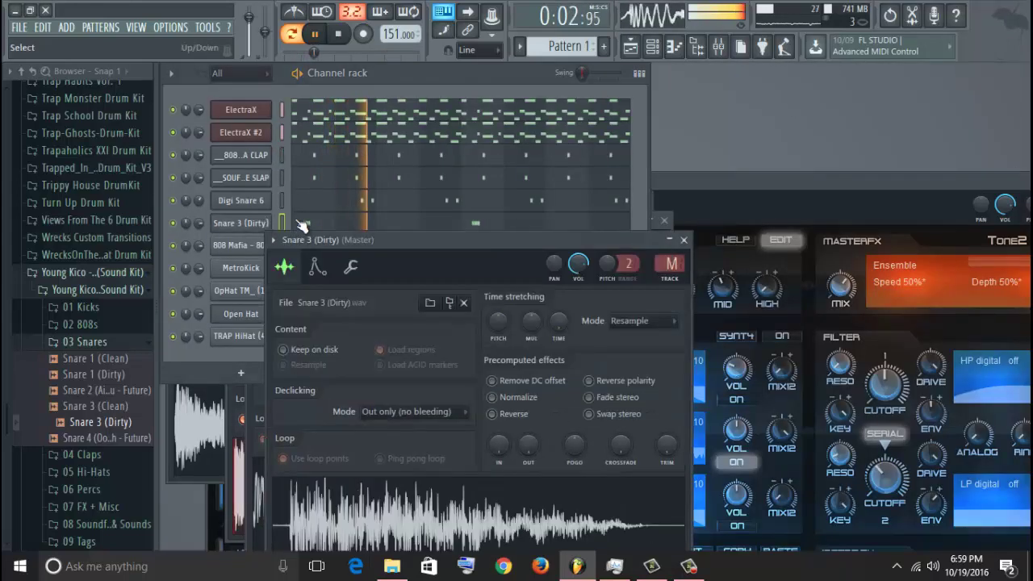
{"action": "left_click", "coordinate": [284, 240]}
{"action": "left_click", "coordinate": [519, 297]}
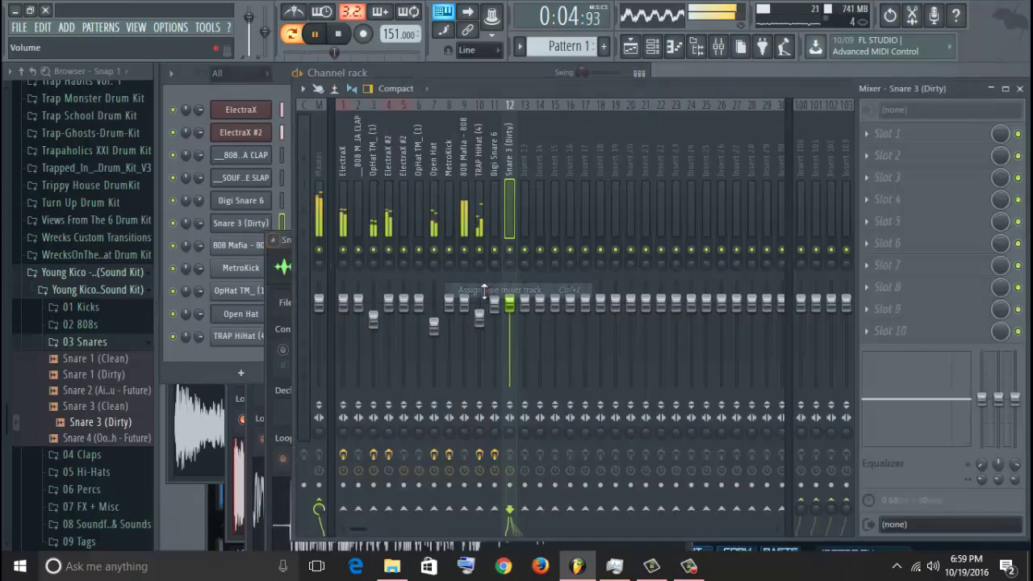
- Load Fruity Parametric EQ 2 in the Snare 3 (Dirty) track's first slot, lower the track's fader slightly and return to the channel rack
{"action": "left_click", "coordinate": [882, 137]}
{"action": "left_click", "coordinate": [859, 105]}
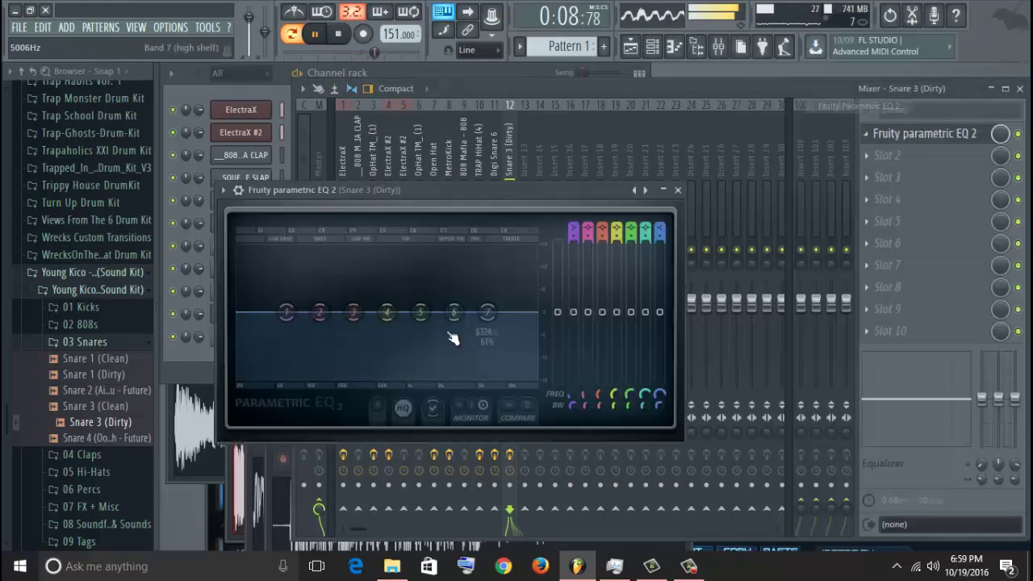
{"action": "left_click", "coordinate": [664, 190]}
{"action": "left_click", "coordinate": [678, 190]}
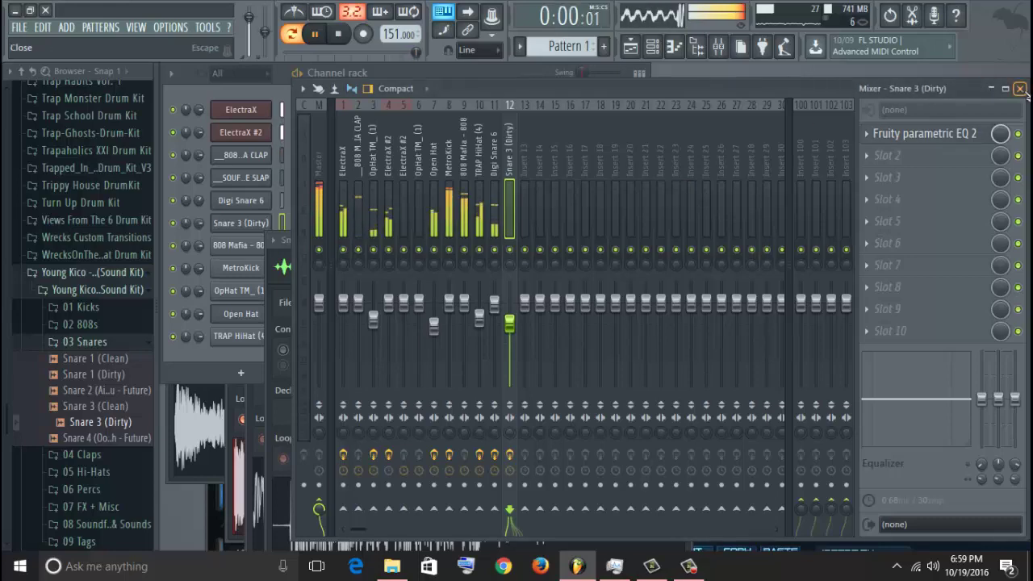
{"action": "left_click", "coordinate": [1020, 89]}
{"action": "left_click", "coordinate": [485, 80]}
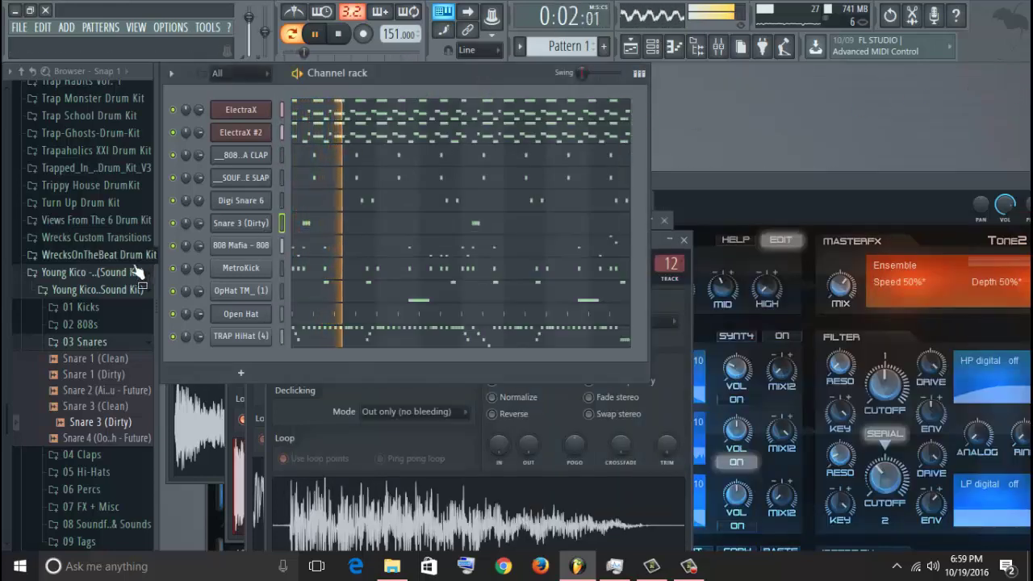
- Collapse the Young Kico kit folder and expand the Open Hats folder inside Beat Buffs Kit
{"action": "left_click", "coordinate": [111, 274]}
{"action": "scroll", "coordinate": [109, 281], "scroll_direction": "up", "scroll_amount": 10}
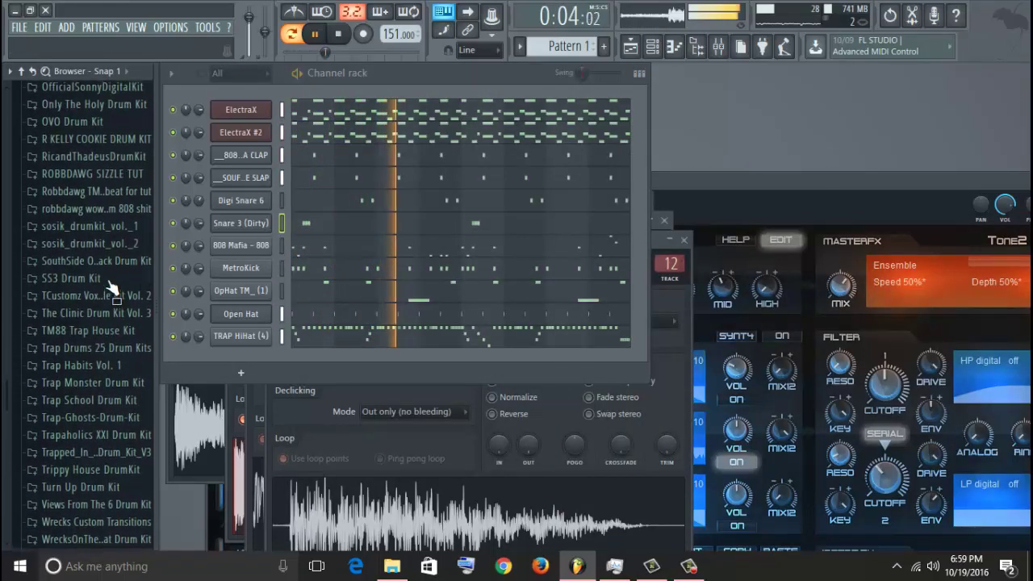
{"action": "scroll", "coordinate": [119, 297], "scroll_direction": "up", "scroll_amount": 2}
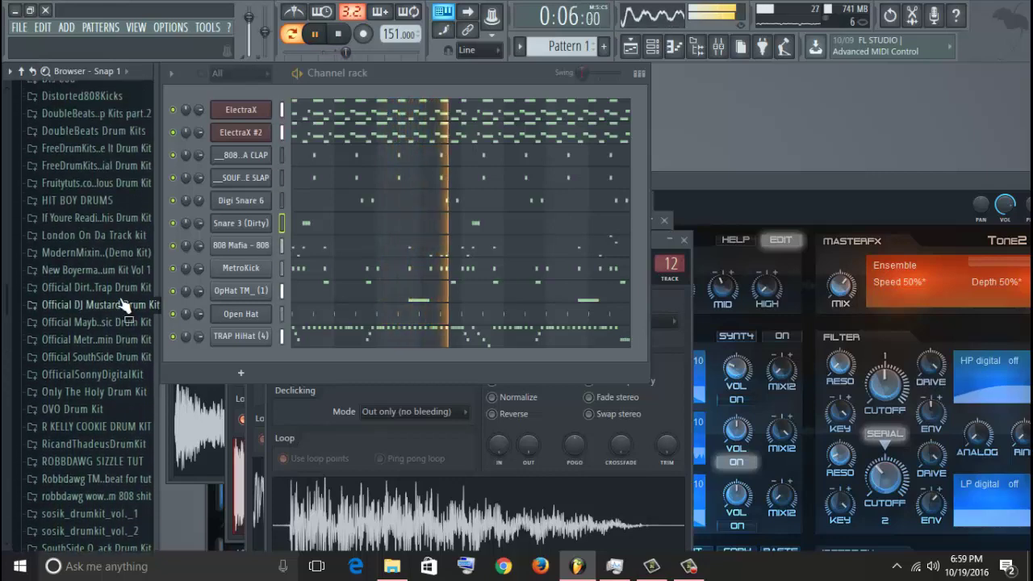
{"action": "scroll", "coordinate": [121, 299], "scroll_direction": "down", "scroll_amount": 6}
{"action": "scroll", "coordinate": [121, 304], "scroll_direction": "up", "scroll_amount": 2}
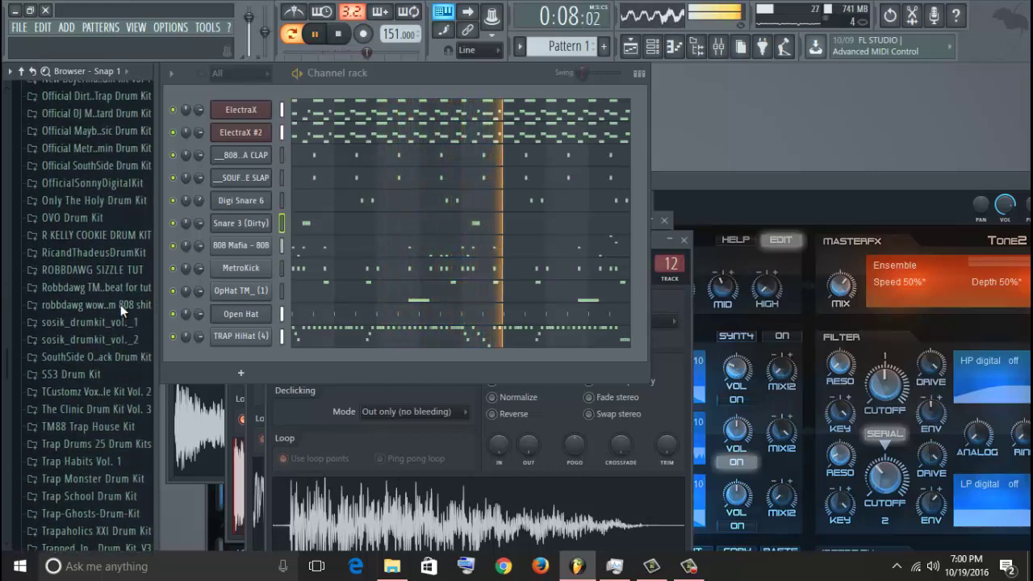
{"action": "scroll", "coordinate": [120, 304], "scroll_direction": "down", "scroll_amount": 2}
{"action": "scroll", "coordinate": [120, 305], "scroll_direction": "up", "scroll_amount": 15}
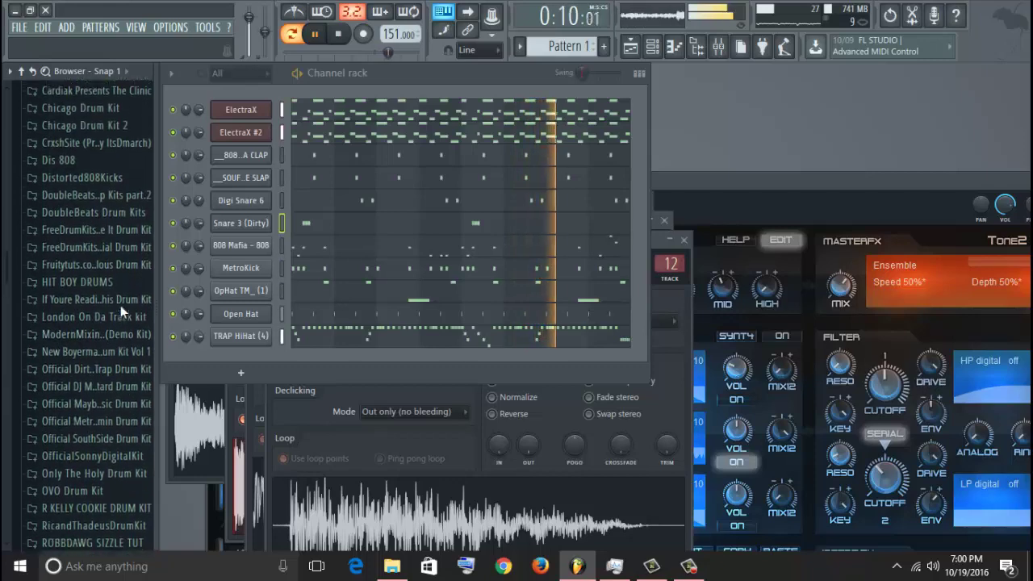
{"action": "scroll", "coordinate": [121, 305], "scroll_direction": "up", "scroll_amount": 3}
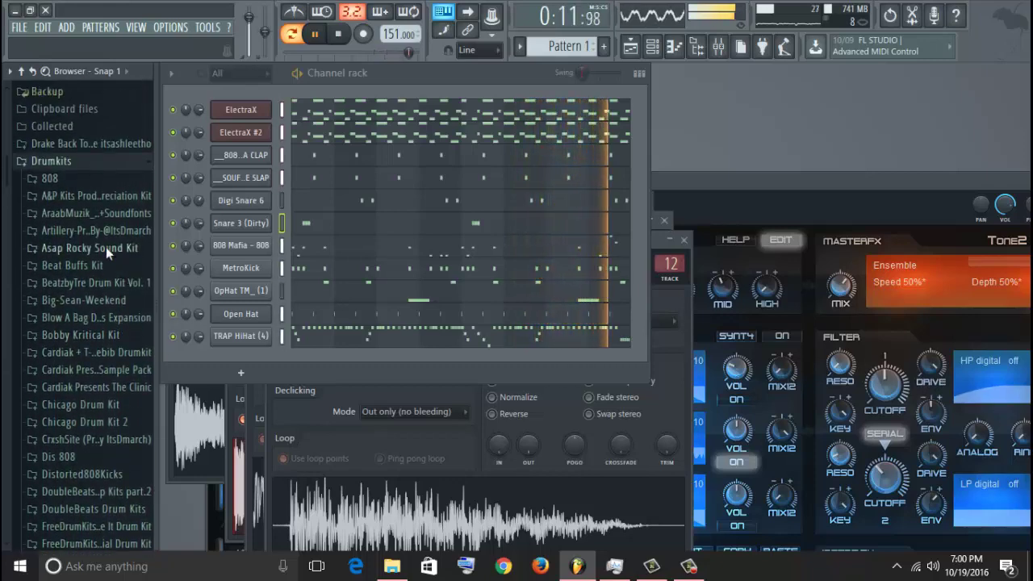
{"action": "left_click", "coordinate": [97, 269]}
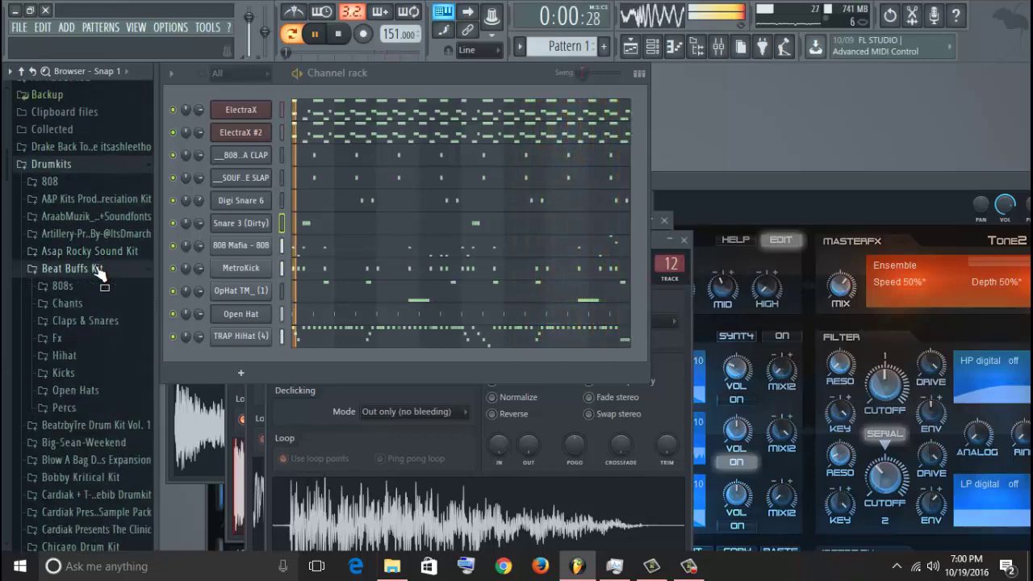
{"action": "left_click", "coordinate": [81, 390]}
- Stop playback, add Open Hat #6 as a channel below TRAP HiHat (4) and place one C4 note at the start of bar 1
{"action": "key", "text": "space"}
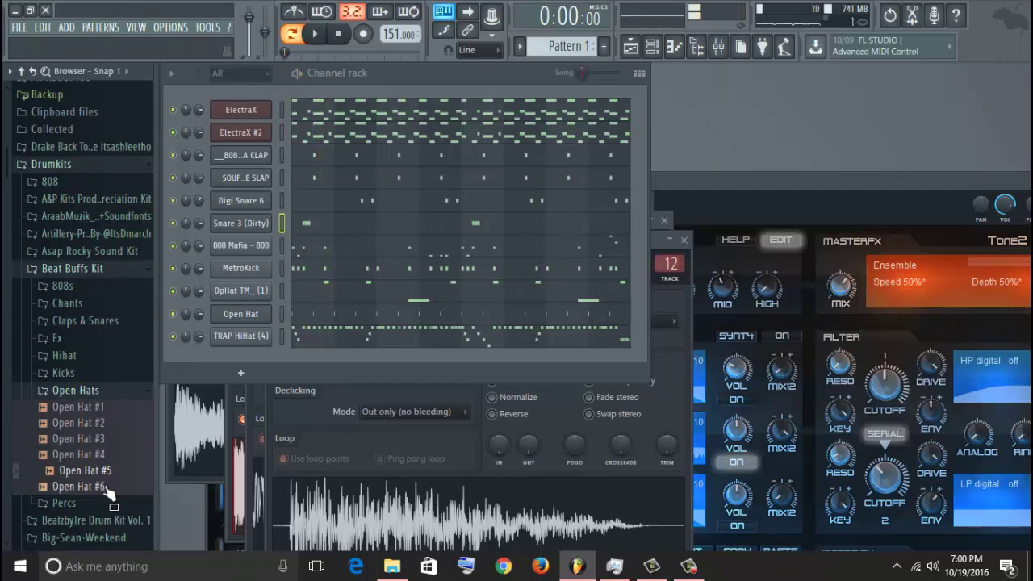
{"action": "left_click_drag", "start_coordinate": [260, 361], "coordinate": [267, 368]}
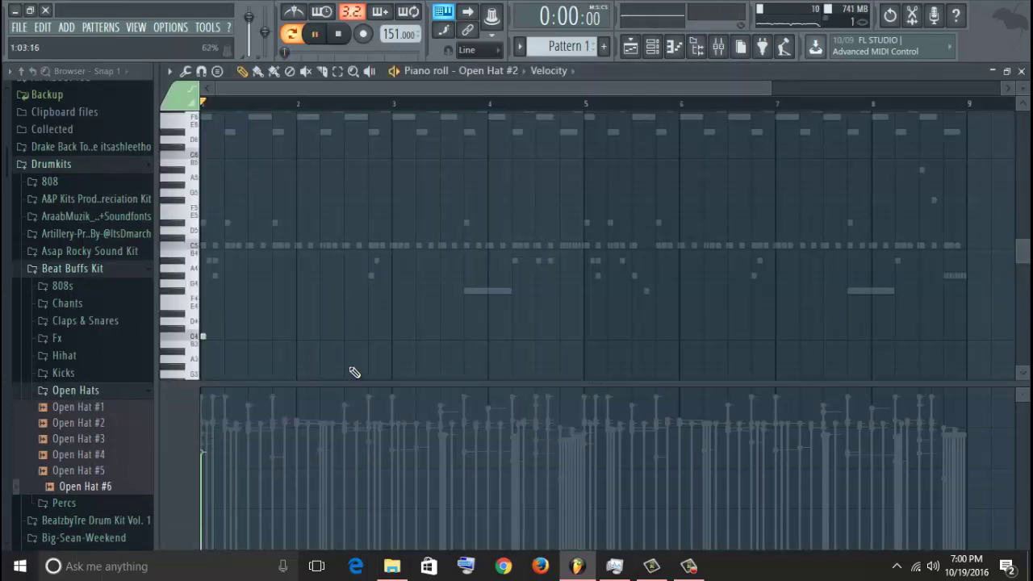
{"action": "key", "text": "F7"}
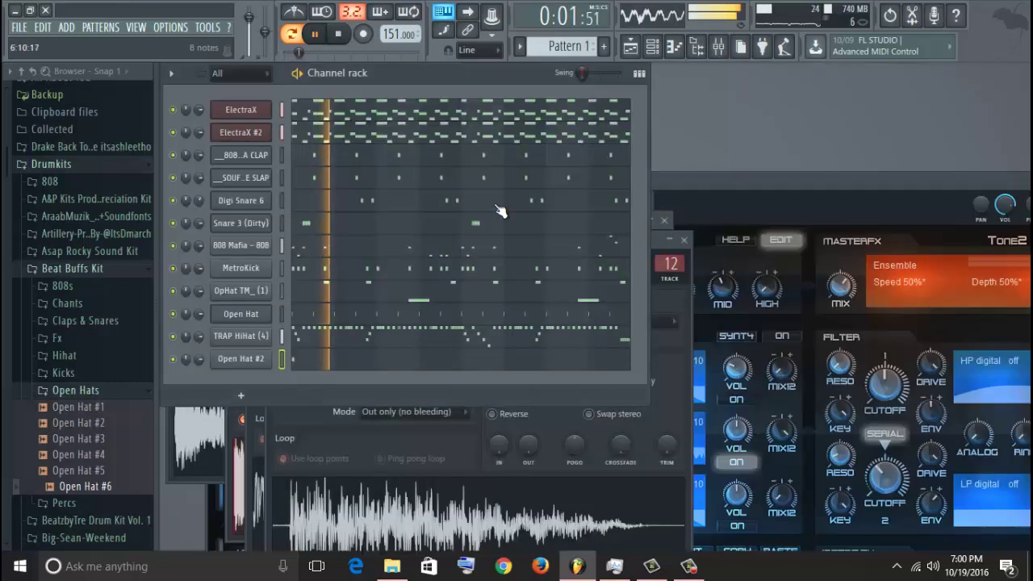
- Assign the new Open Hat #2 channel to free mixer track 13
{"action": "left_click", "coordinate": [262, 364]}
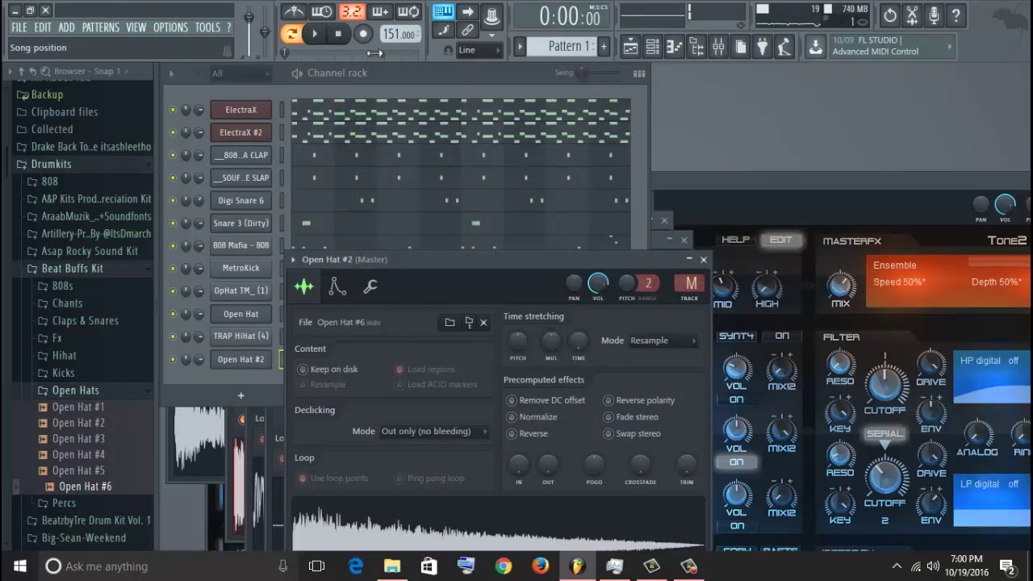
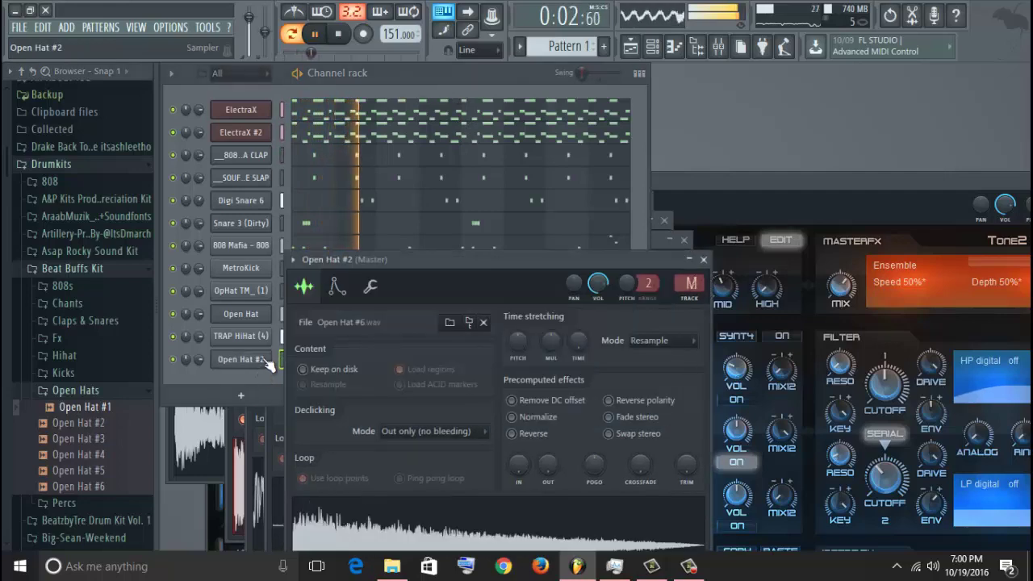
{"action": "left_click", "coordinate": [293, 259]}
{"action": "left_click", "coordinate": [545, 314]}
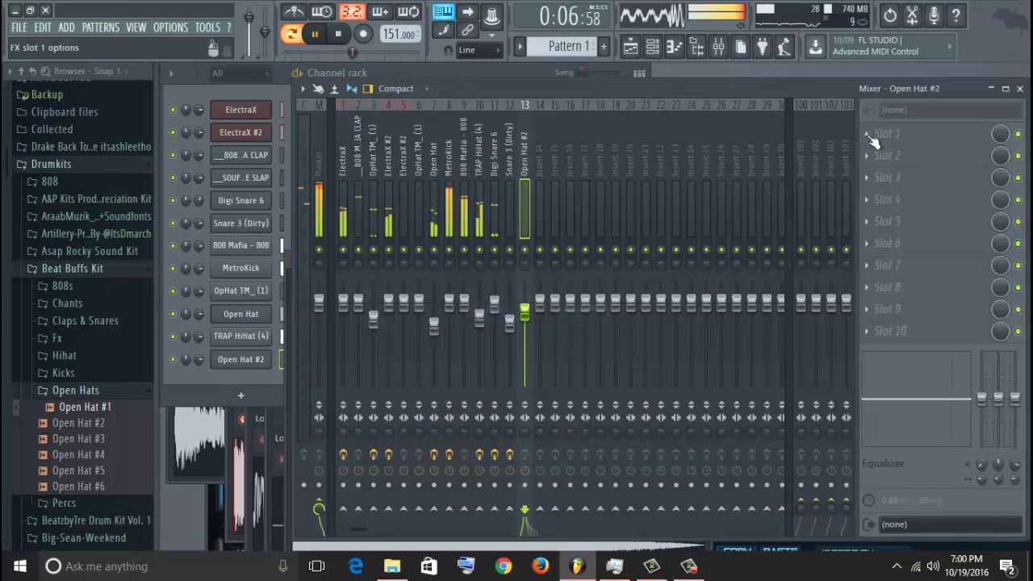
- Load Fruity Parametric EQ 2 in the Open Hat #2 track's first effect slot and cut the lows with band 1
{"action": "left_click", "coordinate": [869, 136]}
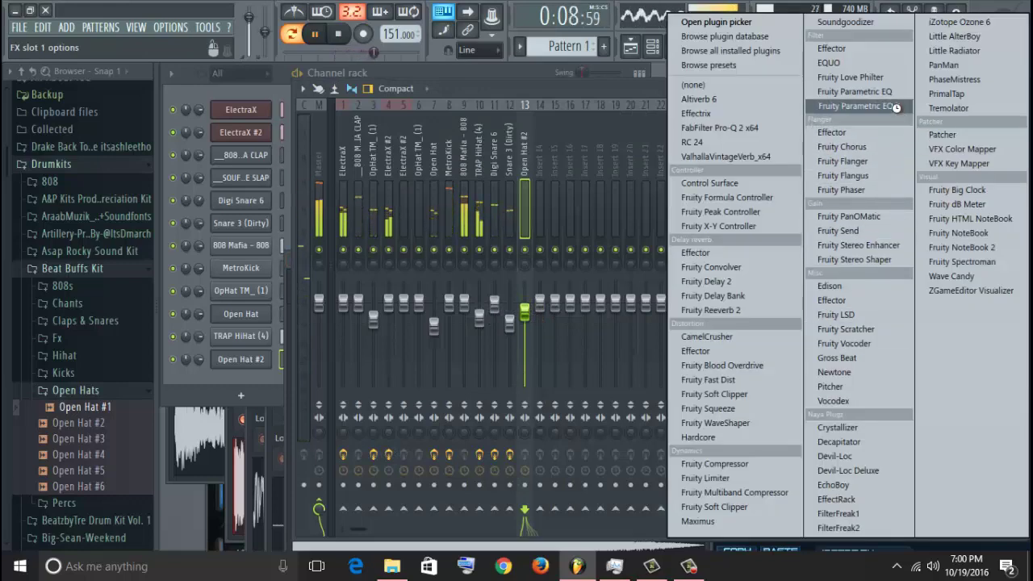
{"action": "left_click", "coordinate": [856, 106]}
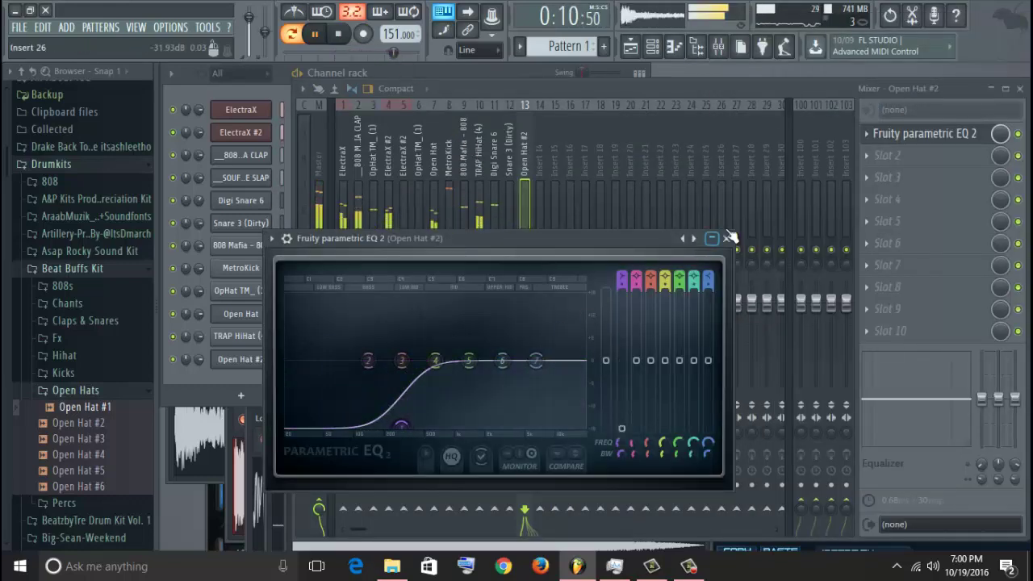
{"action": "left_click", "coordinate": [730, 238]}
- Add Fruity Reeverb 2 in the Open Hat #2 track's second effect slot and lower the track's fader to about 84%
{"action": "left_click", "coordinate": [889, 153]}
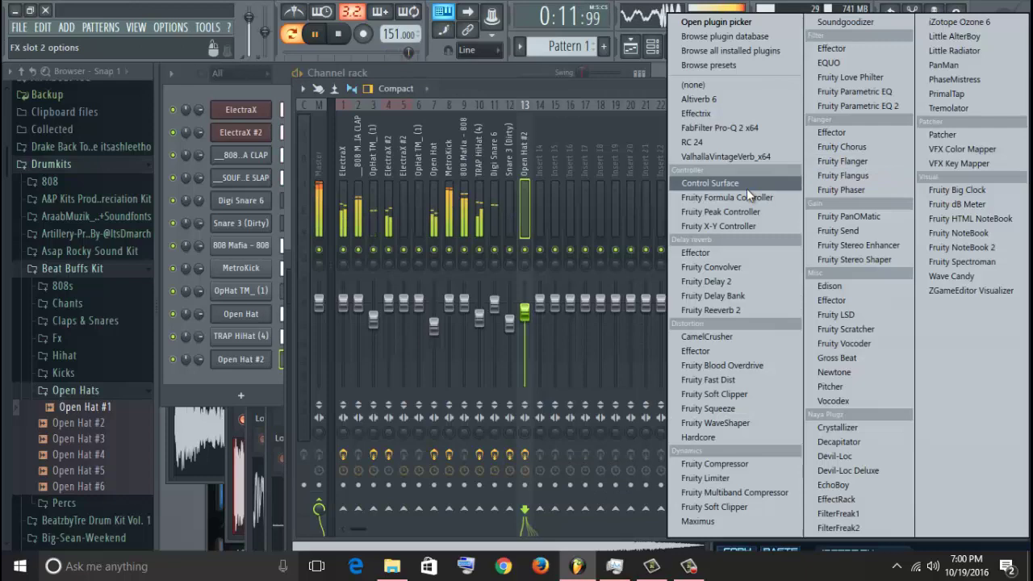
{"action": "left_click", "coordinate": [731, 313]}
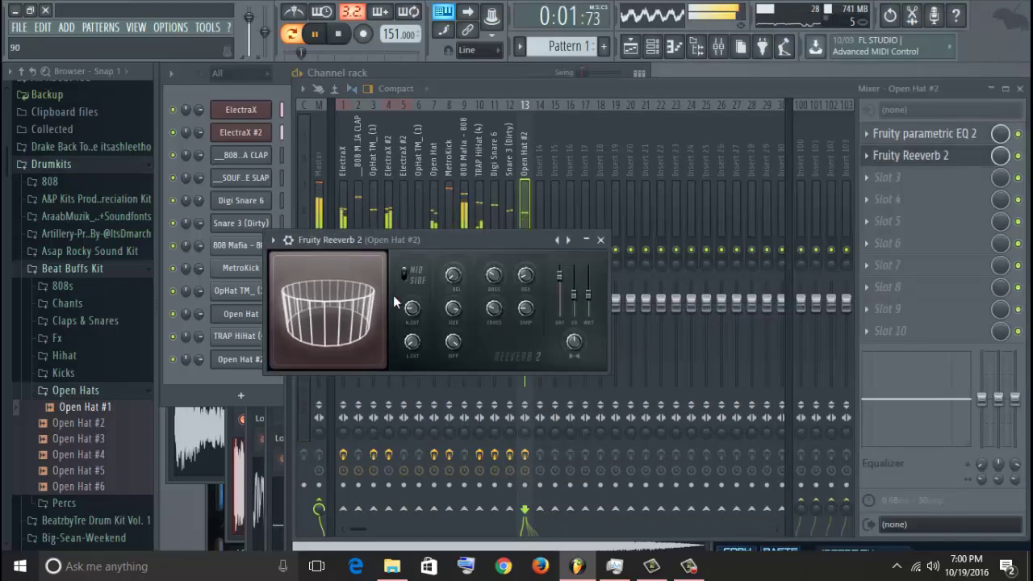
{"action": "left_click", "coordinate": [602, 241]}
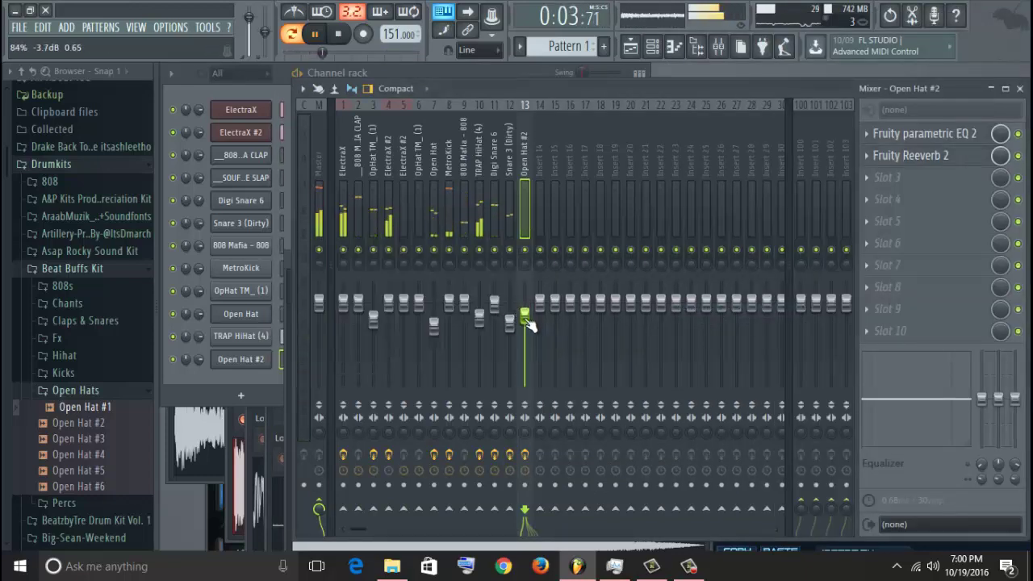
- Close the mixer, bring the channel rack to the front and collapse the Open Hats folder
{"action": "left_click", "coordinate": [1020, 89]}
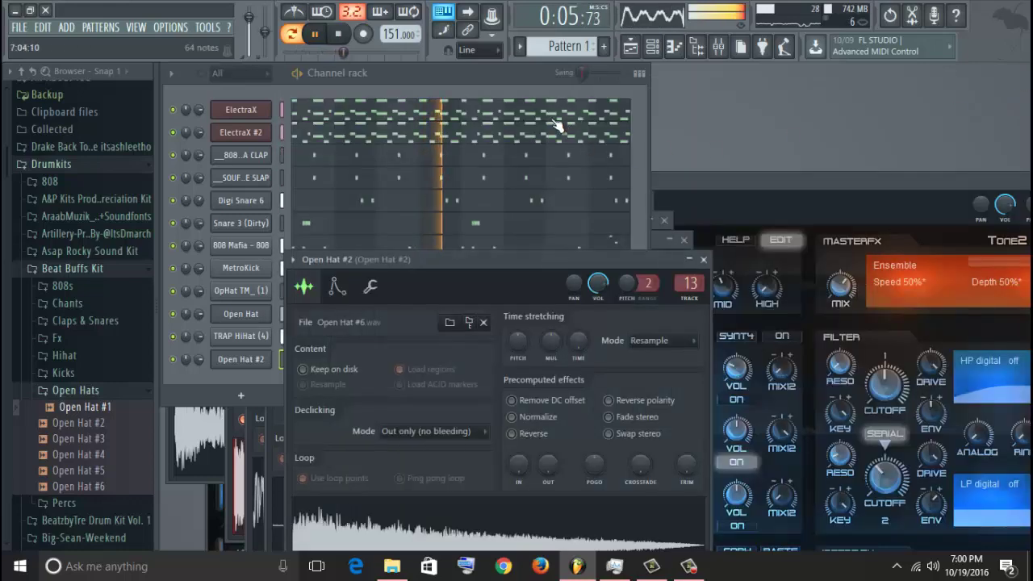
{"action": "left_click", "coordinate": [529, 84]}
{"action": "left_click", "coordinate": [76, 390]}
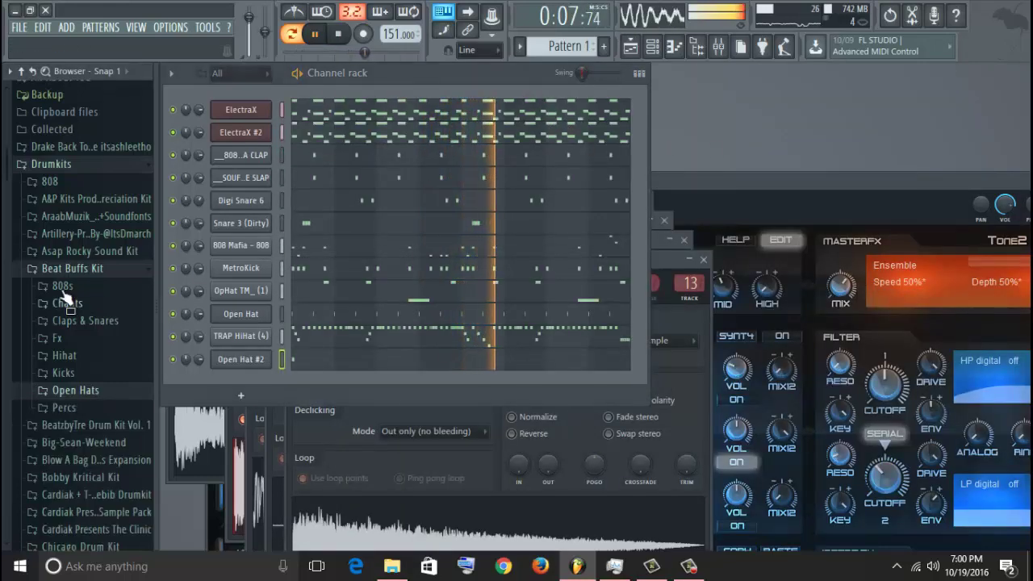
- Collapse the Beat Buffs Kit folder and insert a reFX Nexus channel above the 808 Mafia clap channel
{"action": "left_click", "coordinate": [72, 268]}
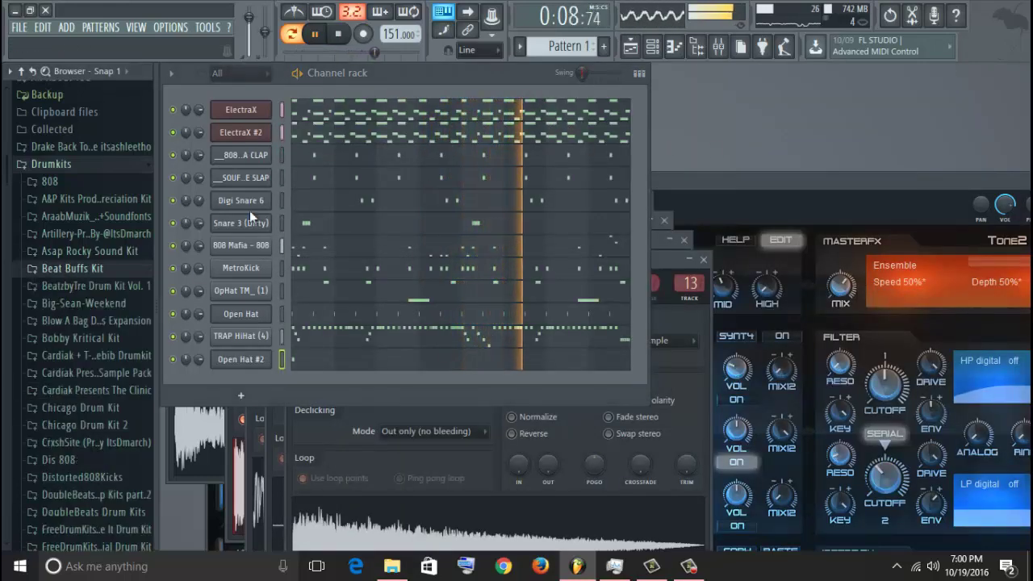
{"action": "right_click", "coordinate": [257, 154]}
{"action": "mouse_move", "coordinate": [299, 228]}
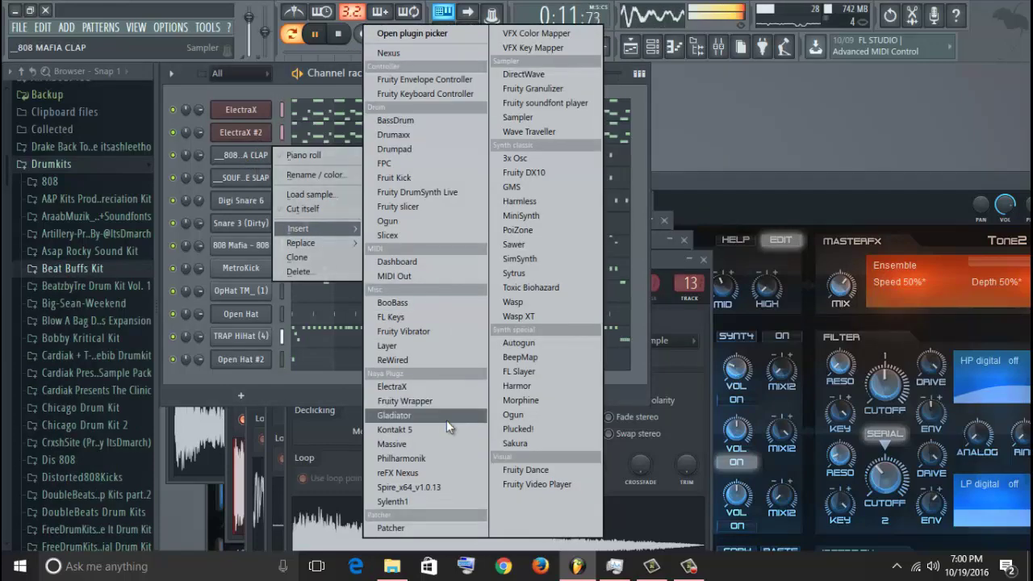
{"action": "left_click", "coordinate": [447, 469]}
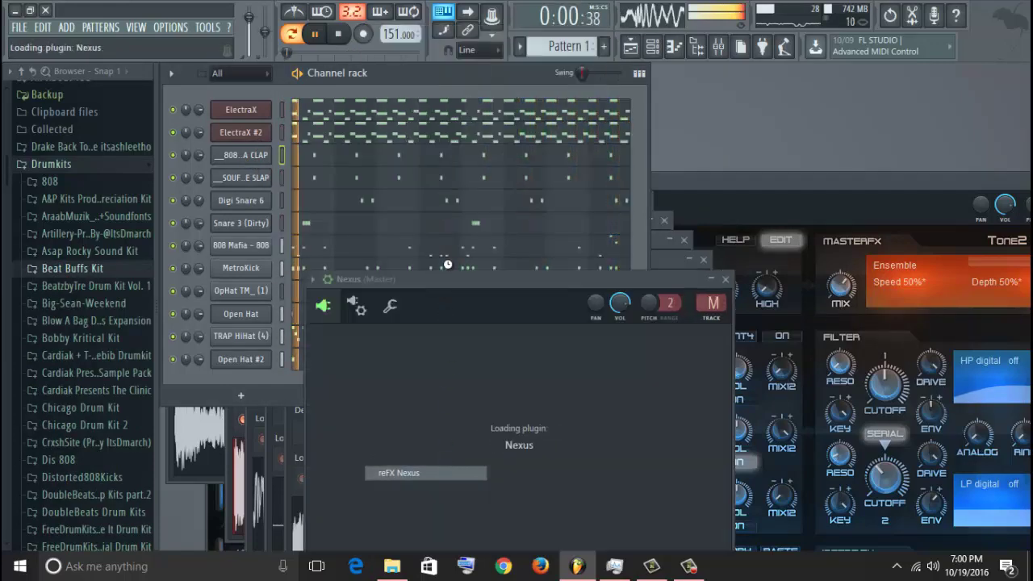
{"action": "left_click_drag", "start_coordinate": [574, 278], "coordinate": [567, 238]}
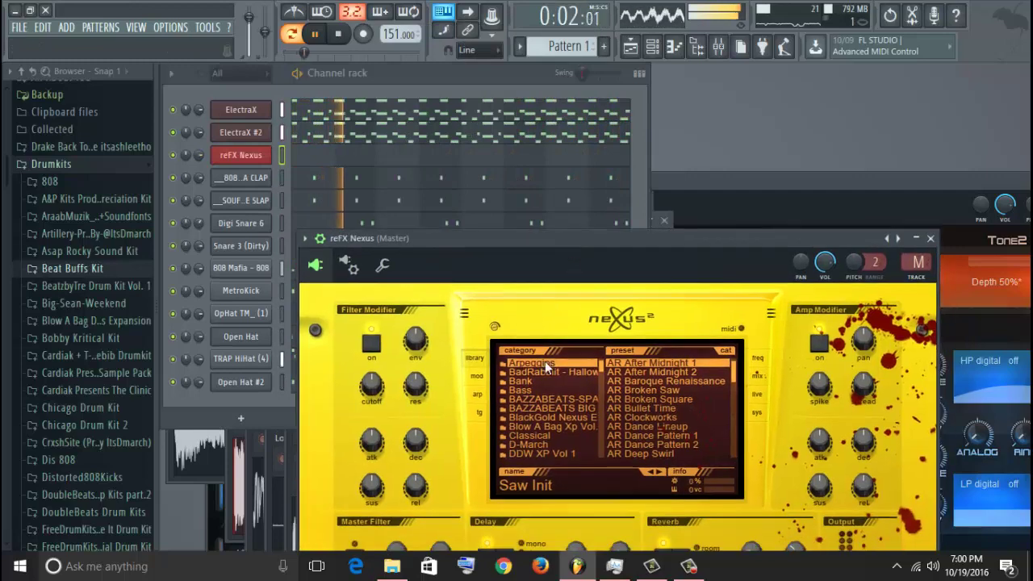
- Load the PD Listen to the Whales preset from the Naya Sounds category in Nexus
{"action": "left_click", "coordinate": [537, 450]}
{"action": "scroll", "coordinate": [543, 449], "scroll_direction": "down", "scroll_amount": 5}
{"action": "scroll", "coordinate": [543, 449], "scroll_direction": "down", "scroll_amount": 4}
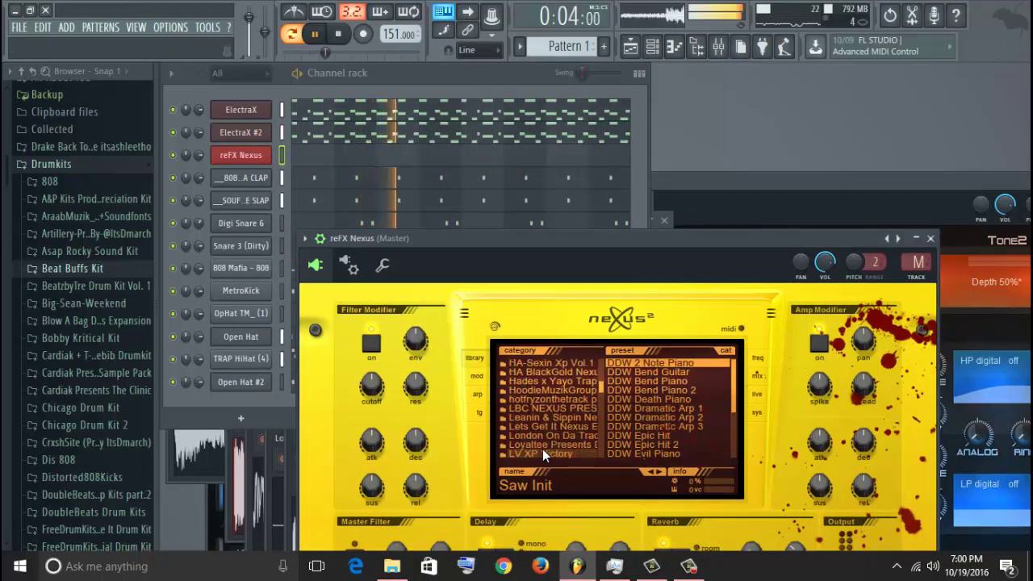
{"action": "left_click", "coordinate": [541, 447]}
{"action": "scroll", "coordinate": [638, 417], "scroll_direction": "down", "scroll_amount": 1}
{"action": "scroll", "coordinate": [638, 417], "scroll_direction": "down", "scroll_amount": 8}
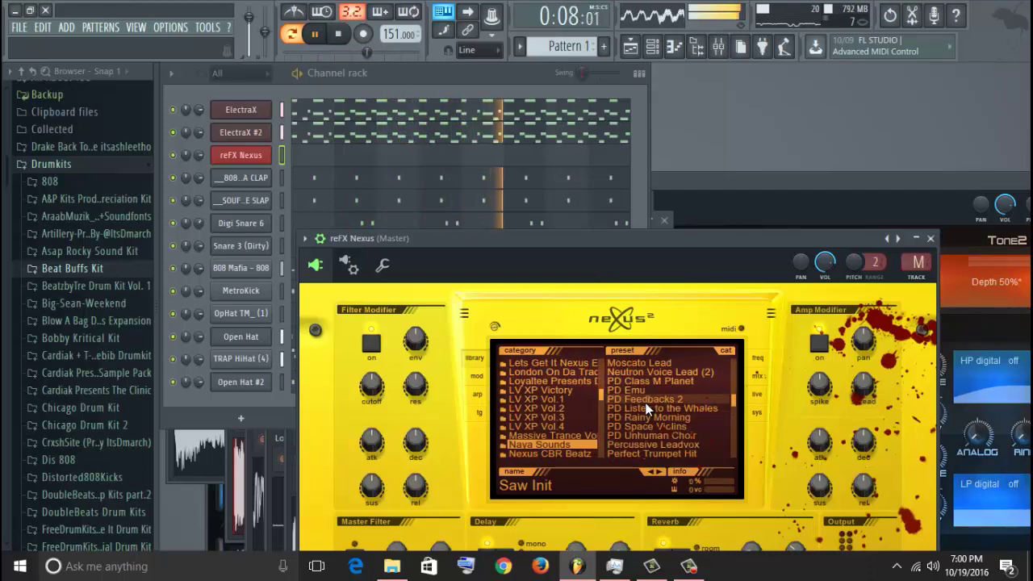
{"action": "left_click", "coordinate": [643, 407]}
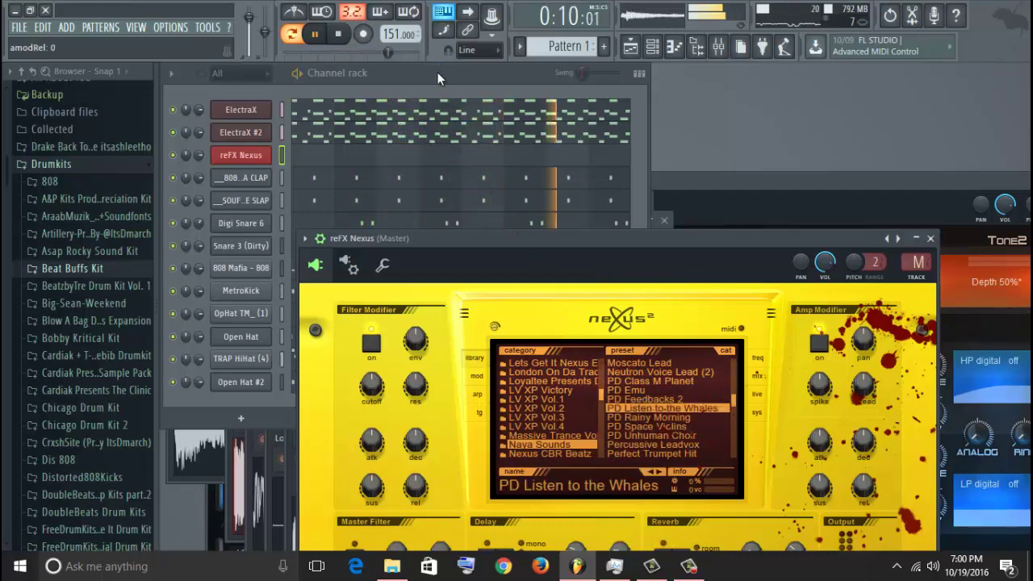
- Stop playback and draw four rising quarter-bar notes, D#5, F5, F#5 and A#5, across bar 1 of the reFX Nexus piano roll
{"action": "left_click", "coordinate": [442, 70]}
{"action": "left_click", "coordinate": [354, 37]}
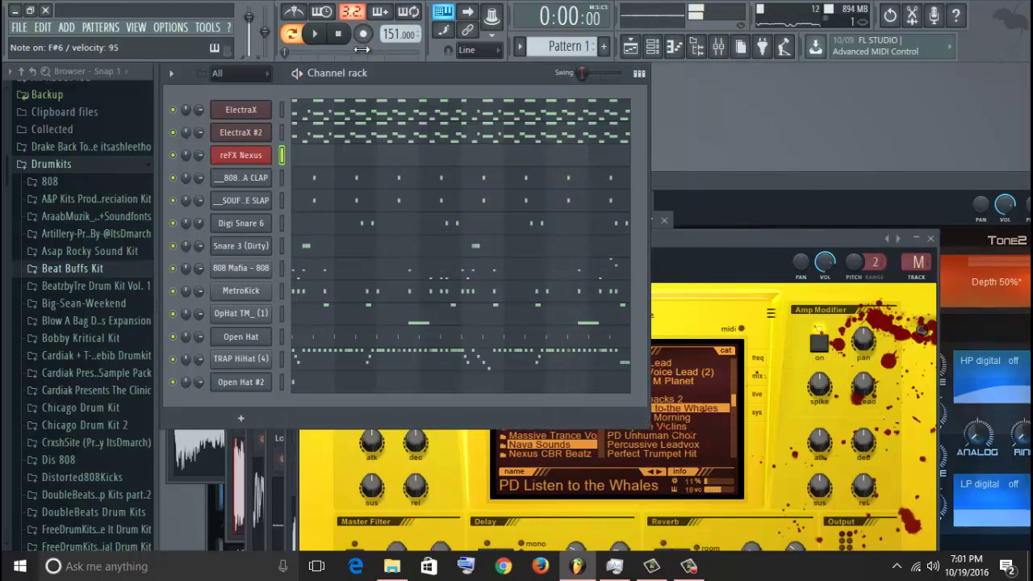
{"action": "left_click", "coordinate": [339, 157]}
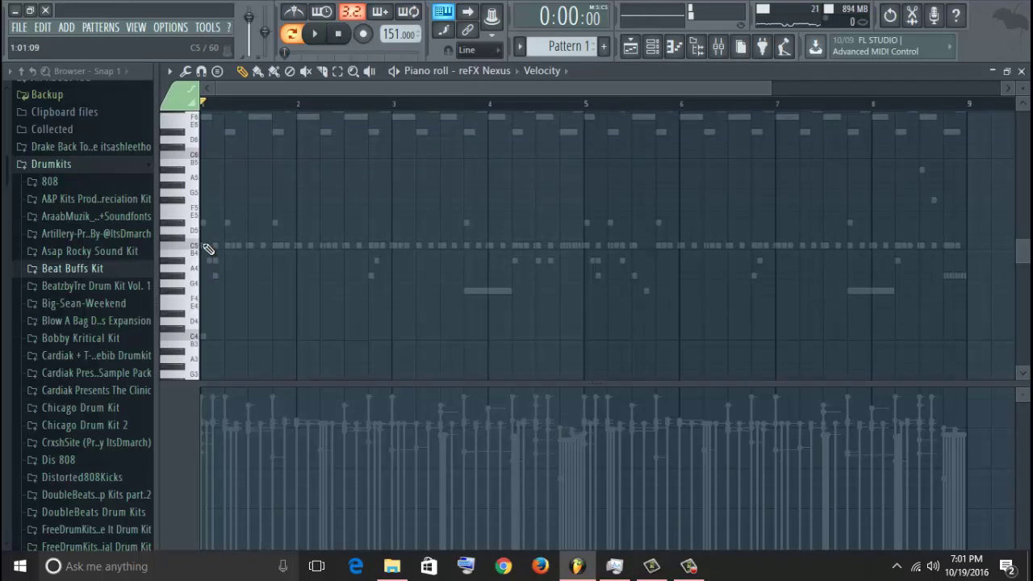
{"action": "scroll", "coordinate": [206, 246], "scroll_direction": "up", "scroll_amount": 2, "text": "ctrl"}
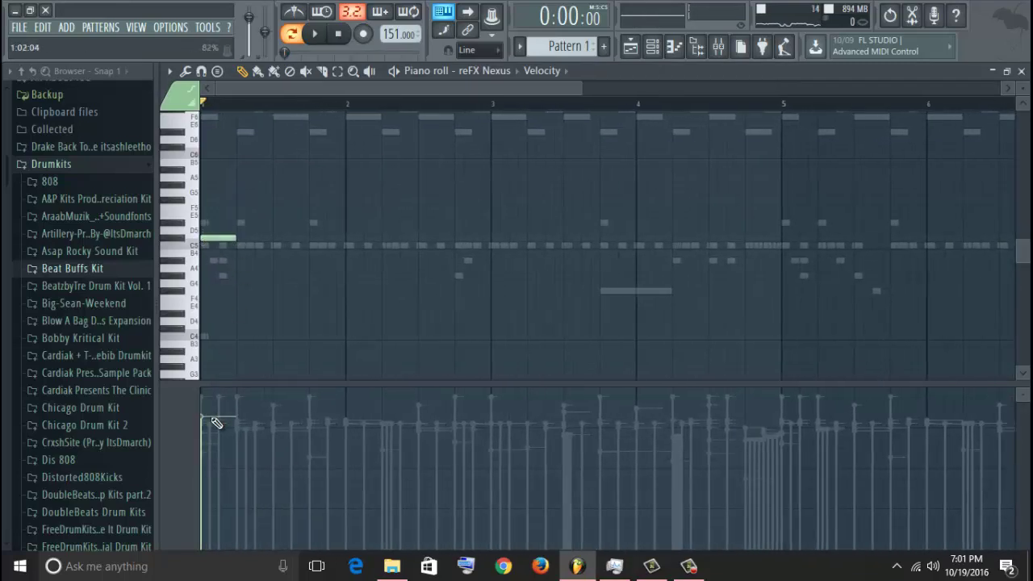
{"action": "left_click", "coordinate": [232, 241]}
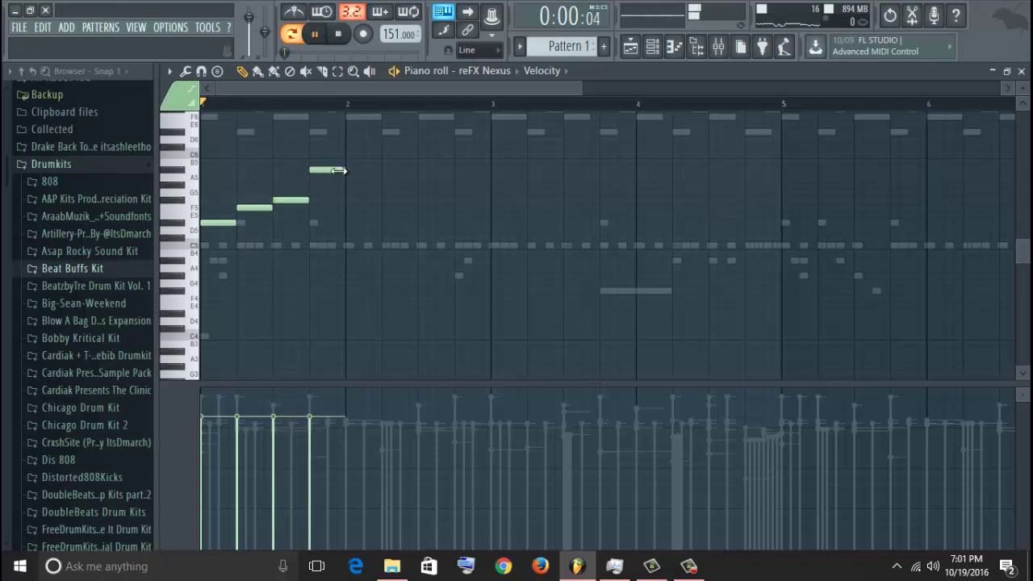
{"action": "key", "text": "space"}
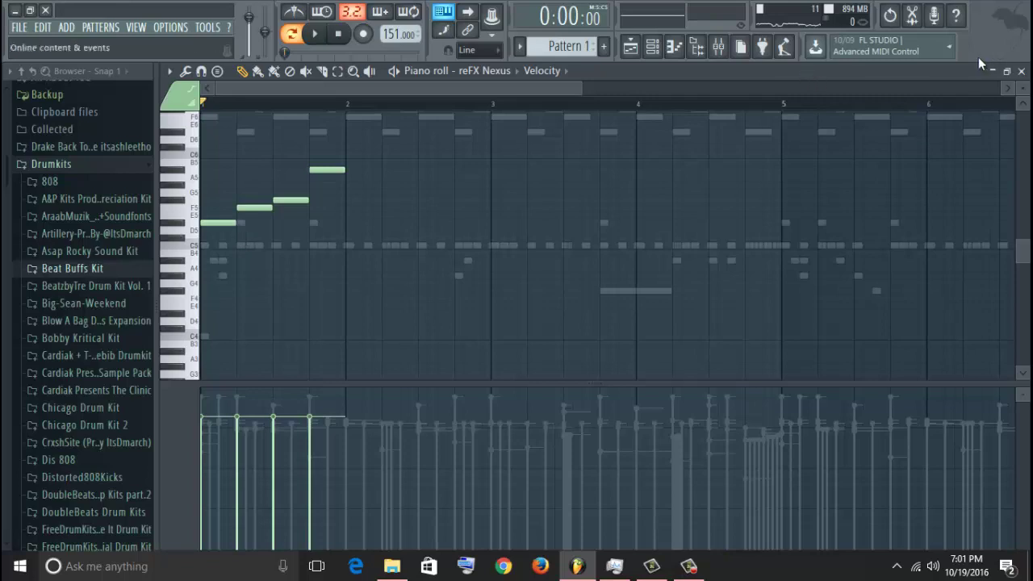
- Solo the reFX Nexus channel and play its bar 1 notes from the piano roll
{"action": "key", "text": "Escape"}
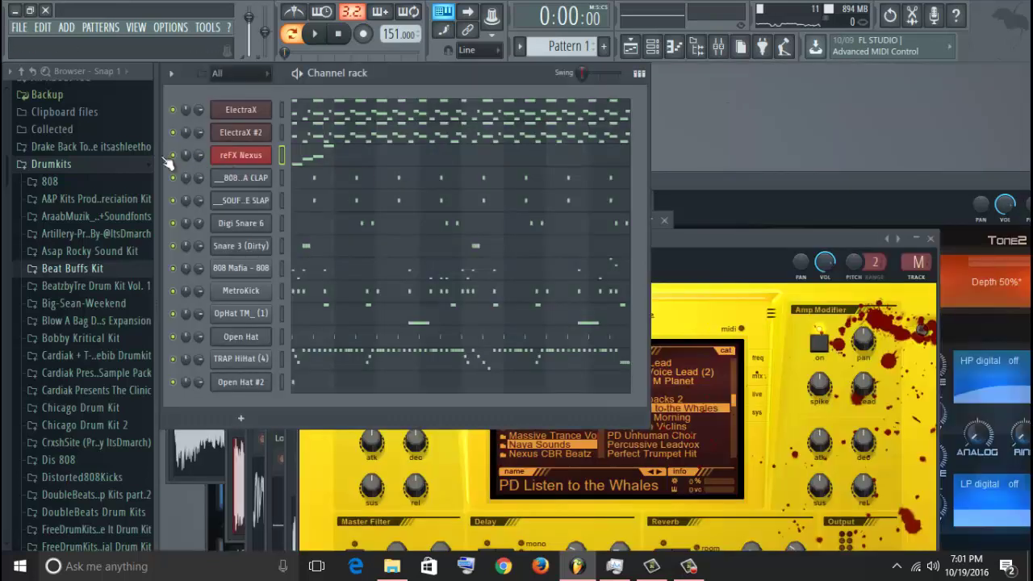
{"action": "right_click", "coordinate": [167, 159]}
{"action": "left_click", "coordinate": [197, 166]}
{"action": "key", "text": "space"}
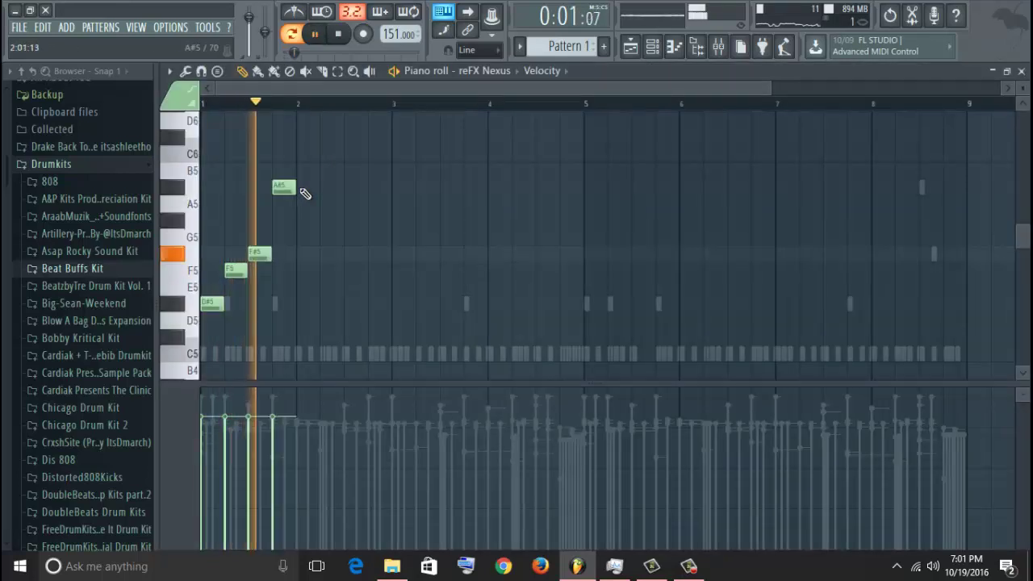
{"action": "key", "text": "space"}
- Continue the Nexus melody through bar 2 with the notes D#6, F6, F#6 and A#6, auditioning it along the way
{"action": "scroll", "coordinate": [321, 191], "scroll_direction": "up", "scroll_amount": 3}
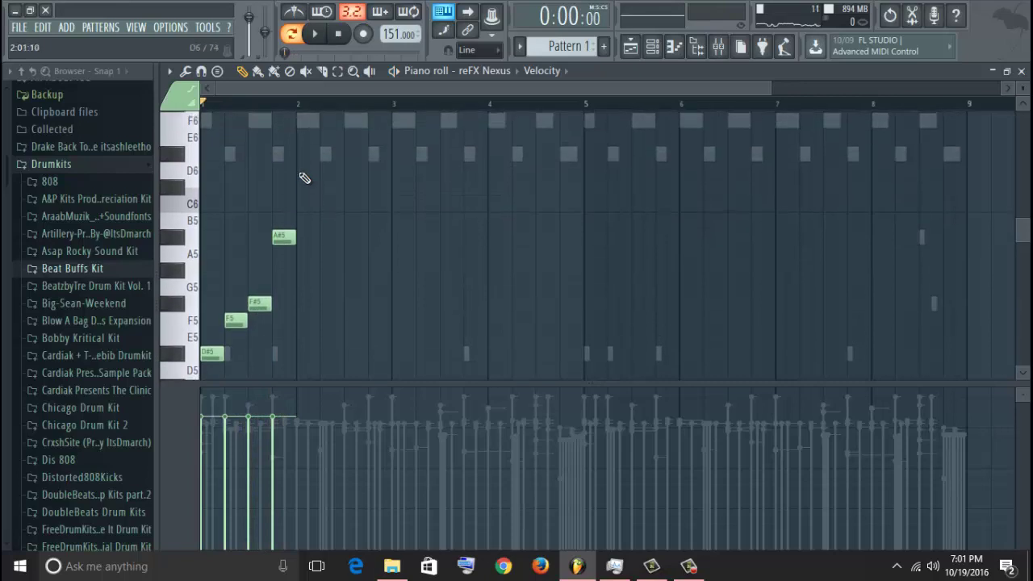
{"action": "left_click", "coordinate": [305, 155]}
{"action": "key", "text": "space"}
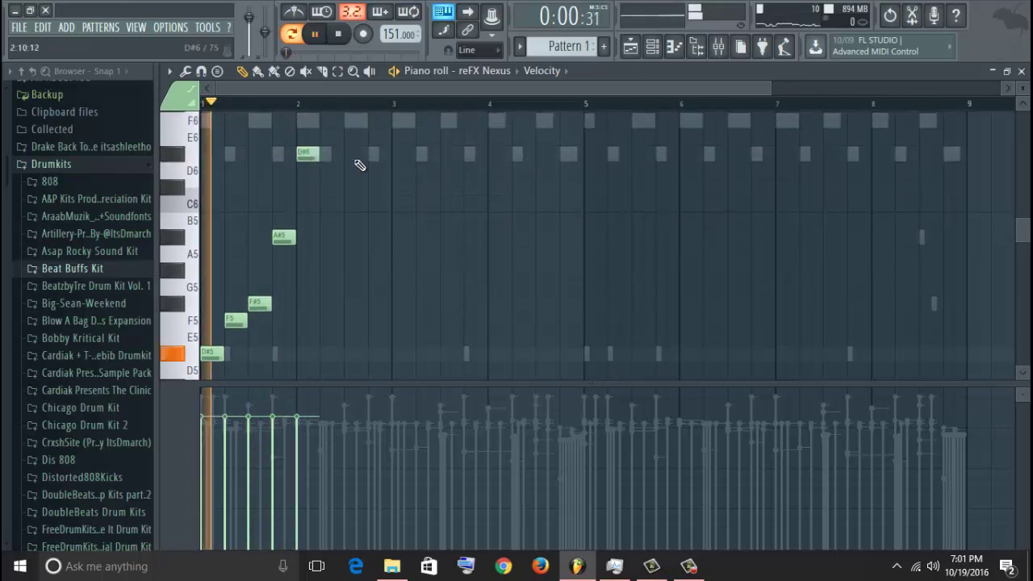
{"action": "scroll", "coordinate": [356, 165], "scroll_direction": "up", "scroll_amount": 3}
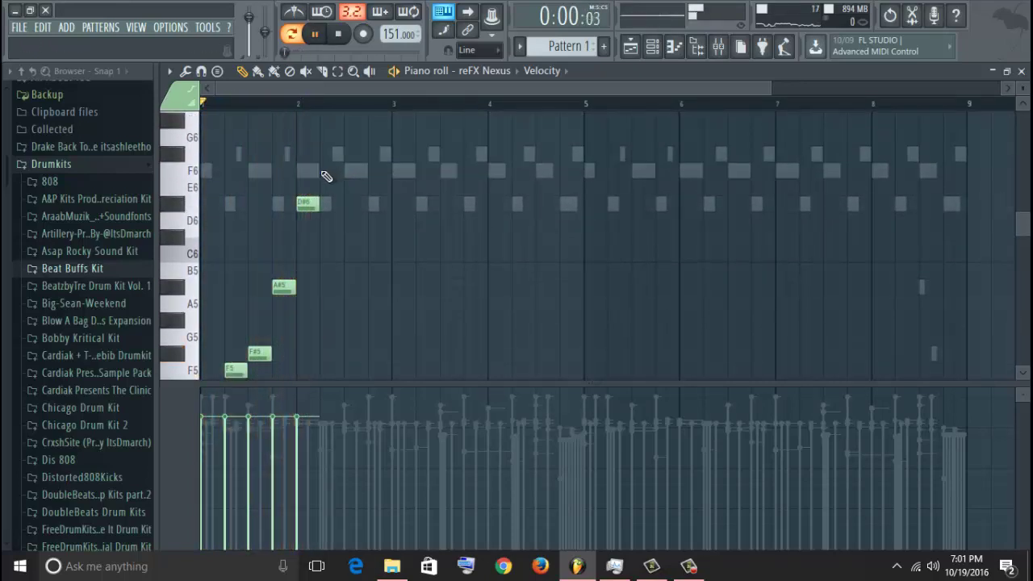
{"action": "left_click", "coordinate": [328, 171]}
{"action": "left_click", "coordinate": [353, 154]}
{"action": "scroll", "coordinate": [369, 156], "scroll_direction": "up", "scroll_amount": 3}
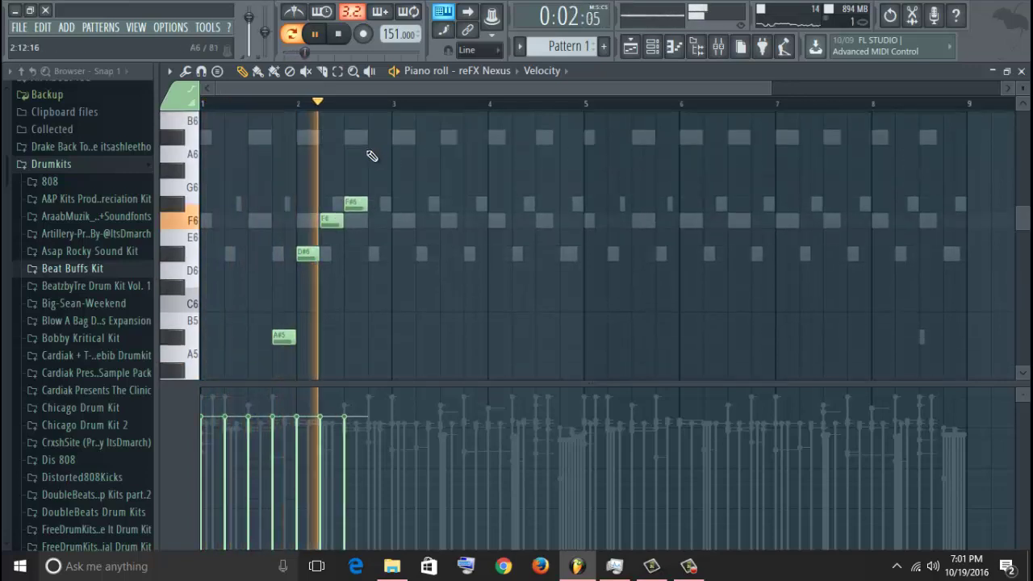
{"action": "left_click", "coordinate": [377, 135]}
{"action": "key", "text": "space"}
{"action": "scroll", "coordinate": [399, 178], "scroll_direction": "down", "scroll_amount": 4}
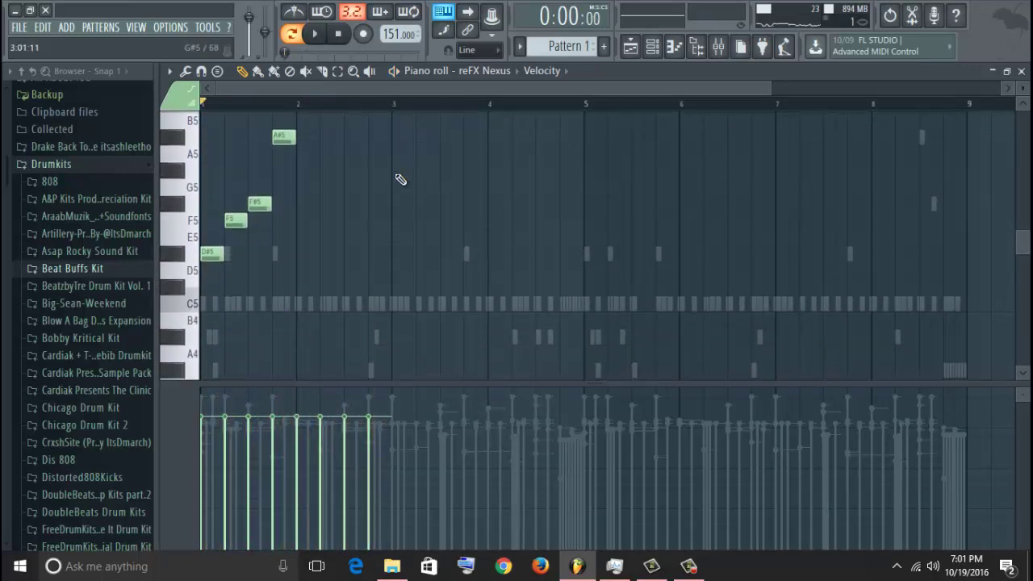
- Duplicate the two-bar Nexus melody until it fills all eight bars, then deselect the notes
{"action": "left_click_drag", "start_coordinate": [772, 88], "coordinate": [636, 128]}
{"action": "key", "text": "ctrl+a"}
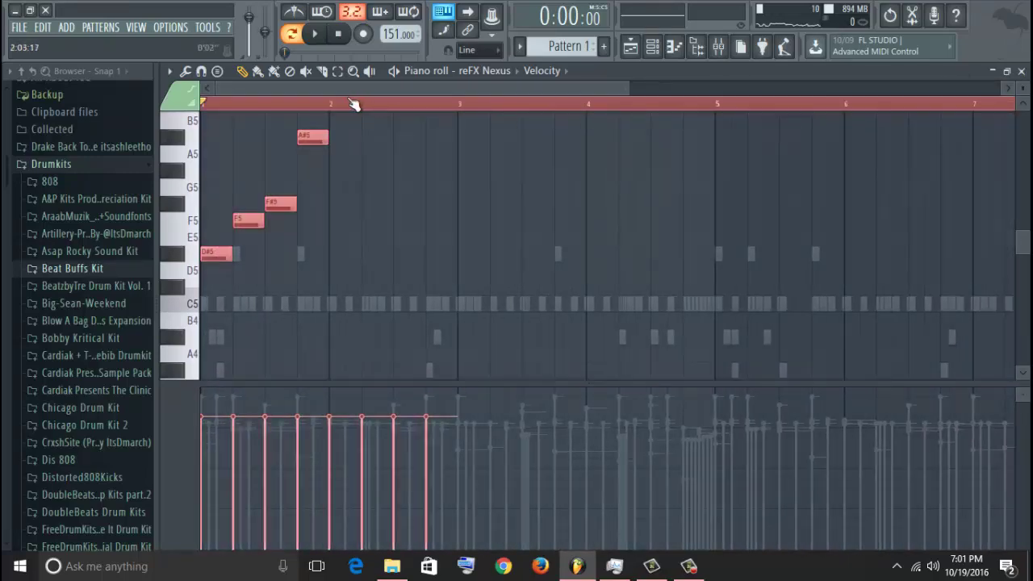
{"action": "scroll", "coordinate": [354, 106], "scroll_direction": "down", "scroll_amount": 2}
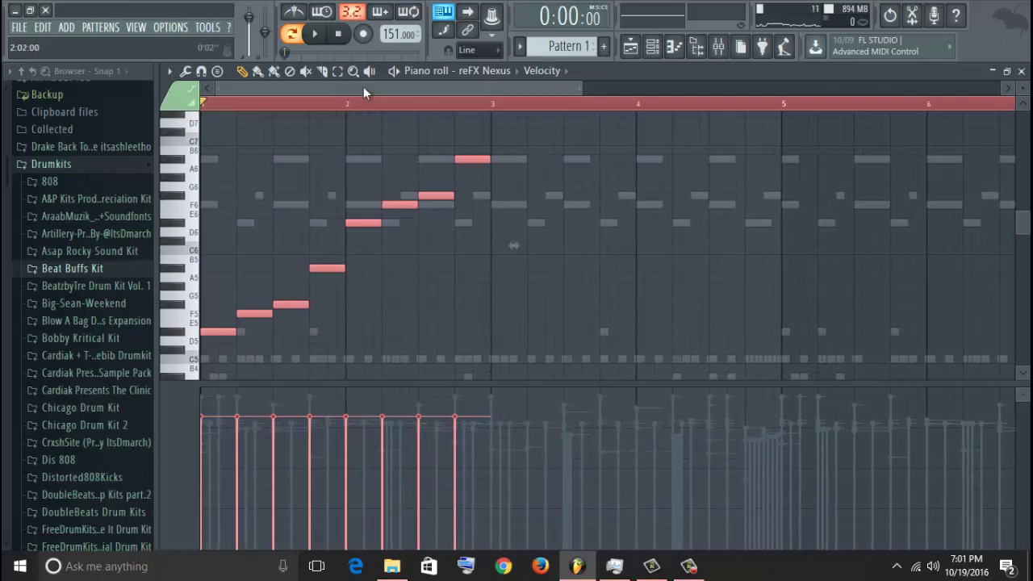
{"action": "left_click_drag", "start_coordinate": [363, 87], "coordinate": [587, 88]}
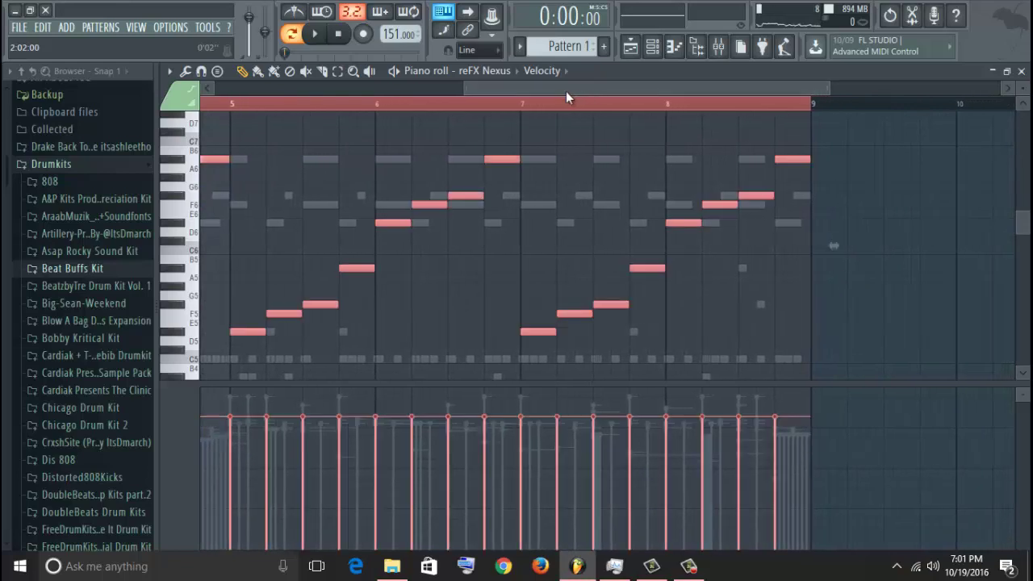
{"action": "key", "text": "ctrl+d"}
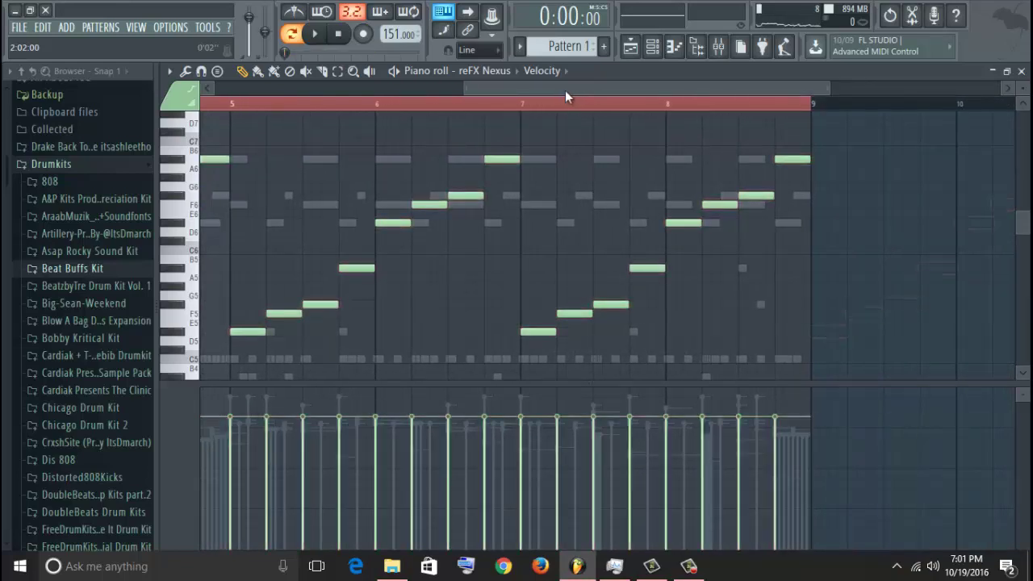
- Duplicate all Nexus notes one octave lower, align the copies with the start of bar 1 and play the layered melody
{"action": "left_click_drag", "start_coordinate": [566, 97], "coordinate": [224, 132]}
{"action": "key", "text": "ctrl+a"}
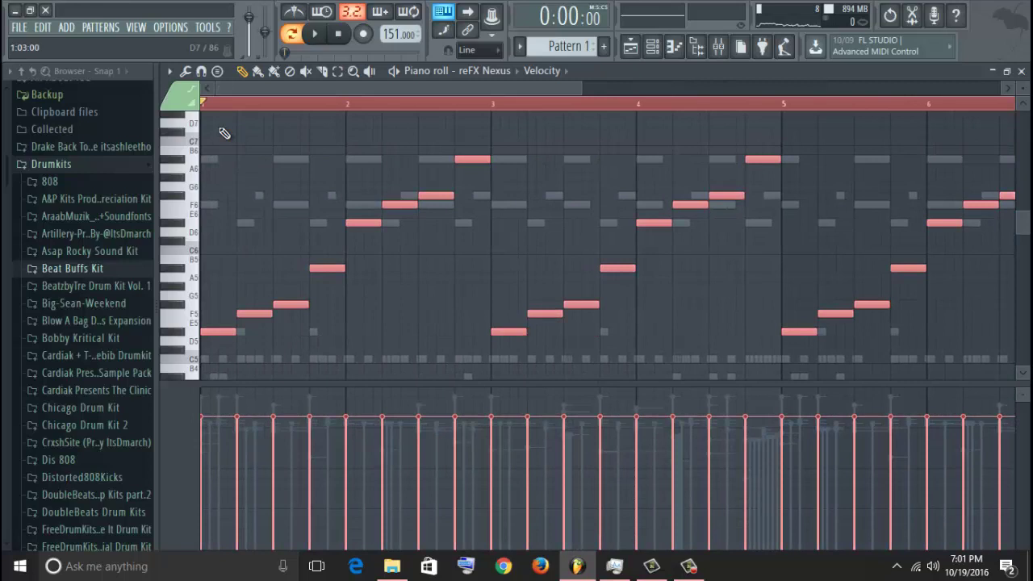
{"action": "key", "text": "ctrl+b"}
{"action": "key", "text": "ctrl+Down"}
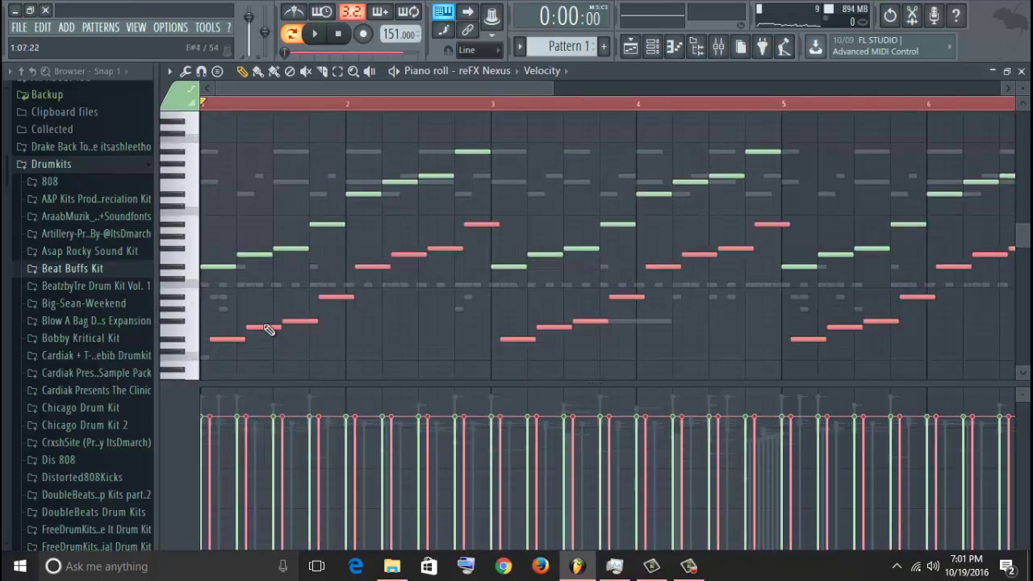
{"action": "left_click_drag", "start_coordinate": [230, 342], "coordinate": [220, 342]}
{"action": "key", "text": "space"}
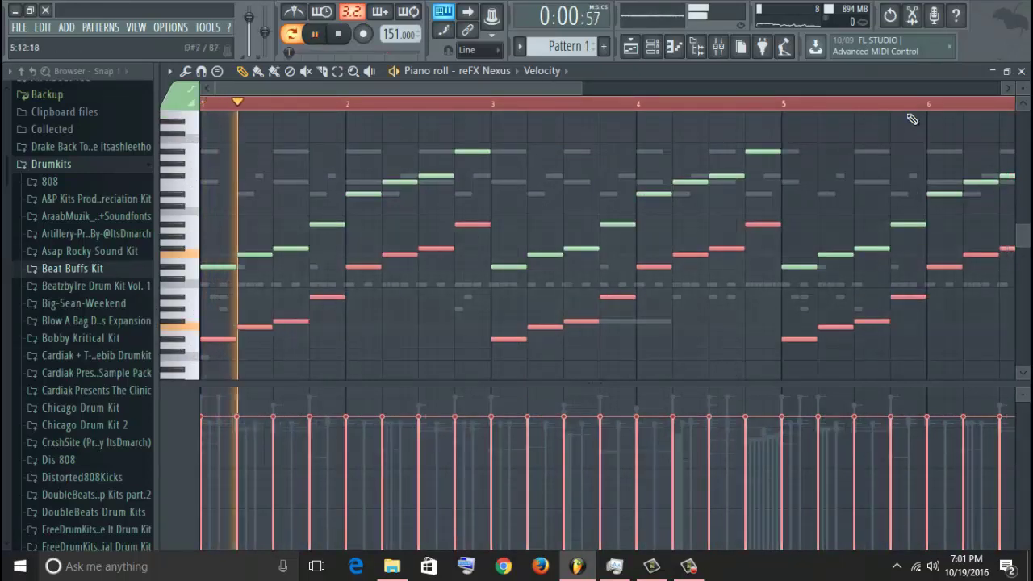
{"action": "left_click", "coordinate": [1021, 72]}
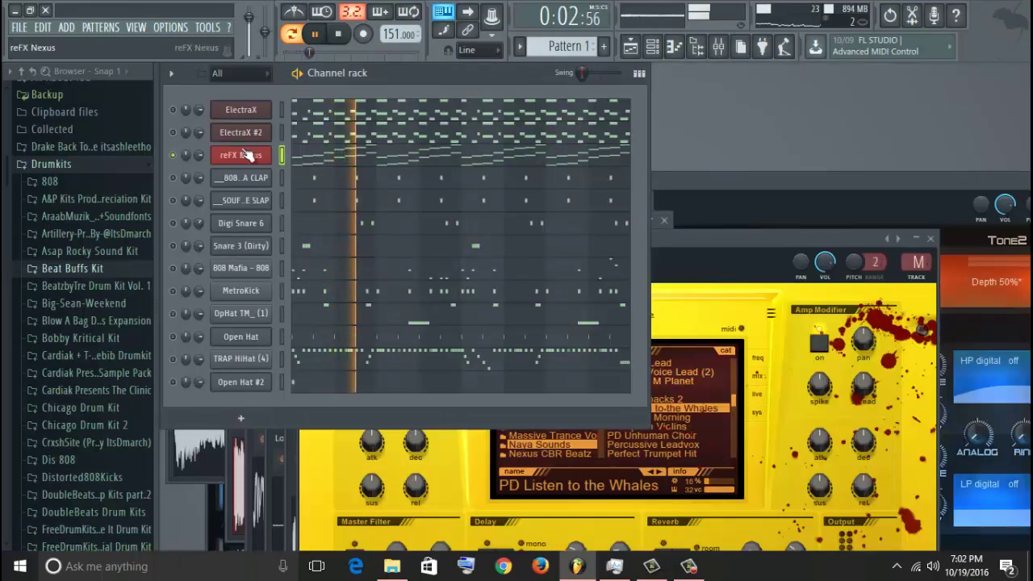
{"action": "left_click", "coordinate": [311, 161]}
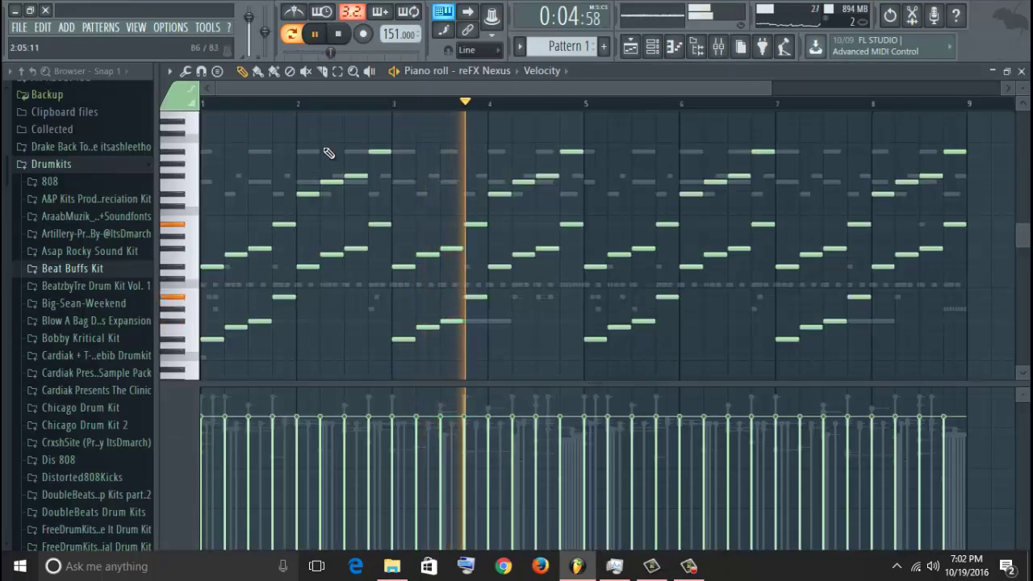
{"action": "key", "text": "ctrl+a"}
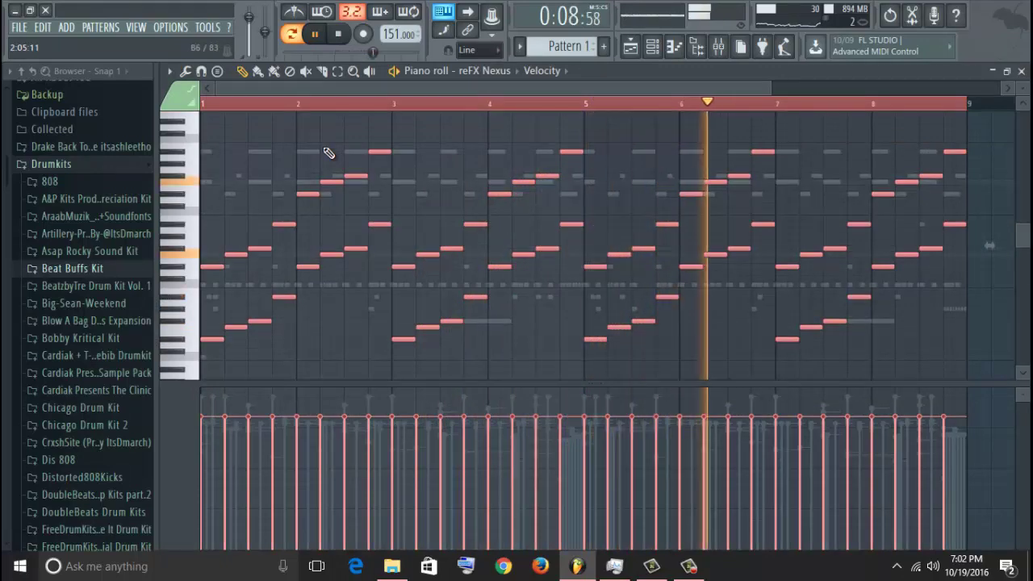
{"action": "left_click", "coordinate": [1022, 72]}
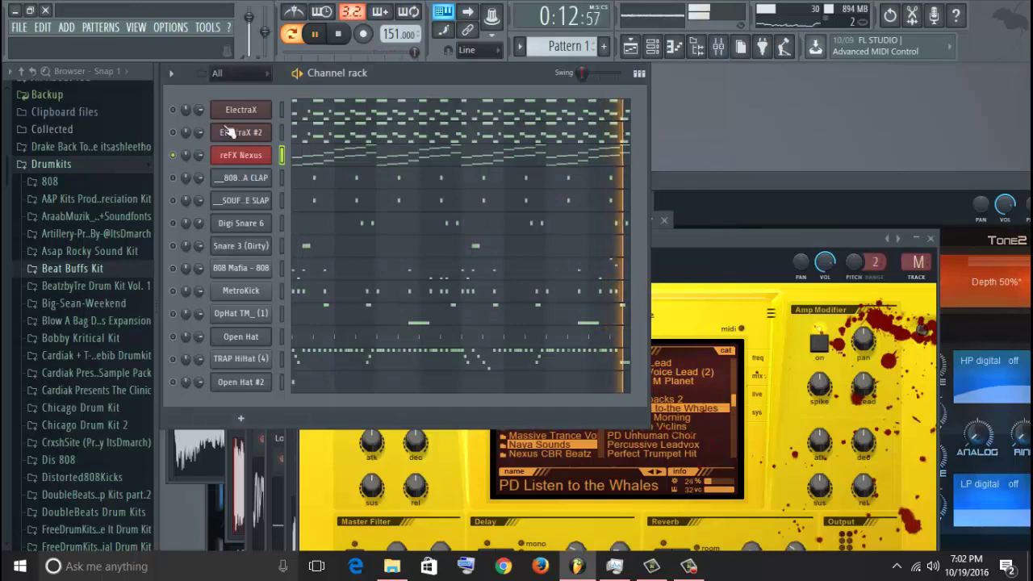
- Assign the reFX Nexus channel to free mixer track 14
{"action": "left_click", "coordinate": [243, 155]}
{"action": "left_click", "coordinate": [242, 155]}
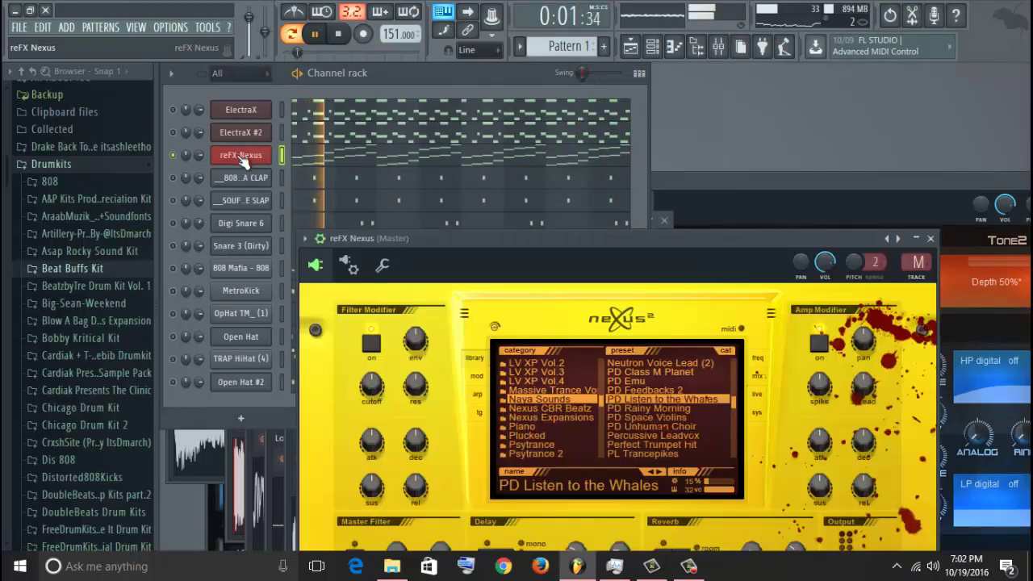
{"action": "left_click", "coordinate": [304, 239]}
{"action": "left_click", "coordinate": [505, 289]}
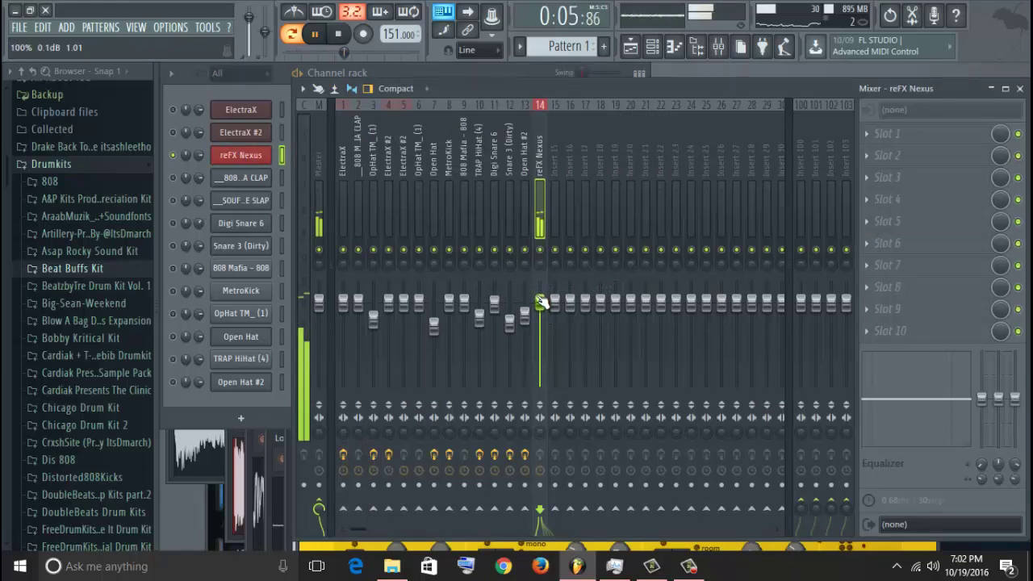
- Load Fruity Parametric EQ 2 in the reFX Nexus track's first effect slot and cut the lows
{"action": "left_click", "coordinate": [887, 134]}
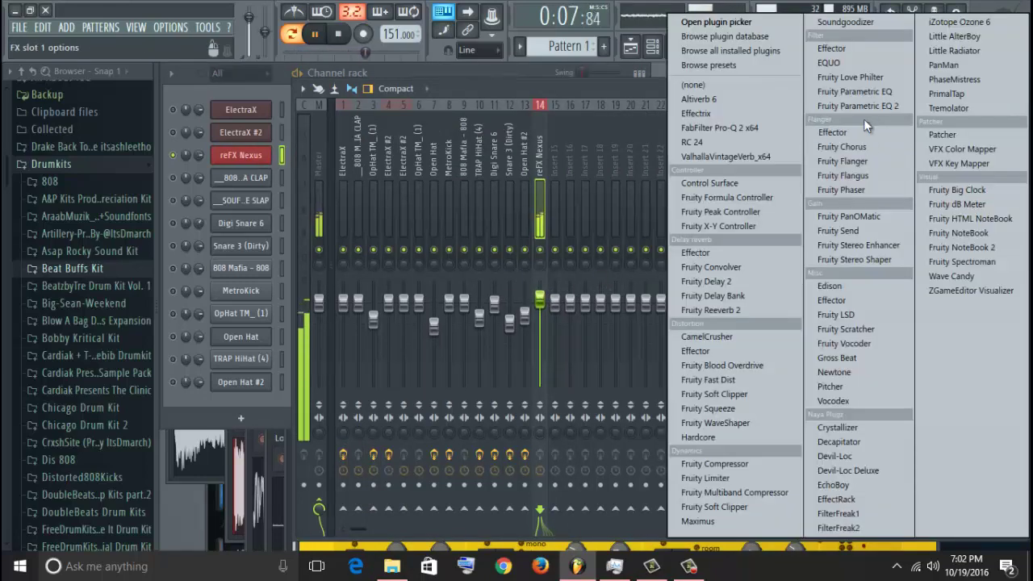
{"action": "left_click", "coordinate": [727, 108]}
{"action": "left_click_drag", "start_coordinate": [358, 382], "coordinate": [412, 446]}
{"action": "left_click", "coordinate": [749, 260]}
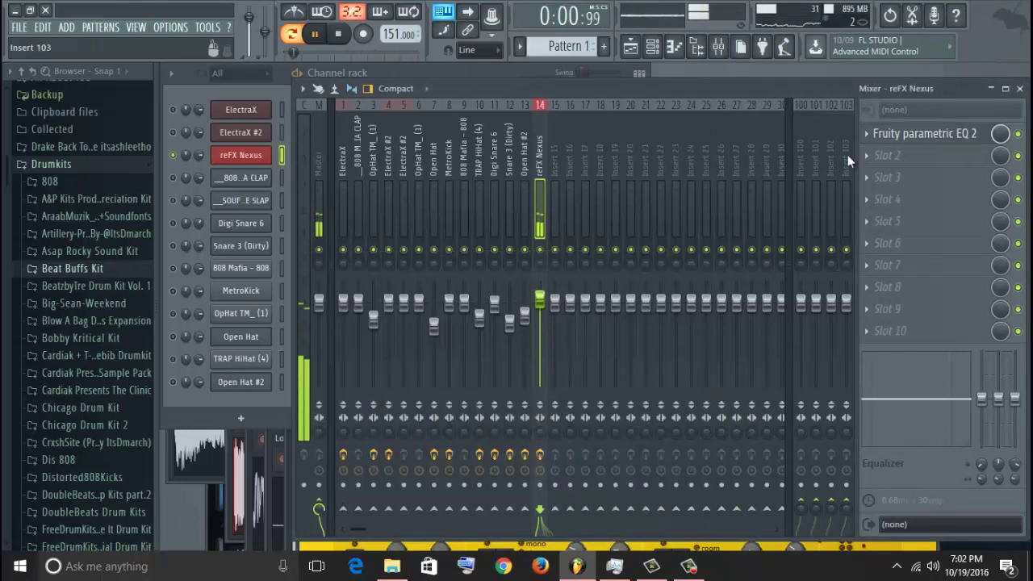
- Load Soundgoodizer in the second effect slot of the reFX Nexus mixer track and close its window
{"action": "left_click", "coordinate": [880, 153]}
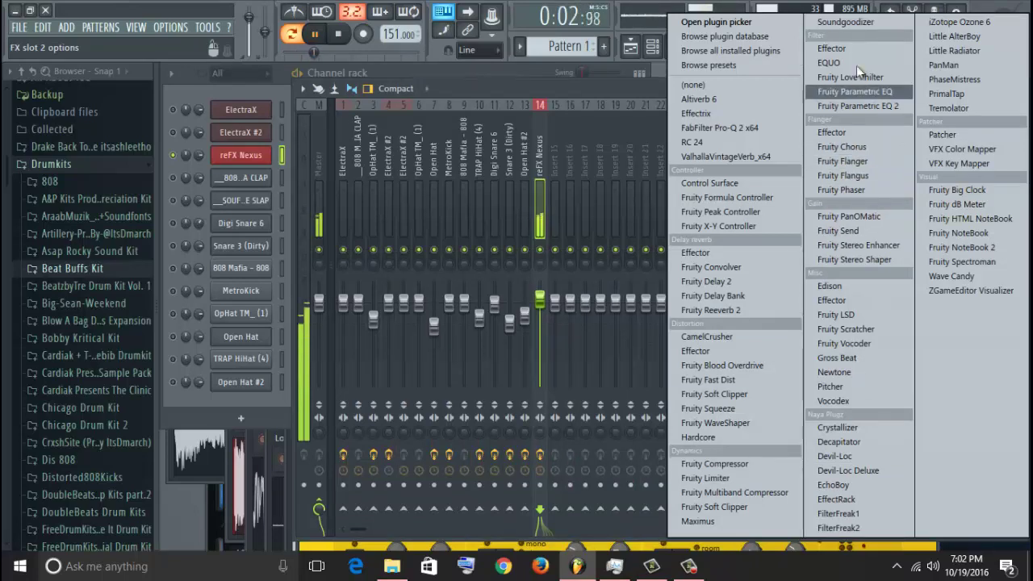
{"action": "left_click", "coordinate": [846, 22]}
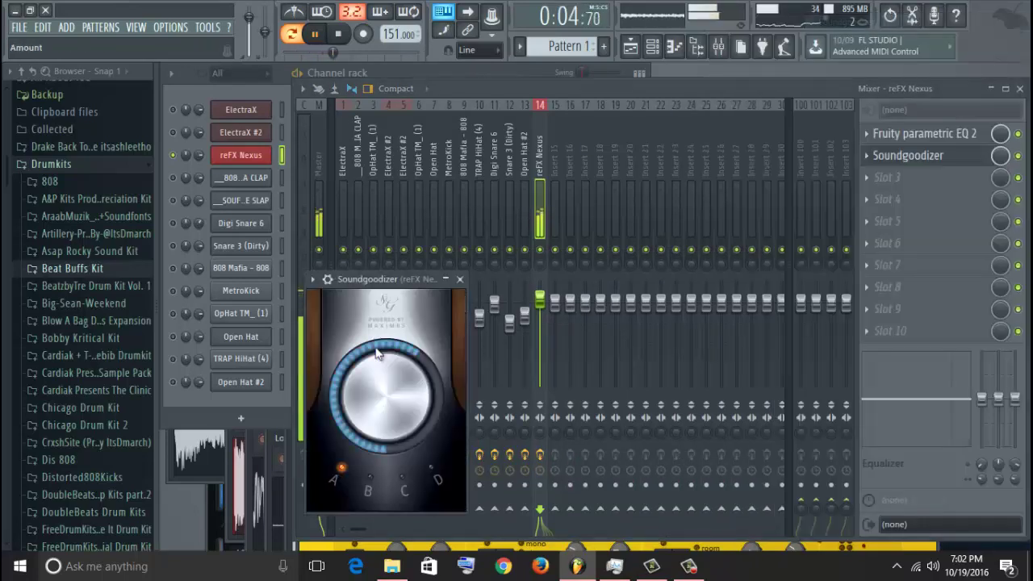
{"action": "left_click", "coordinate": [460, 279]}
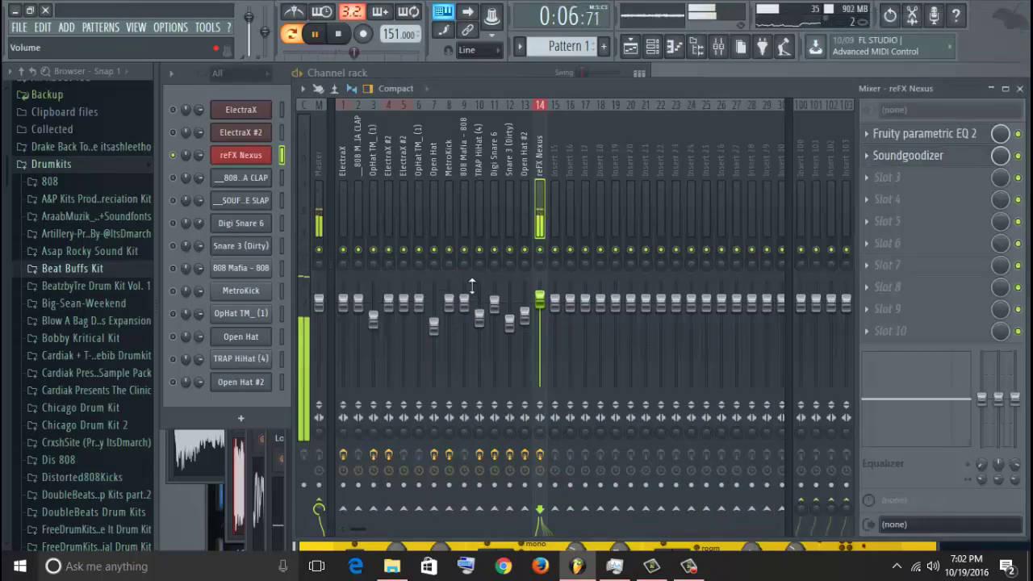
- Load Effectrix in the reFX Nexus track's third effect slot with the Factoryv1.3 preset Backward Vocals
{"action": "left_click", "coordinate": [876, 175]}
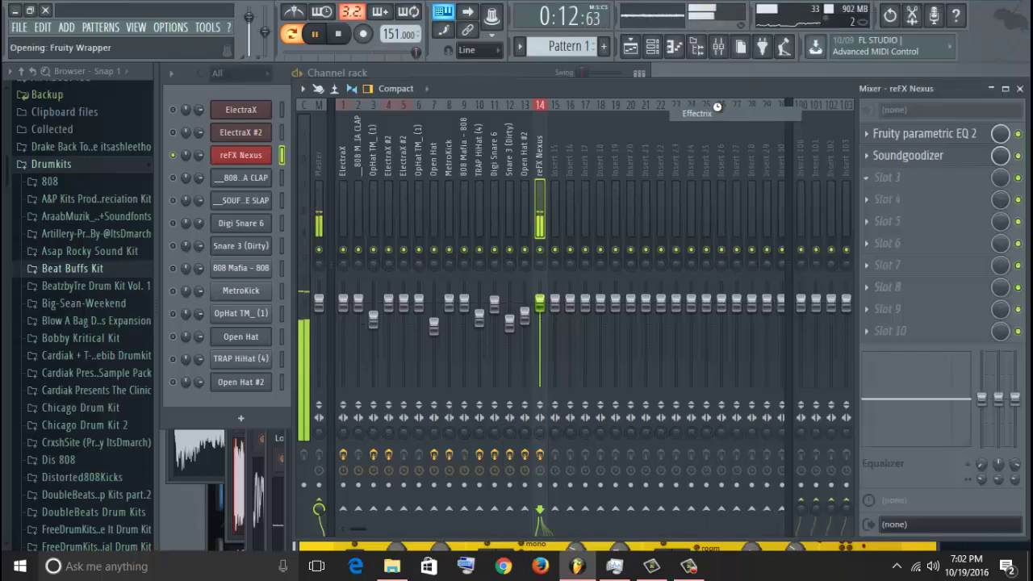
{"action": "left_click", "coordinate": [701, 113]}
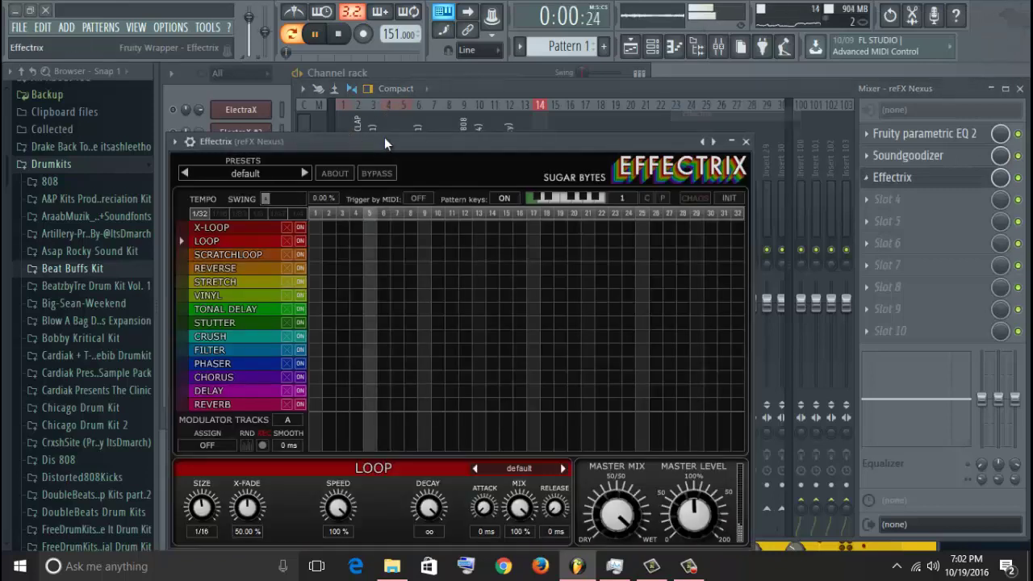
{"action": "left_click", "coordinate": [268, 175]}
{"action": "mouse_move", "coordinate": [288, 282]}
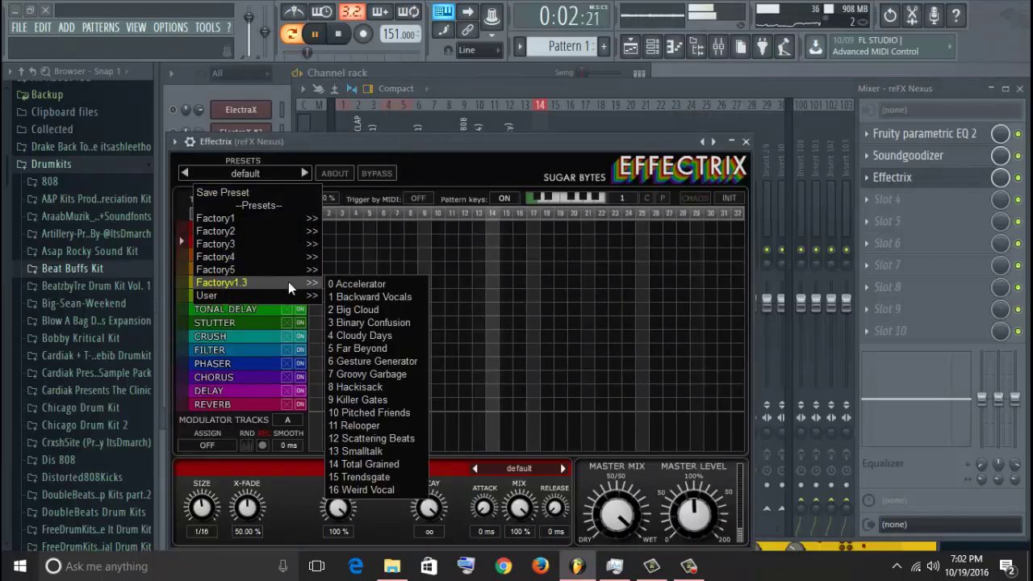
{"action": "left_click", "coordinate": [360, 298]}
{"action": "left_click", "coordinate": [747, 143]}
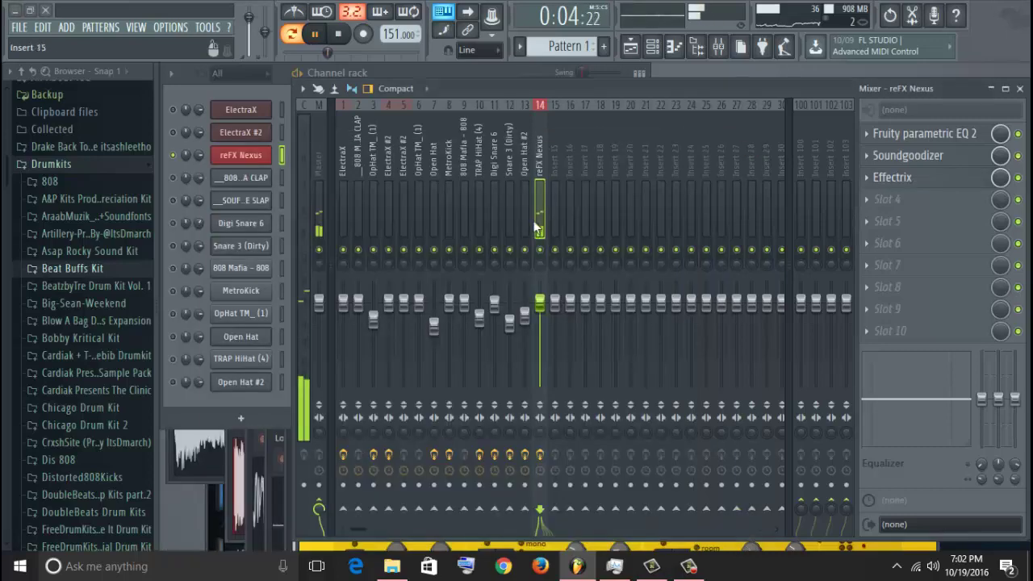
- Unsolo the reFX Nexus channel, restart playback with all channels and return to the mixer
{"action": "right_click", "coordinate": [185, 155]}
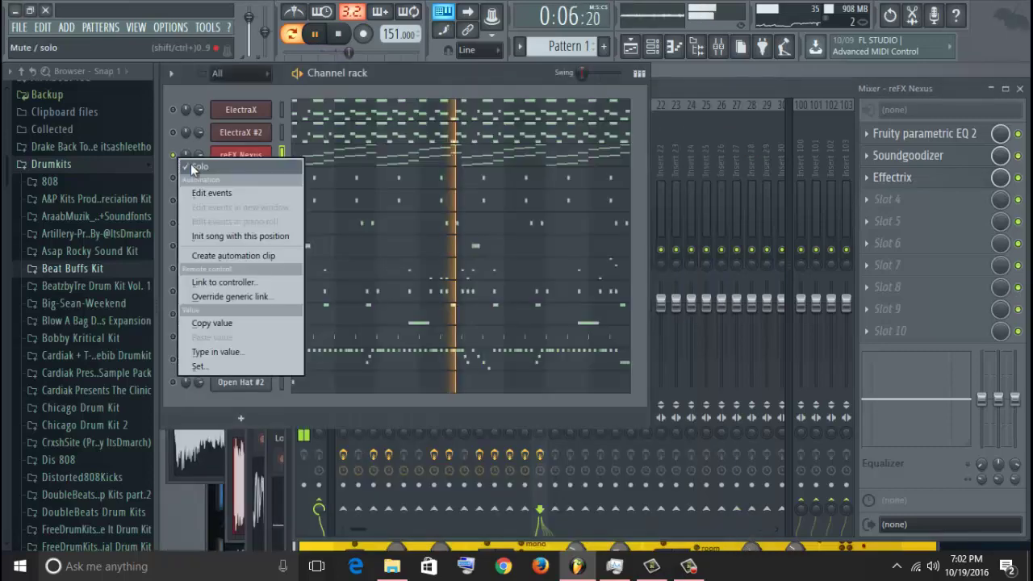
{"action": "key", "text": "Escape"}
{"action": "left_click", "coordinate": [338, 34]}
{"action": "left_click", "coordinate": [315, 34]}
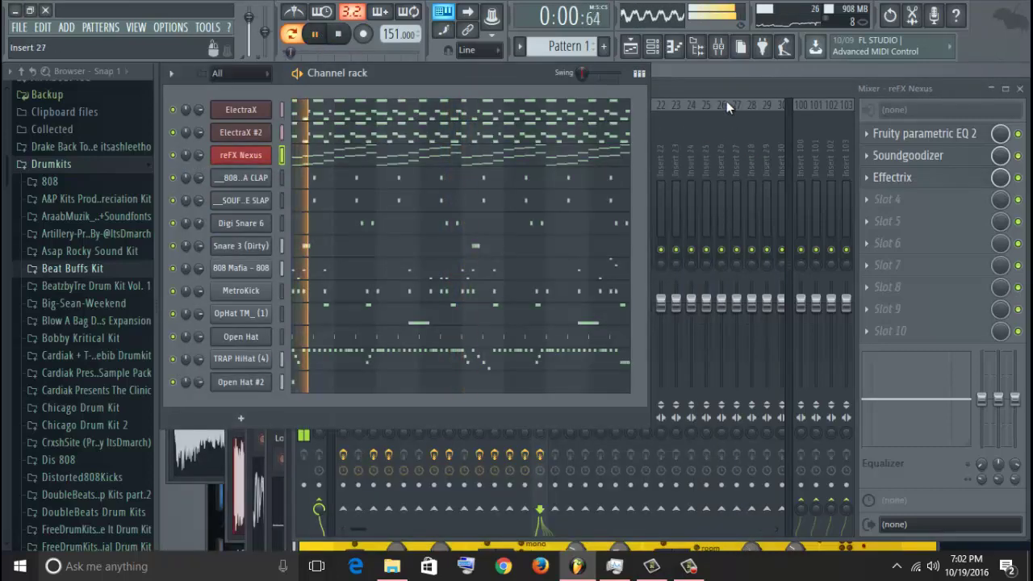
{"action": "left_click", "coordinate": [709, 89]}
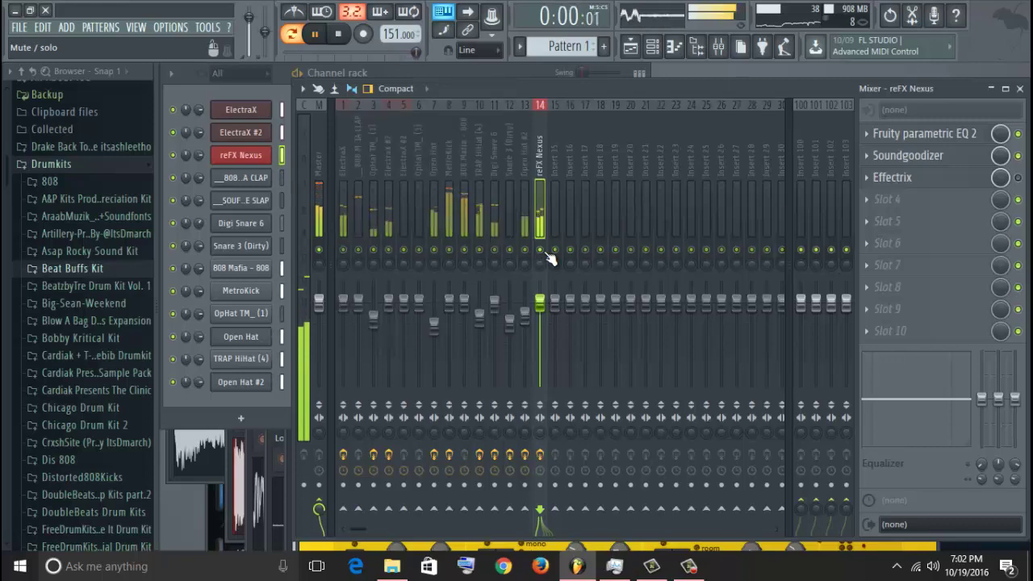
- Replace Effectrix in the reFX Nexus track's third slot with Gross Beat and load its Tarentino preset
{"action": "left_click", "coordinate": [870, 177]}
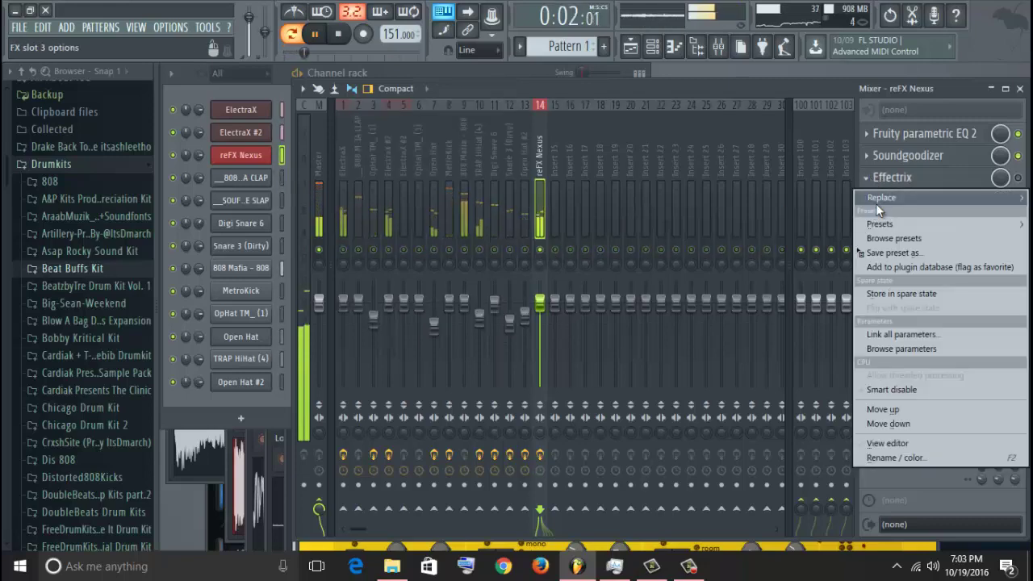
{"action": "mouse_move", "coordinate": [876, 204]}
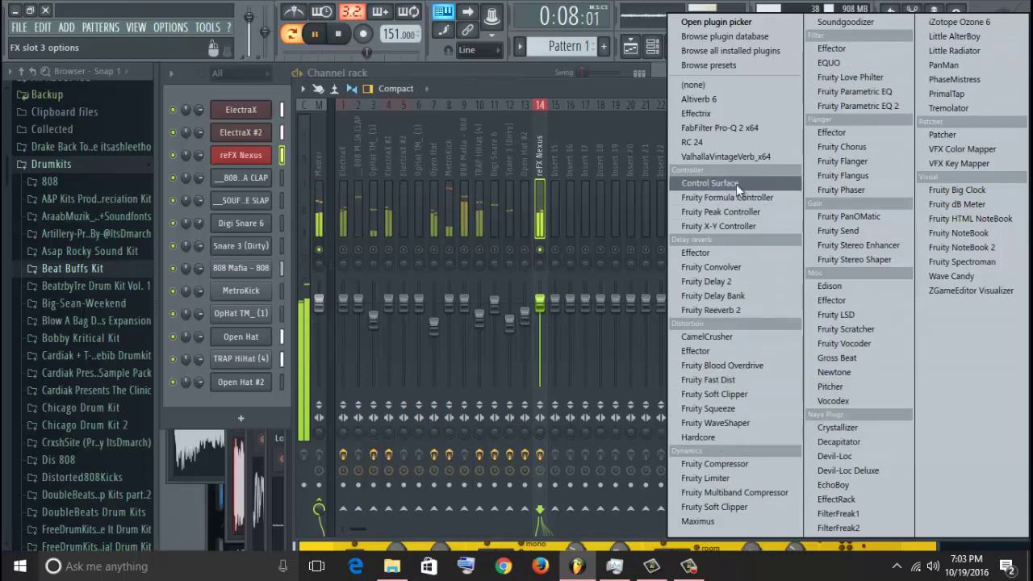
{"action": "left_click", "coordinate": [846, 357]}
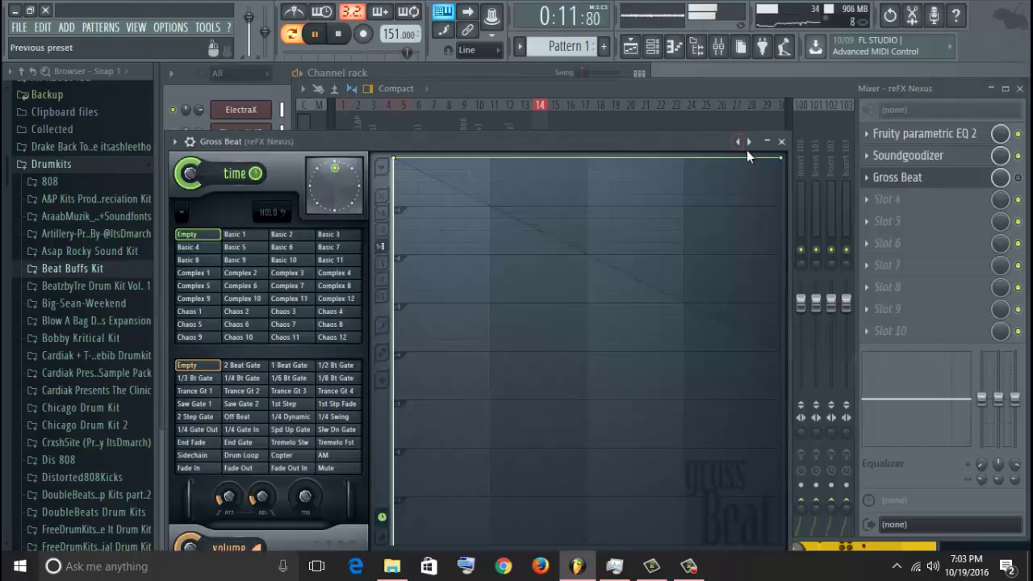
{"action": "left_click", "coordinate": [746, 143]}
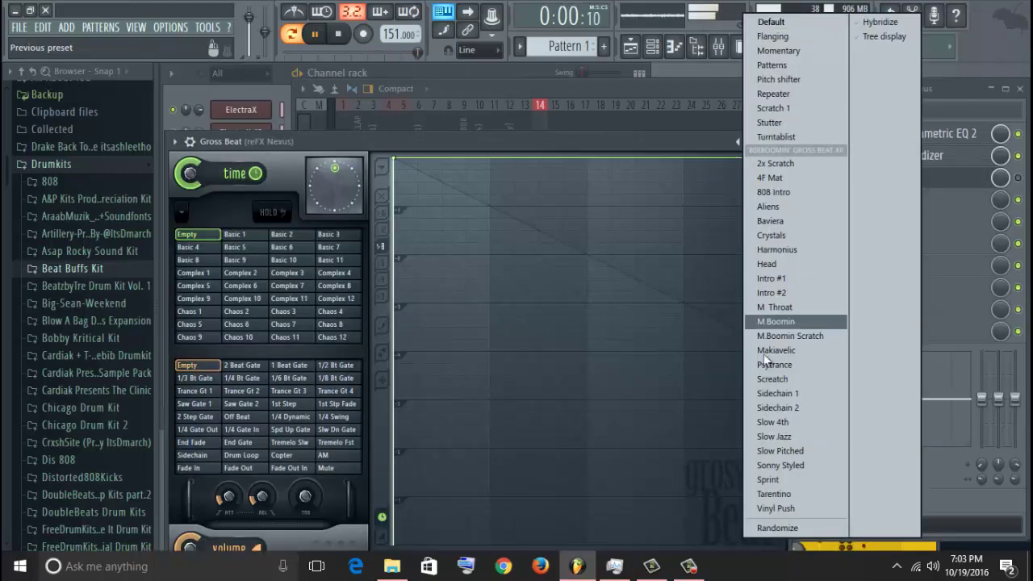
{"action": "left_click", "coordinate": [798, 494]}
{"action": "left_click", "coordinate": [539, 368]}
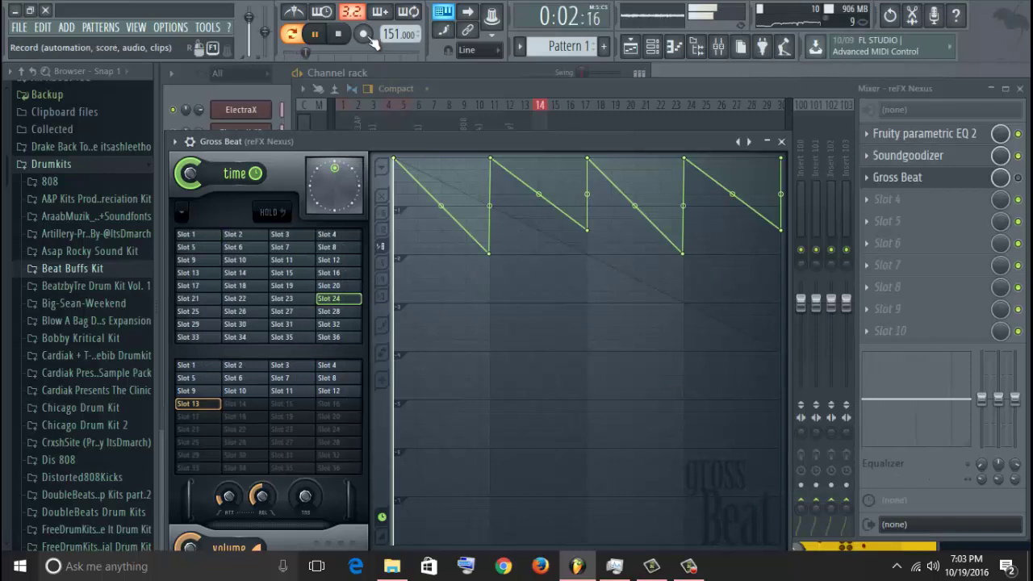
{"action": "left_click", "coordinate": [782, 141]}
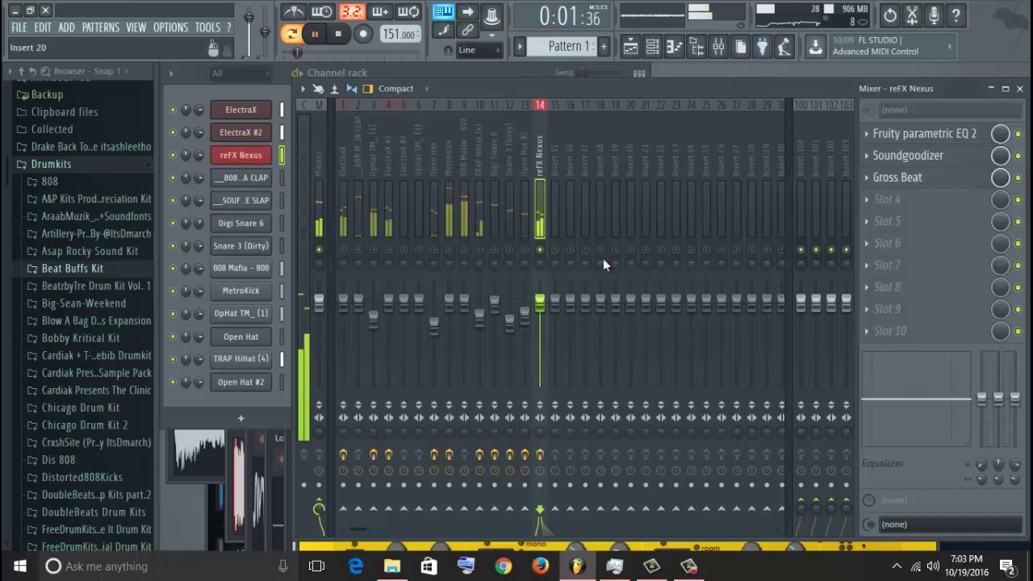
- Unsolo the reFX Nexus mixer track, lower its level slightly and check its low cut in Parametric EQ 2
{"action": "right_click", "coordinate": [545, 253]}
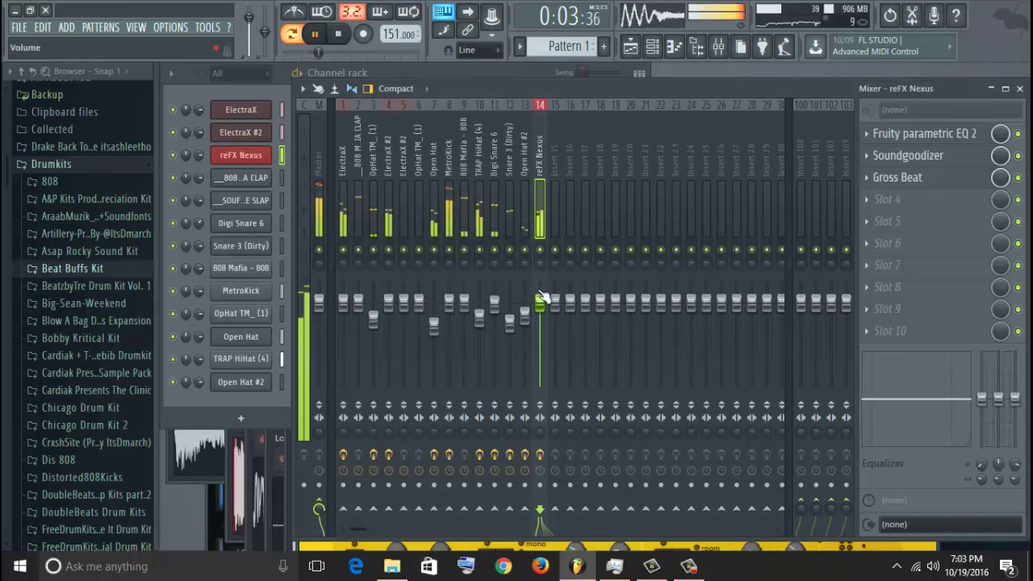
{"action": "left_click", "coordinate": [543, 308]}
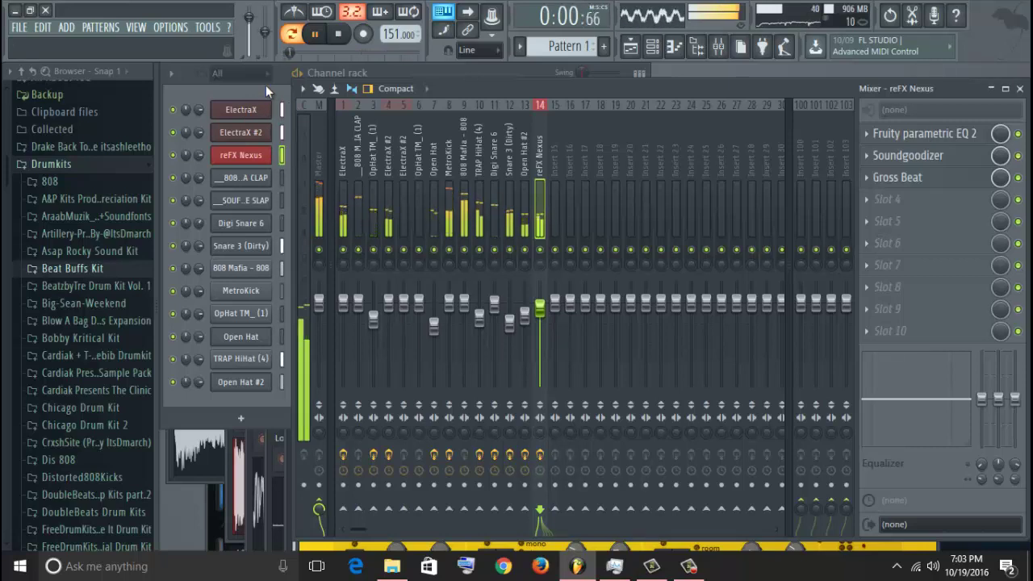
{"action": "key", "text": "XF86AudioRaiseVolume"}
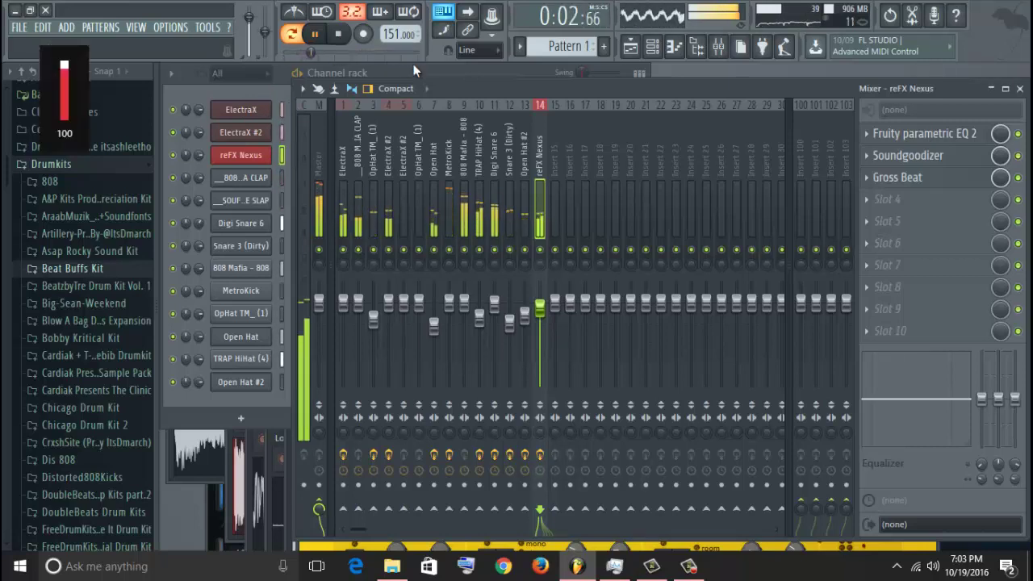
{"action": "left_click", "coordinate": [920, 135]}
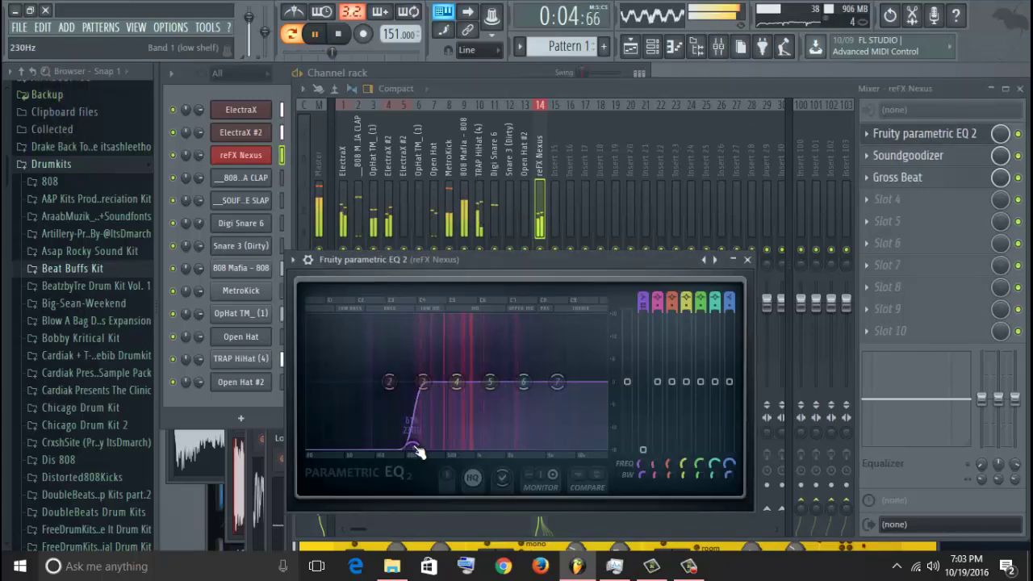
{"action": "left_click", "coordinate": [747, 259]}
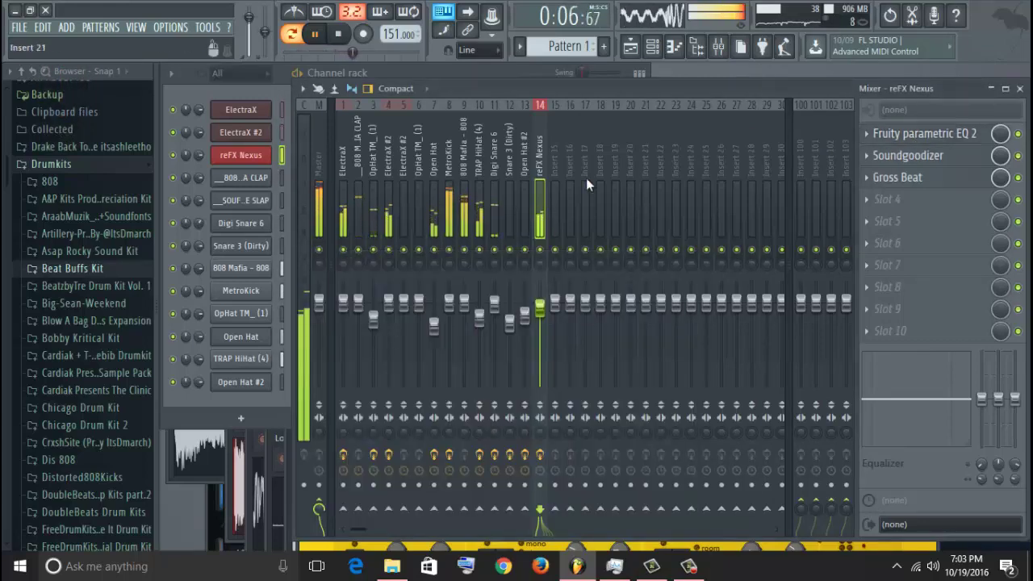
- Find the Vox folder of the Trap Habits Vol. 1 kit and add Zaytoven Chant 1 as a new channel at the end of the rack
{"action": "left_click", "coordinate": [449, 69]}
{"action": "scroll", "coordinate": [122, 220], "scroll_direction": "down", "scroll_amount": 12}
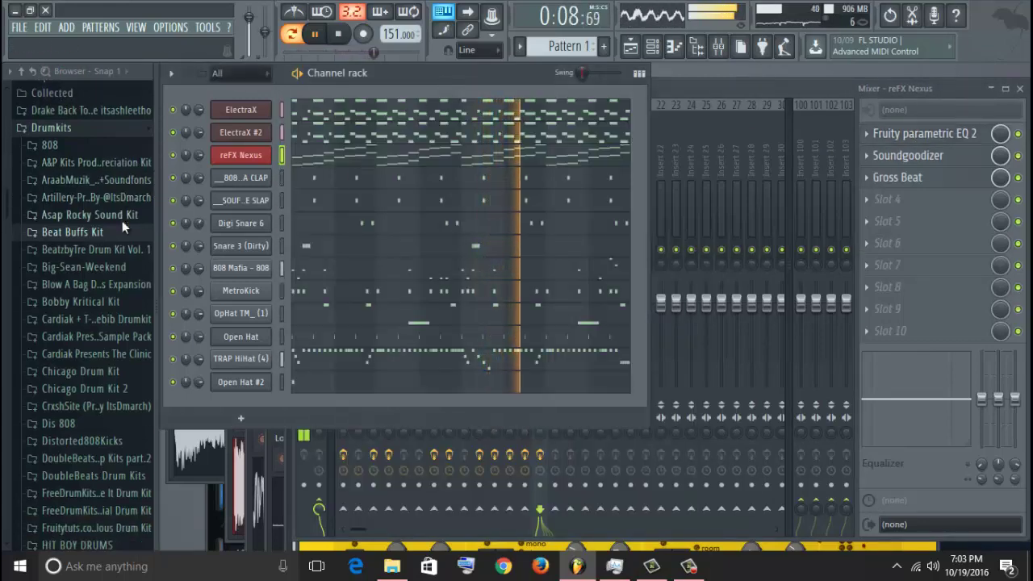
{"action": "scroll", "coordinate": [136, 324], "scroll_direction": "down", "scroll_amount": 2}
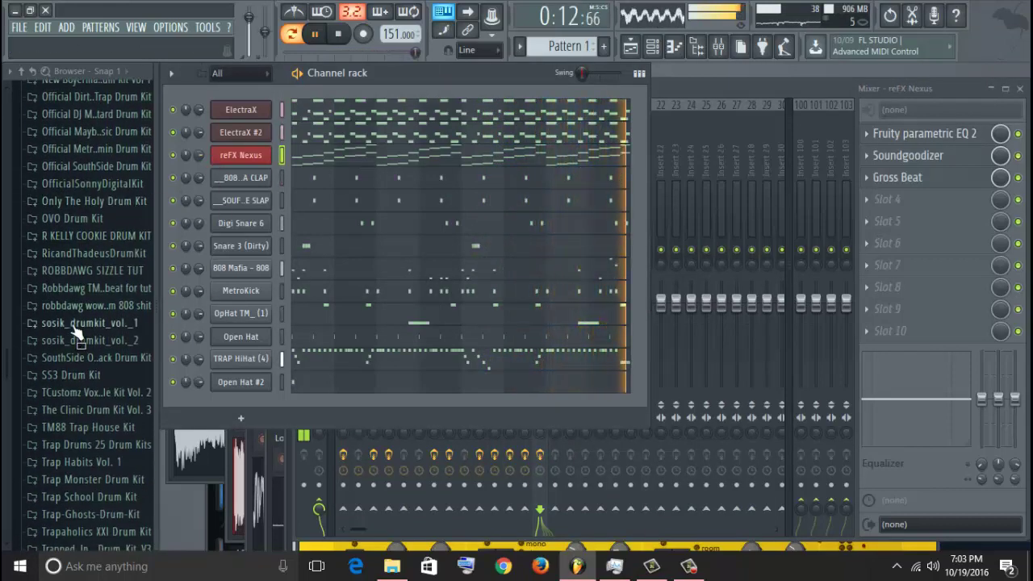
{"action": "scroll", "coordinate": [129, 339], "scroll_direction": "down", "scroll_amount": 3}
{"action": "scroll", "coordinate": [128, 336], "scroll_direction": "up", "scroll_amount": 3}
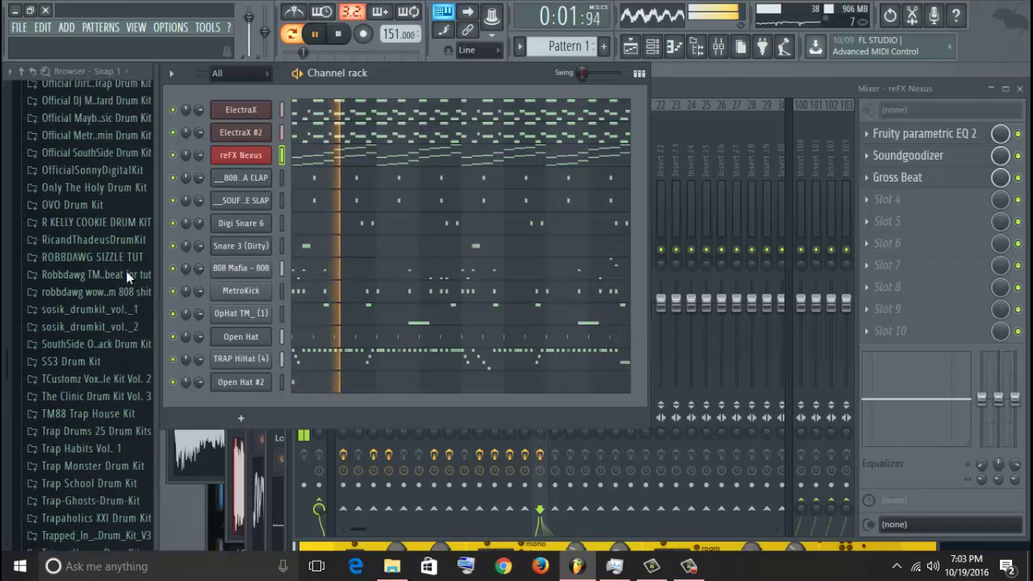
{"action": "scroll", "coordinate": [127, 331], "scroll_direction": "down", "scroll_amount": 3}
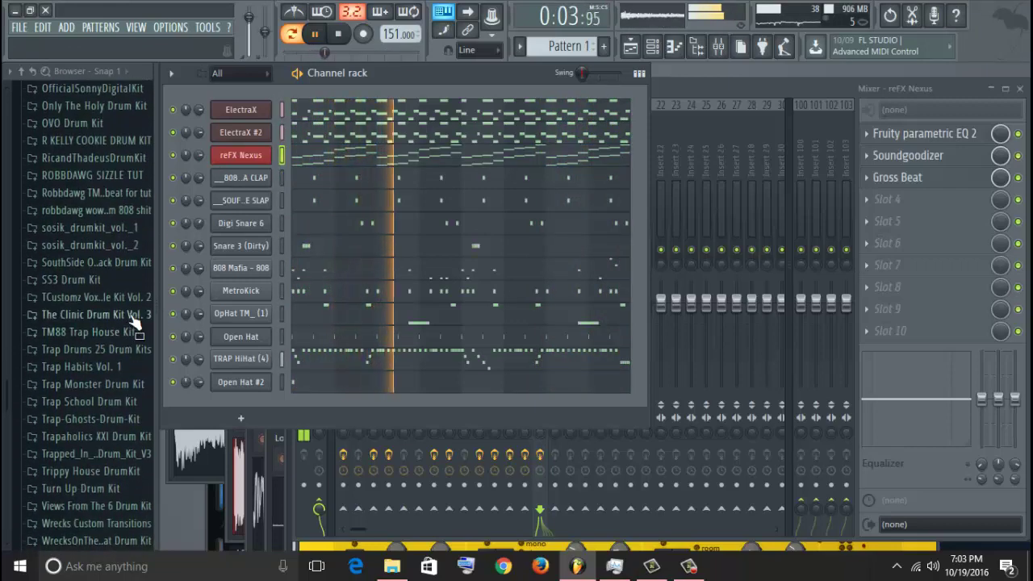
{"action": "scroll", "coordinate": [113, 355], "scroll_direction": "down", "scroll_amount": 3}
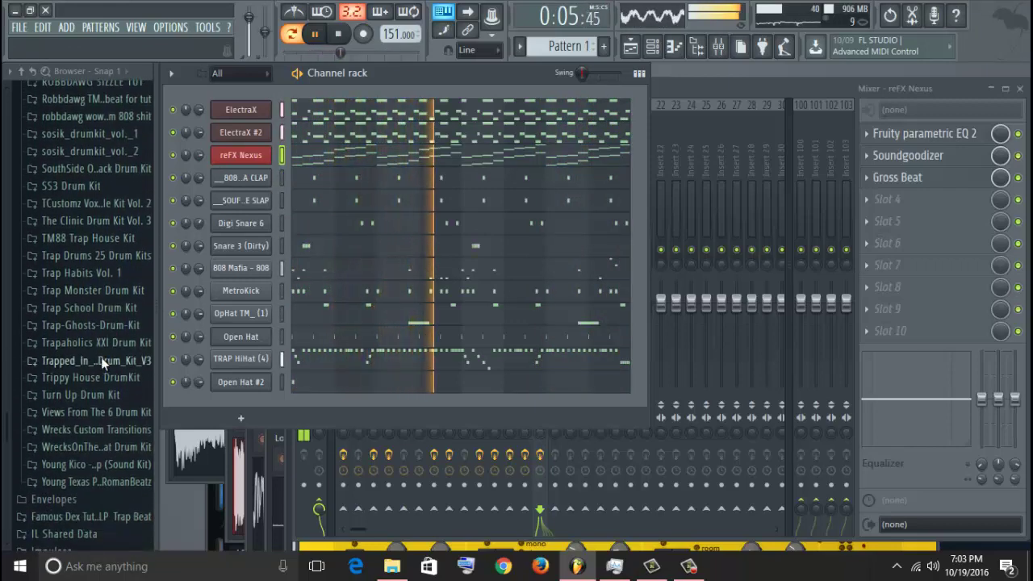
{"action": "left_click", "coordinate": [112, 282]}
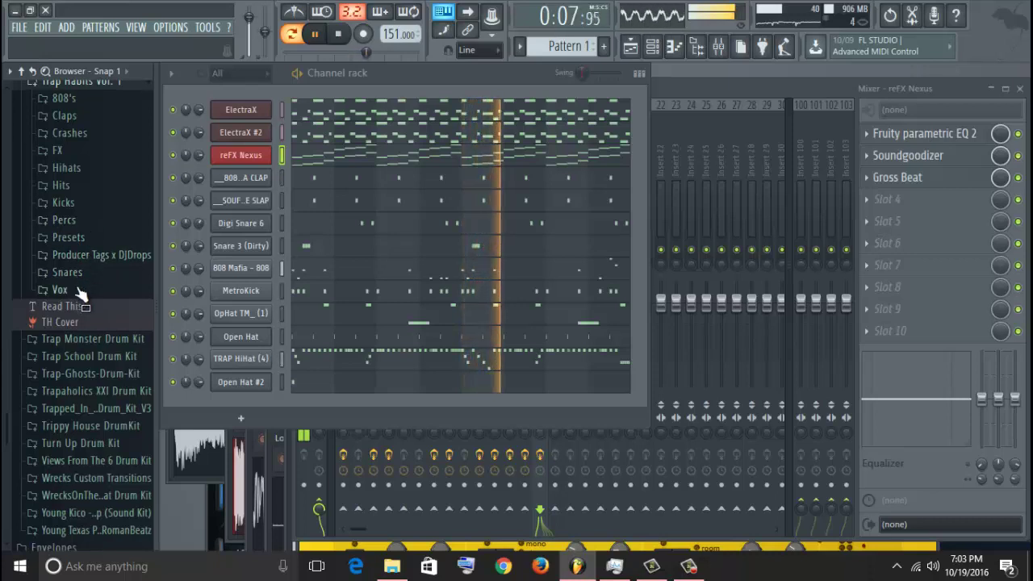
{"action": "left_click", "coordinate": [61, 289]}
{"action": "left_click", "coordinate": [115, 481]}
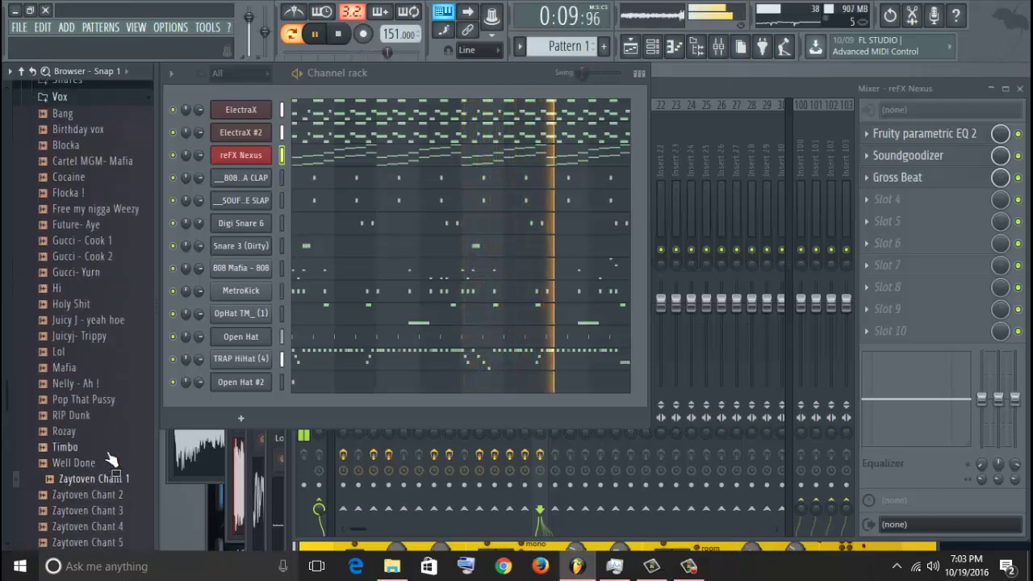
{"action": "left_click_drag", "start_coordinate": [115, 481], "coordinate": [242, 406]}
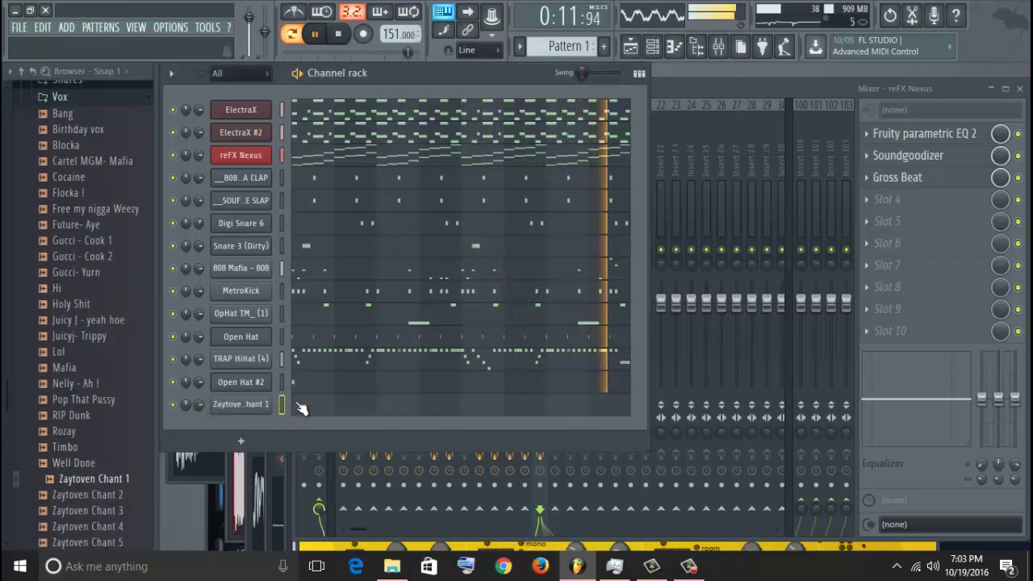
- Place one-beat C5 notes for Zaytoven Chant 1 on beat 2 of bars 1, 3, 5 and 7
{"action": "key", "text": "F7"}
{"action": "left_click", "coordinate": [231, 246]}
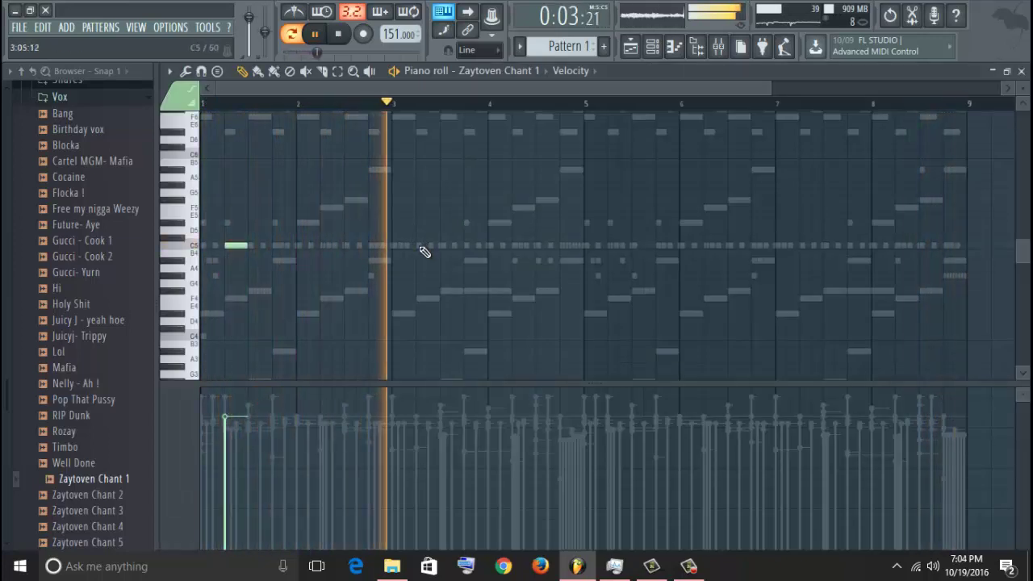
{"action": "left_click", "coordinate": [426, 245]}
{"action": "left_click", "coordinate": [615, 247]}
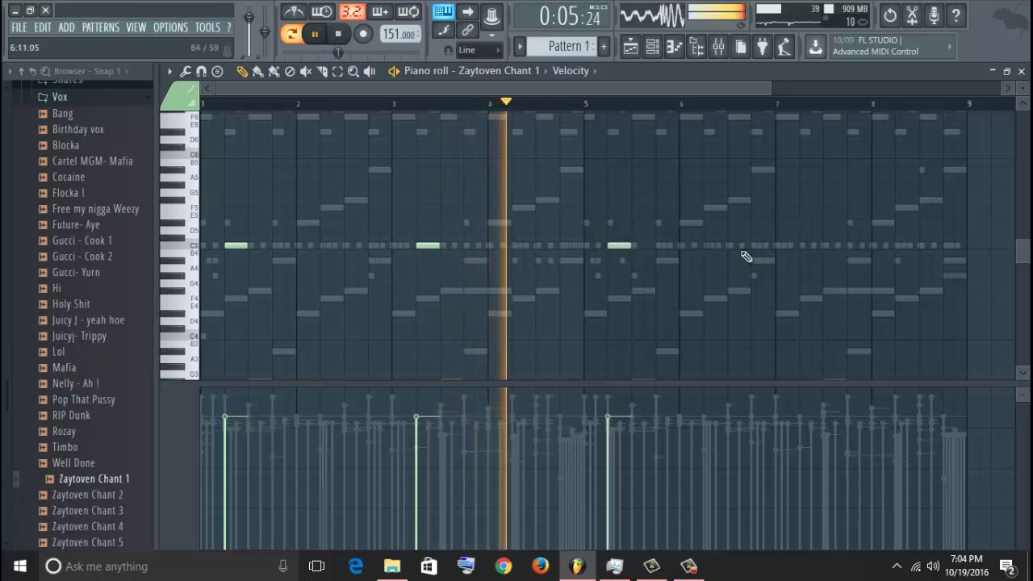
{"action": "left_click", "coordinate": [710, 246]}
{"action": "left_click_drag", "start_coordinate": [733, 255], "coordinate": [802, 247]}
{"action": "left_click", "coordinate": [1022, 71]}
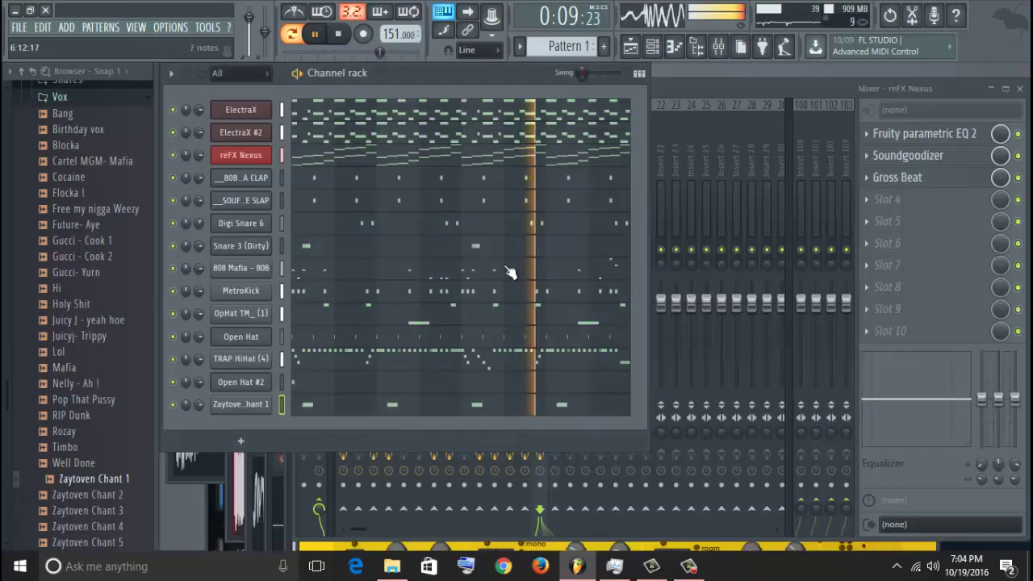
- Assign the Zaytoven Chant 1 channel to free mixer track 15
{"action": "left_click", "coordinate": [238, 410]}
{"action": "left_click", "coordinate": [175, 143]}
{"action": "mouse_move", "coordinate": [246, 172]}
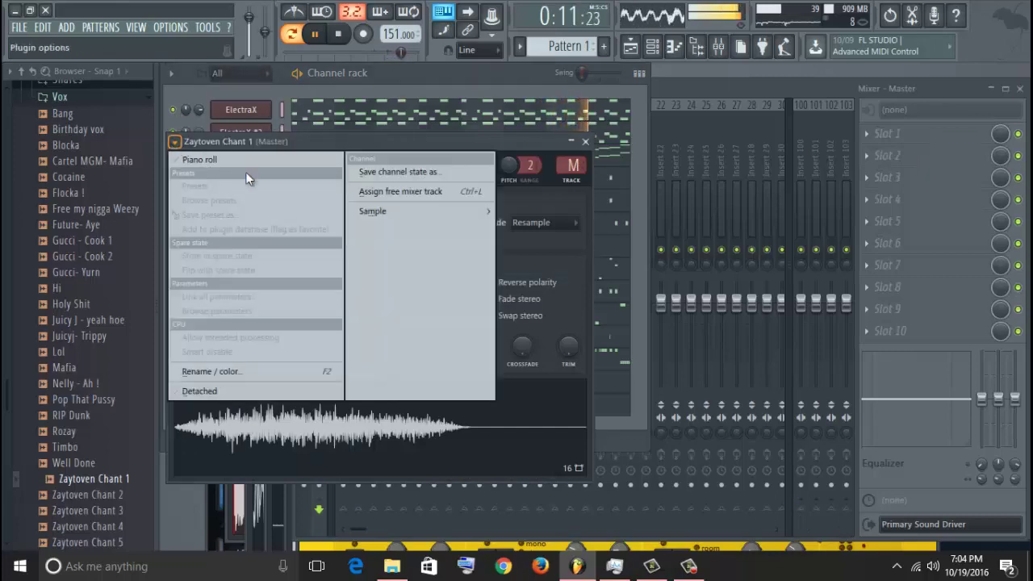
{"action": "left_click", "coordinate": [392, 192]}
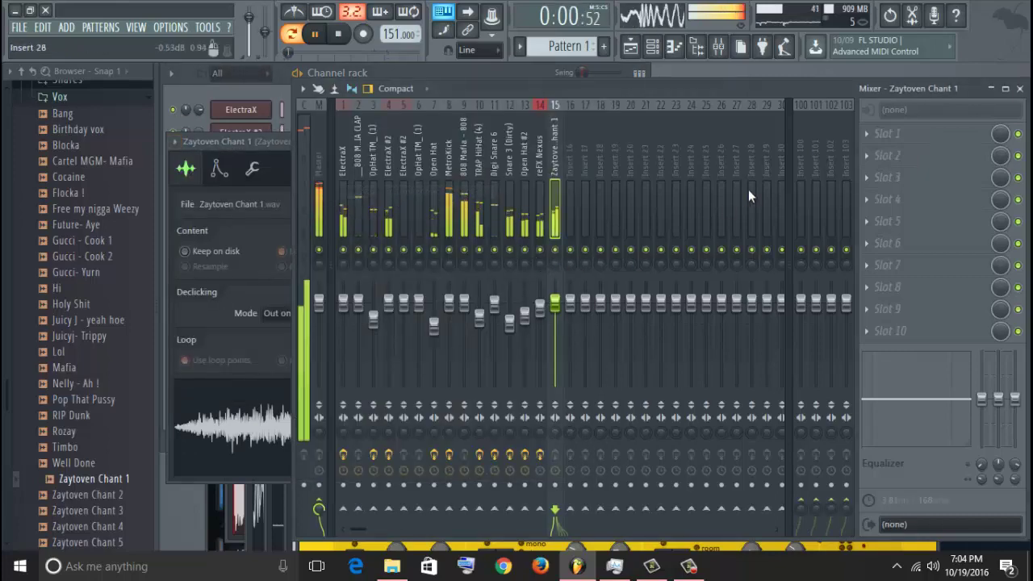
- Load Fruity Parametric EQ 2 on the Zaytoven Chant 1 mixer track and cut its low frequencies with band 1
{"action": "left_click", "coordinate": [866, 134]}
{"action": "left_click", "coordinate": [875, 107]}
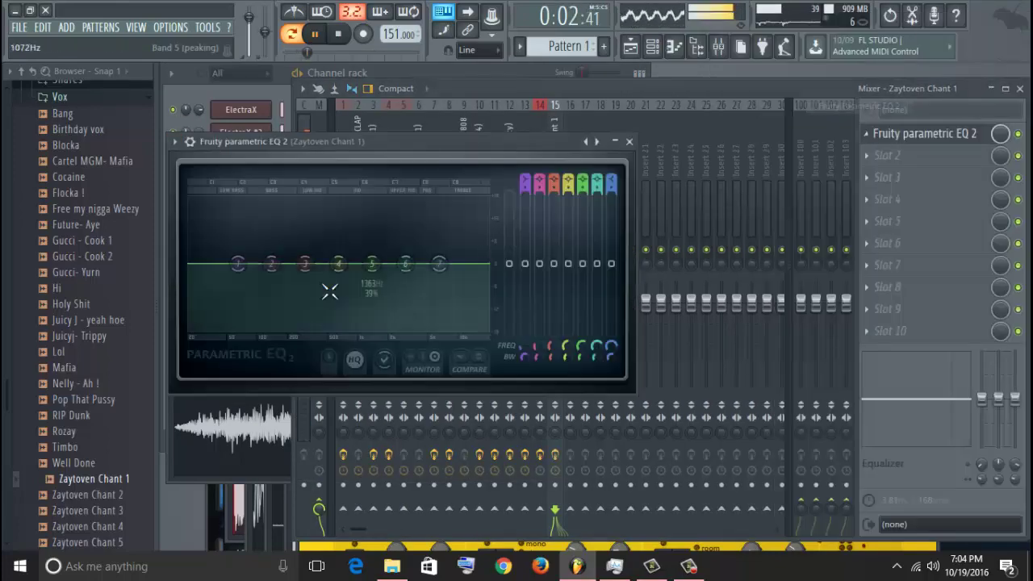
{"action": "left_click_drag", "start_coordinate": [231, 271], "coordinate": [267, 319]}
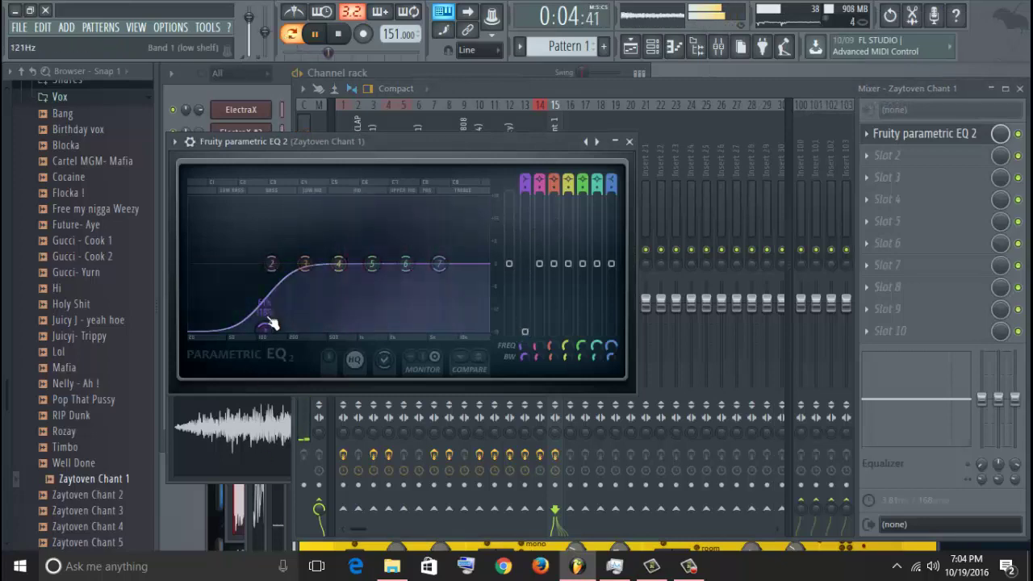
{"action": "left_click_drag", "start_coordinate": [310, 356], "coordinate": [334, 354]}
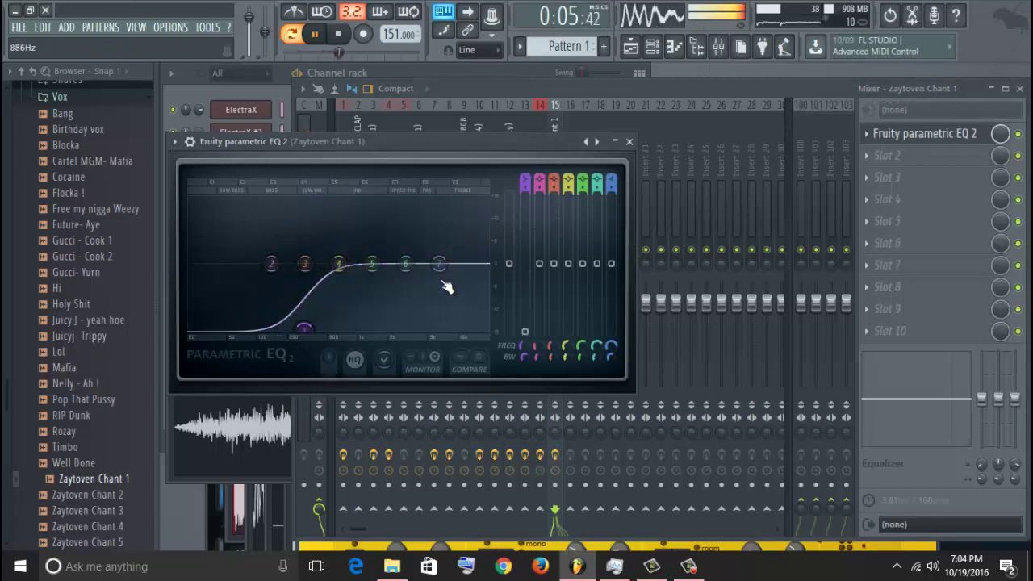
{"action": "left_click", "coordinate": [630, 141]}
- Add Fruity Reeverb 2 with the Tag preset to the Zaytoven Chant 1 track and lower the track's level slightly
{"action": "left_click", "coordinate": [943, 156]}
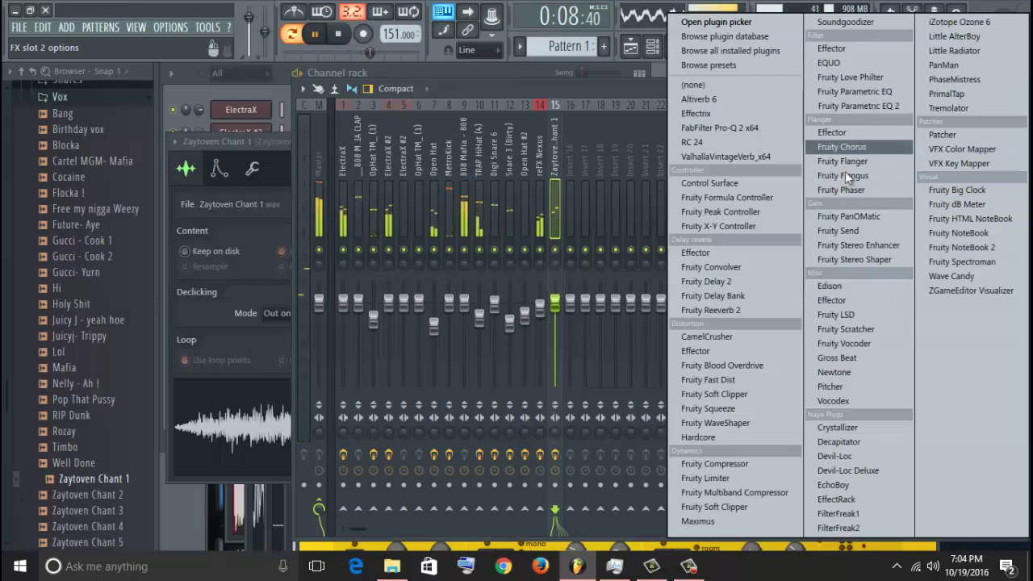
{"action": "left_click", "coordinate": [723, 308]}
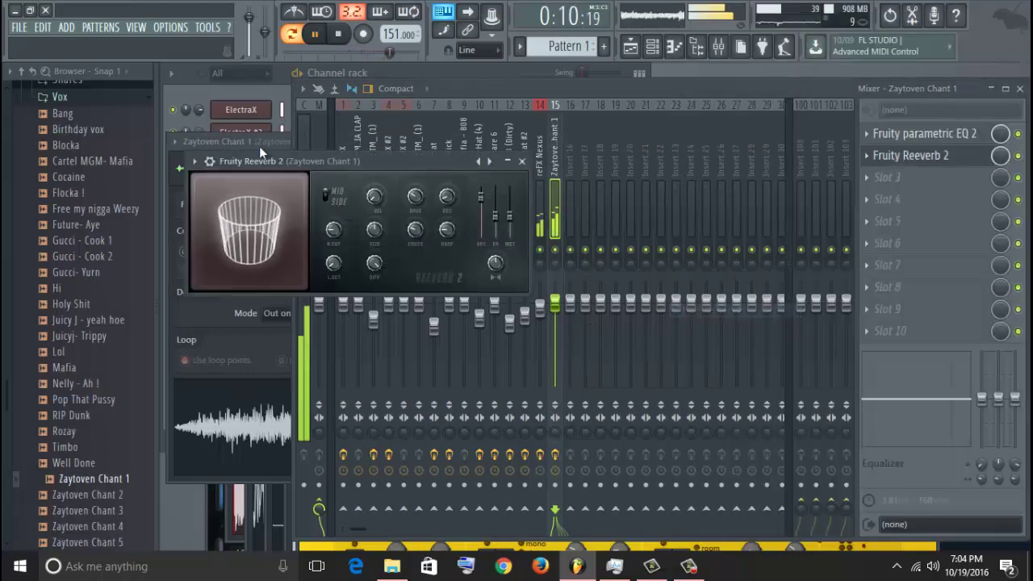
{"action": "left_click", "coordinate": [195, 161]}
{"action": "mouse_move", "coordinate": [309, 207]}
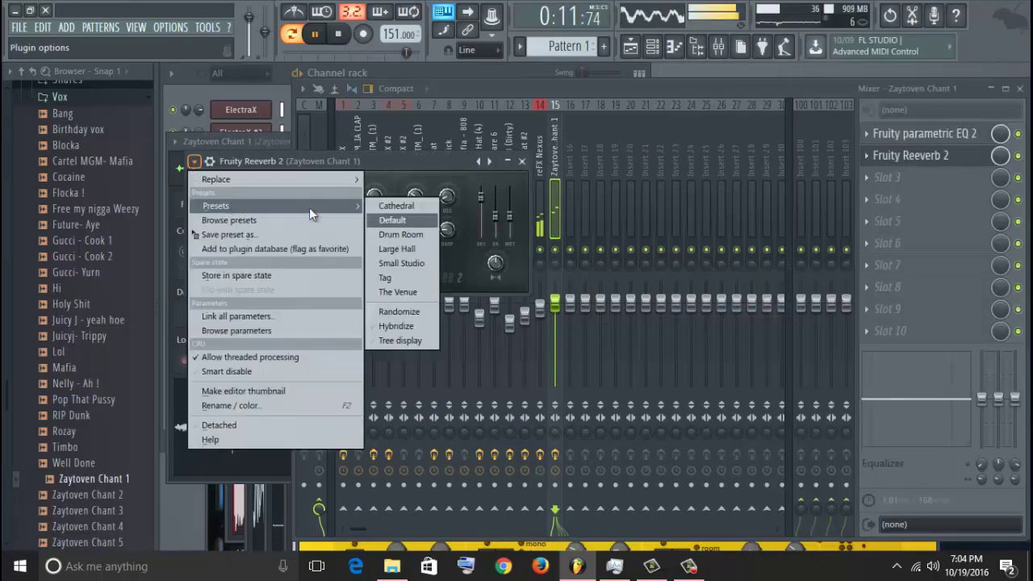
{"action": "left_click", "coordinate": [391, 275]}
{"action": "left_click", "coordinate": [523, 162]}
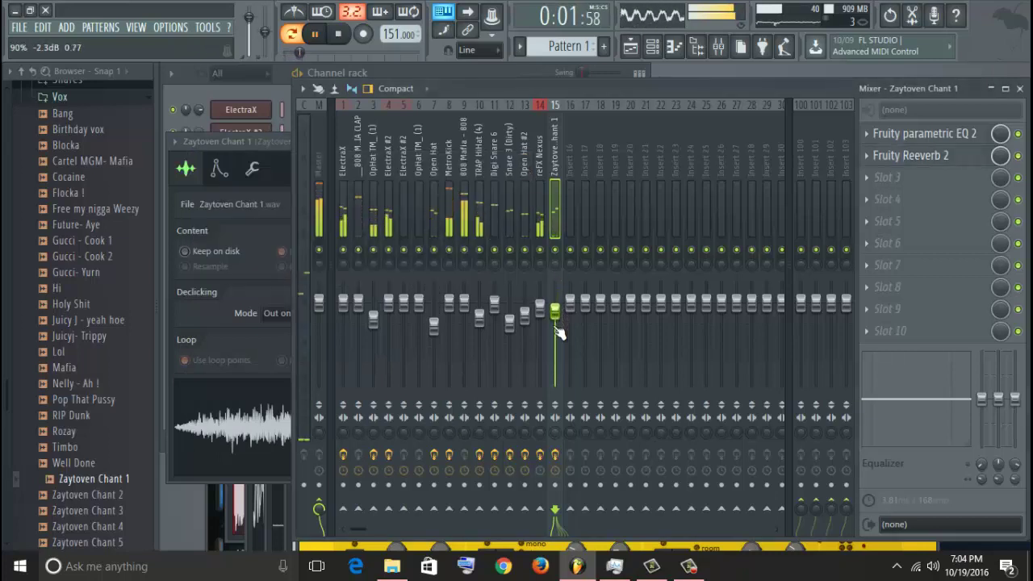
- Load Fruity Multiband Compressor in the first effect slot of the Master track with the Master 2 preset
{"action": "left_click", "coordinate": [317, 171]}
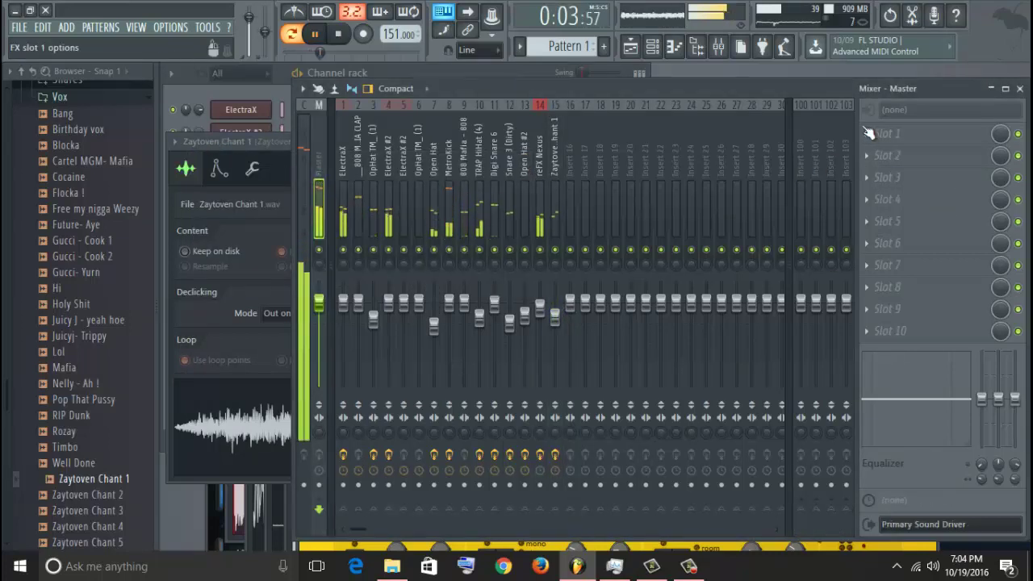
{"action": "left_click", "coordinate": [870, 136]}
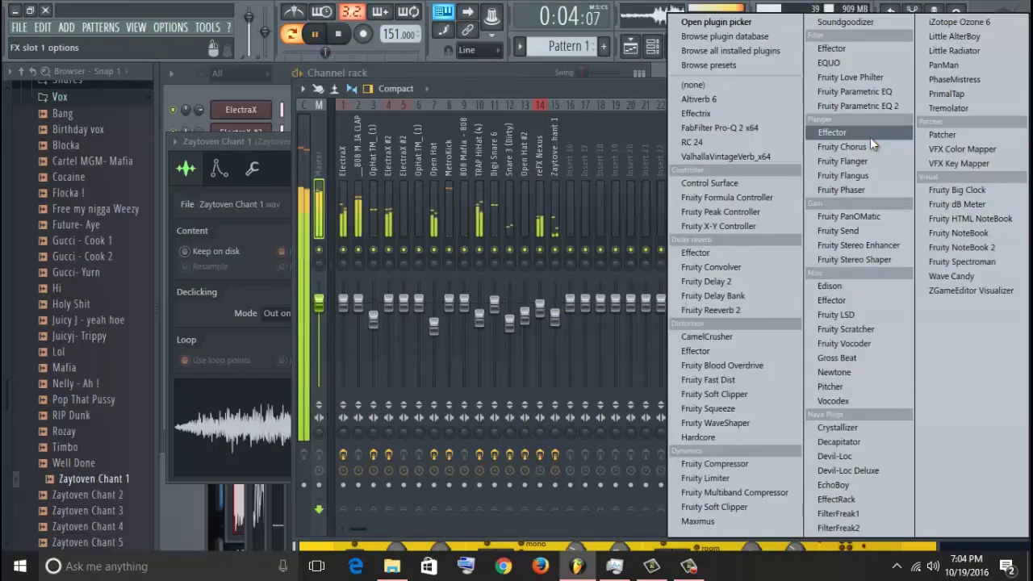
{"action": "left_click", "coordinate": [761, 490]}
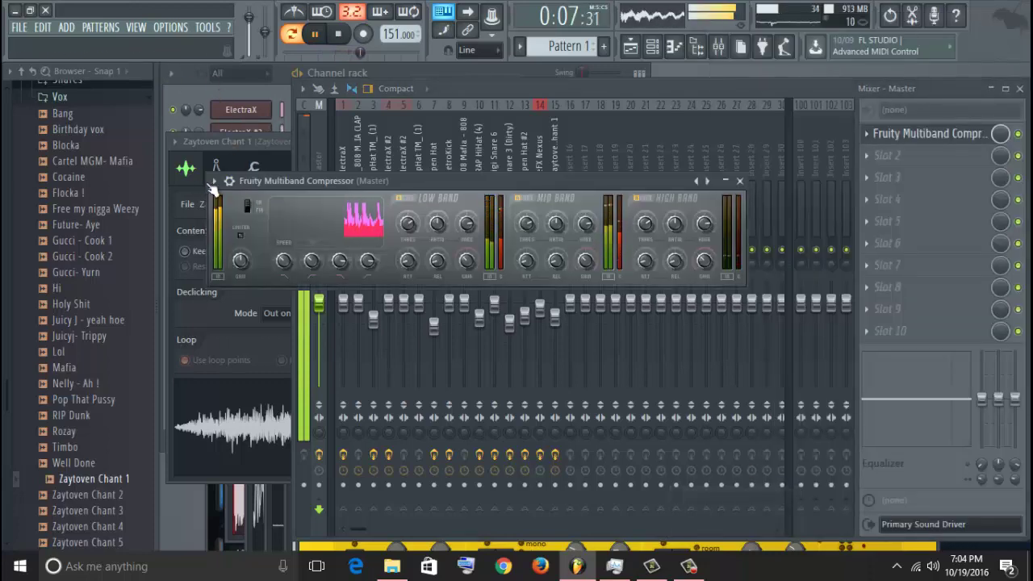
{"action": "left_click", "coordinate": [214, 182]}
{"action": "mouse_move", "coordinate": [248, 224]}
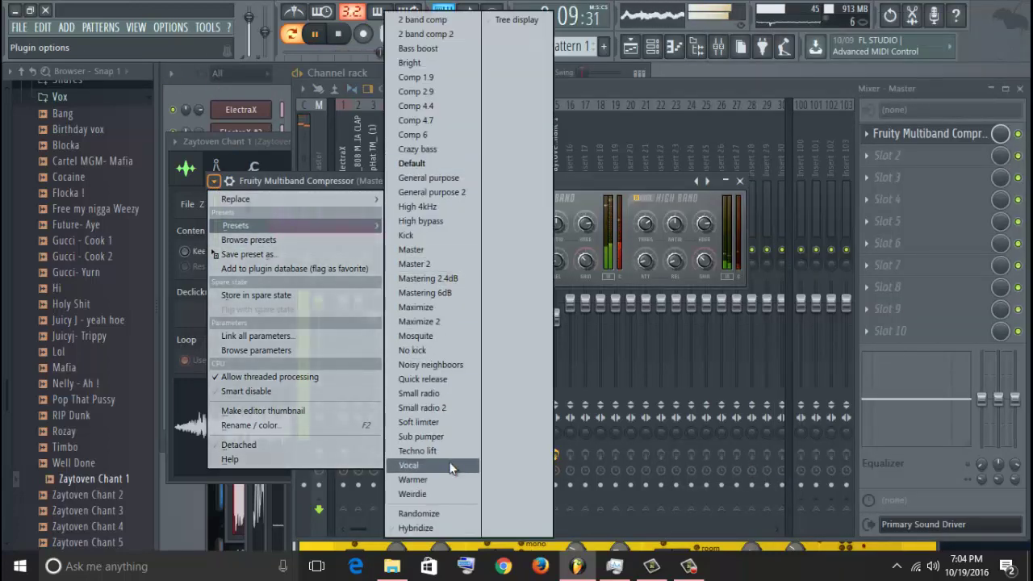
{"action": "left_click", "coordinate": [415, 264]}
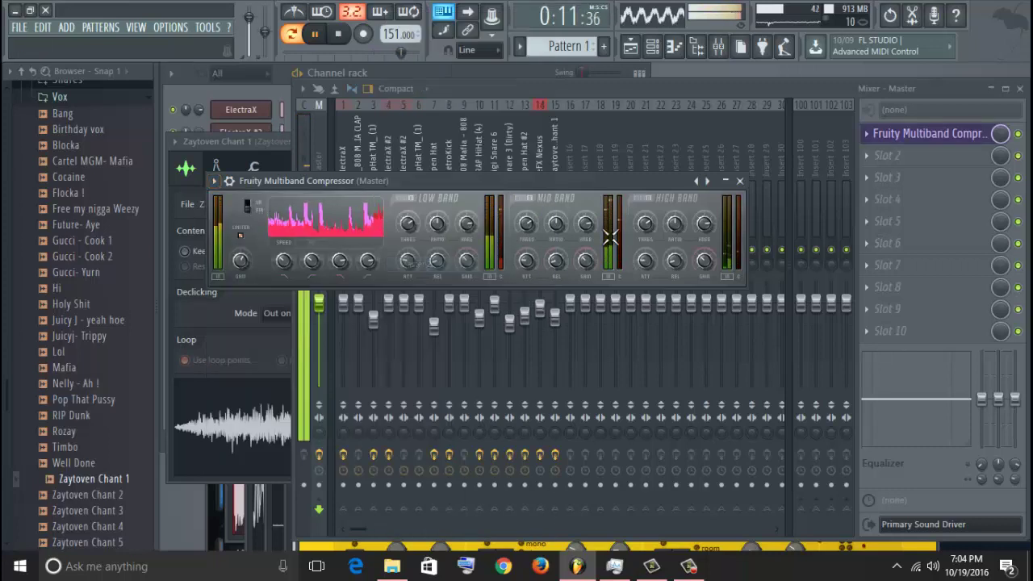
{"action": "left_click", "coordinate": [739, 181]}
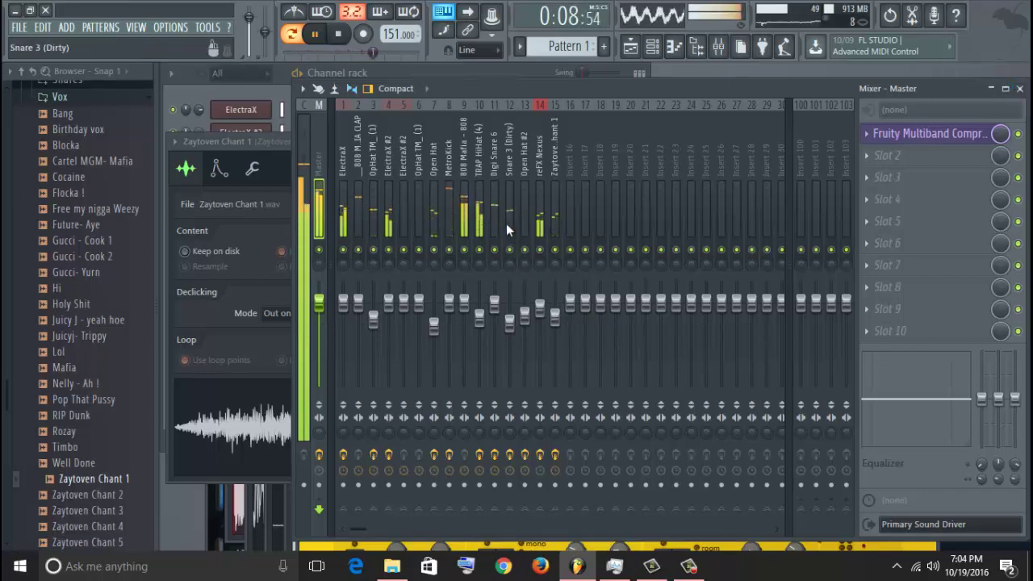
- Raise the Snare 3 (Dirty) track level slightly and lower the Zaytoven Chant 1 track to about -7.7 dB
{"action": "left_click", "coordinate": [510, 323]}
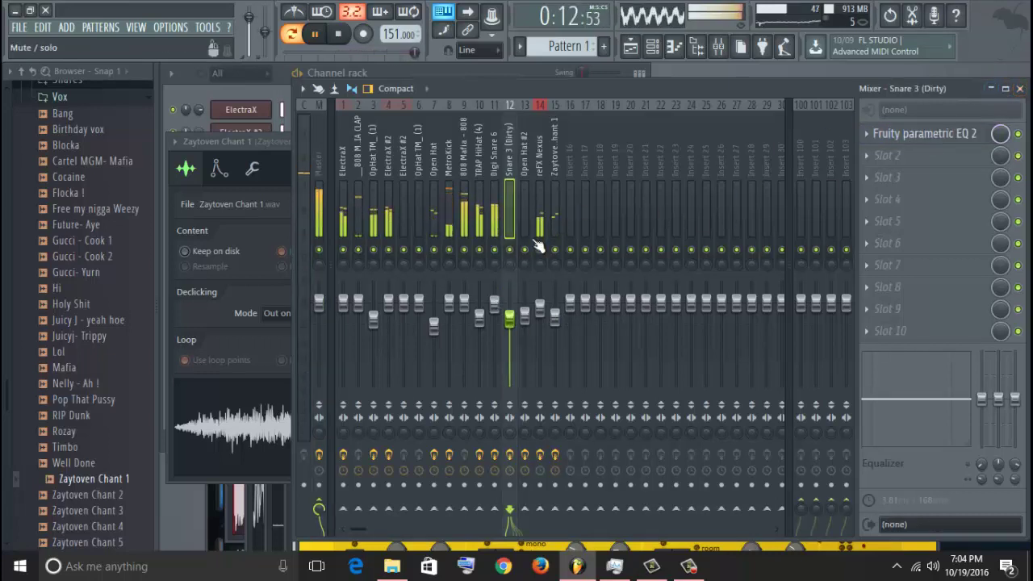
{"action": "left_click", "coordinate": [556, 320]}
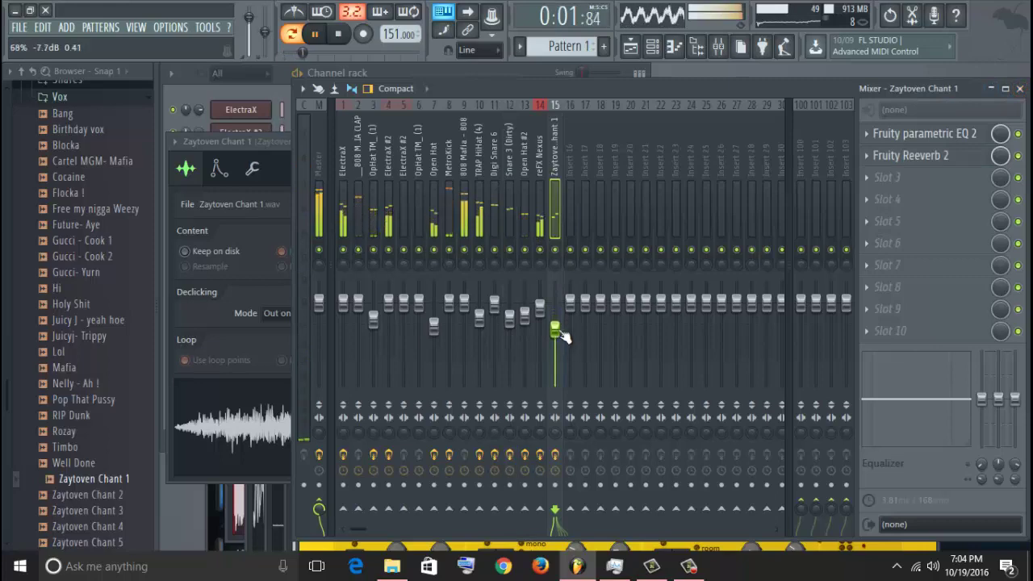
- Close the mixer, listen to the full pattern with the channel rack in view, and stop playback
{"action": "left_click", "coordinate": [1021, 89]}
{"action": "left_click", "coordinate": [461, 76]}
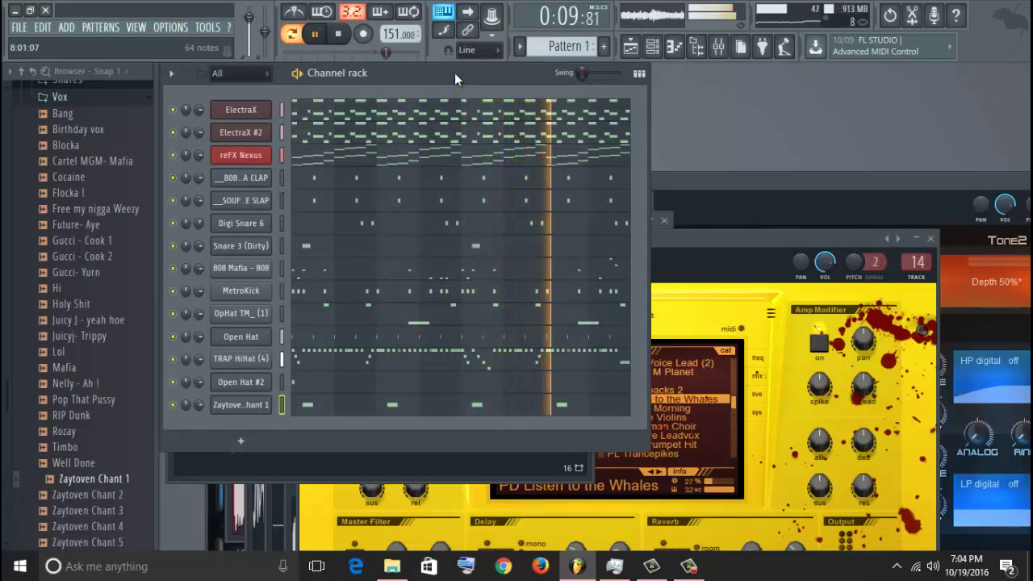
{"action": "left_click", "coordinate": [353, 40]}
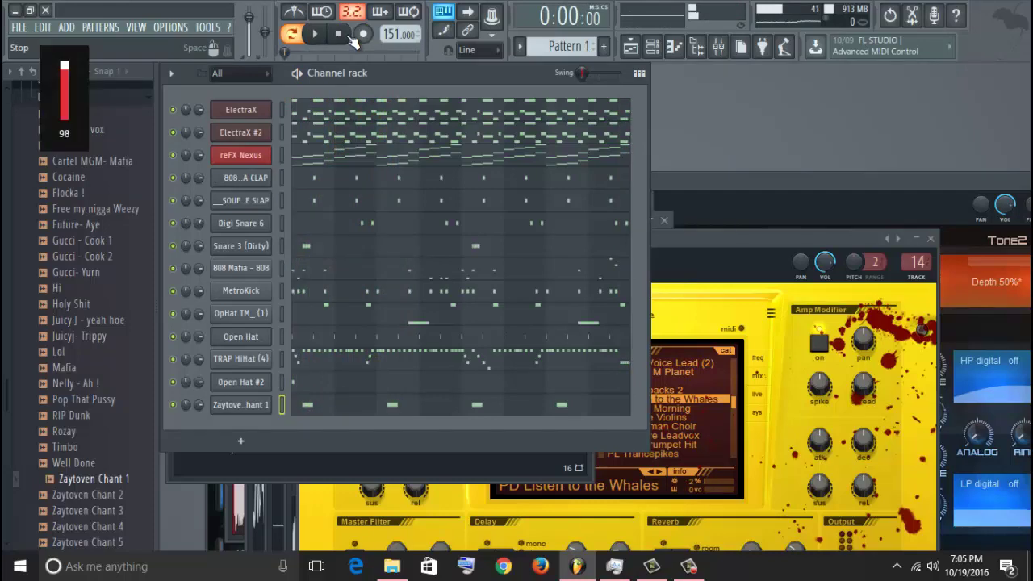
{"action": "left_click", "coordinate": [692, 566]}
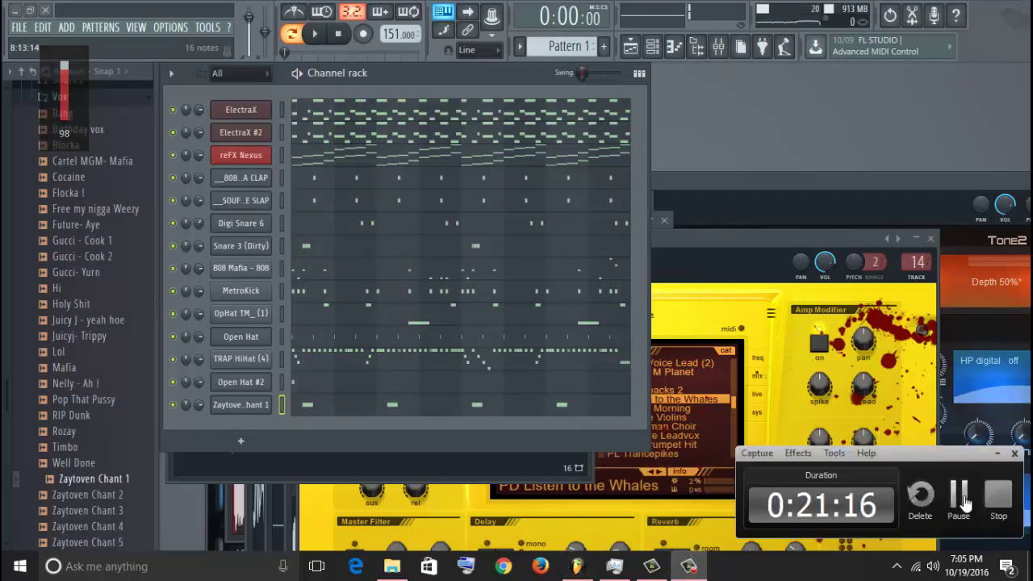